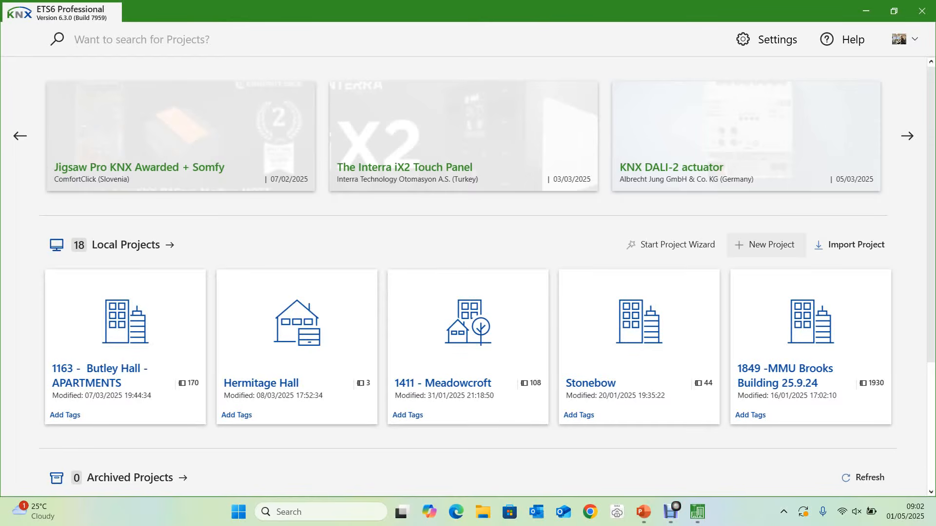
Create a new project named "EST 6 - T1" with project type Apartment and the default topology
left_click(765, 245)
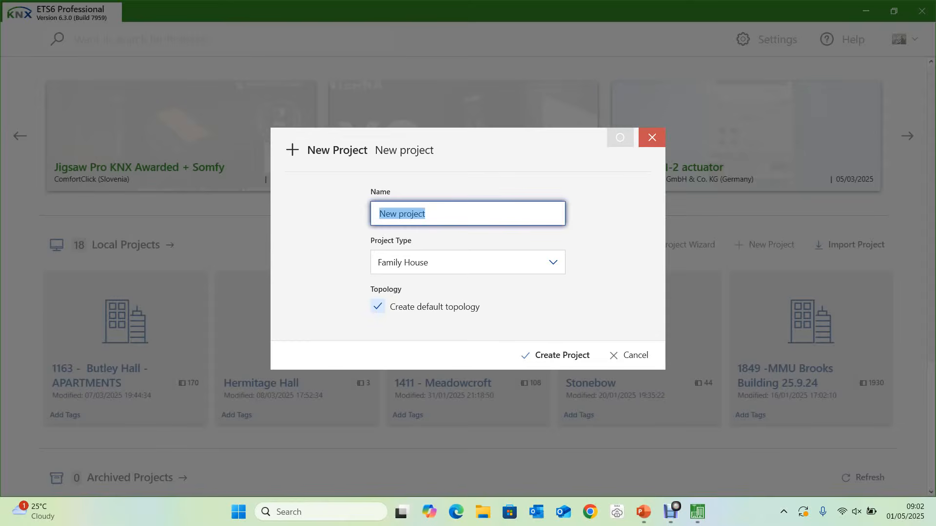
type("E")
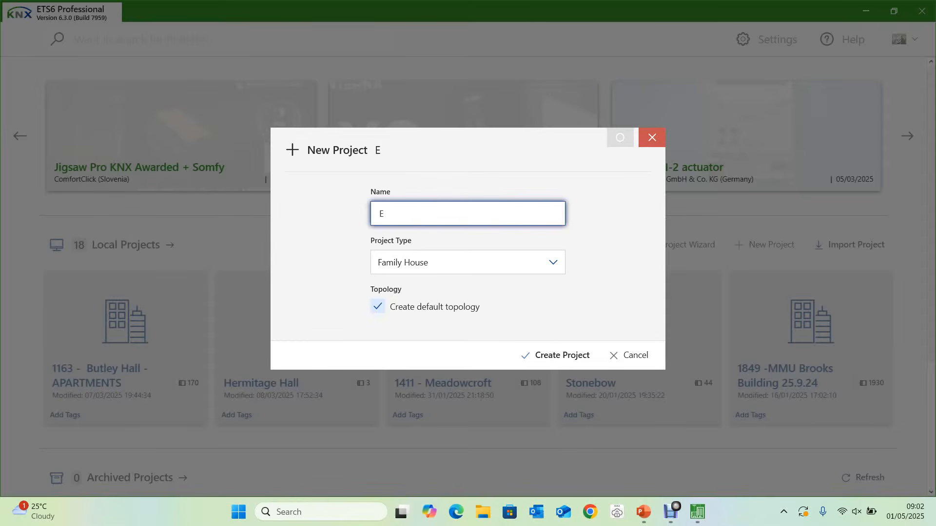
type("ST 6 - T1")
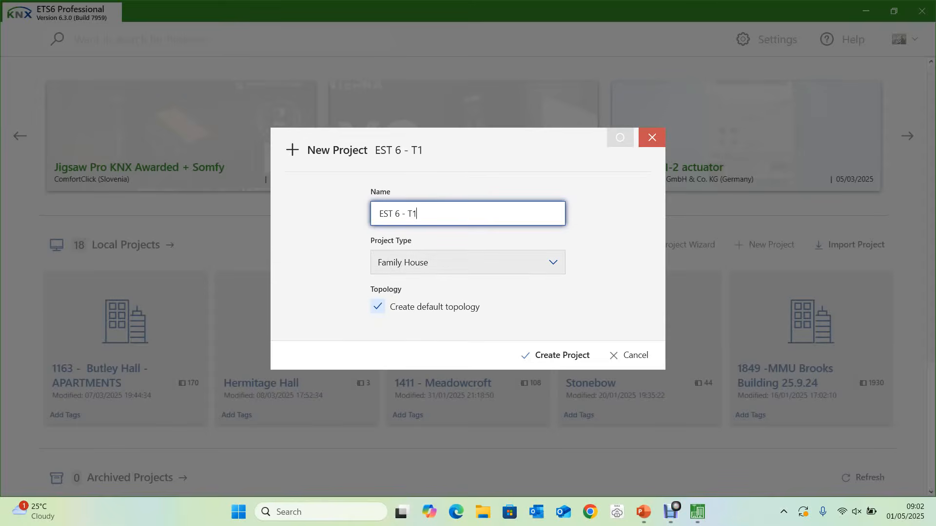
left_click(553, 262)
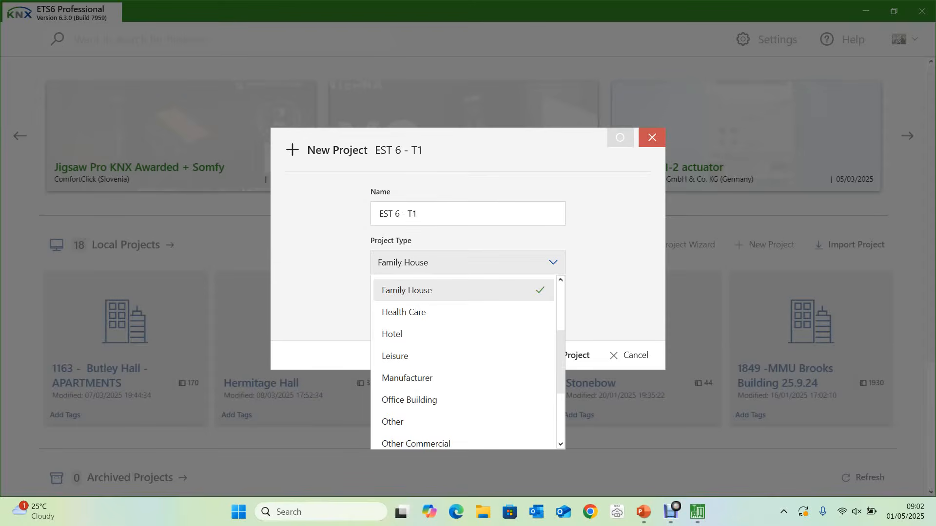
scroll(463, 356, "up", 5)
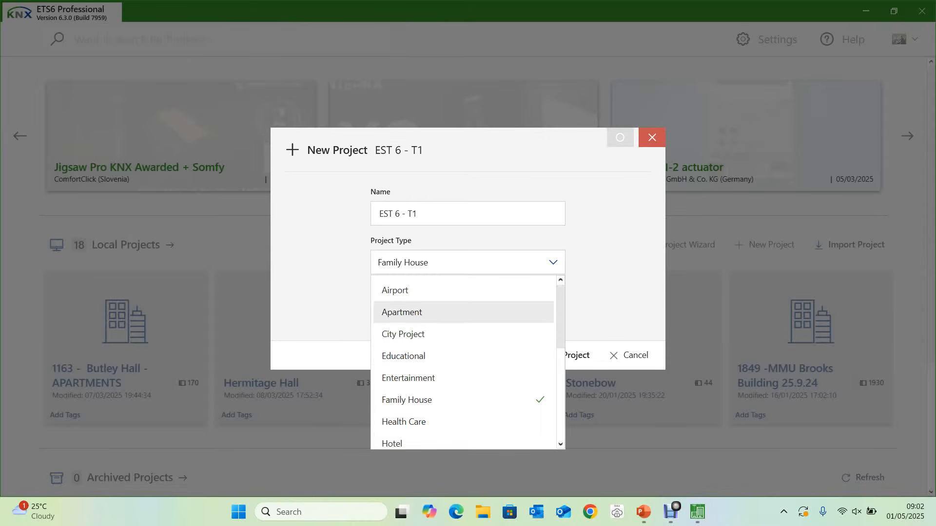
left_click(403, 311)
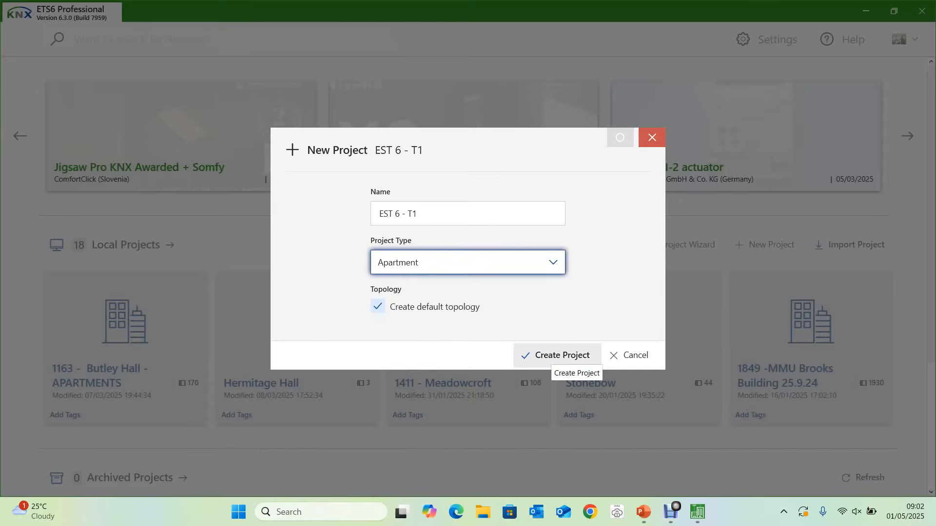
left_click(555, 356)
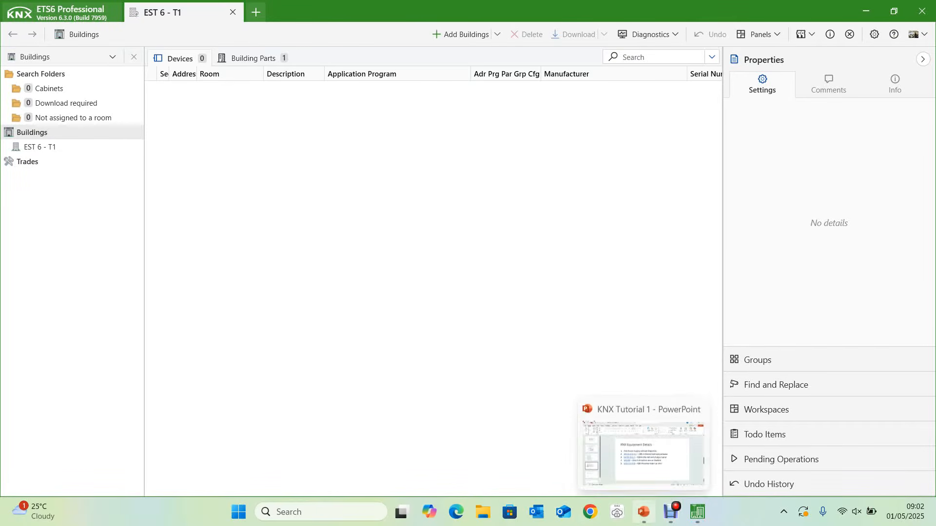
Switch to the KNX Tutorial 1 presentation in PowerPoint, check the floor plan slide for the required rooms, and return to ETS6
left_click(643, 512)
scroll(535, 297, "up", 2)
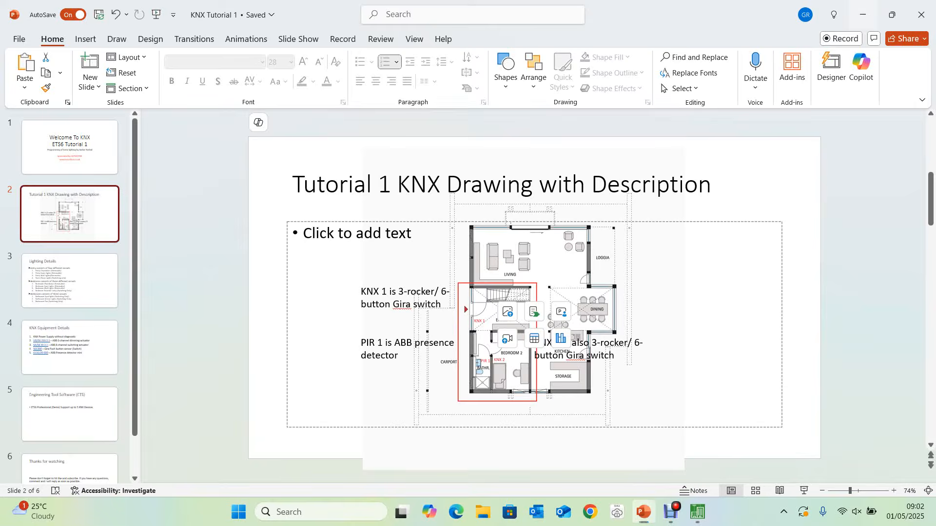
left_click(863, 15)
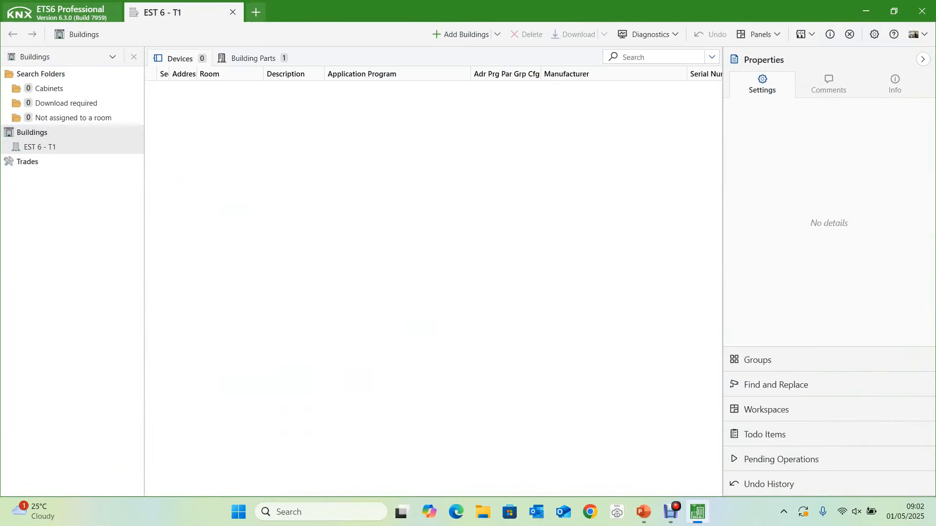
Begin adding rooms to the EST 6 - T1 building, defining one room named Entrance with the use Entrance
left_click(29, 147)
right_click(20, 147)
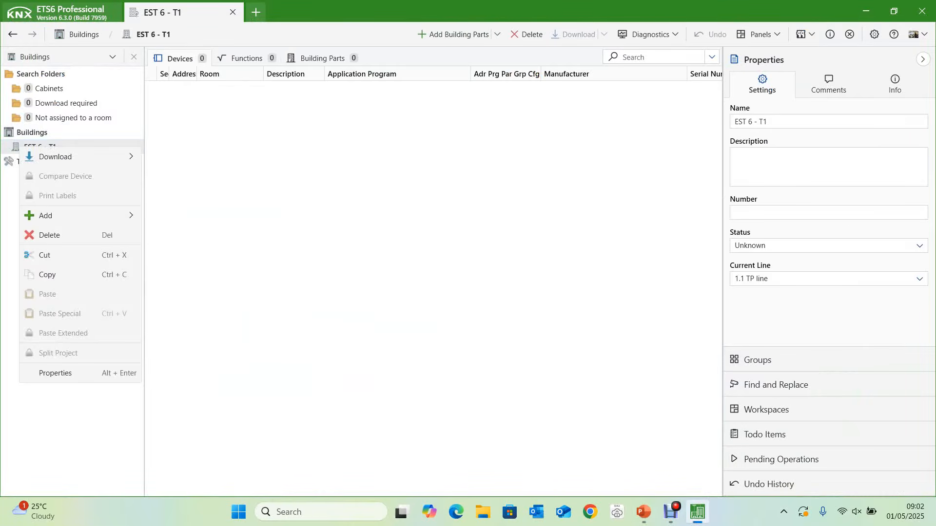
mouse_move(73, 215)
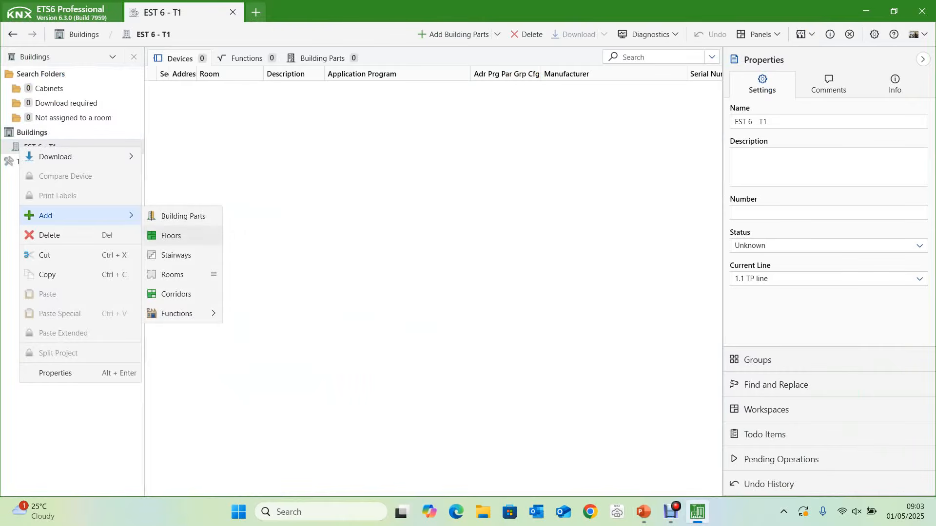
left_click(213, 275)
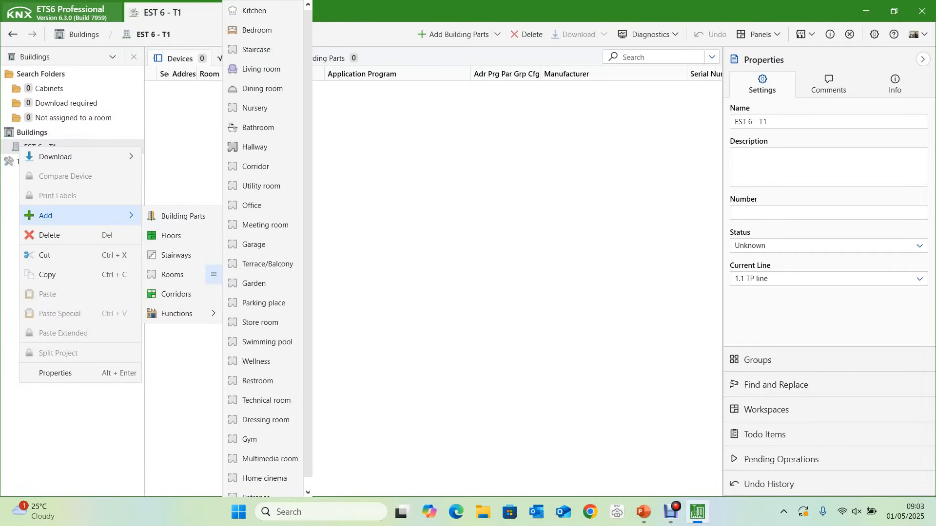
left_click(172, 275)
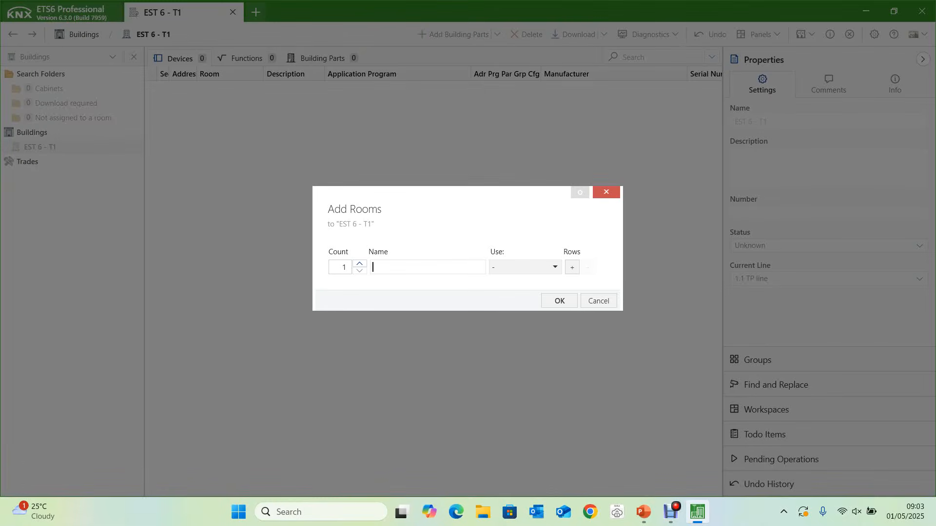
type("Ent")
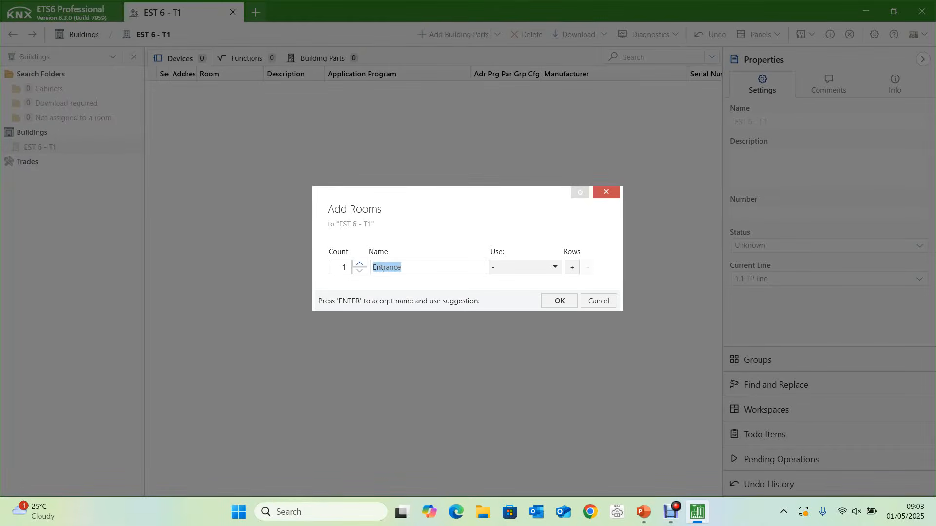
key("Return")
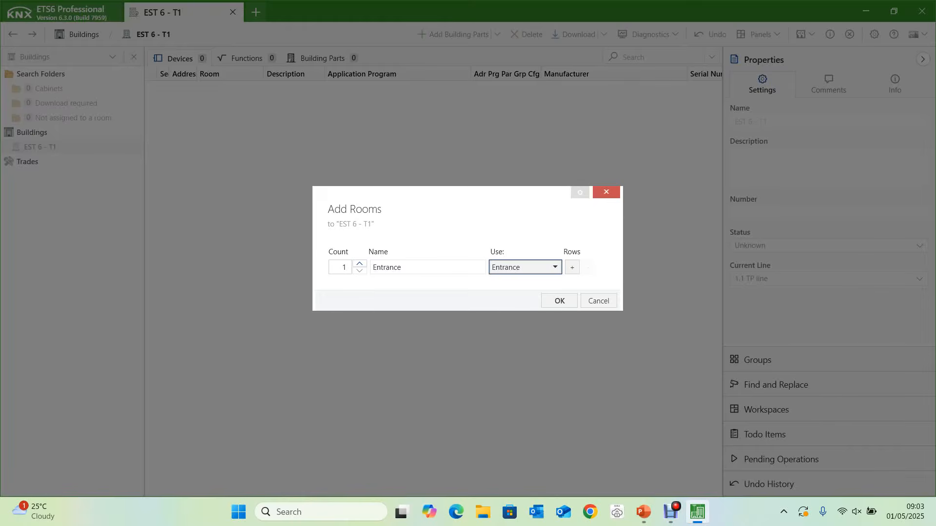
Add a Bedroom and a Bathroom with matching uses to the room list and create all the rooms
left_click(572, 269)
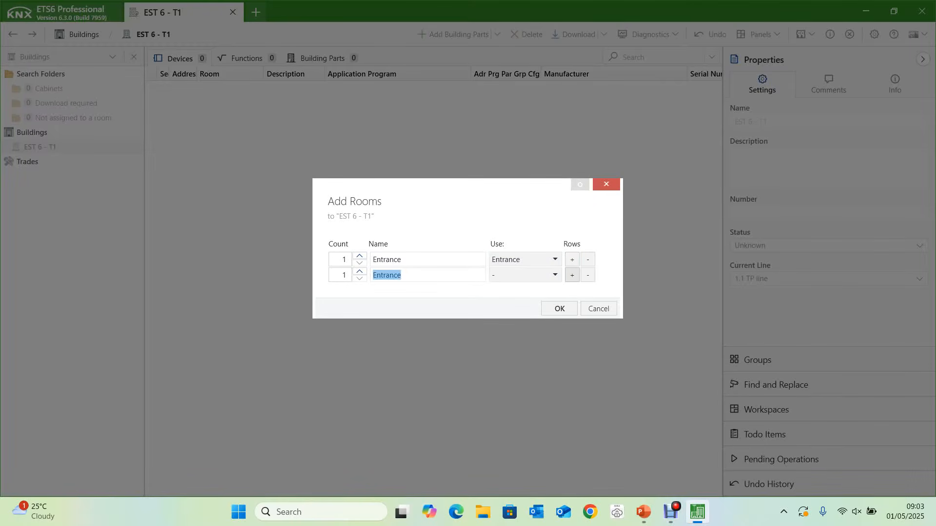
type("Bedroom")
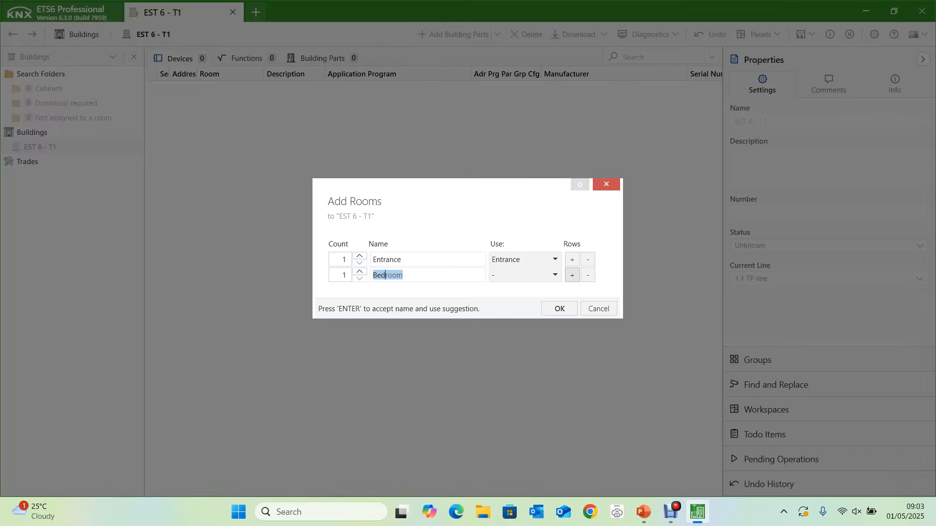
key("Return")
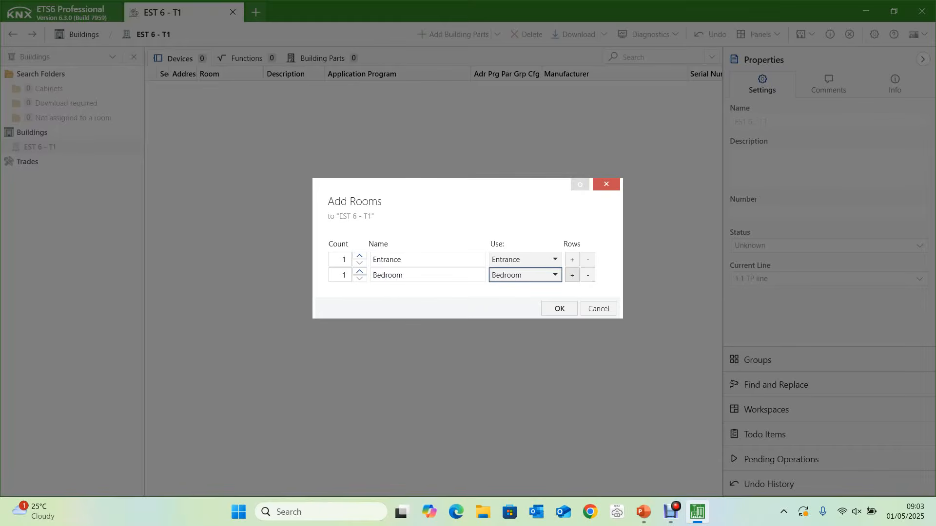
left_click(572, 275)
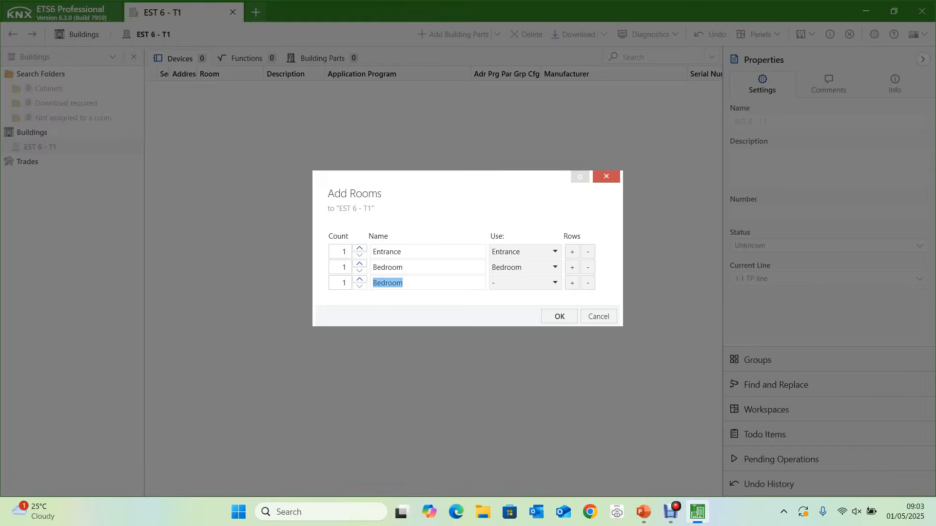
type("Bathro")
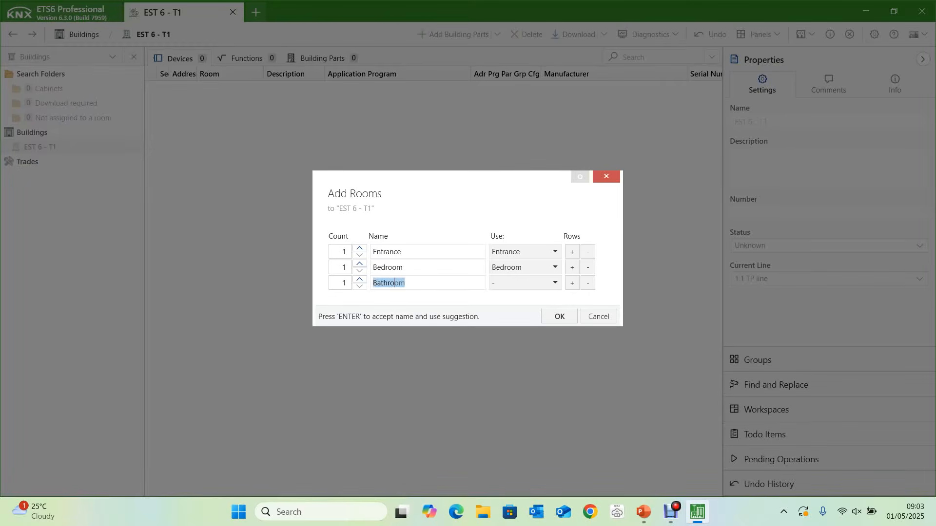
key("Return")
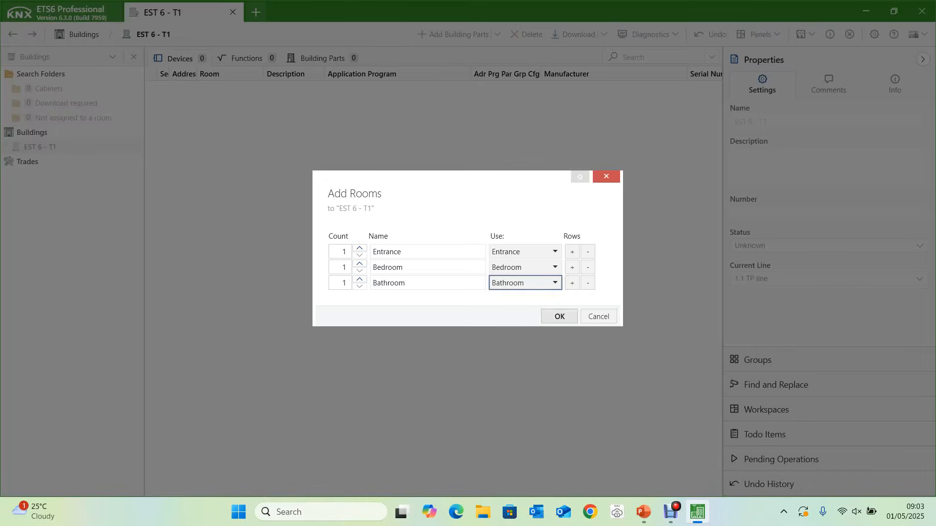
left_click(559, 316)
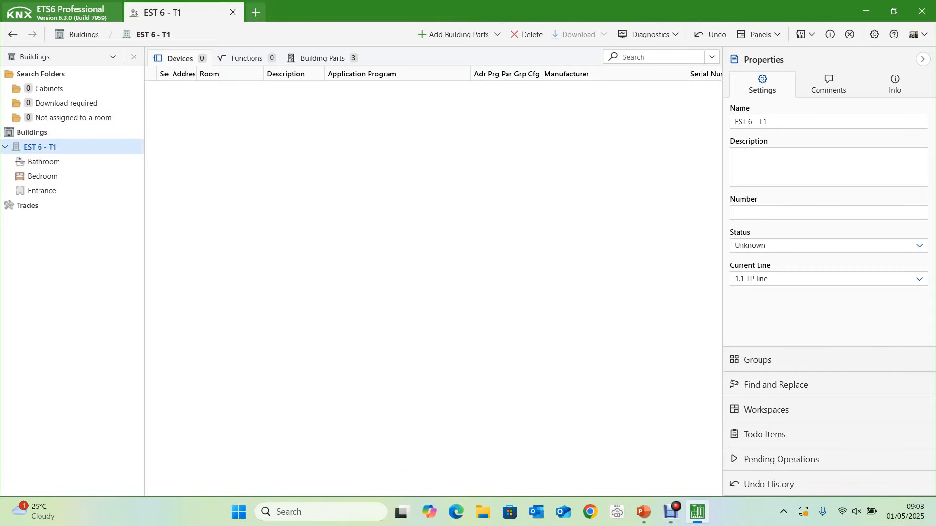
Show the Group Addresses view alongside the Buildings view
left_click(759, 34)
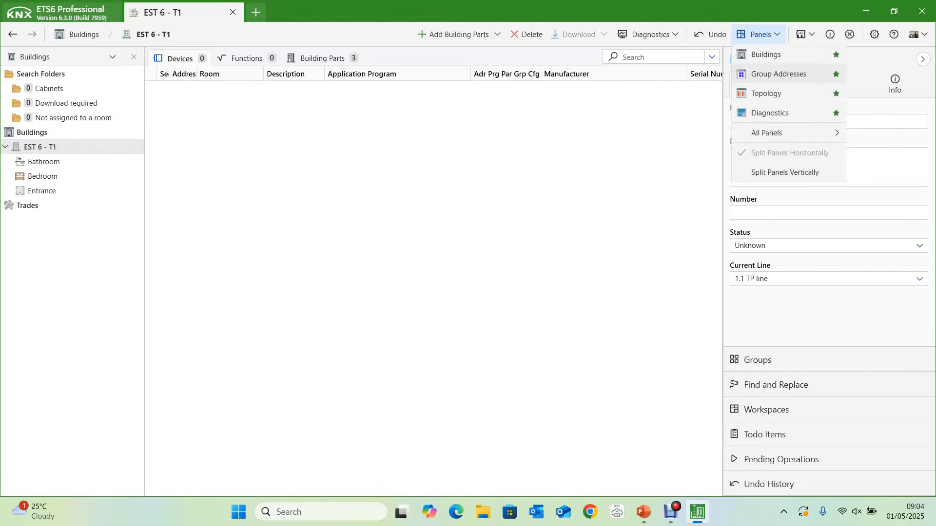
left_click(779, 74)
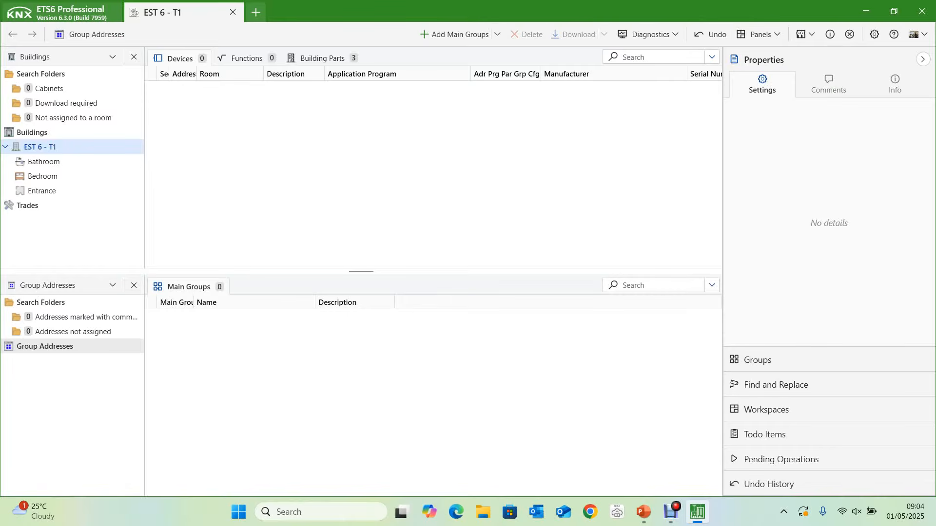
left_click(113, 285)
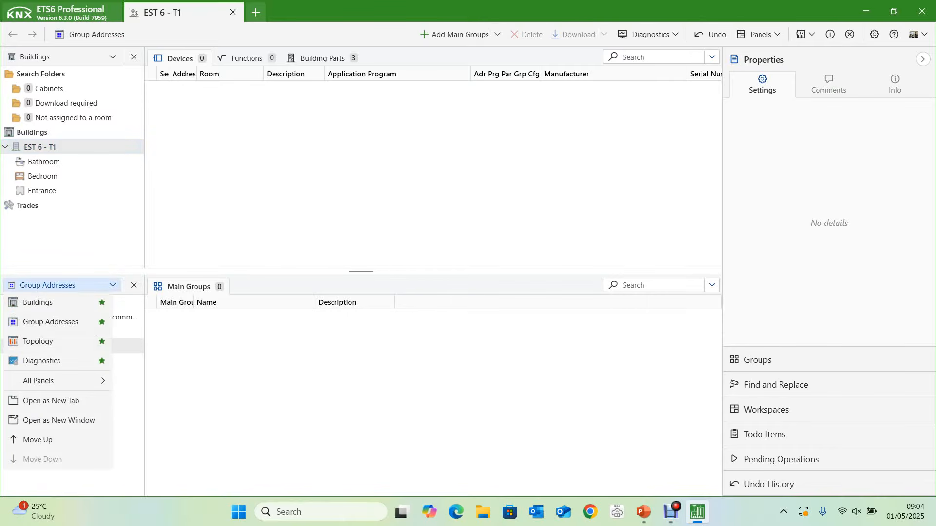
left_click(113, 285)
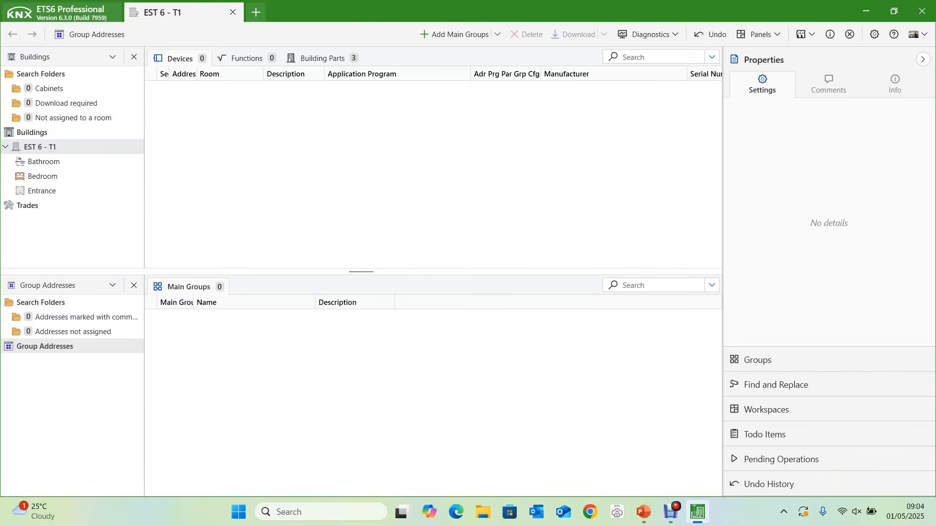
Add a main group named "Lighting" to the group addresses, using the first free address
right_click(31, 347)
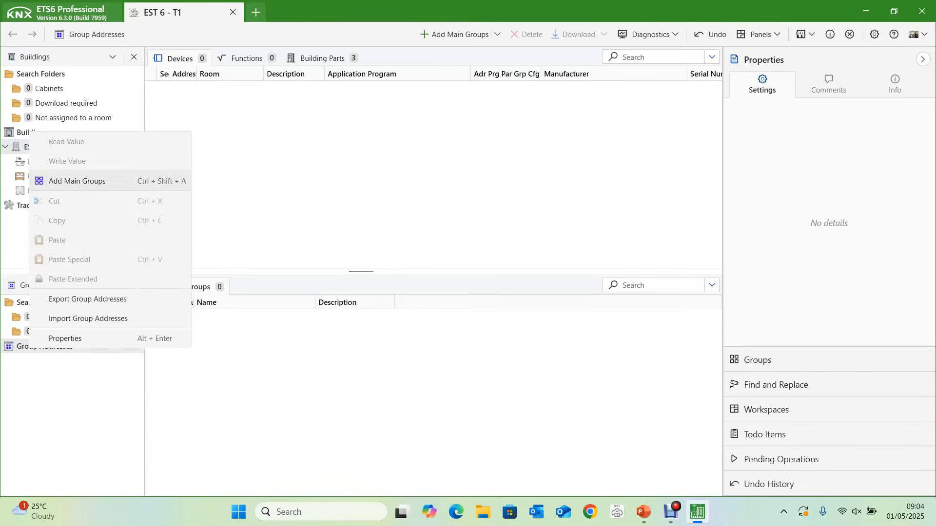
left_click(78, 180)
type("Lighting")
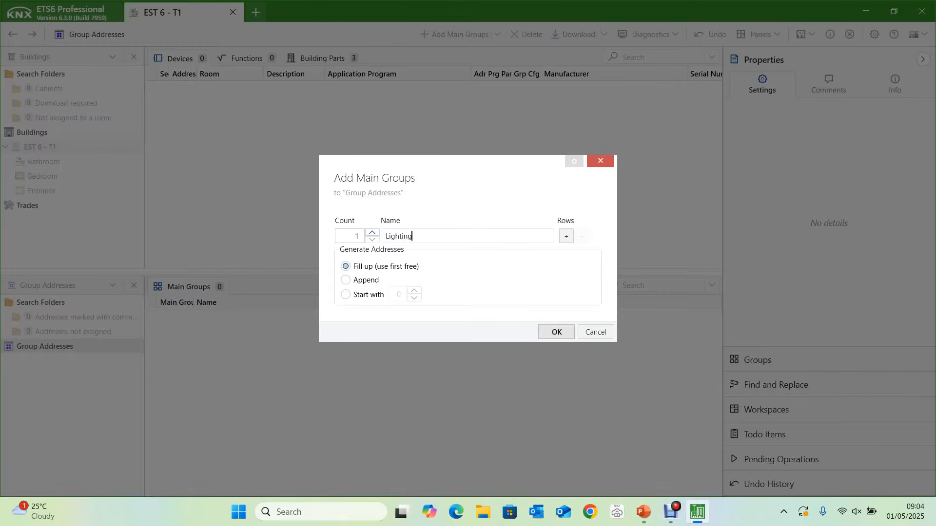
left_click(556, 332)
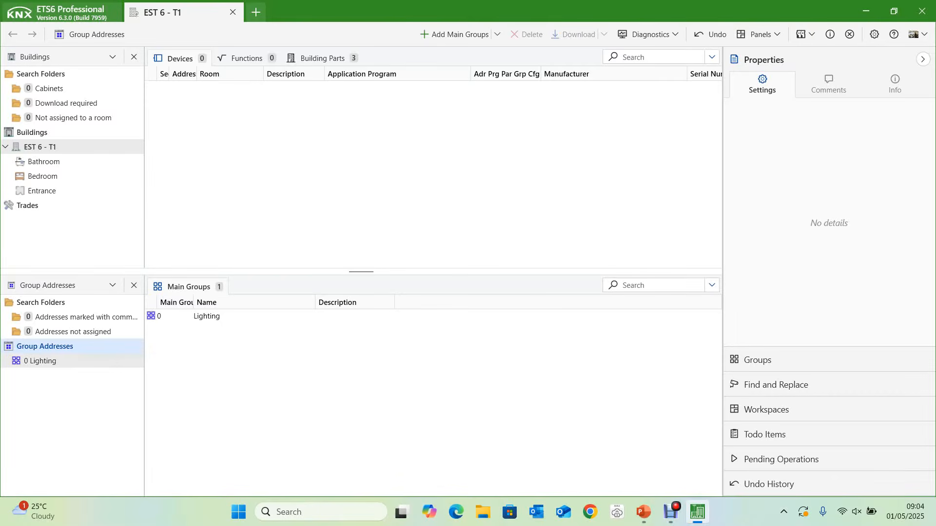
Add a middle group named "ETS 6 - T1" under the Lighting main group, using the first free address
left_click(40, 361)
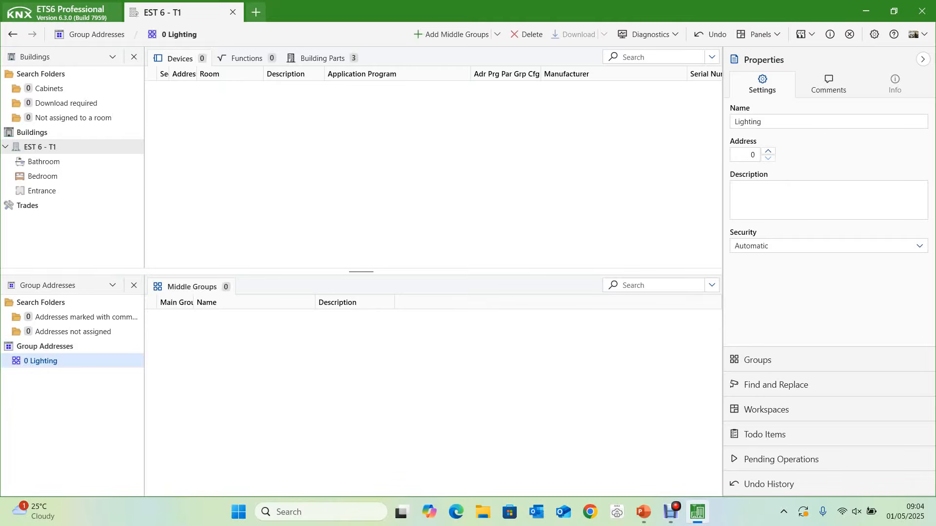
right_click(18, 360)
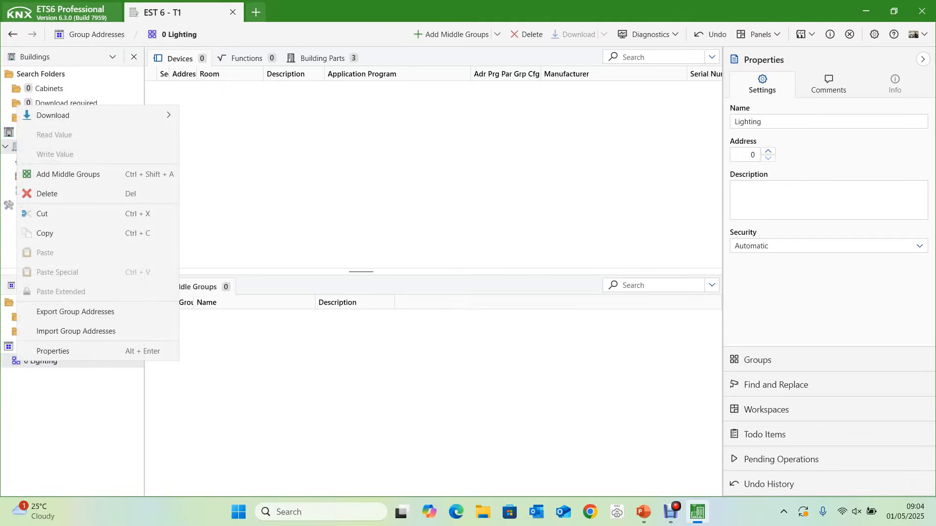
left_click(68, 174)
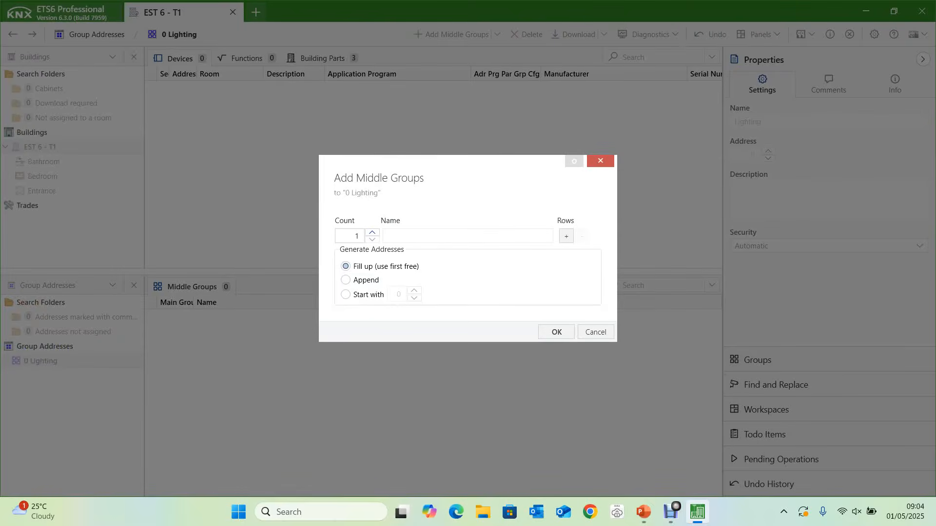
type("ETS 6 - T1")
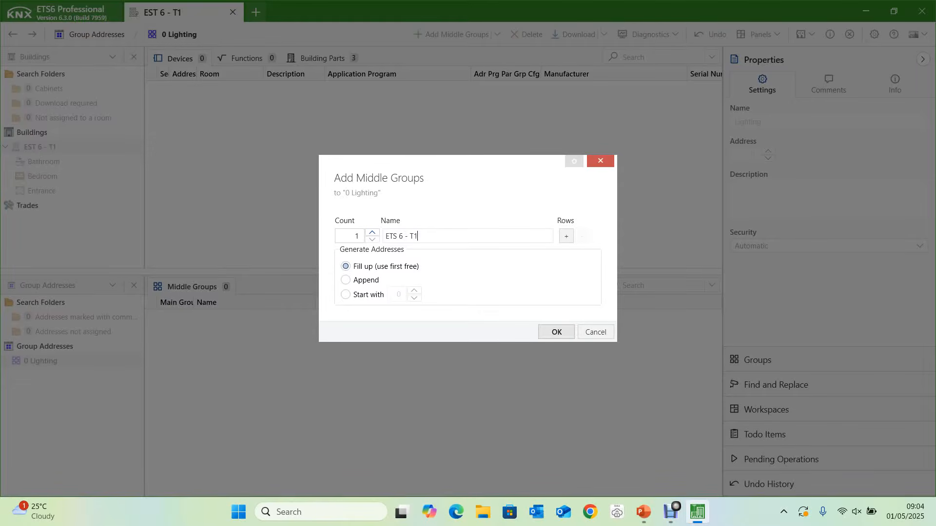
left_click(556, 332)
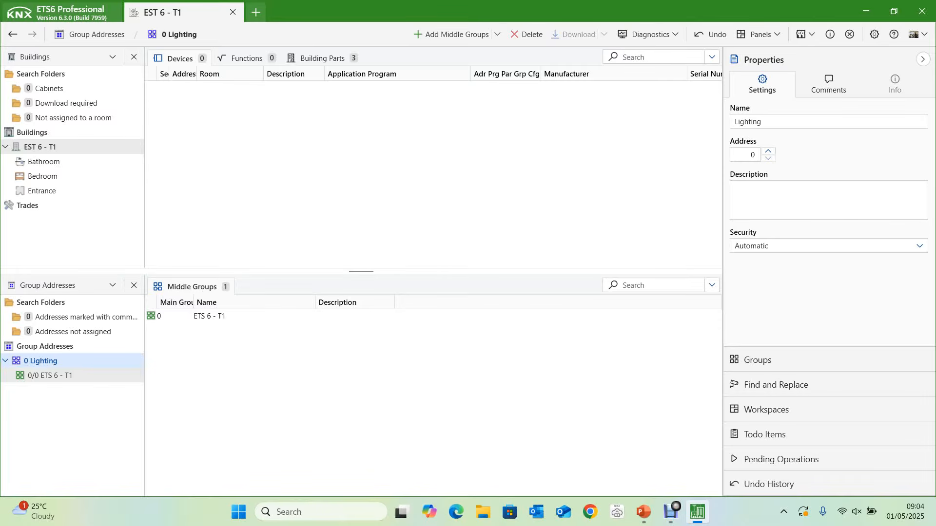
Start adding group addresses to the ETS 6 - T1 middle group and copy "Entry Chandelier" from the Lighting Details slide in PowerPoint
right_click(49, 375)
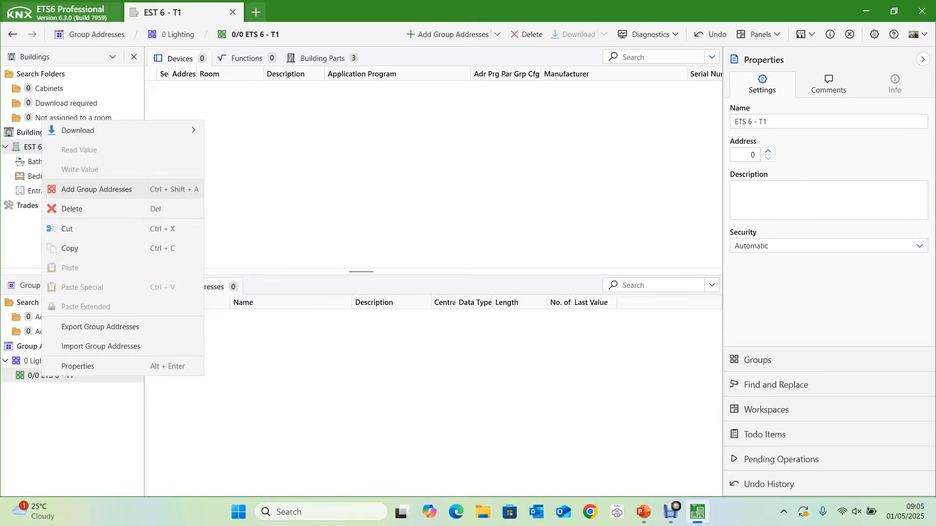
left_click(96, 189)
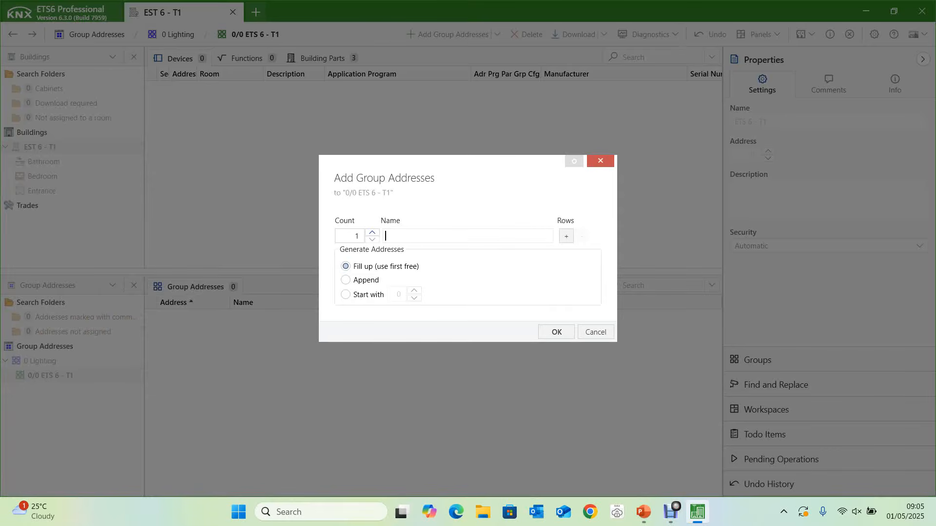
left_click(643, 511)
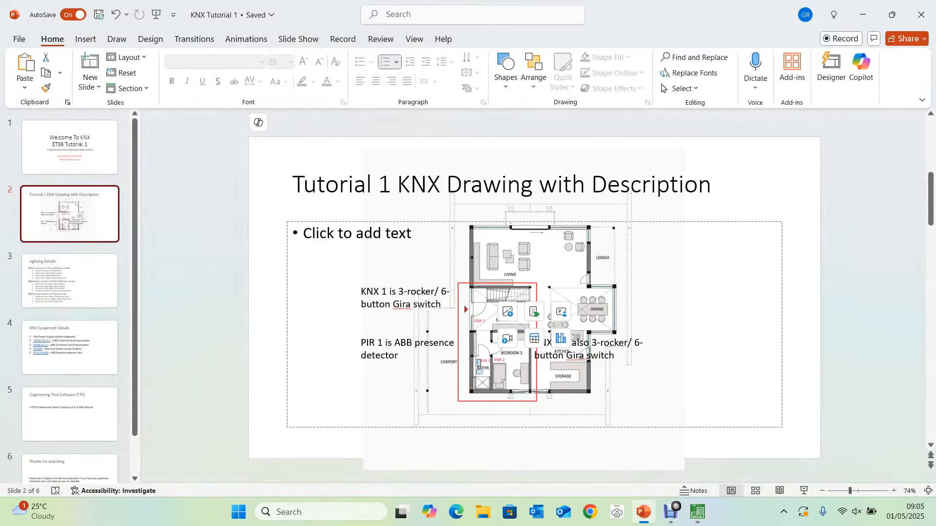
left_click(69, 280)
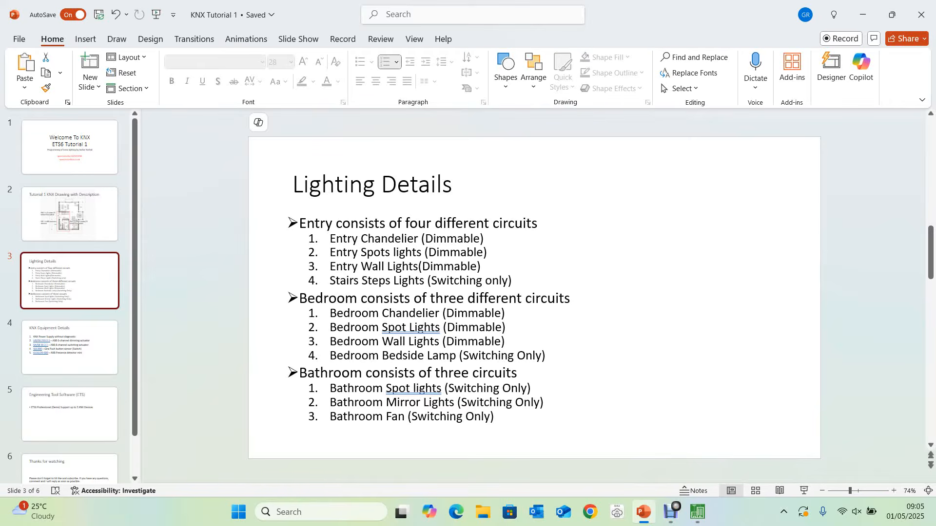
left_click_drag(330, 239, 420, 239)
key("ctrl+c")
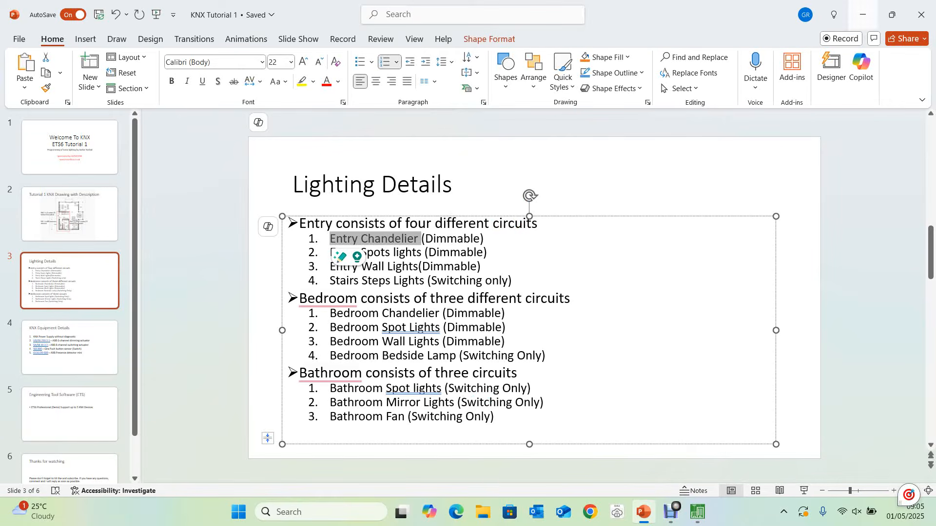
Back in ETS6, name the first group address "Entry Chandelier on/off" and add a second row named "Entry Chandelier on/off Status"
left_click(863, 14)
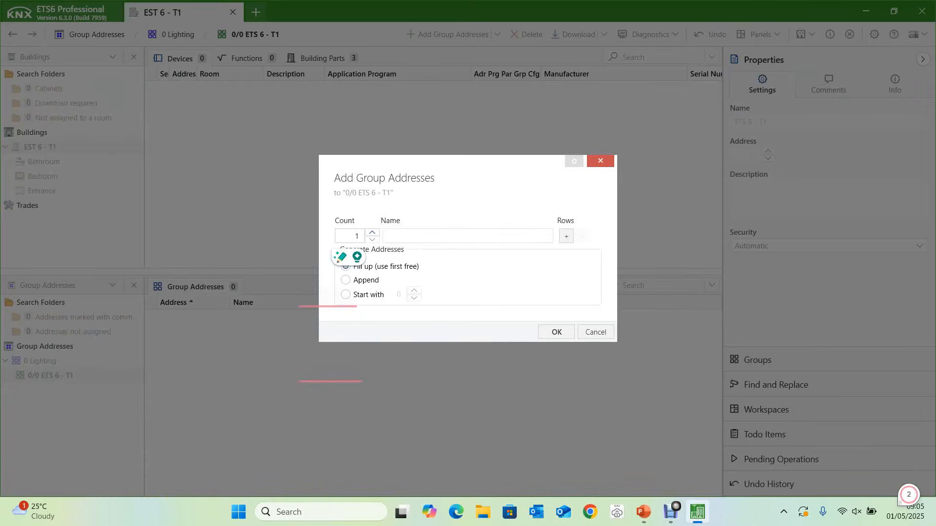
key("ctrl+v")
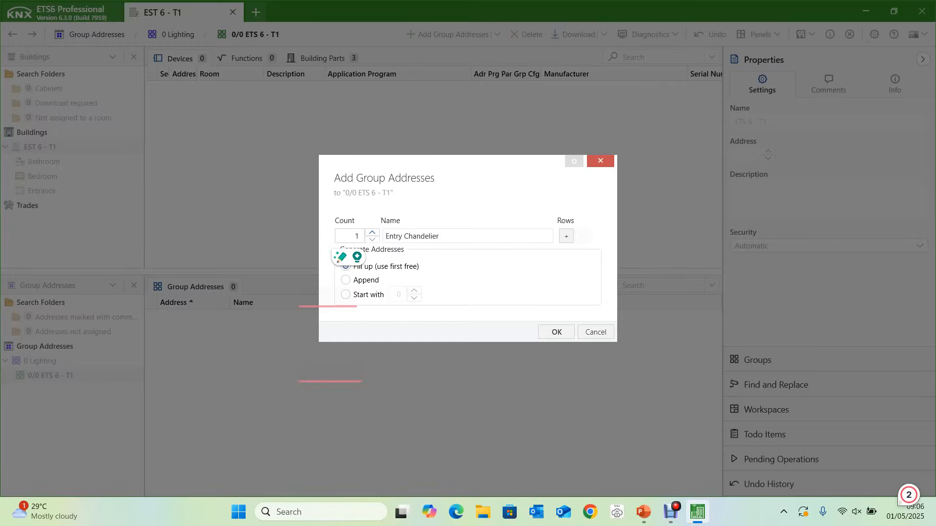
type("on/off")
left_click(566, 236)
key("End")
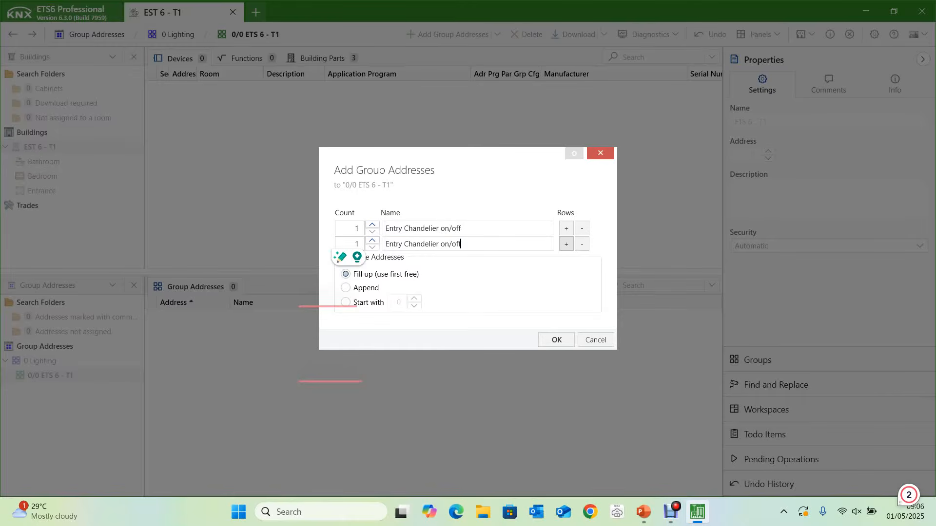
type("Status")
Add a third group address row named "Entry Chandelier reldim"
left_click(566, 244)
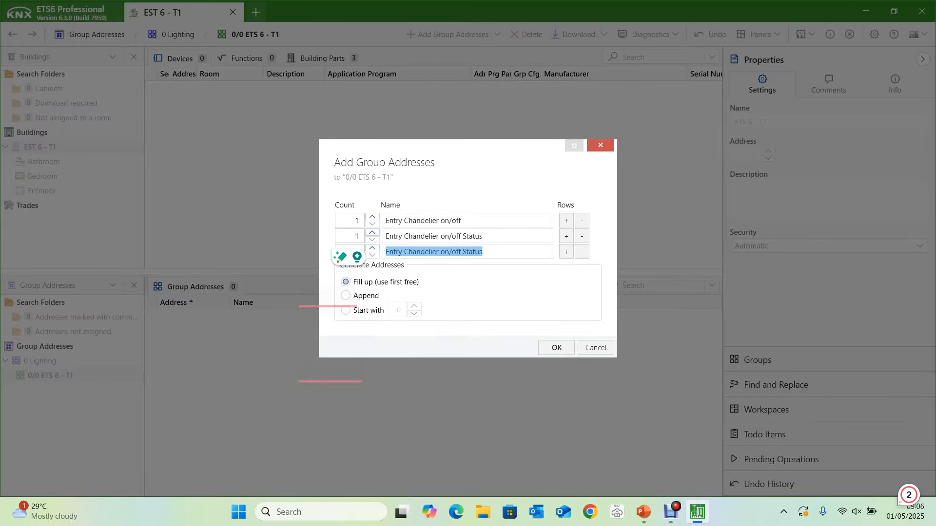
key("End")
key("BackSpace")
key("BackSpace")
key("BackSpace")
key("BackSpace")
key("BackSpace")
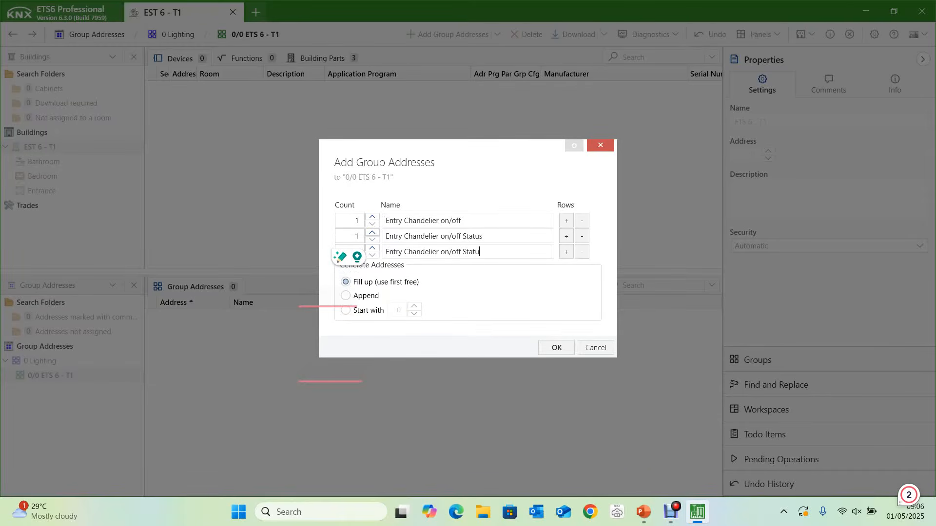
key("BackSpace")
key("BackSpace")
key("BackSpace")
key("BackSpace")
key("BackSpace")
key("BackSpace")
key("BackSpace")
key("BackSpace")
type("REL")
key("BackSpace")
key("BackSpace")
key("BackSpace")
type("reldim")
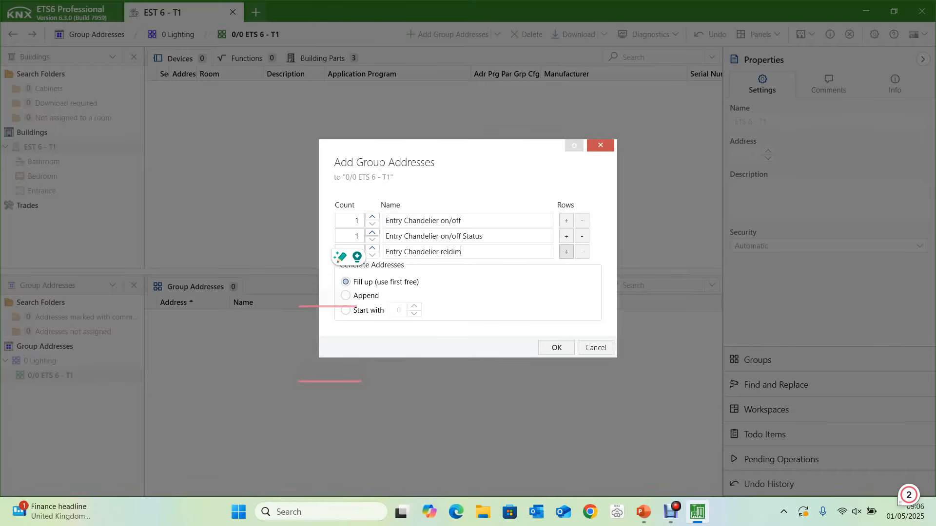
Add a fourth group address row named "Entry Chandelier dimval"
left_click(566, 252)
key("End")
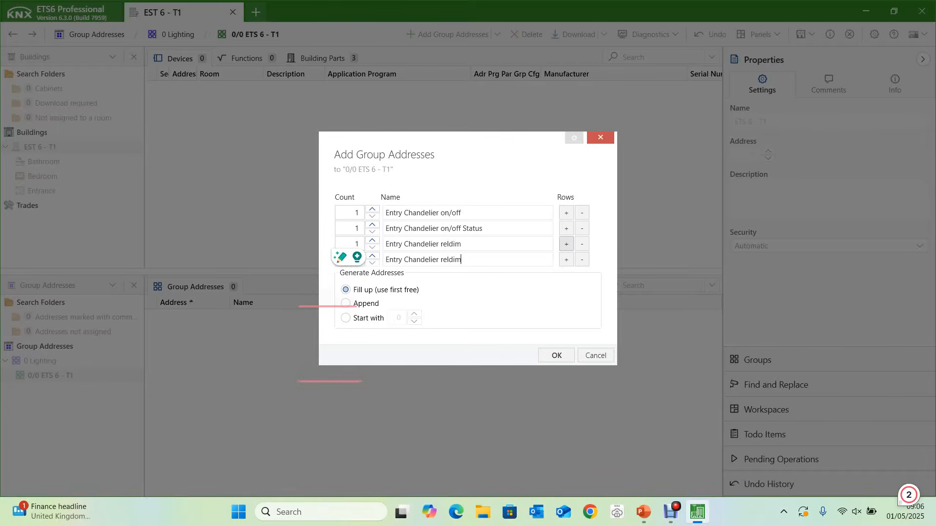
key("BackSpace")
key("BackSpace")
key("BackSpace")
key("BackSpace")
key("BackSpace")
key("BackSpace")
type("dimval")
Add a fifth row named "Entry Chandelier dimval Status" and create all the listed group addresses, using the first free addresses
left_click(566, 260)
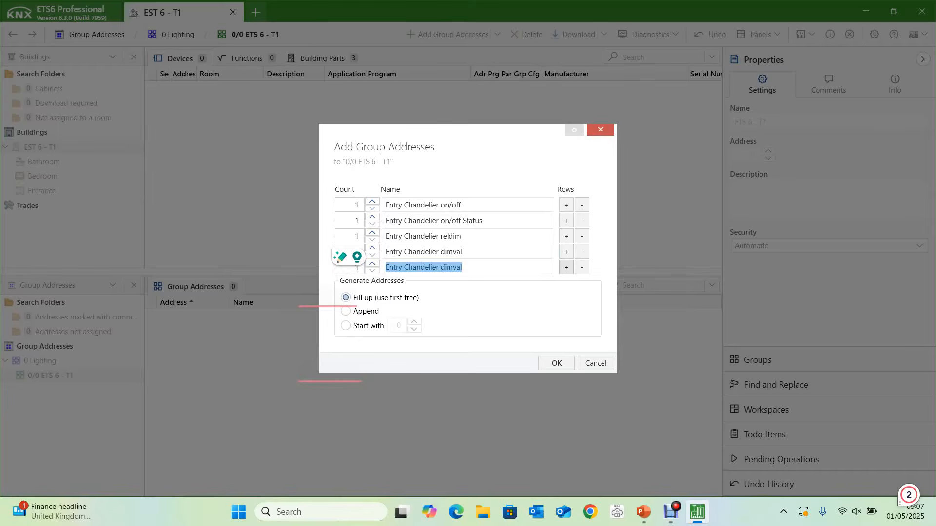
key("Right")
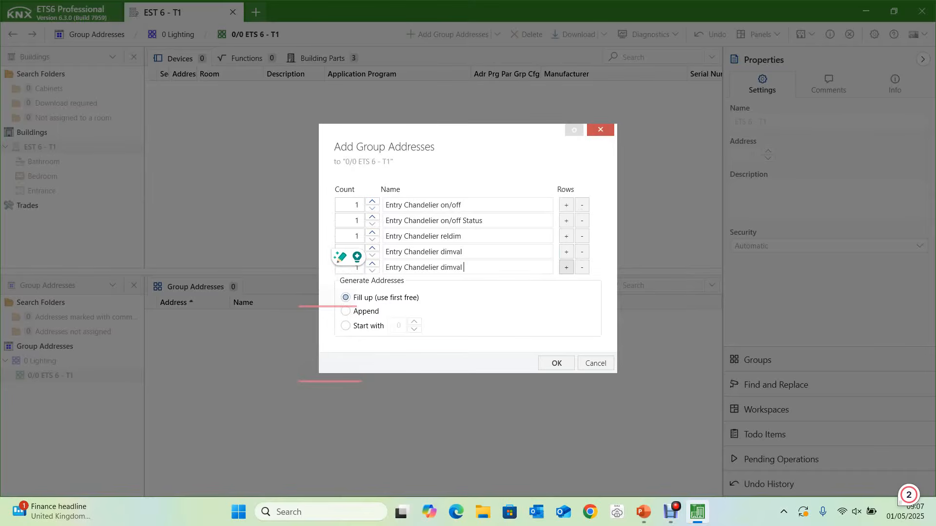
type("Status")
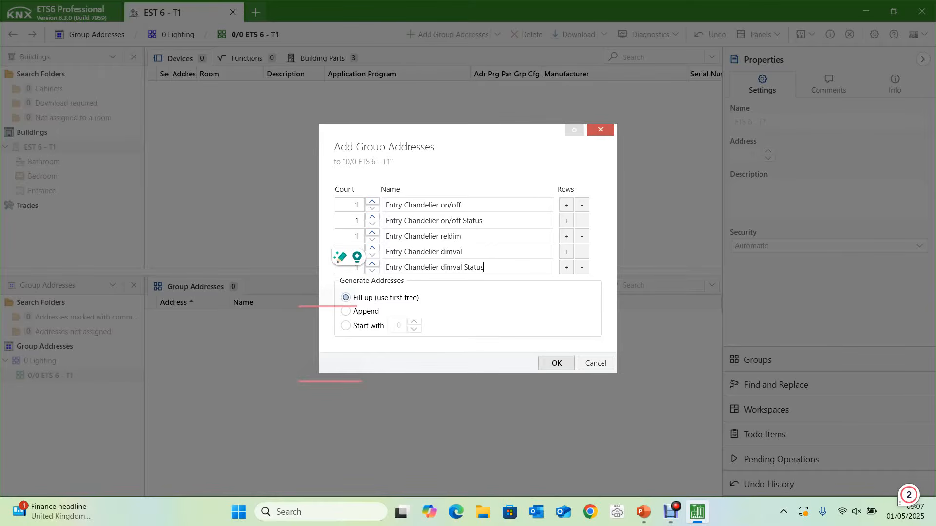
key("Return")
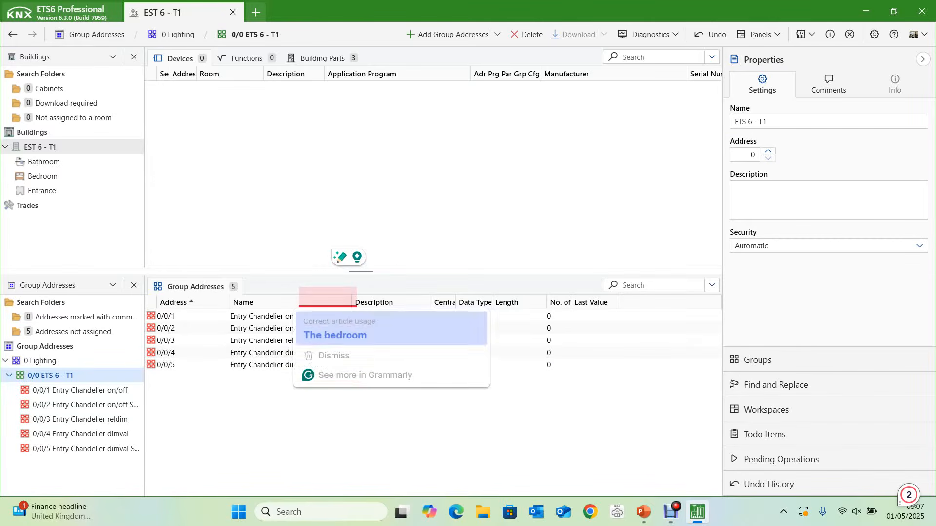
left_click(268, 317)
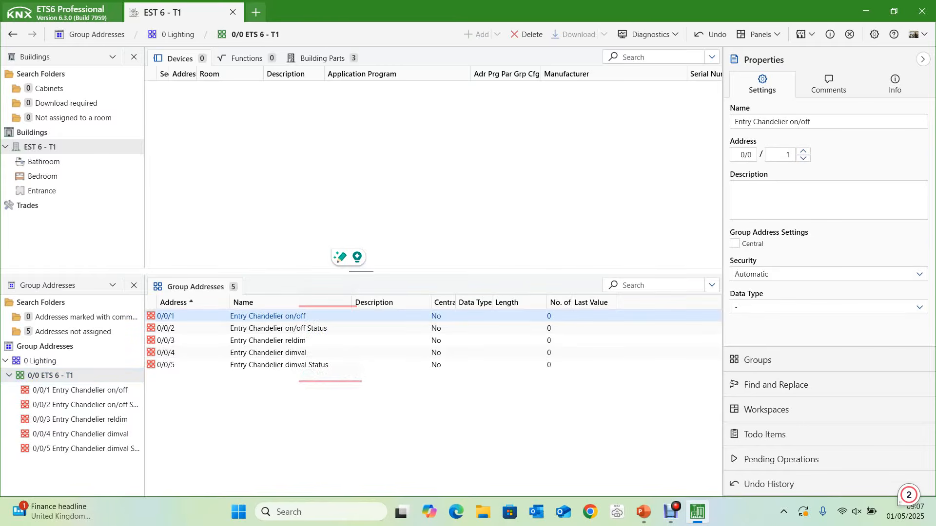
left_click(273, 341, "ctrl")
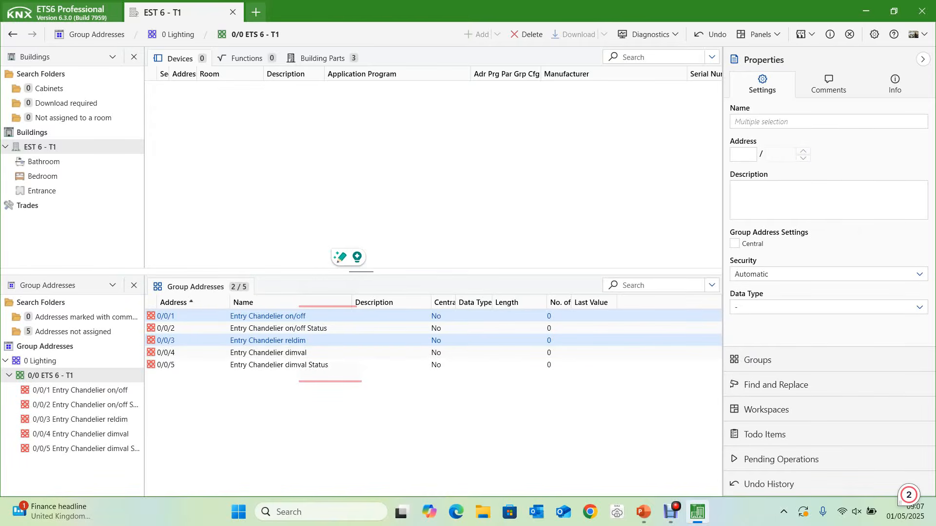
Add three unnamed group addresses to the ETS 6 - T1 middle group, using the first free addresses
right_click(174, 399)
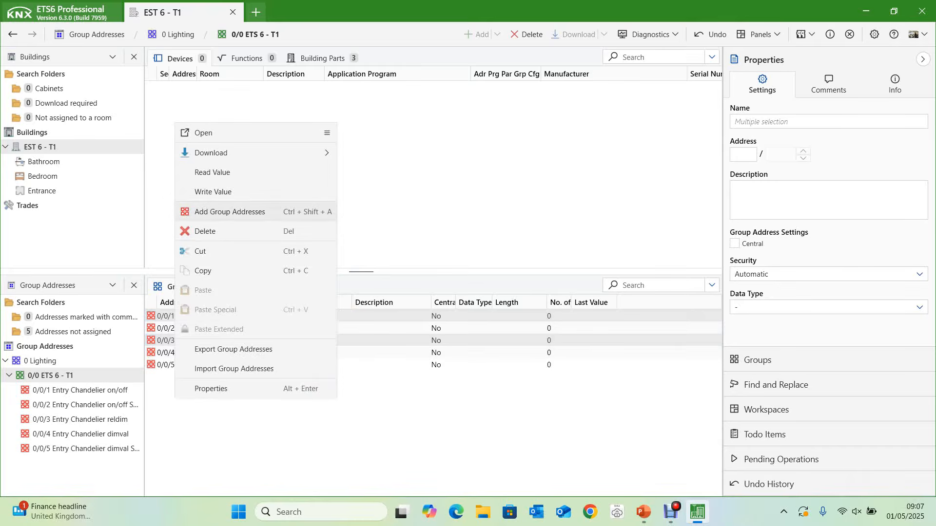
left_click(229, 211)
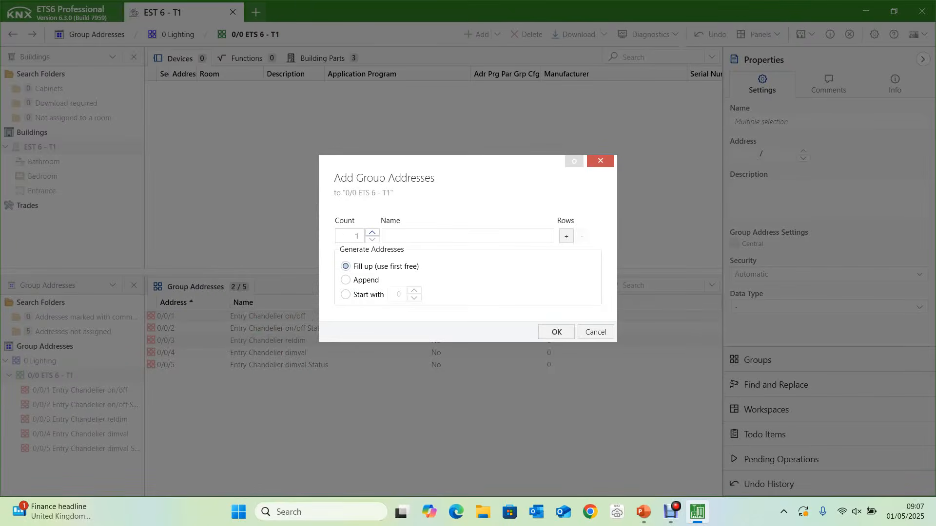
left_click(566, 236)
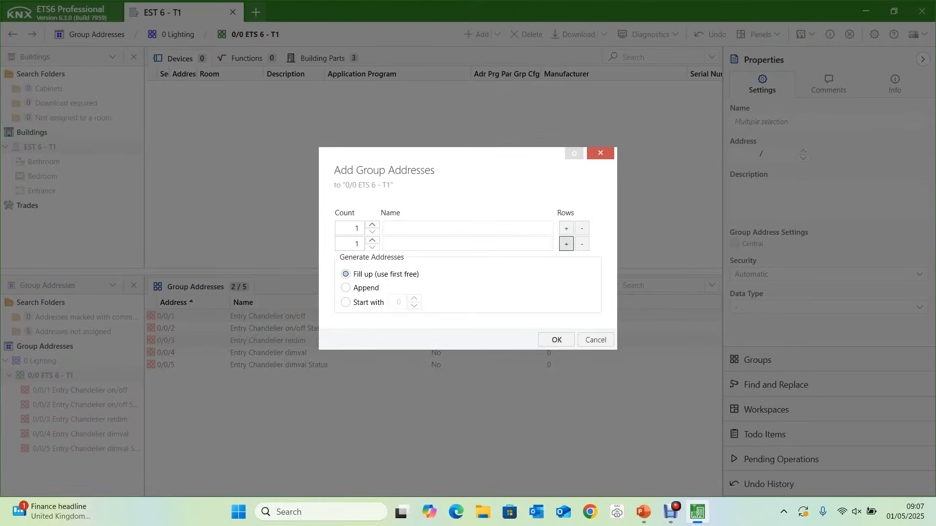
left_click(566, 236)
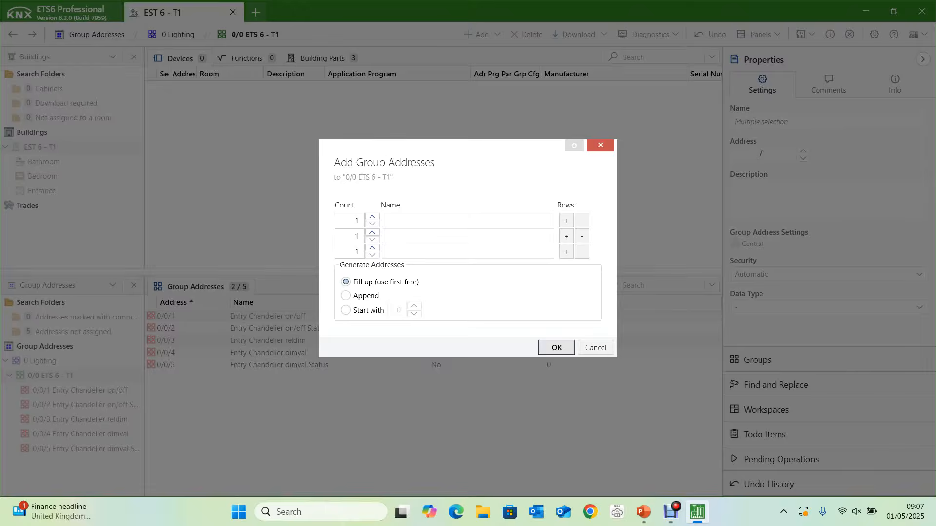
left_click(556, 347)
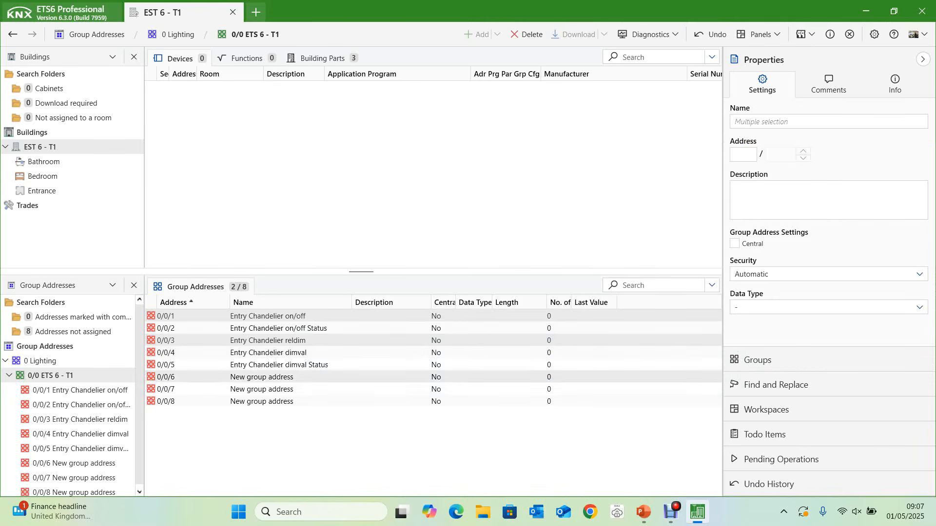
Rename the group addresses 0/0/6, 0/0/7 and 0/0/8 to "---" as spare placeholders
left_click(261, 377)
left_click(262, 377)
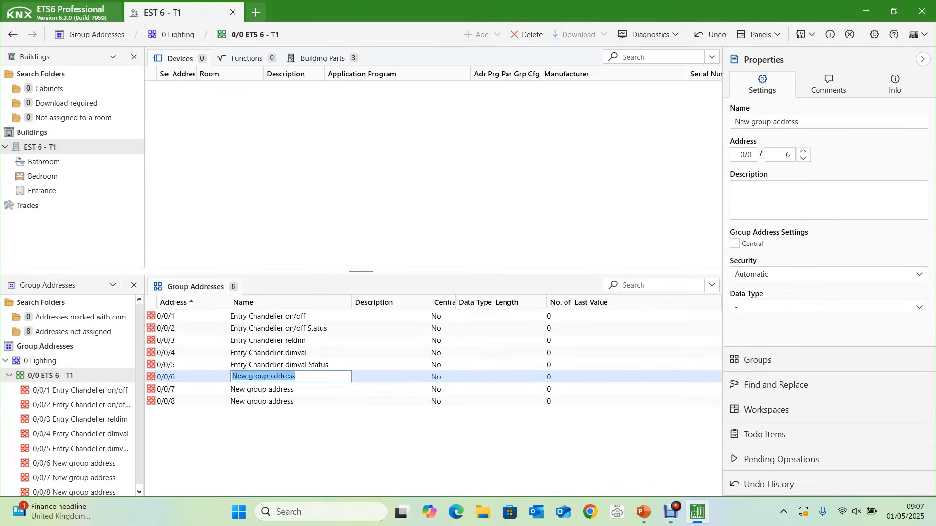
key("BackSpace")
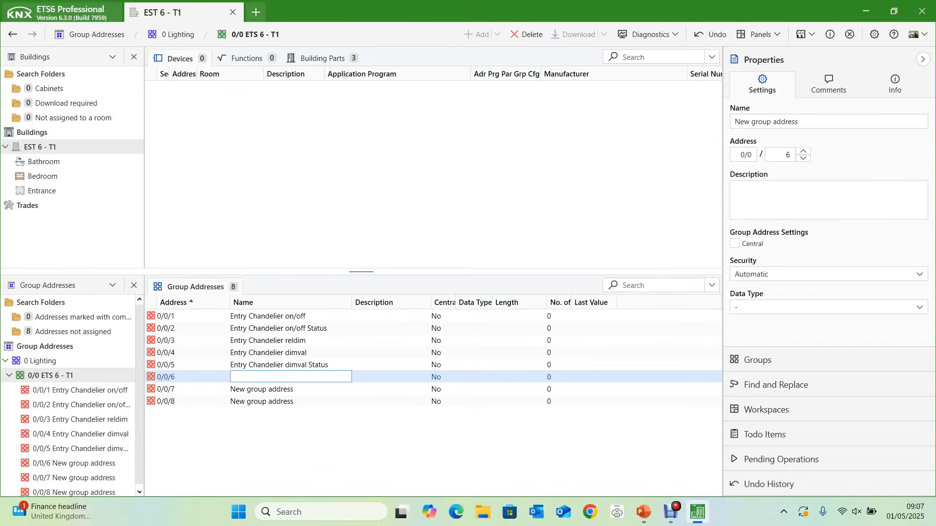
key("Return")
key("Up")
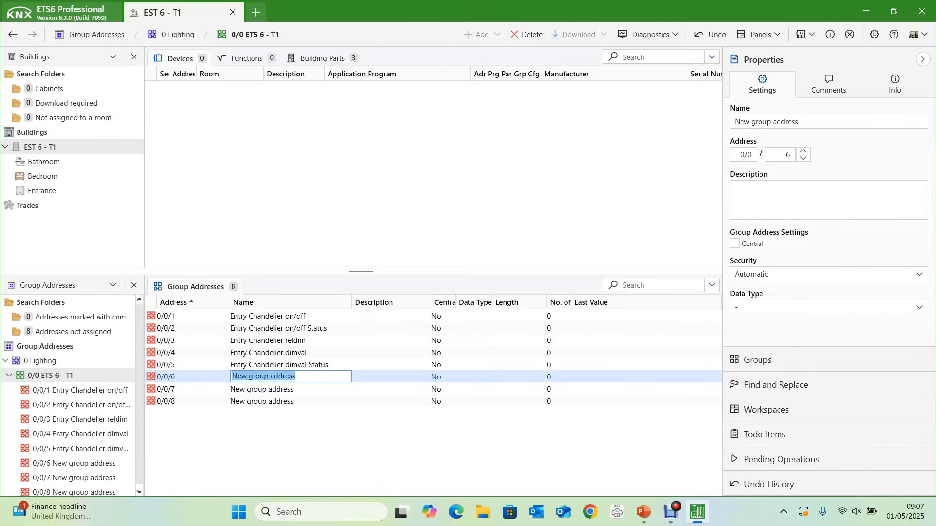
key("BackSpace")
type("---")
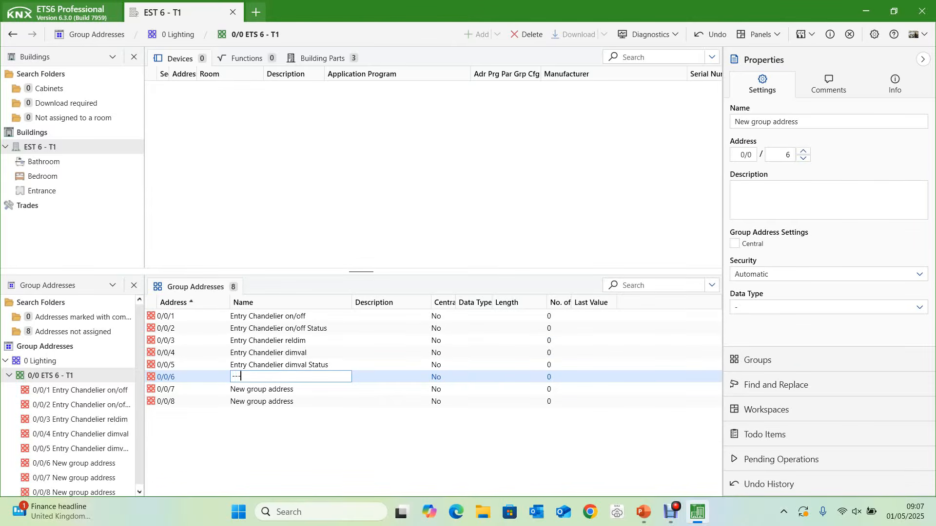
key("Down")
type("---")
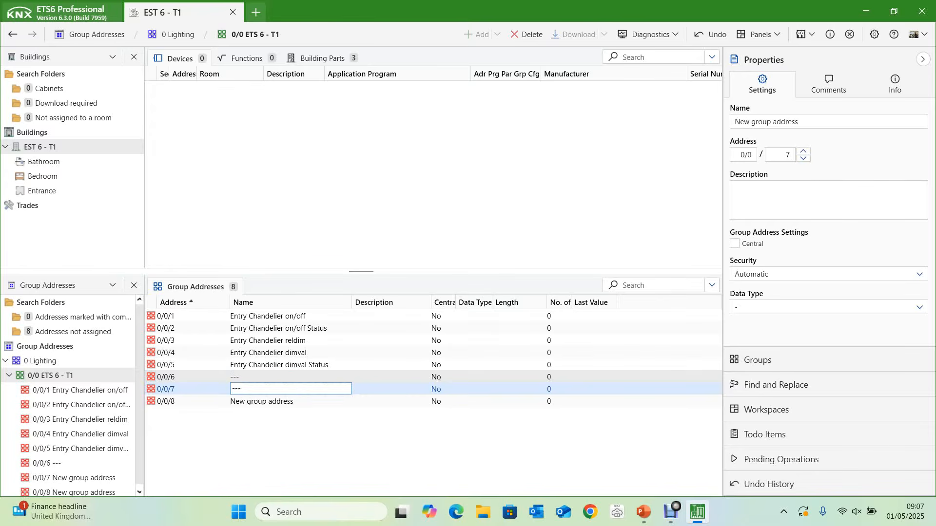
key("Down")
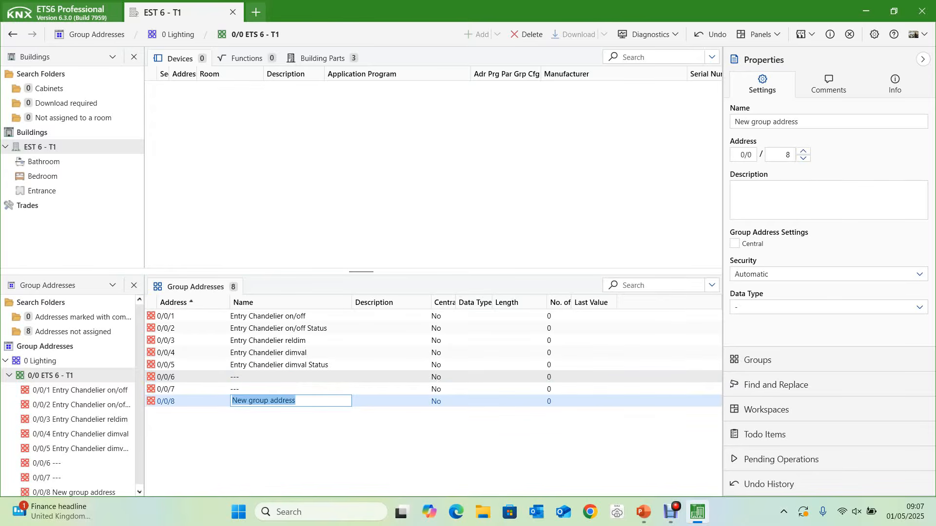
type("---")
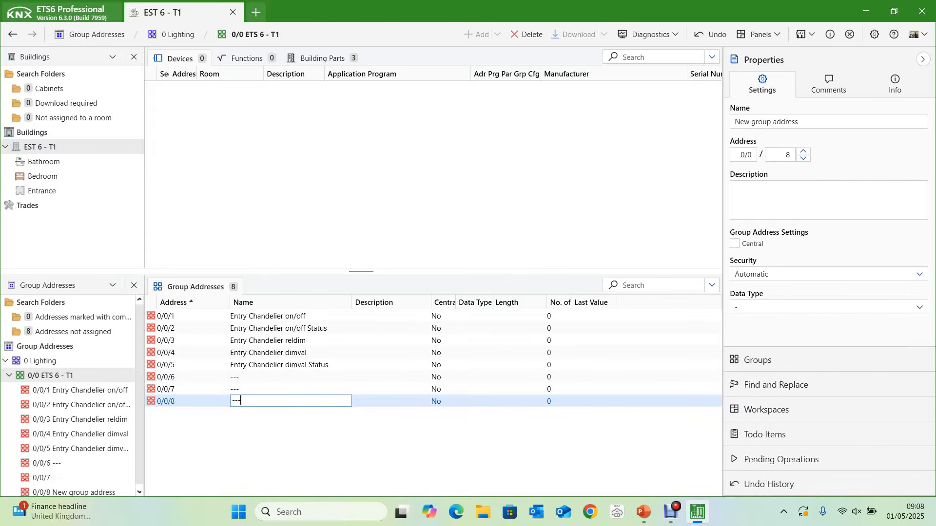
key("Return")
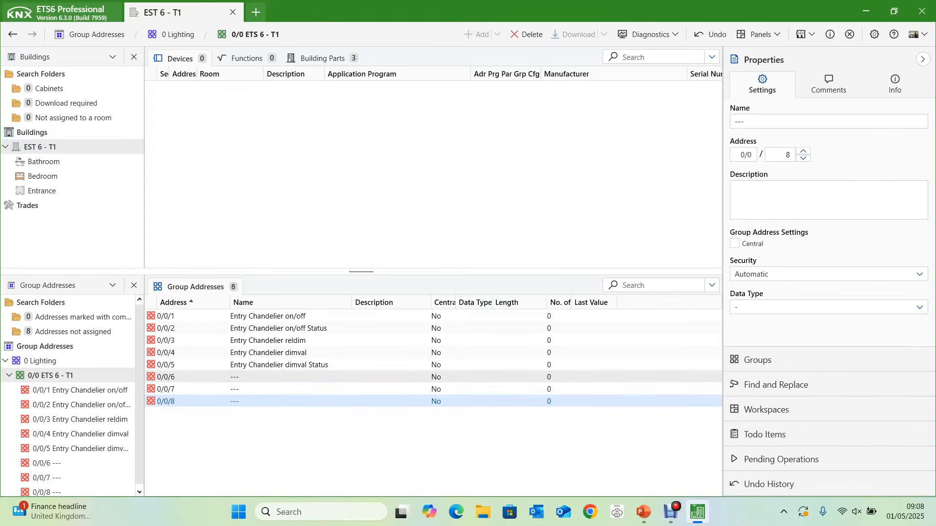
Paste one more copy of the "---" group address with Paste Special, using the first free address
key("F2")
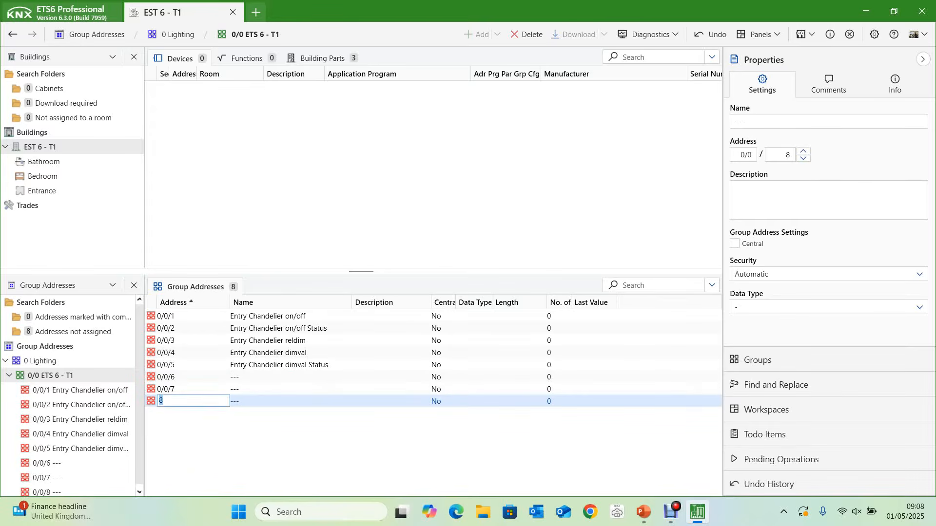
key("Return")
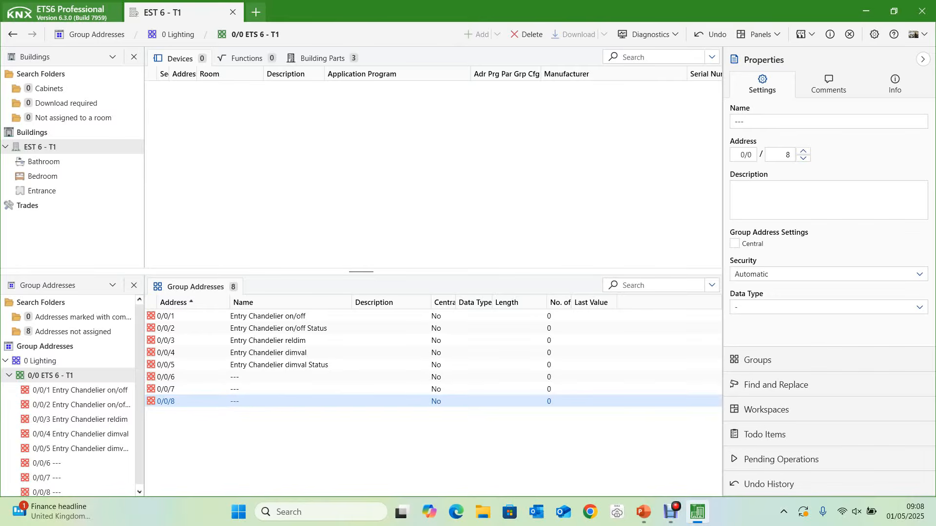
key("ctrl+shift+v")
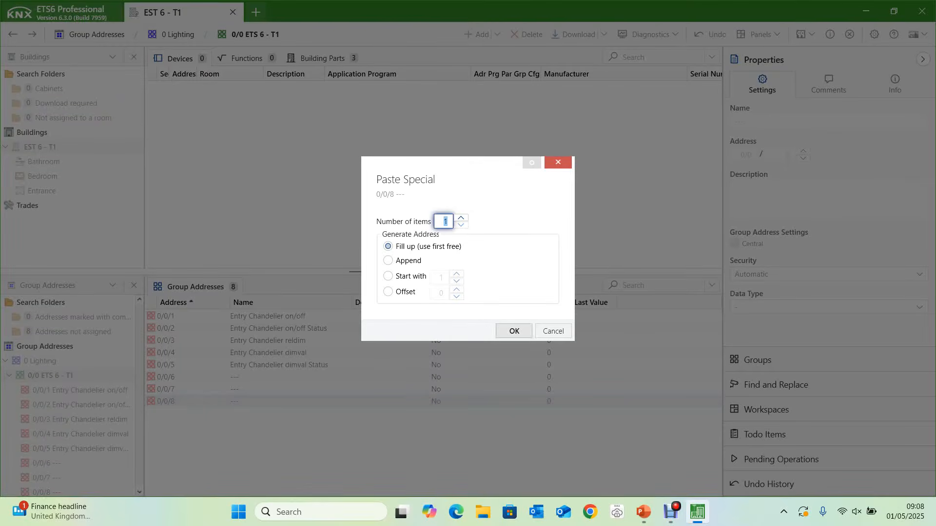
key("Return")
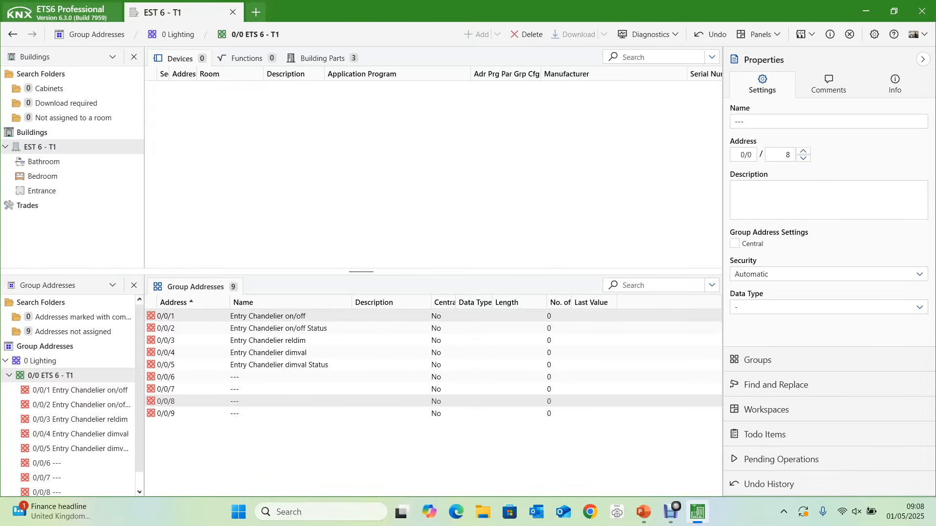
Paste one copy of group addresses 0/0/1 to 0/0/9 with Paste Special, using the first free addresses
left_click(295, 316)
key("shift+Down")
key("shift+Down")
key("shift+Down")
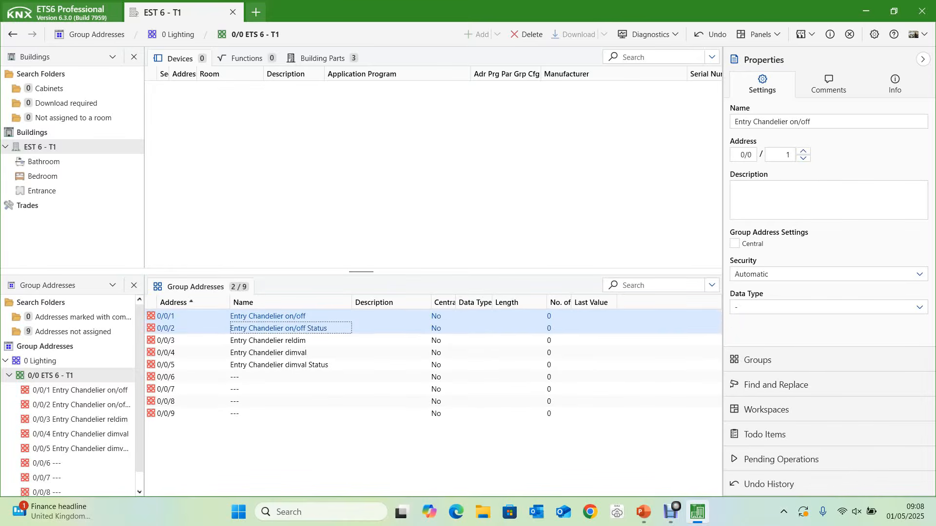
key("shift+Down")
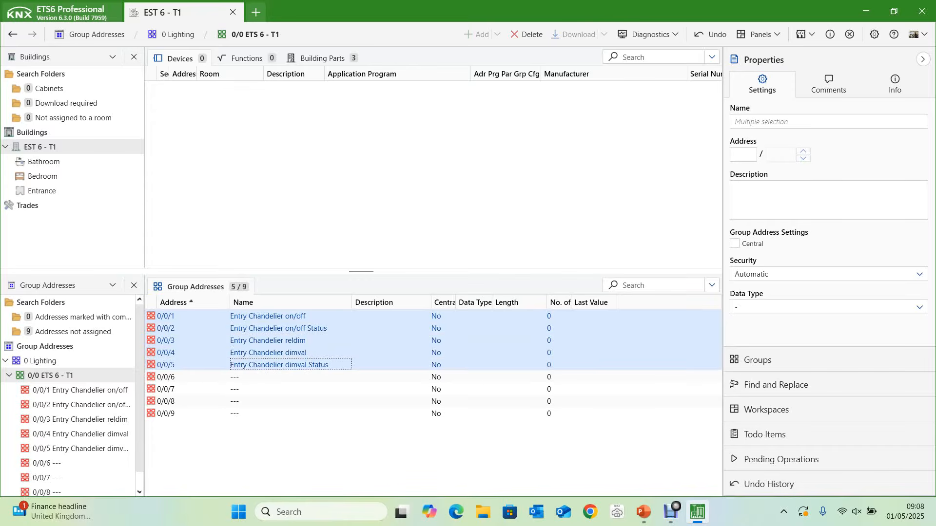
key("shift+Down")
key("shift+Down")
key("shift+Down")
key("shift+Down")
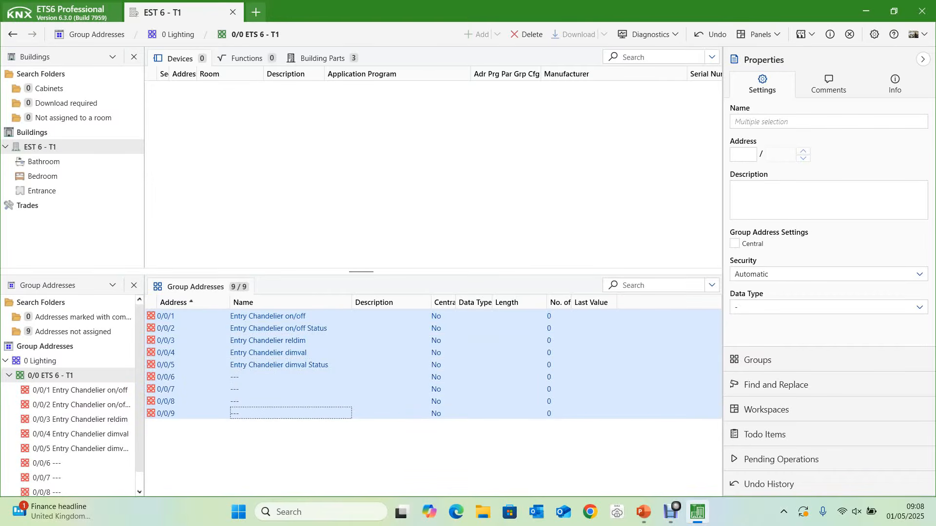
key("ctrl+shift+v")
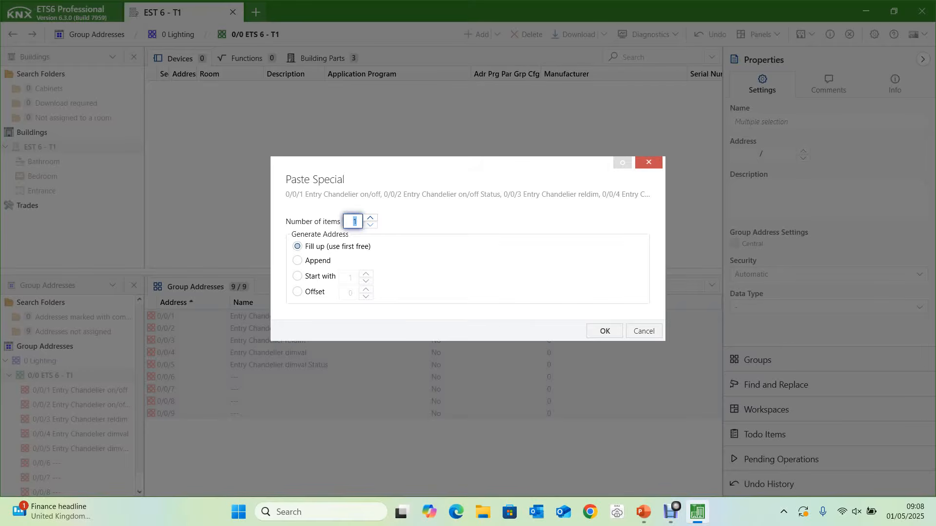
left_click(604, 331)
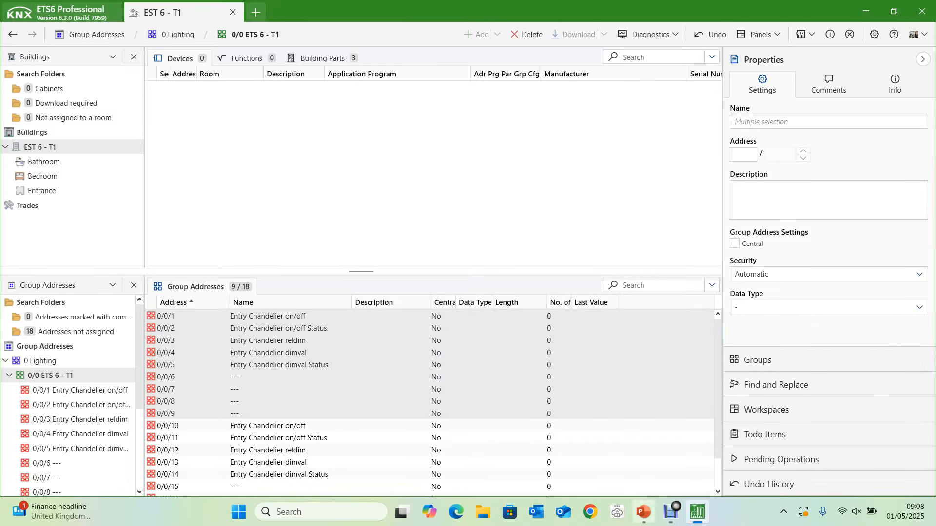
Check the Lighting Details slide in PowerPoint, and back in ETS6 shorten the name of group address 0/0/10 to "on/off"
mouse_move(644, 512)
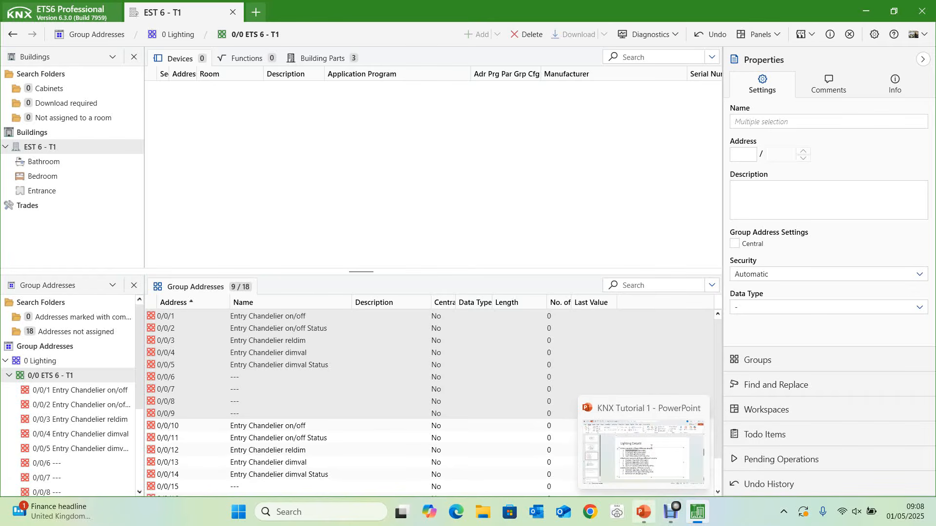
left_click(643, 512)
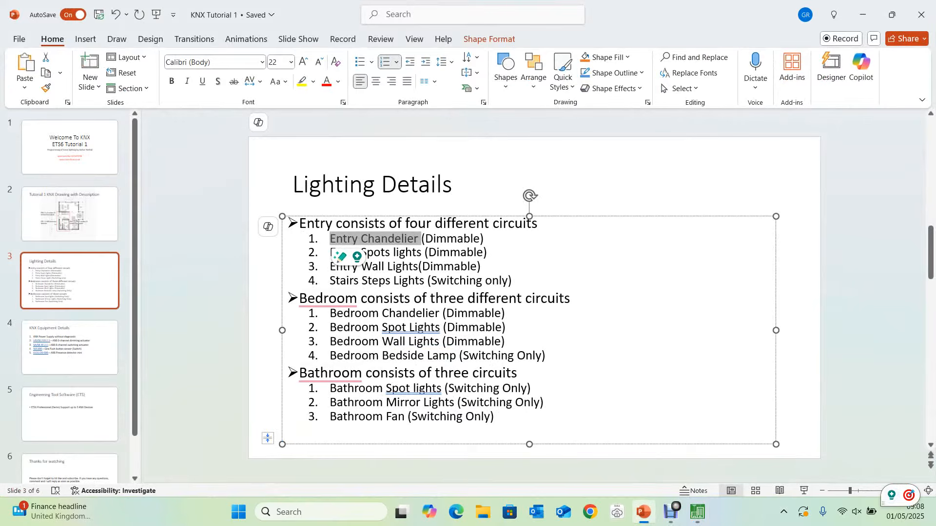
left_click(863, 15)
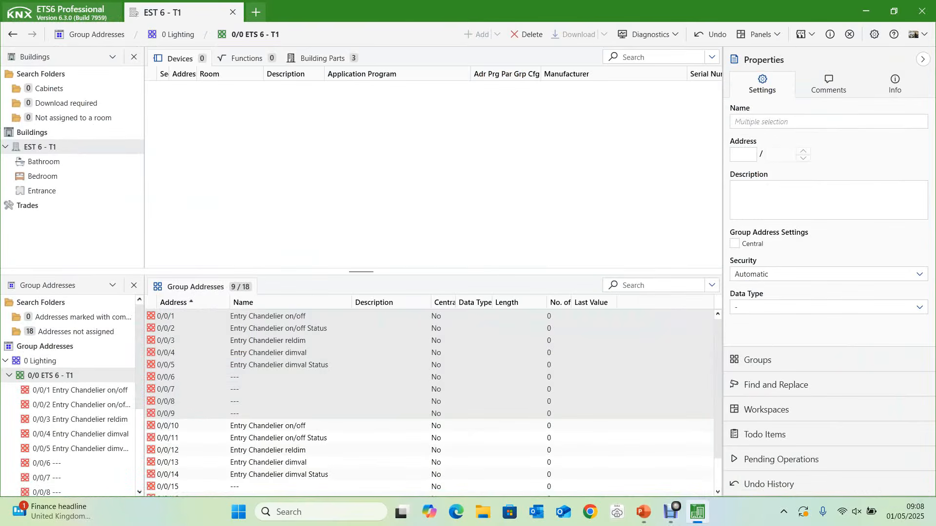
left_click(267, 426)
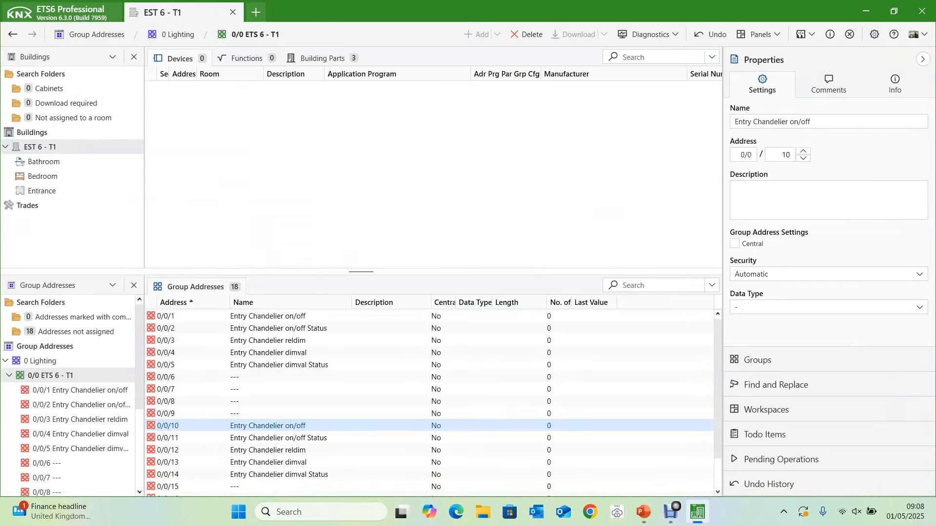
key("F2")
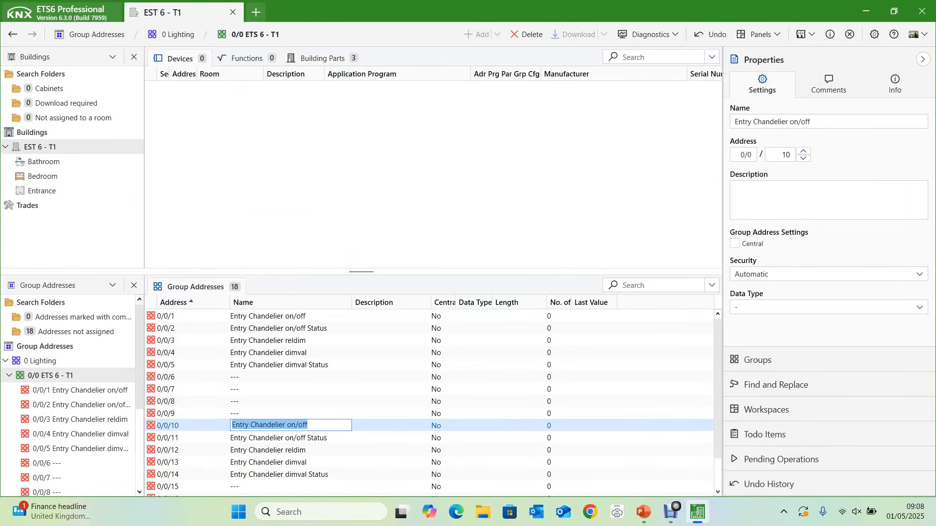
key("shift+Left")
key("shift+Left")
key("shift+Left")
key("shift+Left")
key("shift+Left")
key("shift+Left")
key("shift+Left")
key("shift+Right")
key("BackSpace")
key("Down")
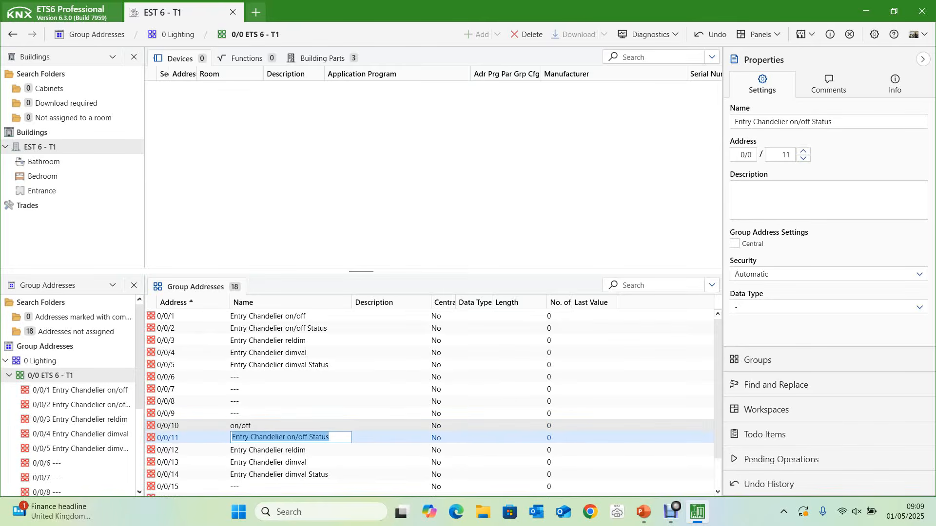
Remove the "Entry Chandelier" prefix from group address 0/0/11, leaving "on/off Status"
key("shift+Left")
key("shift+Left")
key("shift+Left")
key("shift+Left")
key("shift+Left")
key("shift+Left")
key("shift+Left")
key("shift+Left")
key("shift+Left")
key("shift+Left")
key("shift+Left")
key("shift+Left")
key("shift+Left")
key("shift+Left")
key("BackSpace")
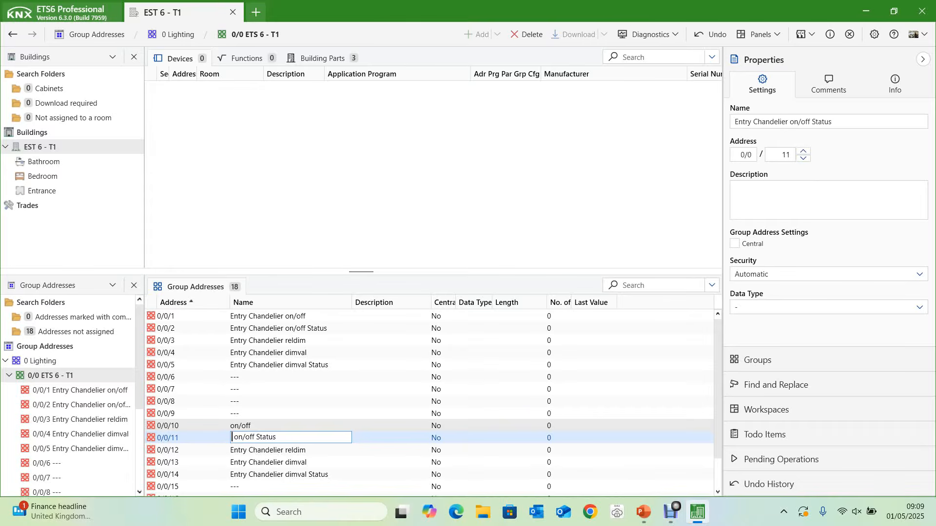
key("Down")
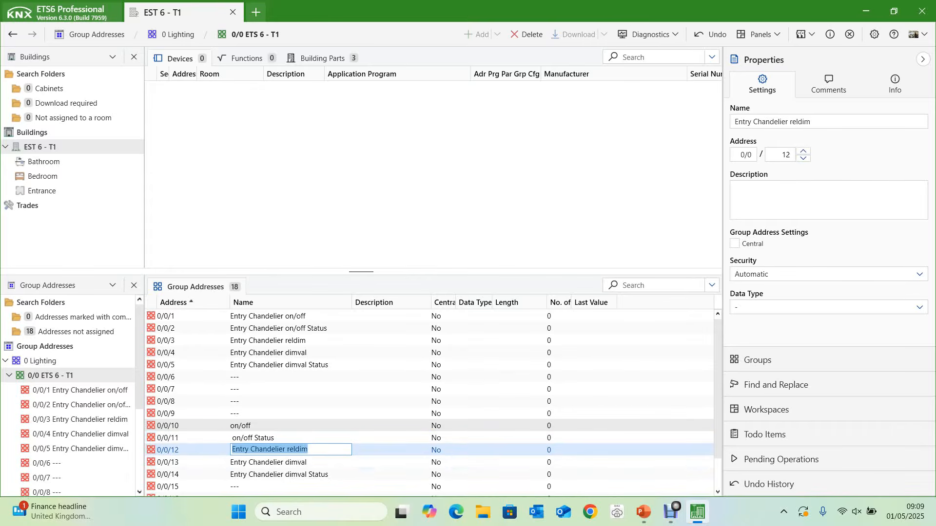
Remove the "Entry Chandelier" prefix from group addresses 0/0/12 and 0/0/13, leaving "reldim" and "dimval"
key("shift+Left")
key("shift+Left")
key("shift+Left")
key("shift+Left")
key("shift+Left")
key("shift+Left")
key("shift+Left")
key("BackSpace")
key("Down")
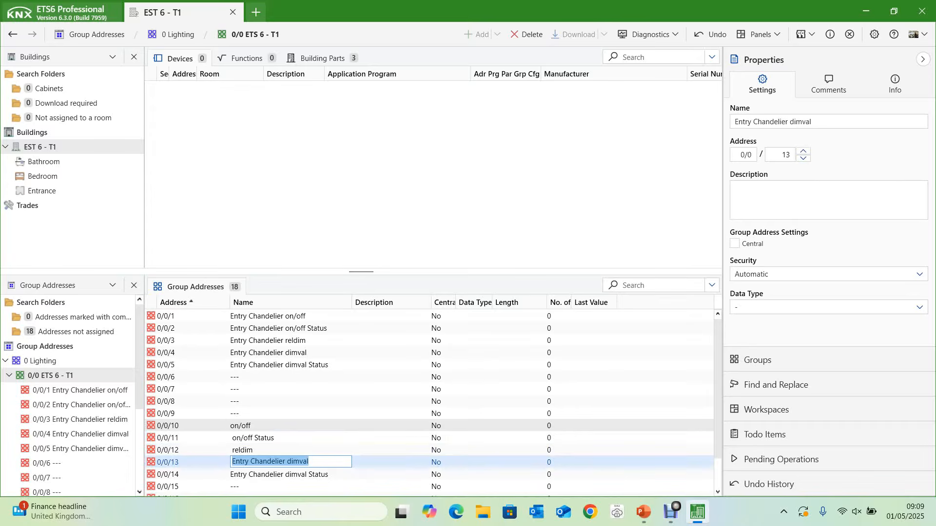
key("shift+Left")
key("shift+Left")
key("shift+Left")
key("shift+Left")
key("shift+Left")
key("shift+Left")
key("shift+Left")
key("BackSpace")
key("Down")
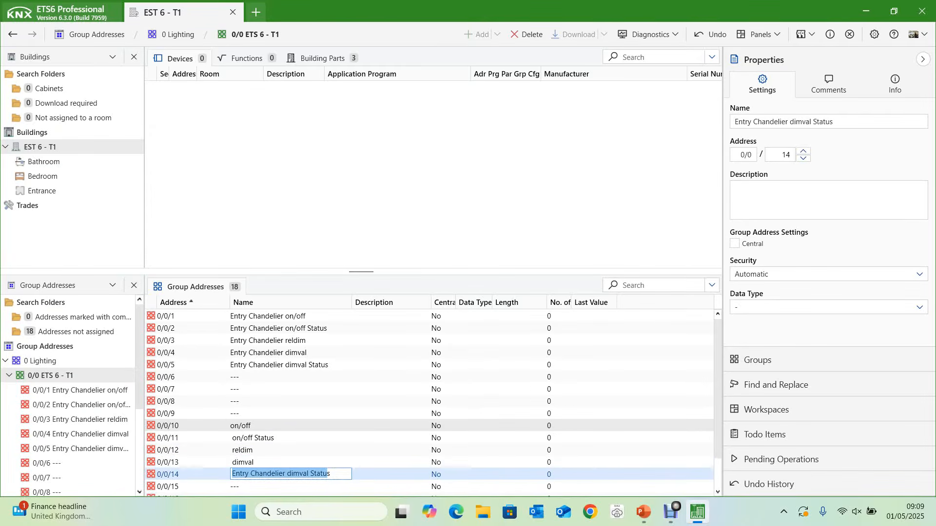
Remove the "Entry Chandelier" prefix from group address 0/0/14, leaving "dimval Status", and keep the "---" placeholders below it
key("shift+Left")
key("shift+Left")
key("shift+Left")
key("shift+Left")
key("shift+Left")
key("shift+Left")
key("shift+Left")
key("shift+Left")
key("shift+Left")
key("shift+Left")
key("shift+Left")
key("shift+Left")
key("shift+Left")
key("BackSpace")
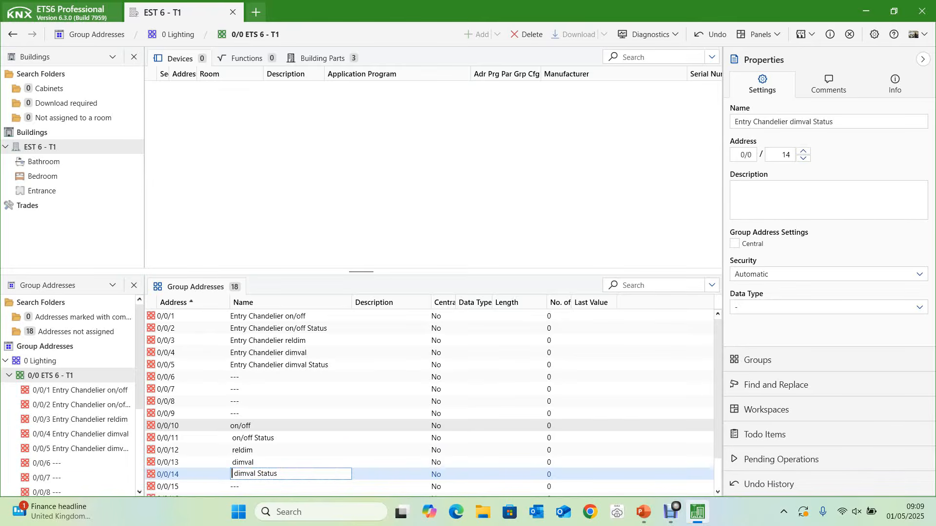
key("Down")
key("Down")
key("Down")
key("Down")
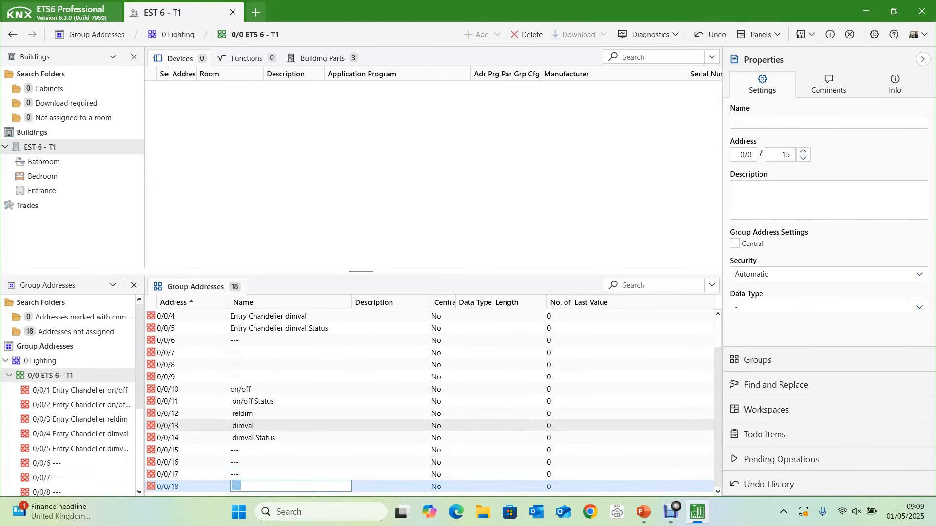
Recheck the circuit list in PowerPoint, and in ETS6 paste one copy of group addresses 0/0/10 to 0/0/18 at the first free addresses
mouse_move(644, 511)
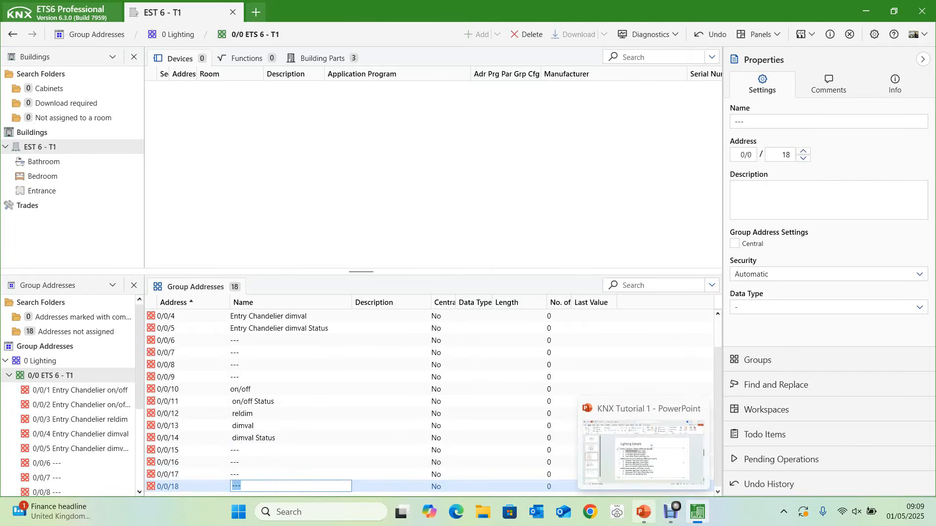
left_click(642, 453)
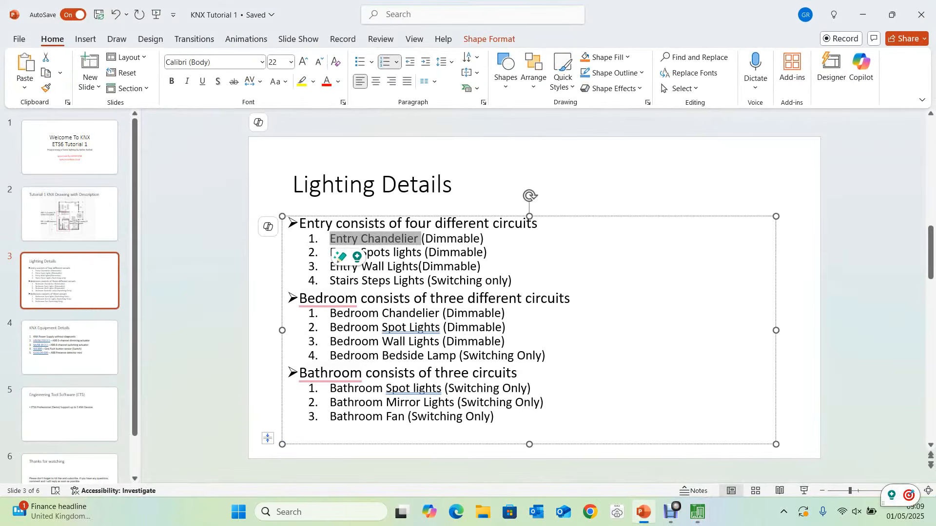
left_click(644, 512)
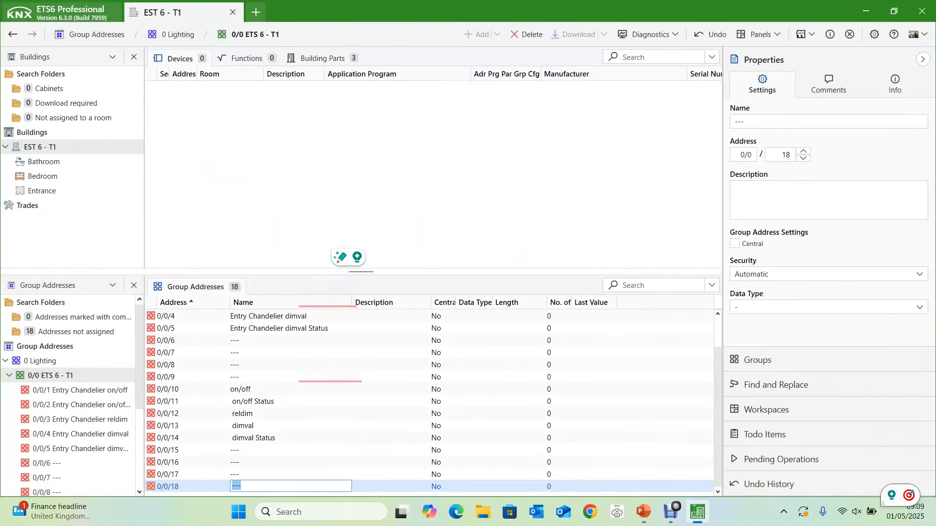
left_click(241, 390)
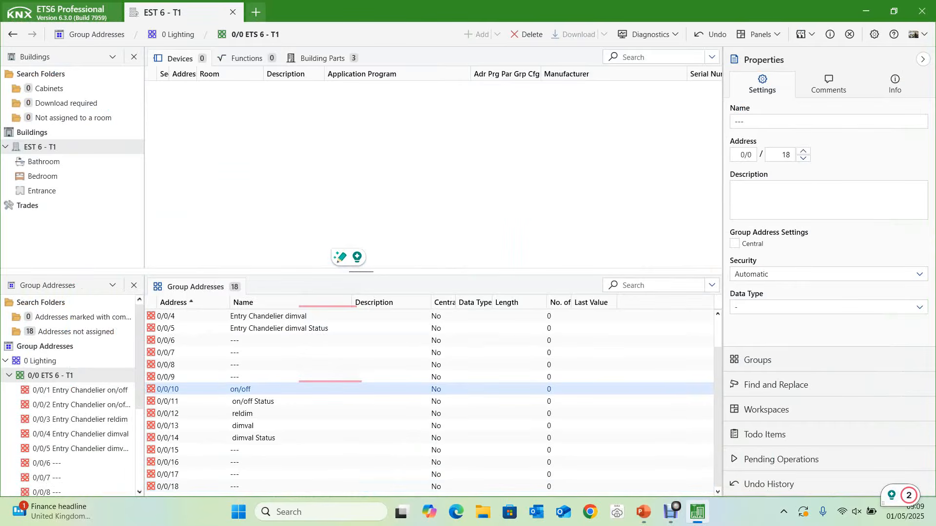
key("shift+Down")
key("shift+Down")
key("shift+Down")
key("shift+Down")
key("shift+Down")
key("shift+Down")
key("shift+Down")
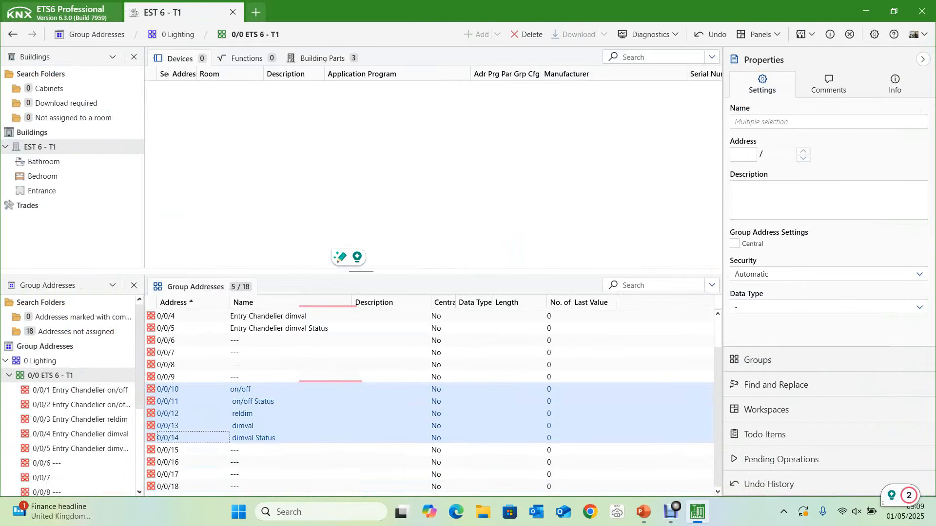
key("shift+Down")
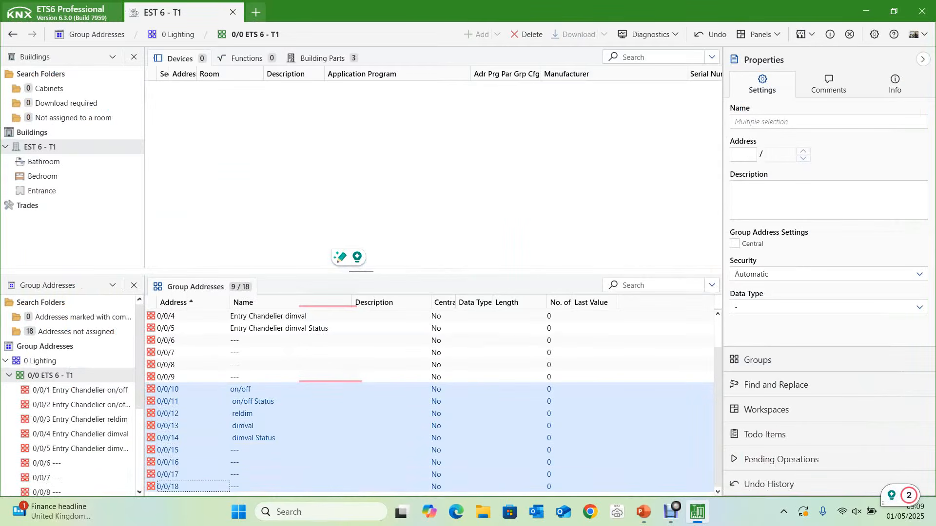
key("ctrl+alt+v")
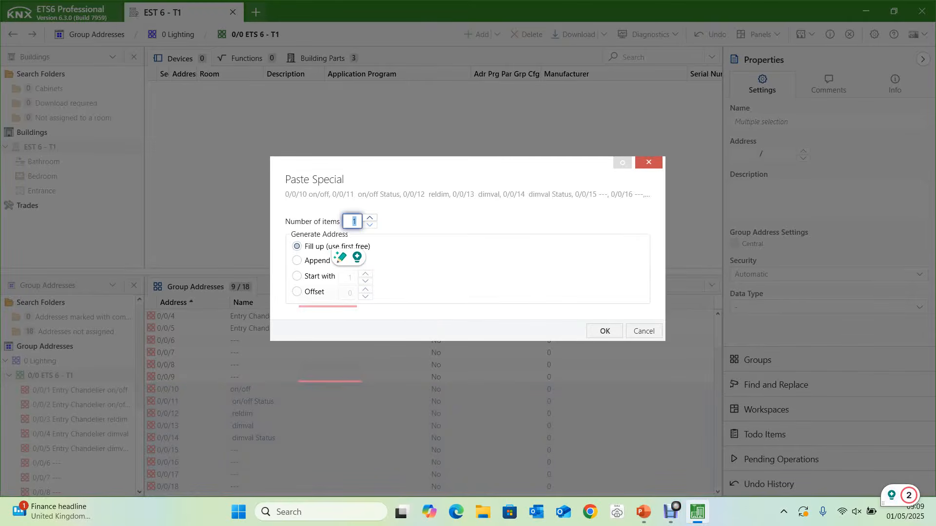
key("Return")
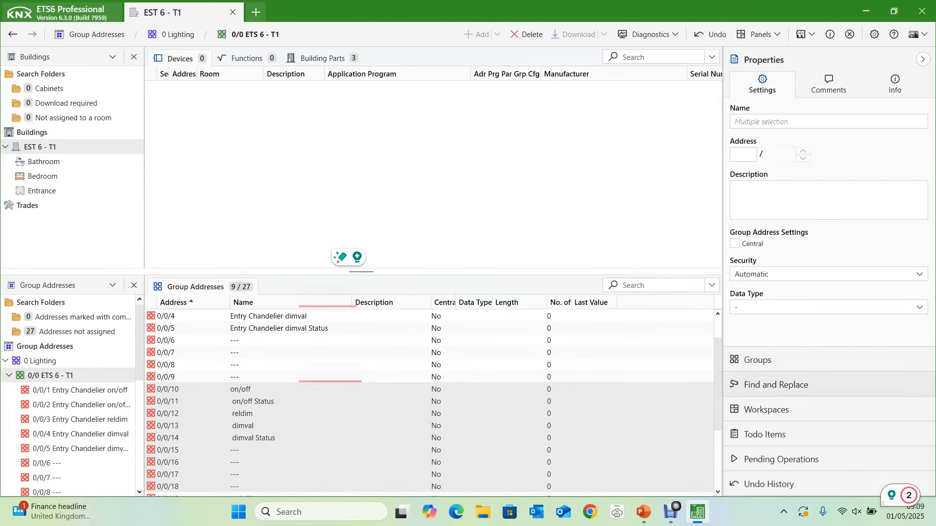
Paste one copy of group addresses 0/0/19 and 0/0/20 with Paste Special
scroll(429, 414, "down", 3)
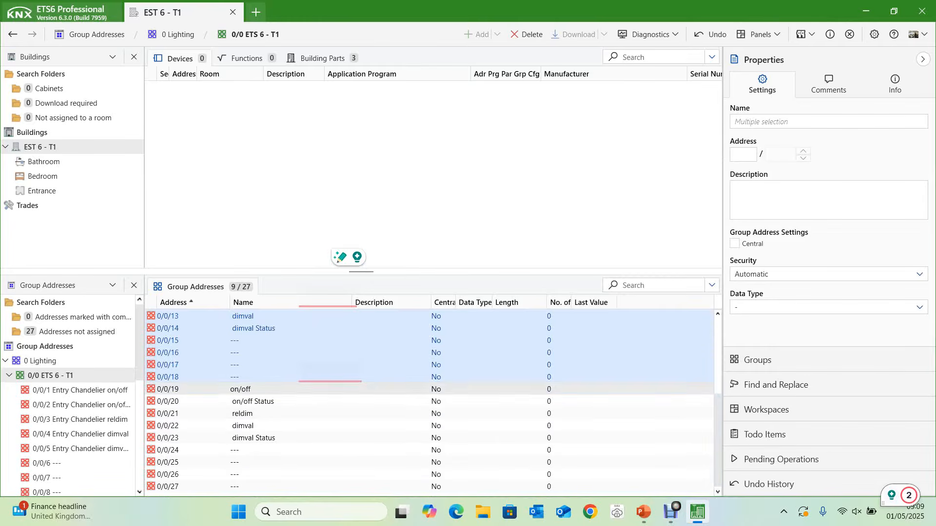
left_click(241, 389)
key("shift+Down")
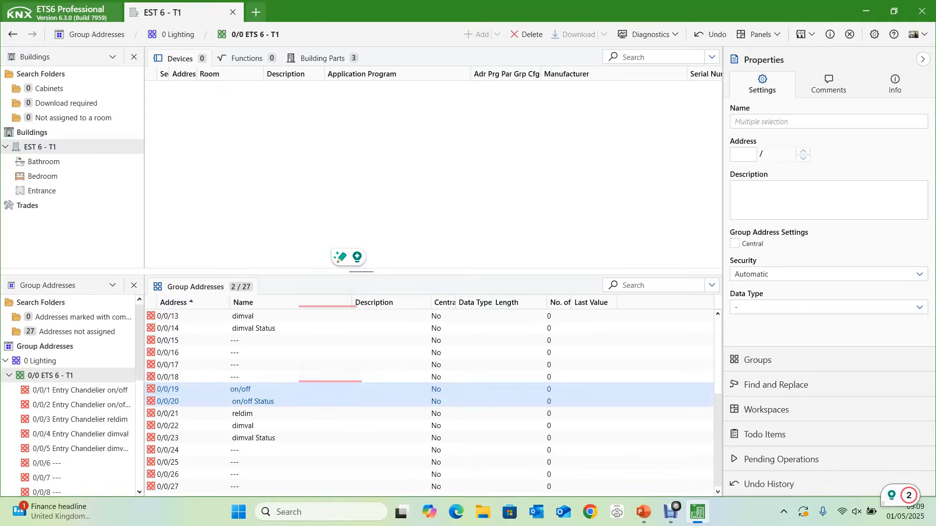
key("ctrl+shift+v")
key("Return")
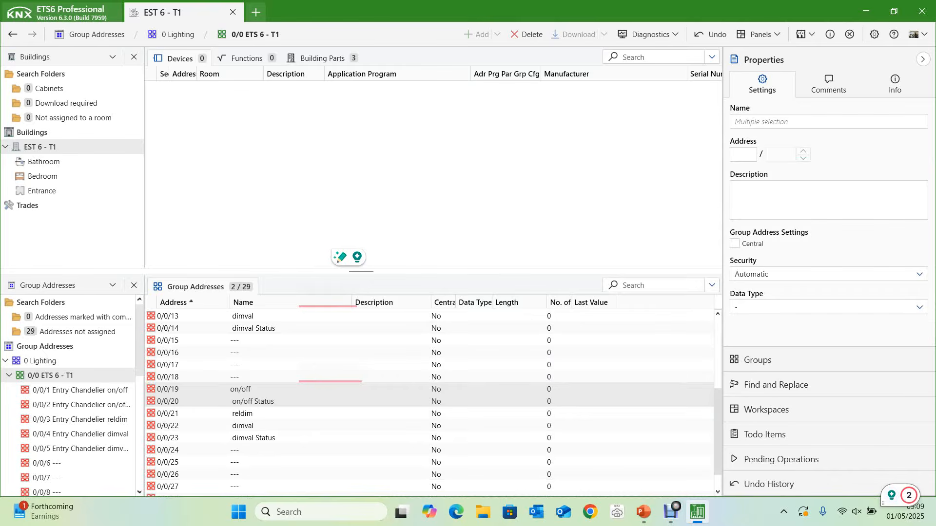
Rename group address 0/0/10 to "Spot light on/off" and copy the "Spot light" prefix
left_click_drag(717, 432, 718, 380)
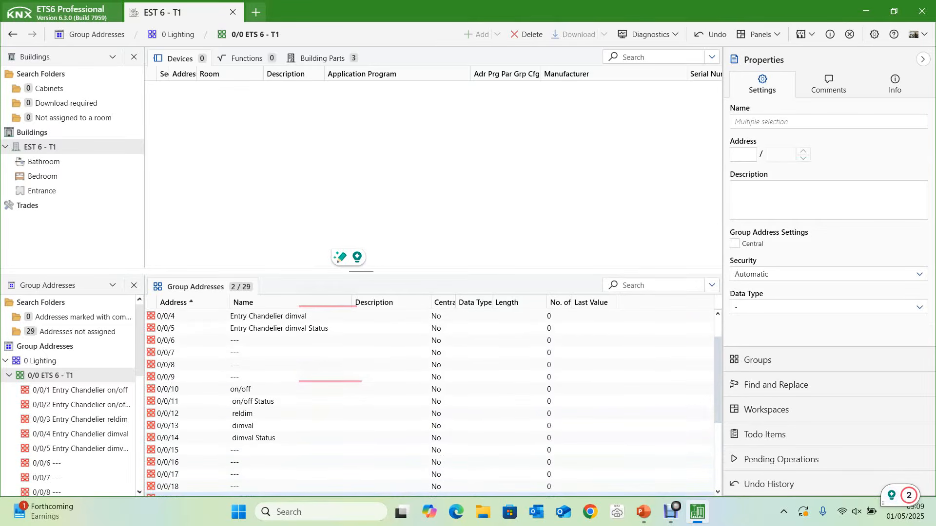
left_click(241, 390)
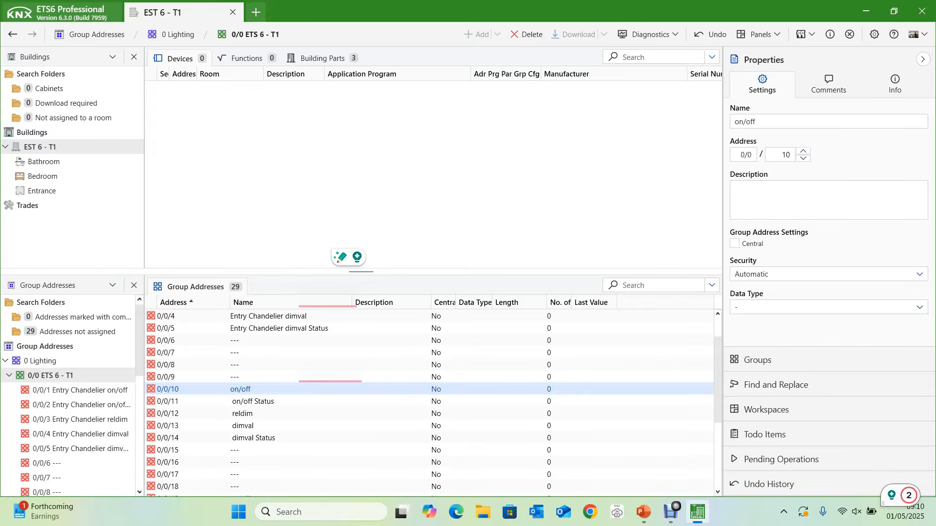
left_click(241, 389)
left_click(232, 389)
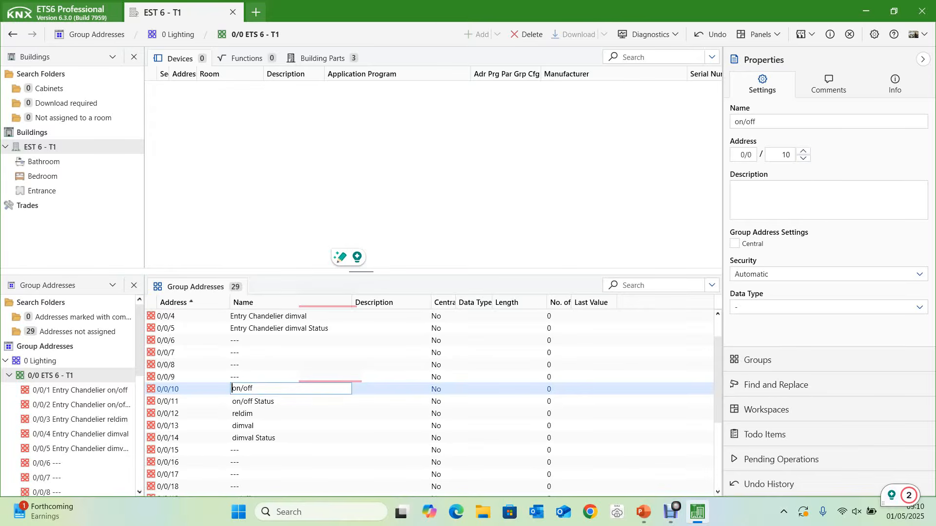
type("Spot light")
key("shift+Left")
key("shift+Left")
key("shift+Left")
key("shift+Left")
key("shift+Left")
key("shift+Left")
key("shift+Left")
key("shift+Left")
key("shift+Left")
key("shift+Left")
key("shift+Left")
key("ctrl+c")
key("Return")
Insert the copied "Spot light" prefix before the names of group addresses 0/0/11 (on/off Status) and 0/0/12 (reldim)
key("Home")
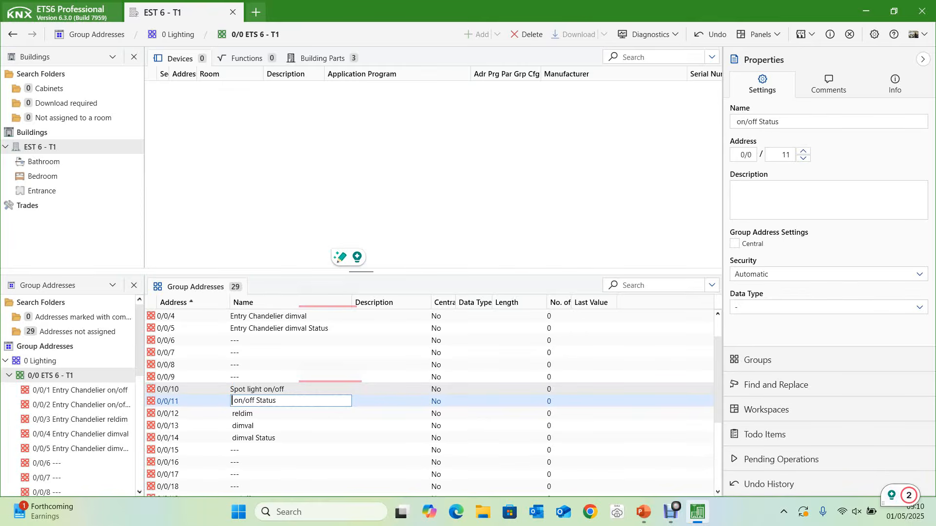
key("ctrl+v")
key("Return")
key("Home")
key("ctrl+v")
key("Return")
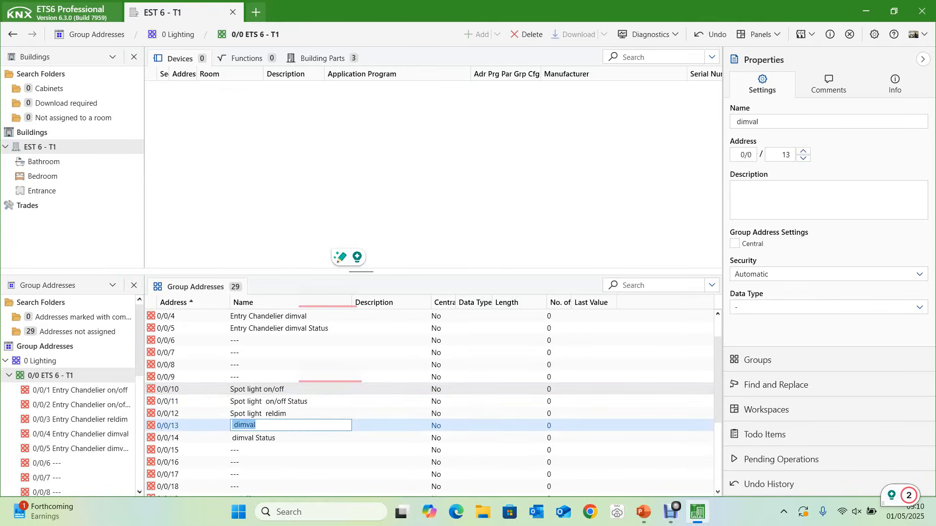
Insert the copied "Spot light" prefix before the names of 0/0/13 (dimval) and 0/0/14 (dimval Status), and move on to 0/0/19
key("Home")
key("ctrl+v")
key("Return")
key("Home")
key("ctrl+v")
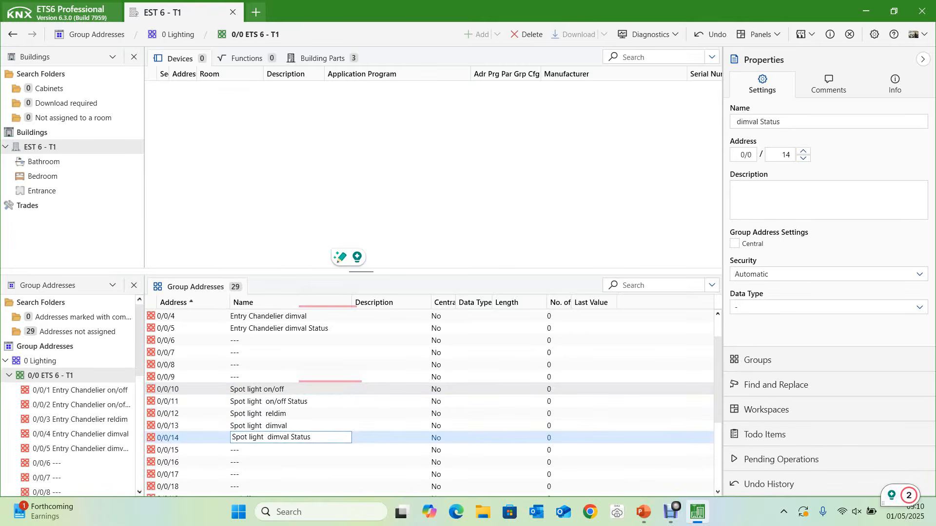
key("Return")
key("Return")
key("Return")
key("Return")
key("Return")
key("Return")
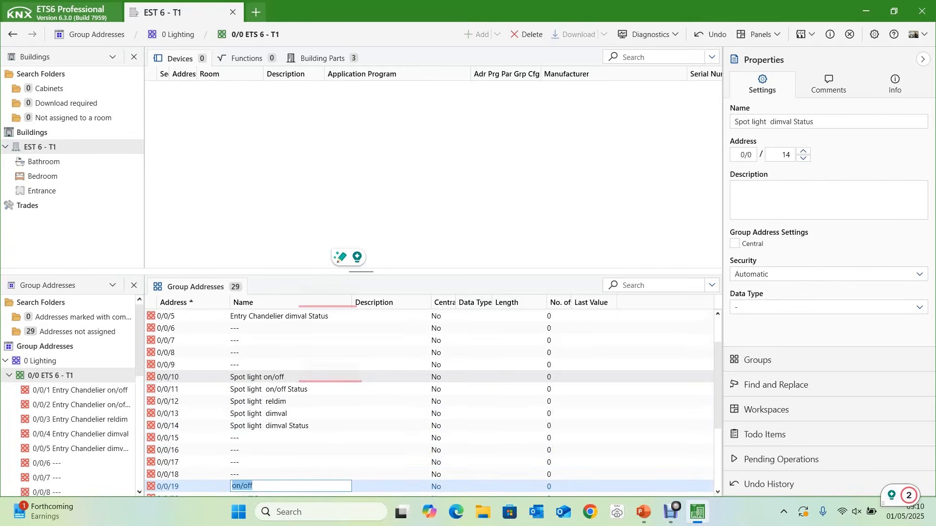
Rename group address 0/0/19 to "Wall Light on/off" and copy the "Wall Light" prefix
key("Up")
key("Home")
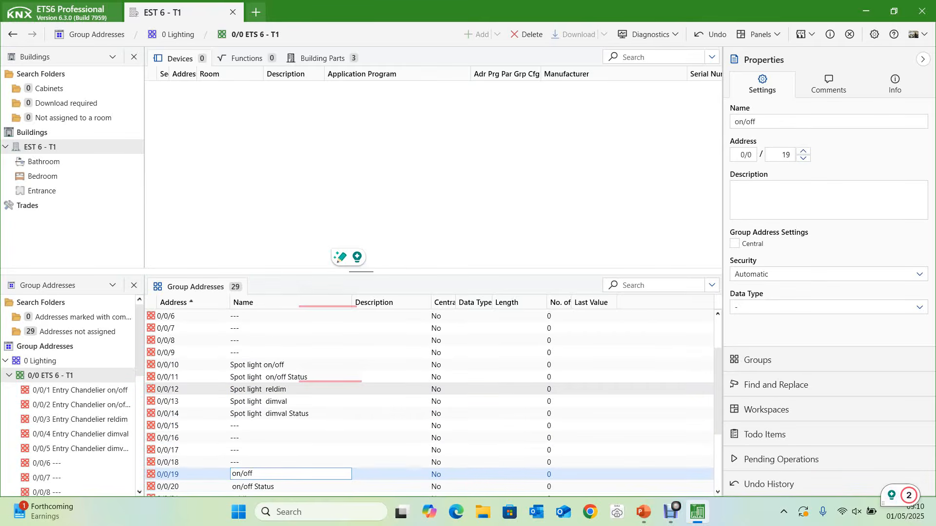
type("Wall Light")
key("ctrl+shift+Left")
key("ctrl+shift+Left")
key("ctrl+c")
Insert the copied "Wall Light" prefix before the names of 0/0/20 (on/off Status) and 0/0/21 (reldim)
key("Right")
key("Down")
key("Left")
key("ctrl+v")
key("Down")
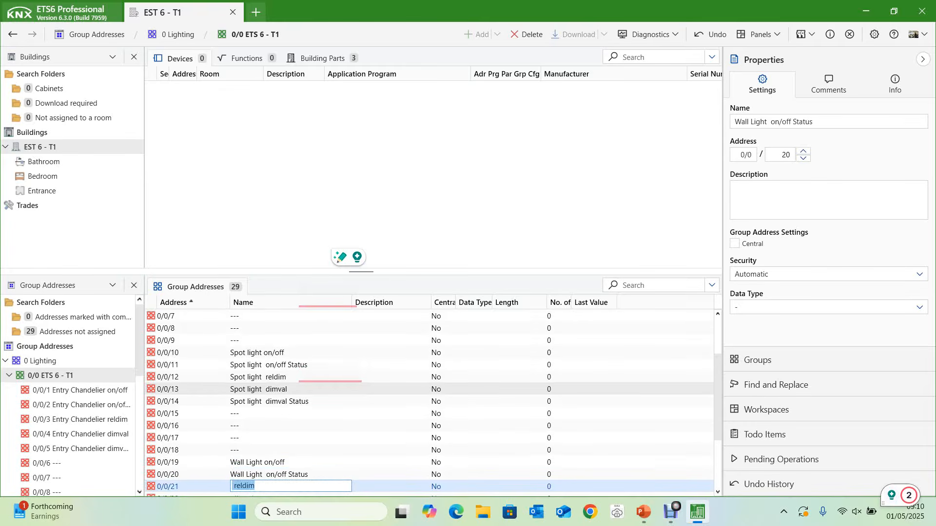
key("Left")
key("ctrl+v")
Insert the copied "Wall Light" prefix before the names of 0/0/22 (dimval) and 0/0/23 (dimval Status), and move on to 0/0/28
key("Down")
key("Left")
key("ctrl+v")
key("Down")
key("Left")
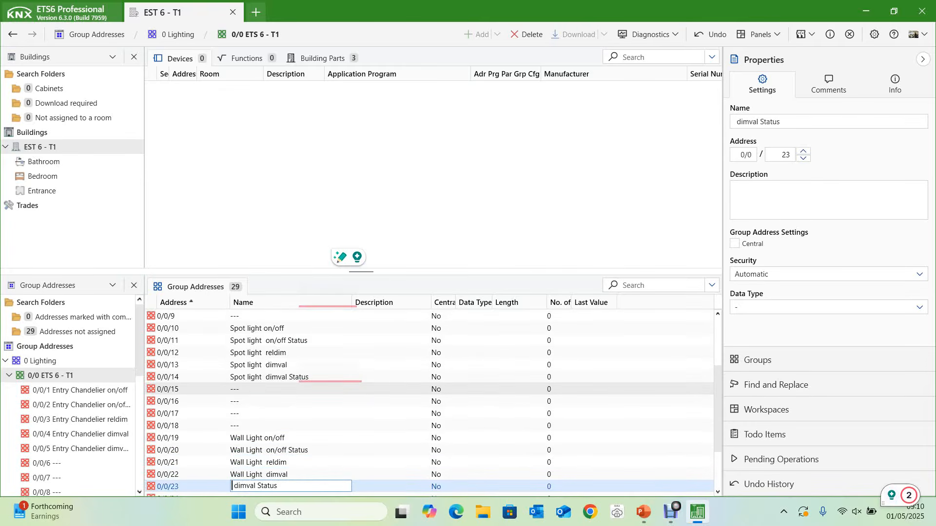
key("ctrl+v")
key("Down")
key("Down")
key("Down")
key("Down")
key("Down")
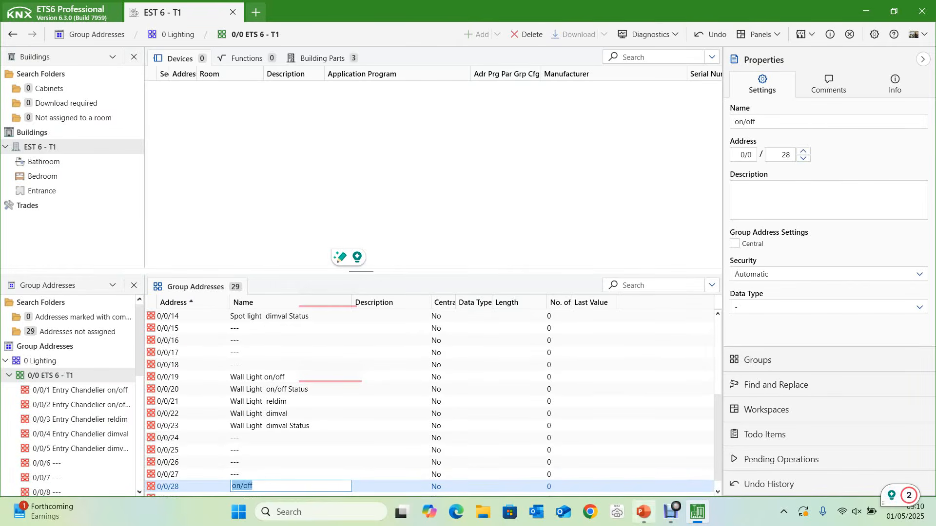
Switch to PowerPoint, copy "Stairs Steps Lights" from the Lighting Details slide, and return to ETS6
left_click(644, 512)
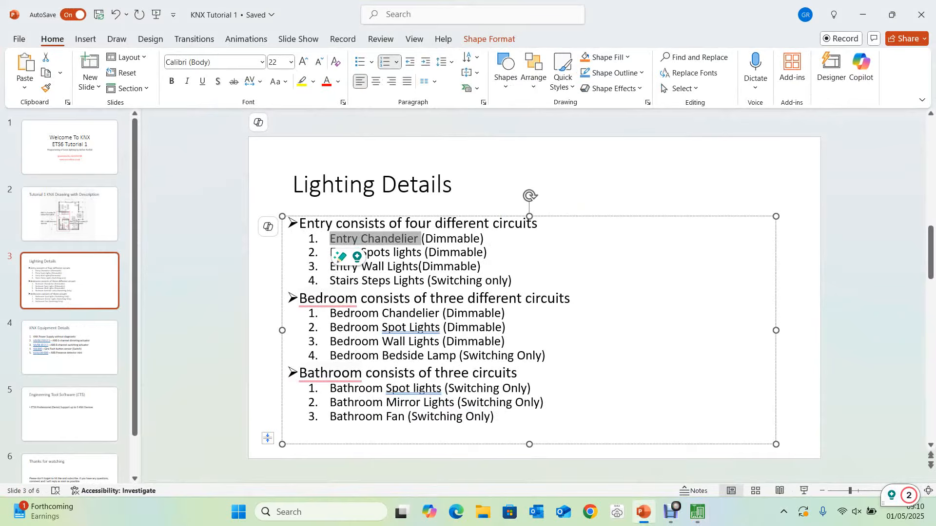
left_click_drag(331, 281, 425, 281)
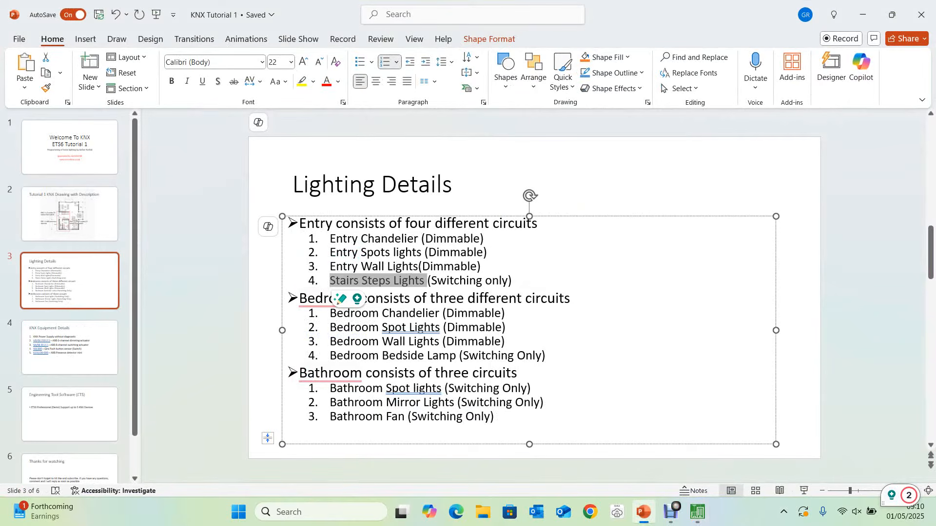
left_click(863, 15)
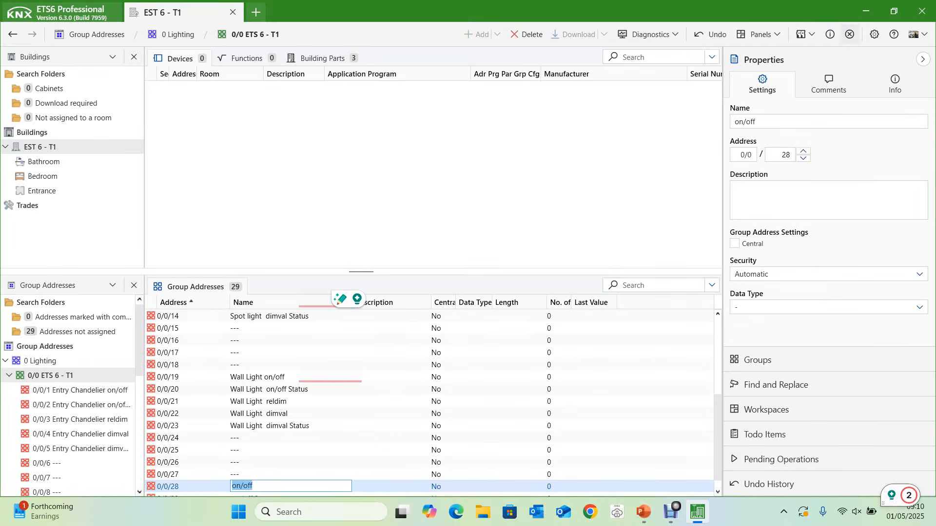
Insert the copied "Stairs Steps Lights" prefix before the names of group addresses 0/0/28 (on/off) and 0/0/29 (on/off Status)
left_click(232, 485)
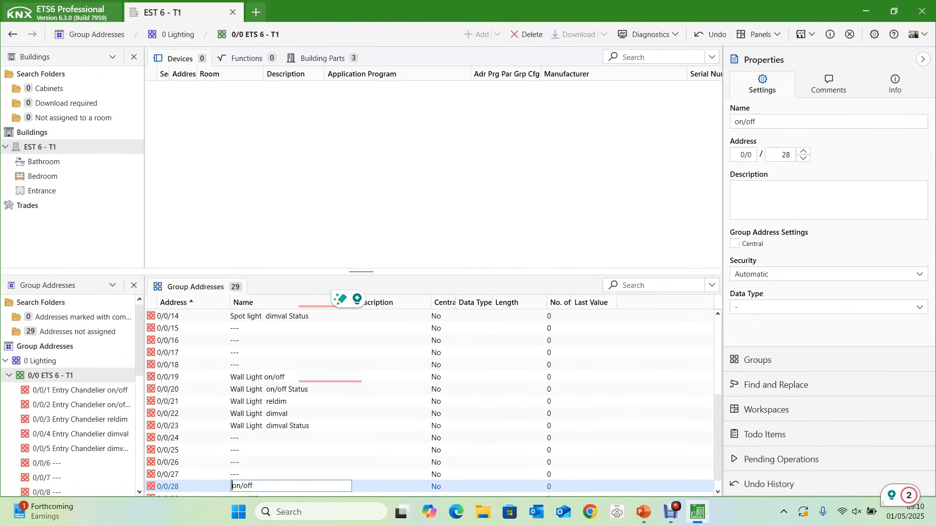
key("ctrl+v")
key("Return")
key("Home")
key("ctrl+v")
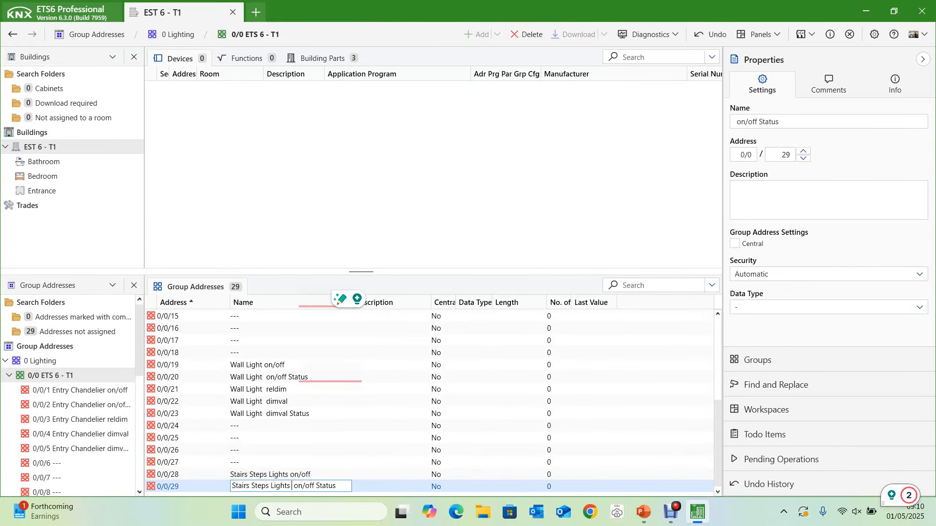
key("Return")
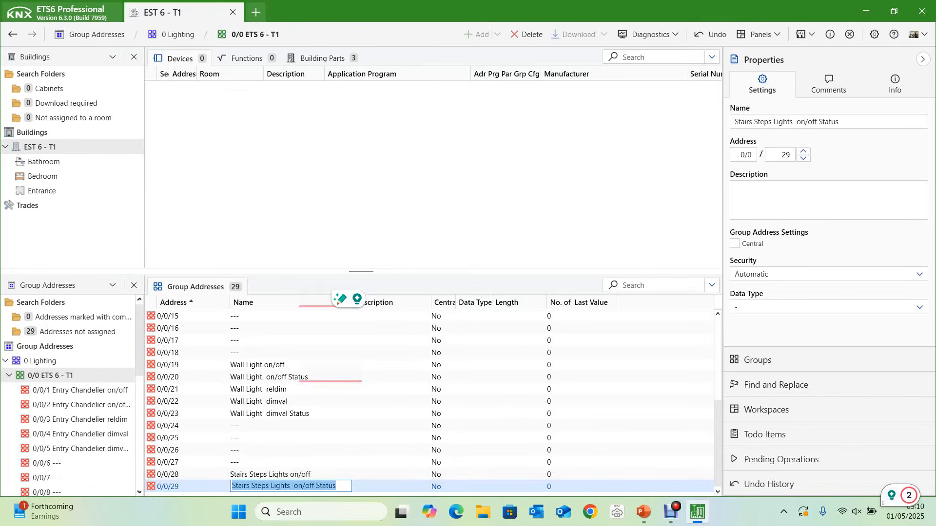
left_click(271, 475)
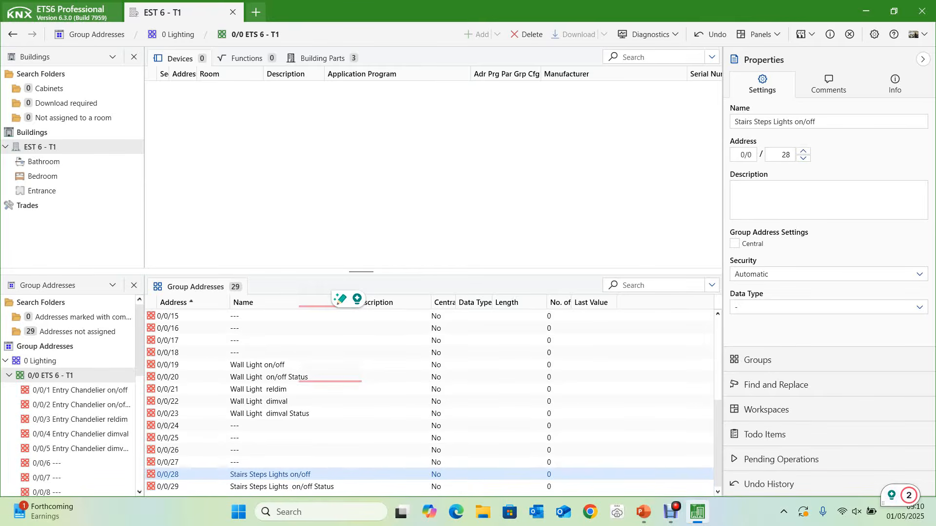
Rename the middle group 0/0 under Lighting to "Entrance"
left_click(50, 376)
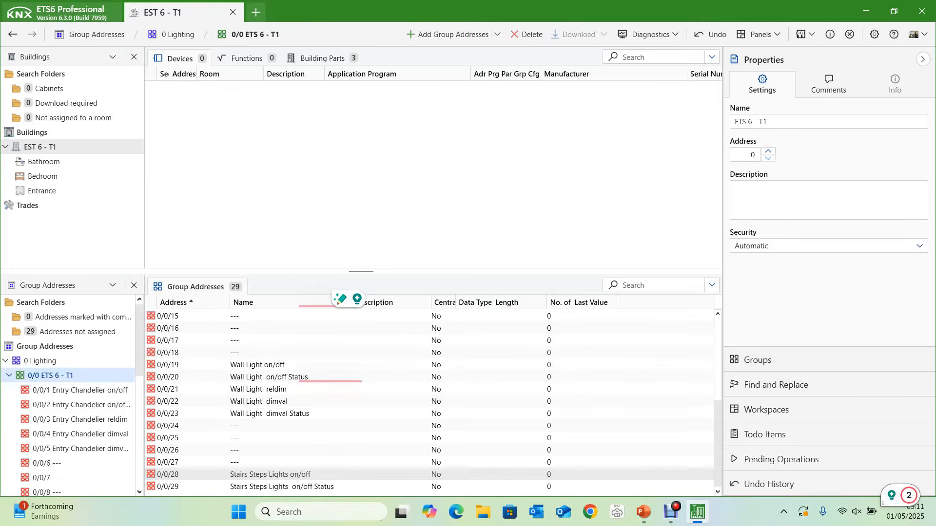
left_click(775, 122)
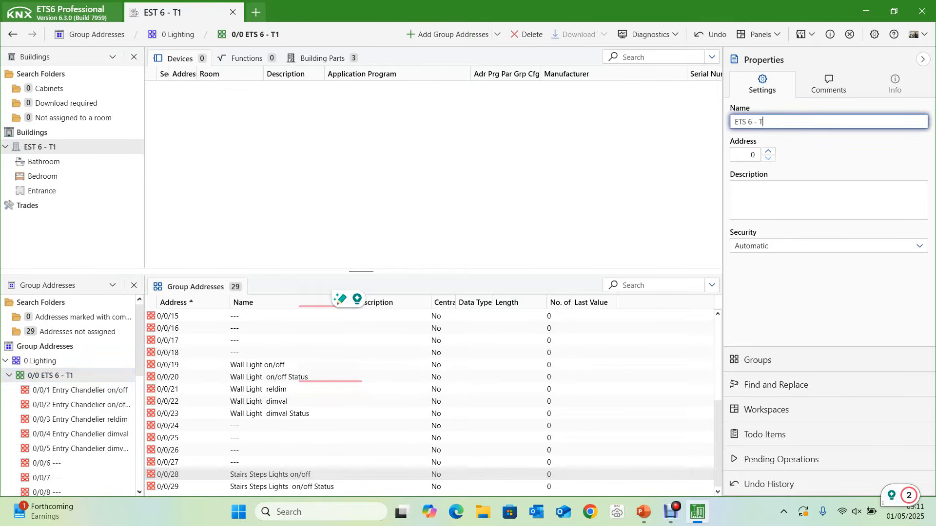
key("BackSpace")
key("BackSpace")
key("BackSpace")
key("BackSpace")
key("BackSpace")
key("BackSpace")
key("BackSpace")
key("BackSpace")
key("BackSpace")
type("Entrance")
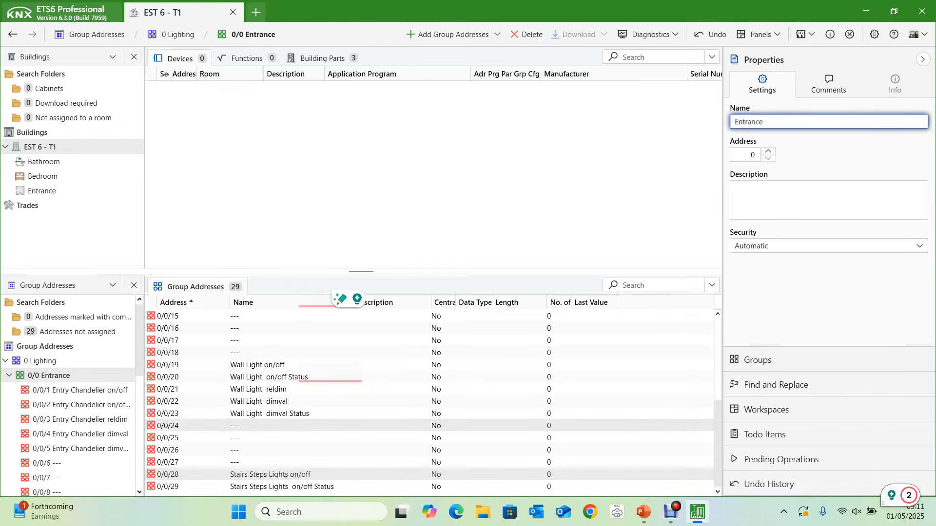
Paste one copy of the blank group addresses 0/0/25 to 0/0/27 with Paste Special, filling up the first free addresses
left_click(270, 475)
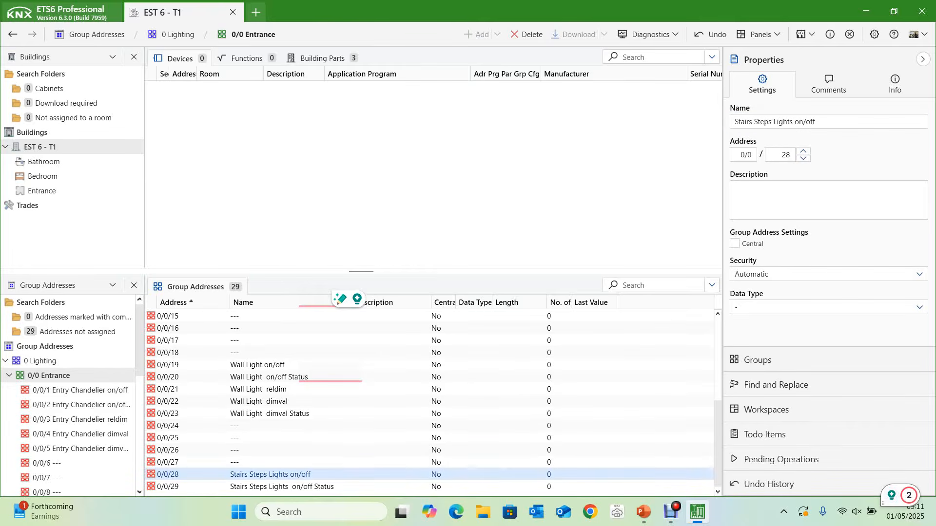
key("Down")
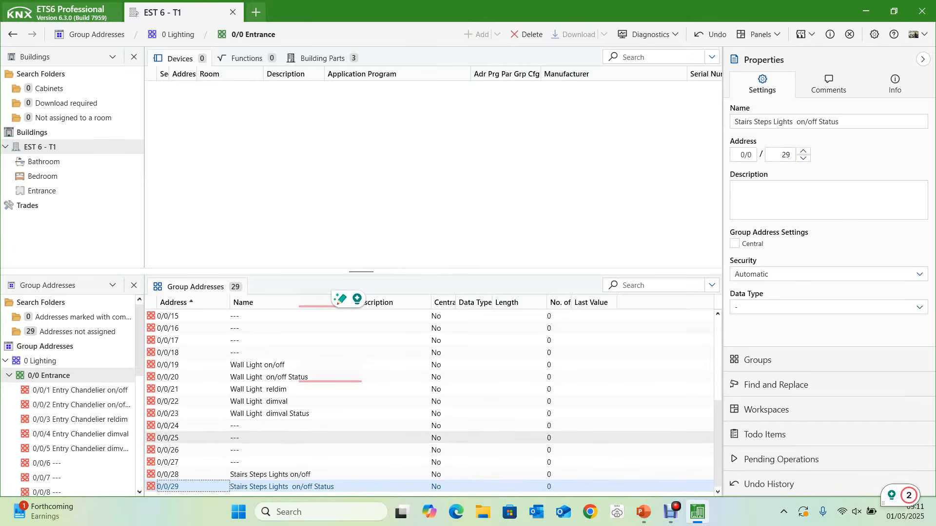
left_click(263, 438)
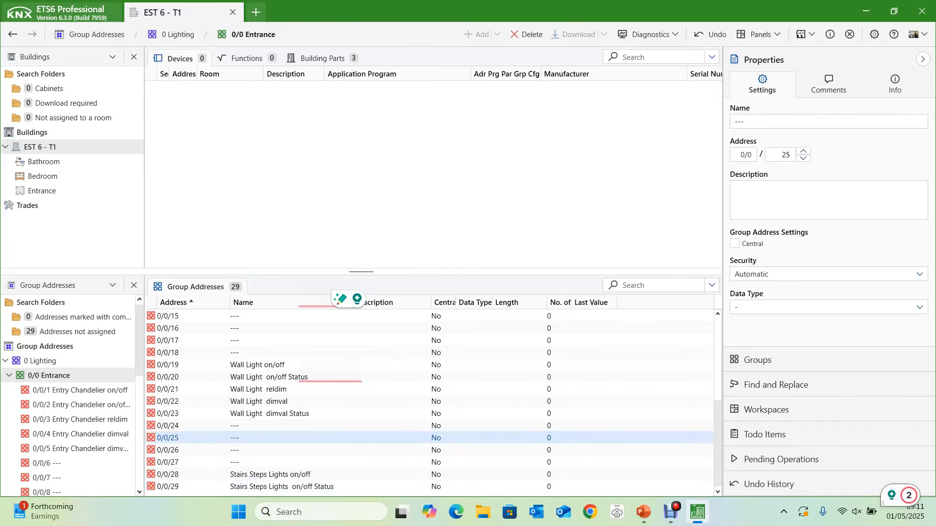
left_click(264, 462, "shift")
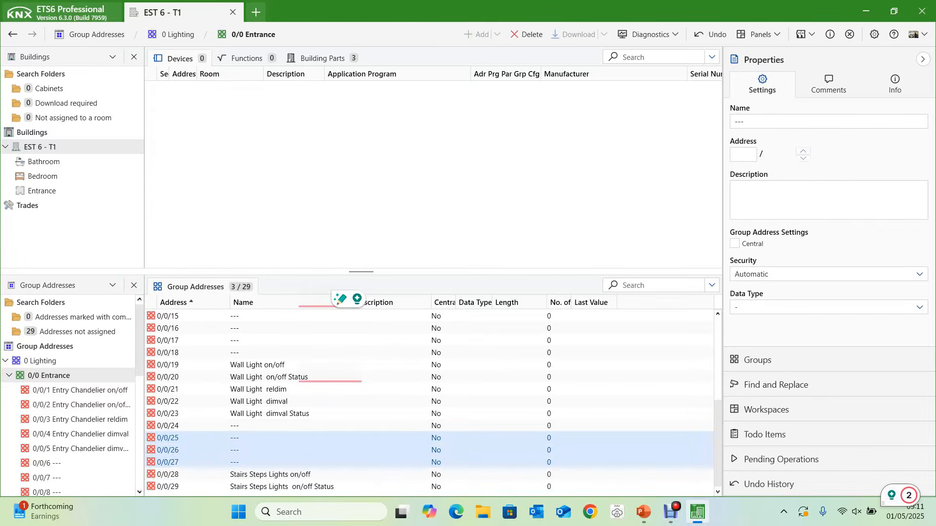
key("ctrl+shift+v")
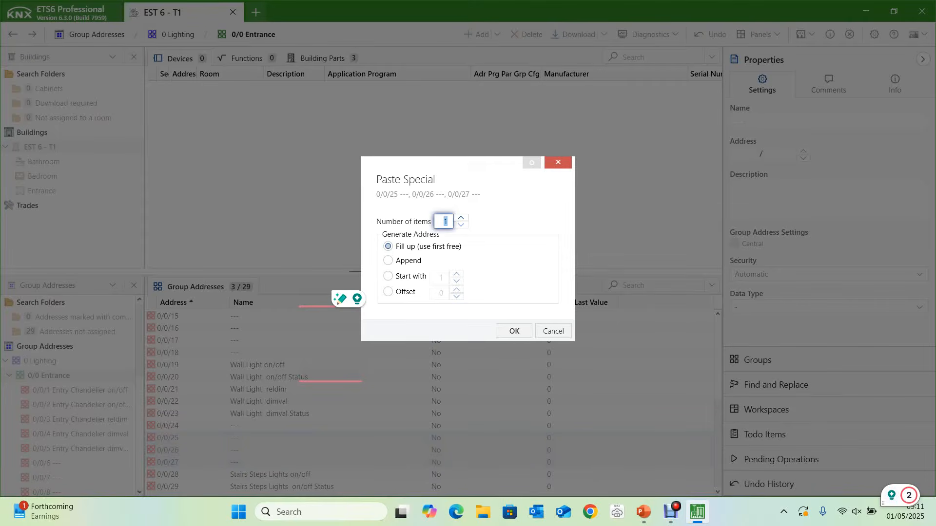
key("Return")
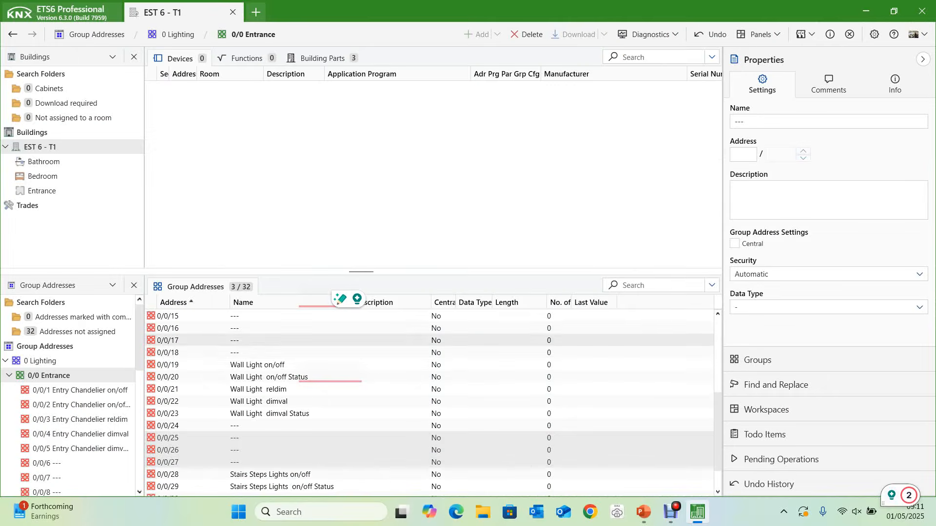
Start adding group addresses to the Entrance middle group, naming the first row "Entrance On/Off"
left_click_drag(717, 433, 717, 450)
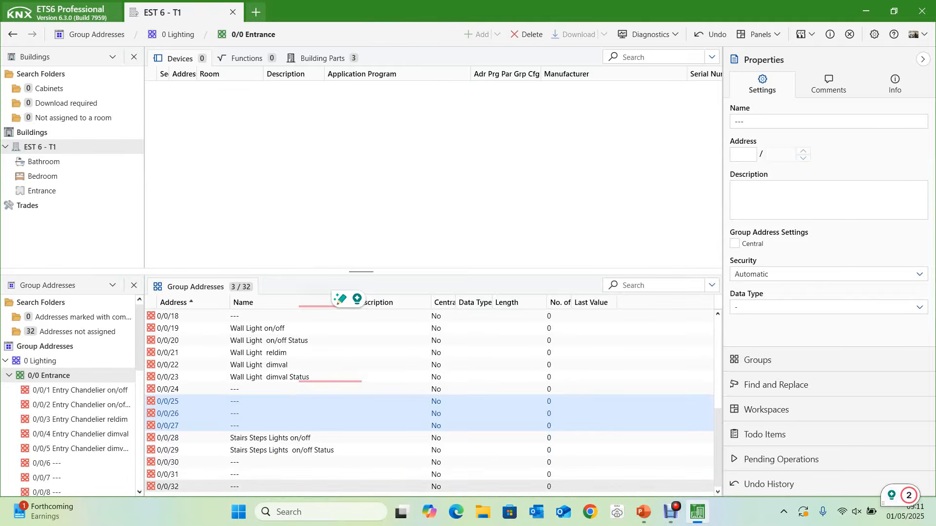
left_click(254, 487)
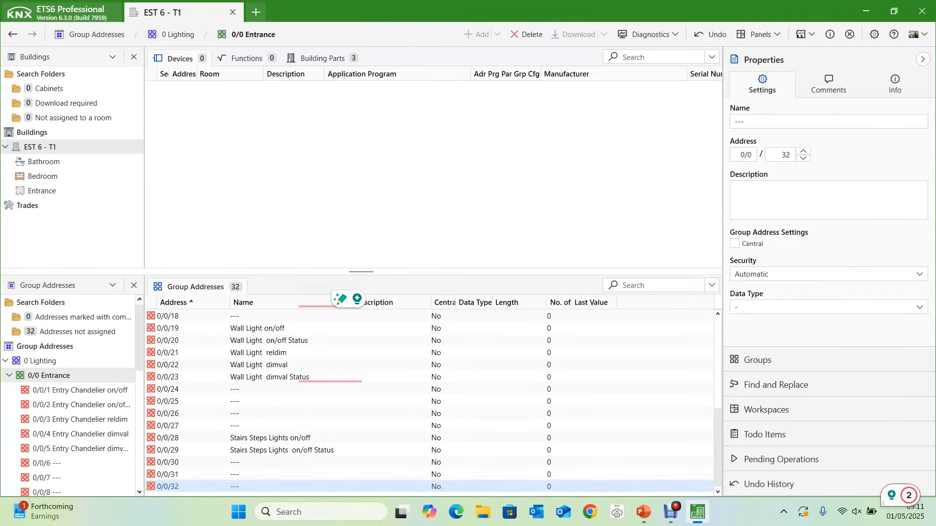
right_click(264, 485)
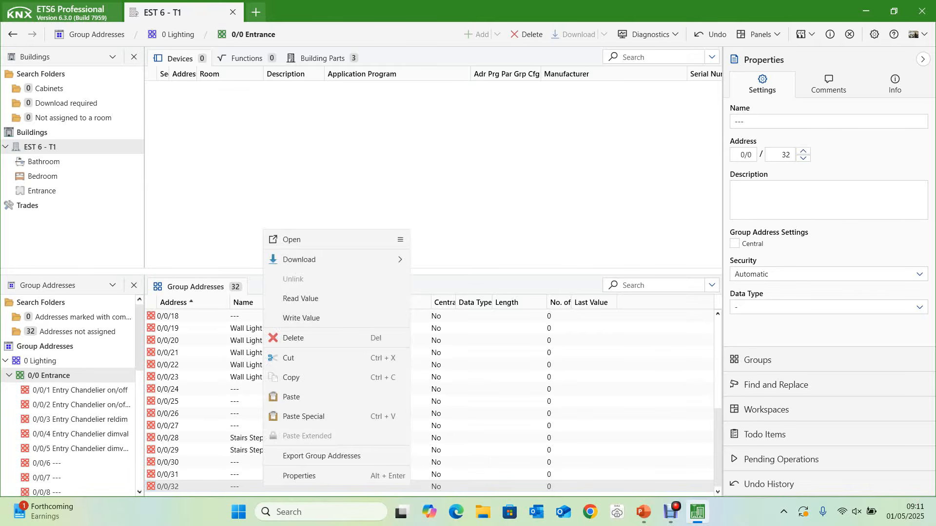
right_click(32, 373)
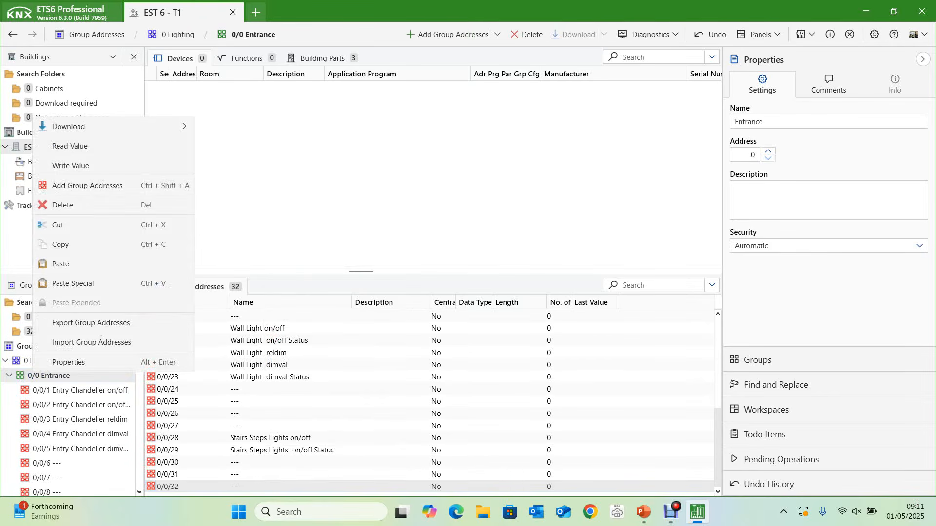
left_click(87, 185)
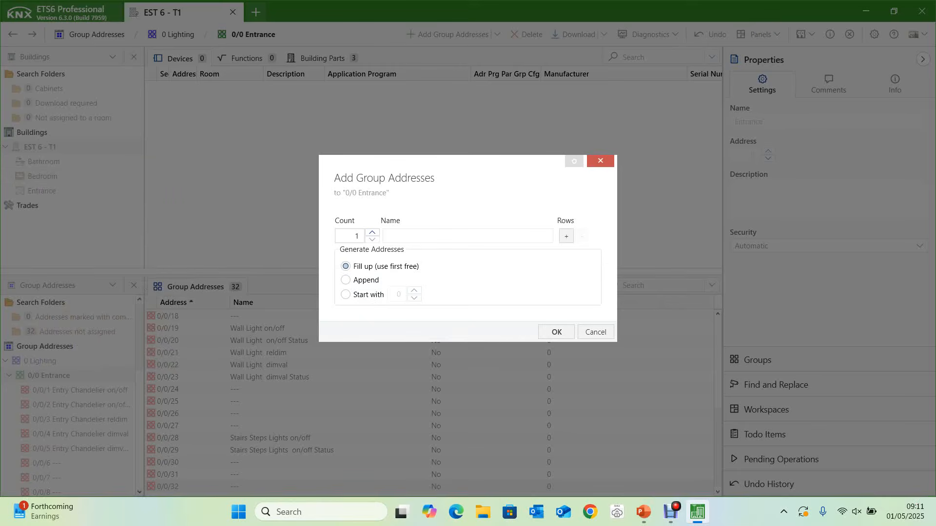
type("Entrance")
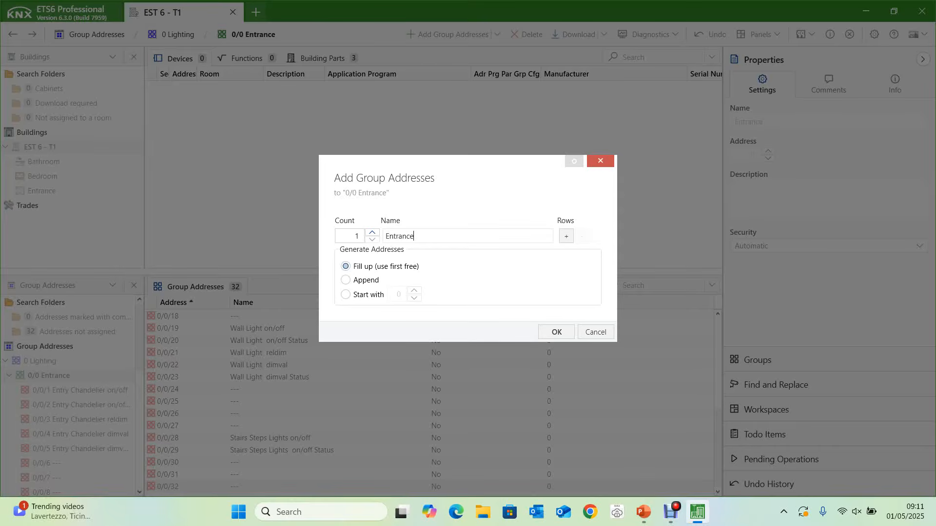
type(" On/Off")
Add a second row to the new group addresses and name it "Entrance Reldim"
left_click(566, 236)
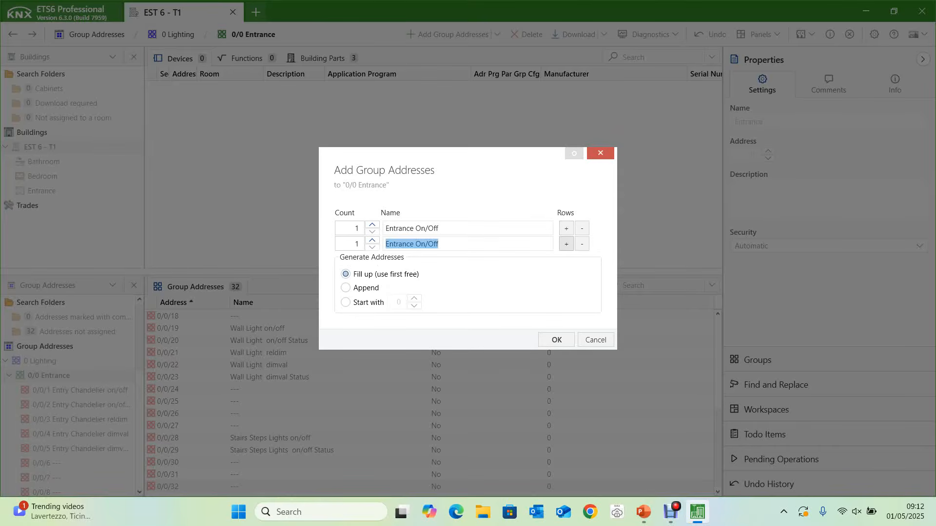
key("Right")
key("BackSpace")
key("BackSpace")
key("BackSpace")
key("BackSpace")
key("BackSpace")
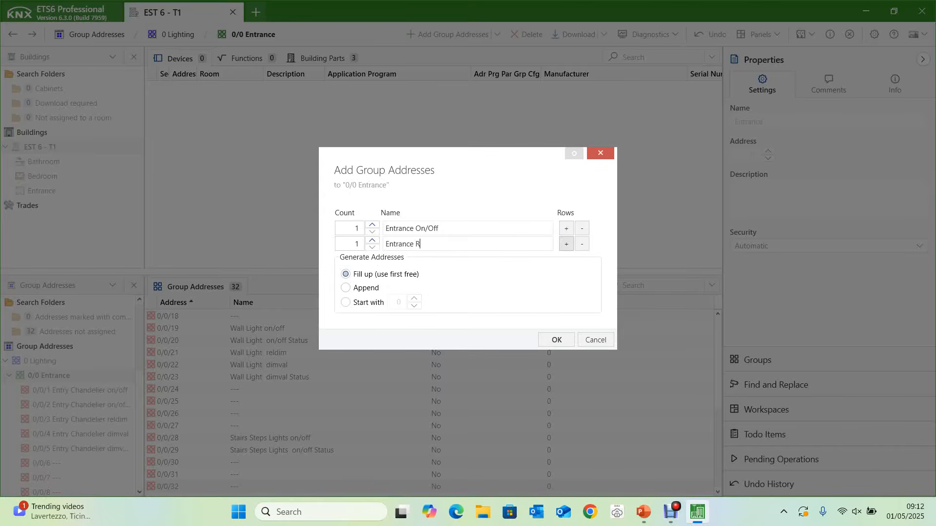
type("Reldim")
Add a third row named "Entrance DimVal" and create the three Entrance group addresses
left_click(566, 243)
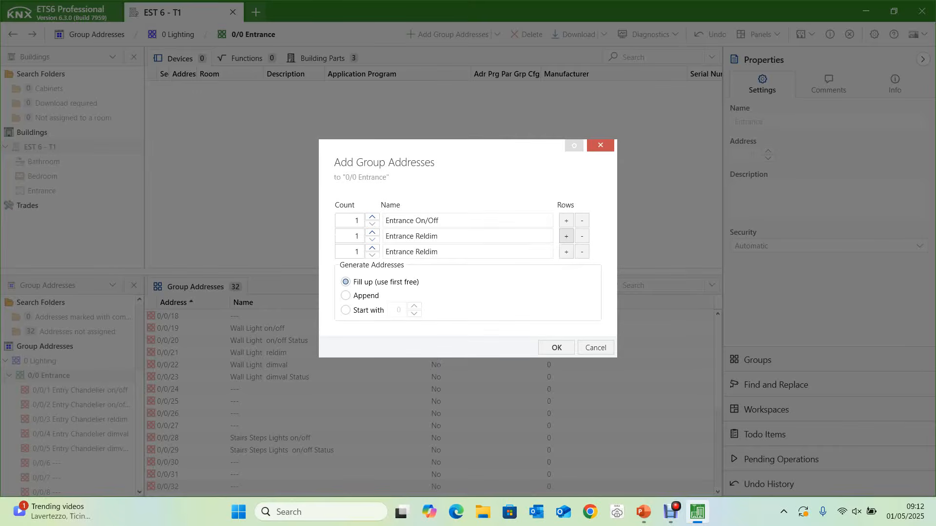
key("End")
key("BackSpace")
key("BackSpace")
key("BackSpace")
key("BackSpace")
key("BackSpace")
type("Va")
left_click(557, 348)
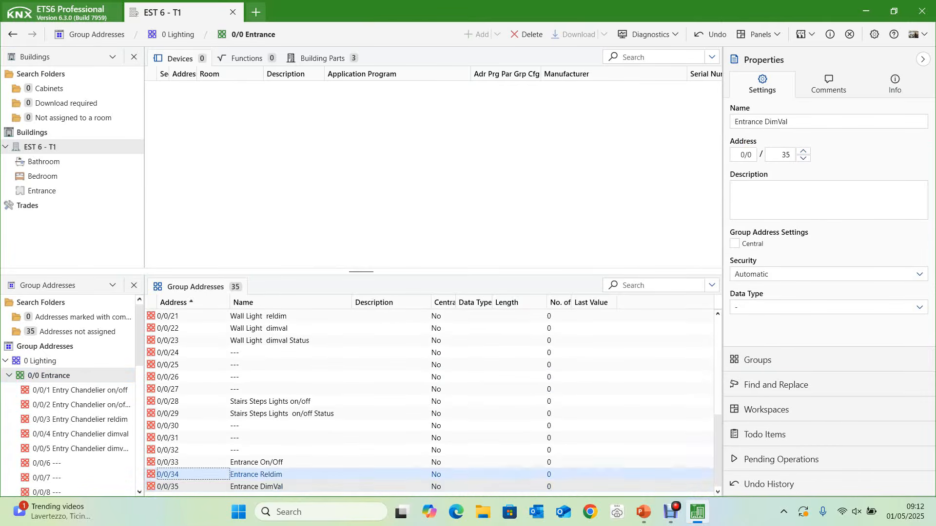
Paste one copy of the blank group addresses 0/0/30 to 0/0/32 with Paste Special, filling up the first free addresses
key("Up")
key("Up")
key("Up")
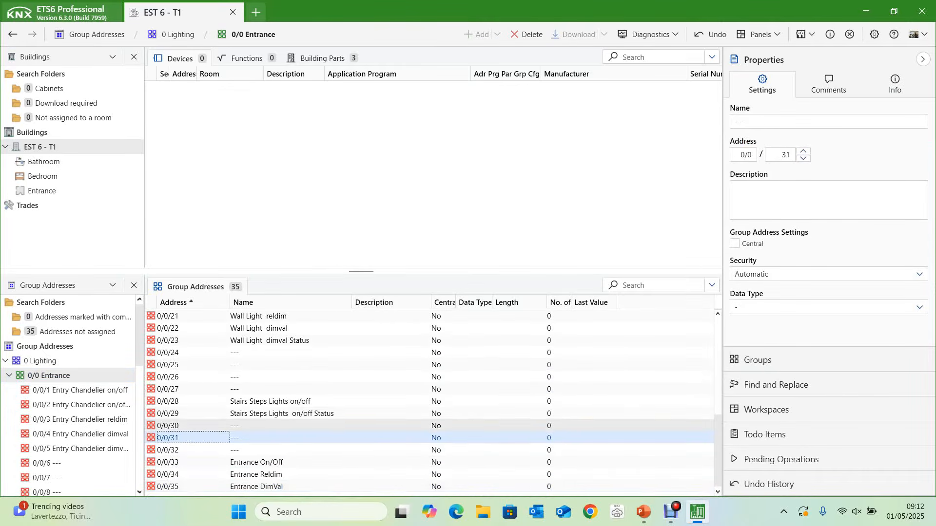
key("Up")
key("shift+Down")
key("shift+Down")
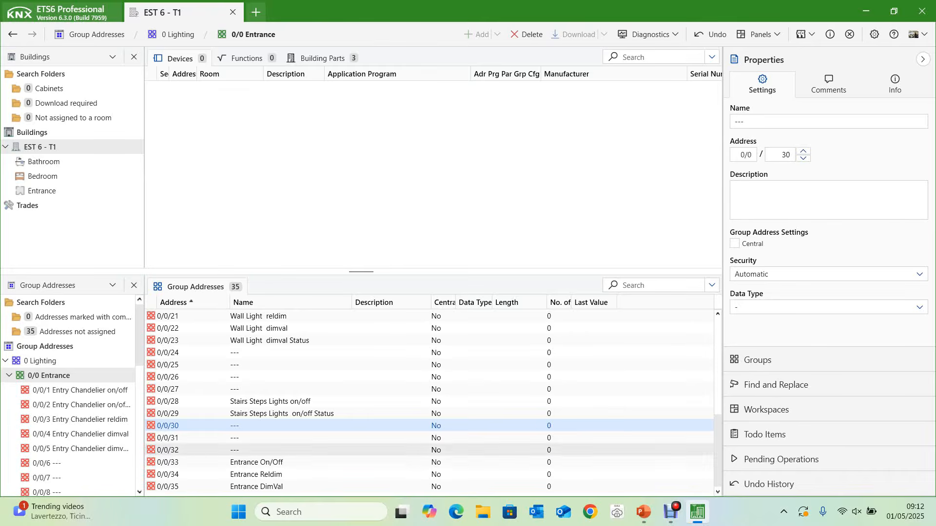
key("ctrl+shift+v")
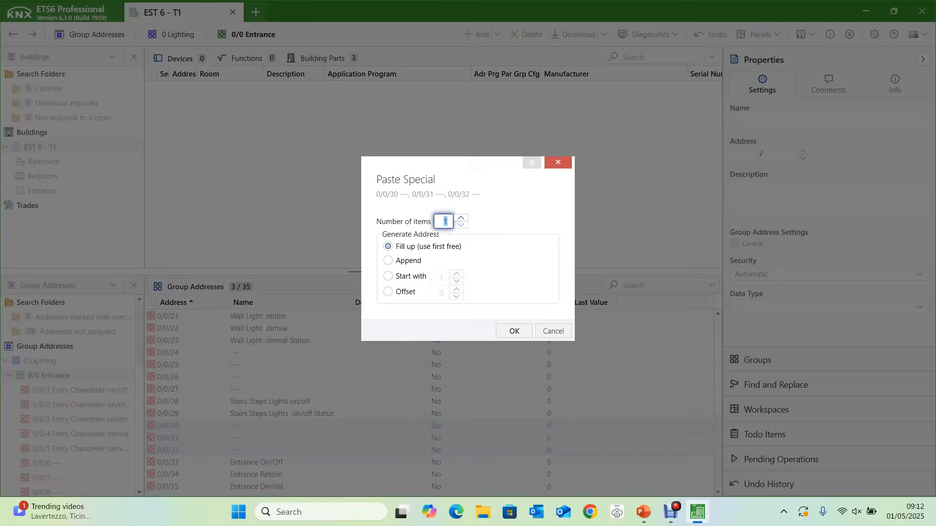
key("Return")
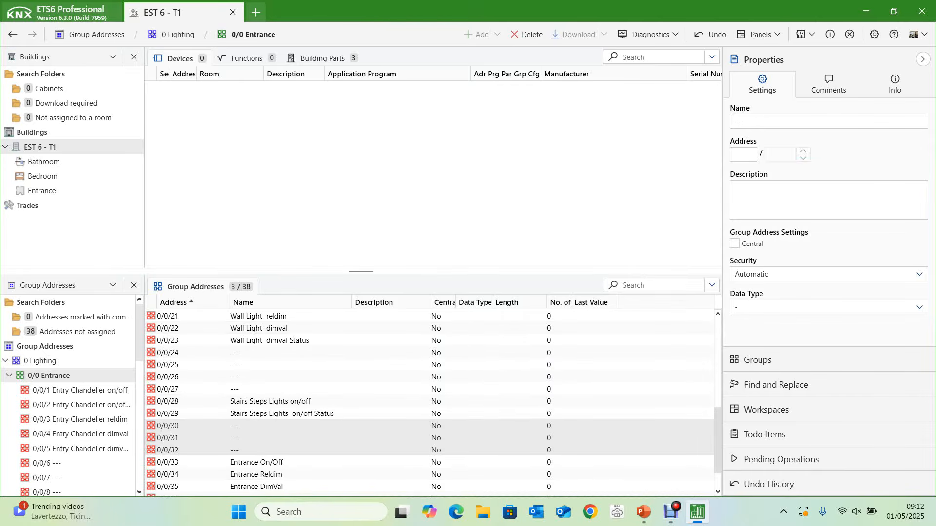
left_click_drag(718, 441, 718, 455)
scroll(428, 399, "up", 8)
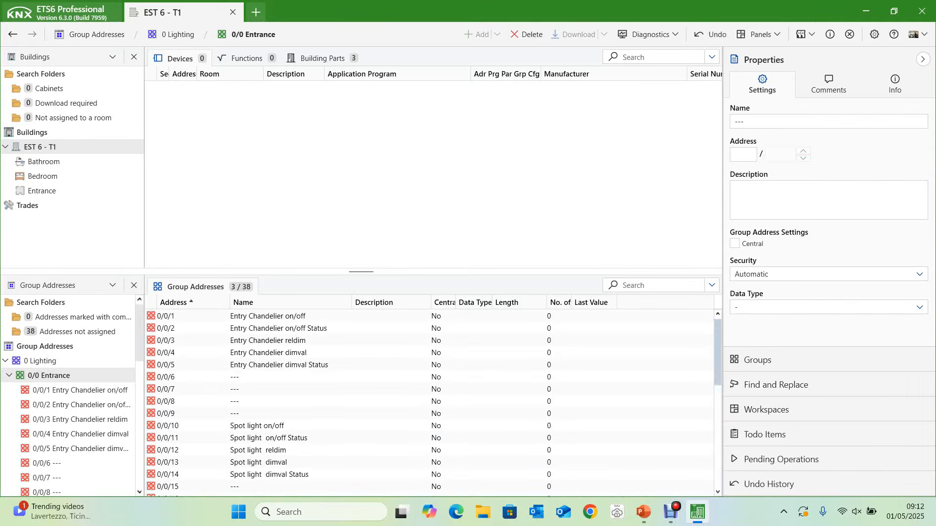
Review the end of the Entrance address list, and check the room circuits on PowerPoint's Lighting Details slide before returning to ETS6
scroll(429, 399, "down", 8)
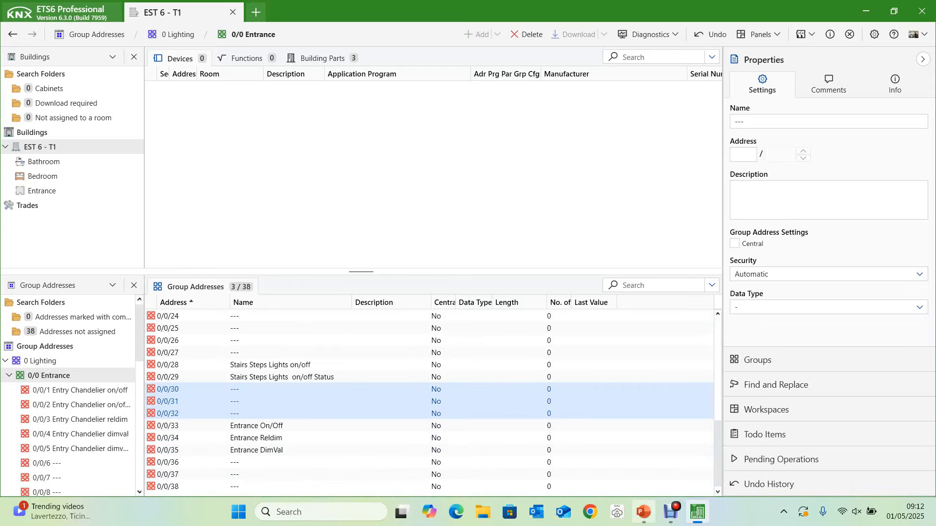
mouse_move(644, 511)
left_click(643, 451)
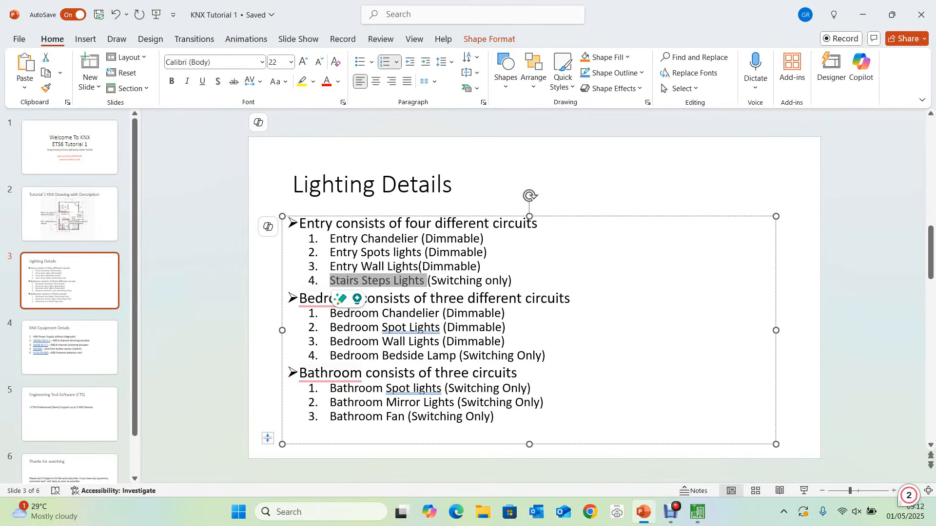
left_click(644, 512)
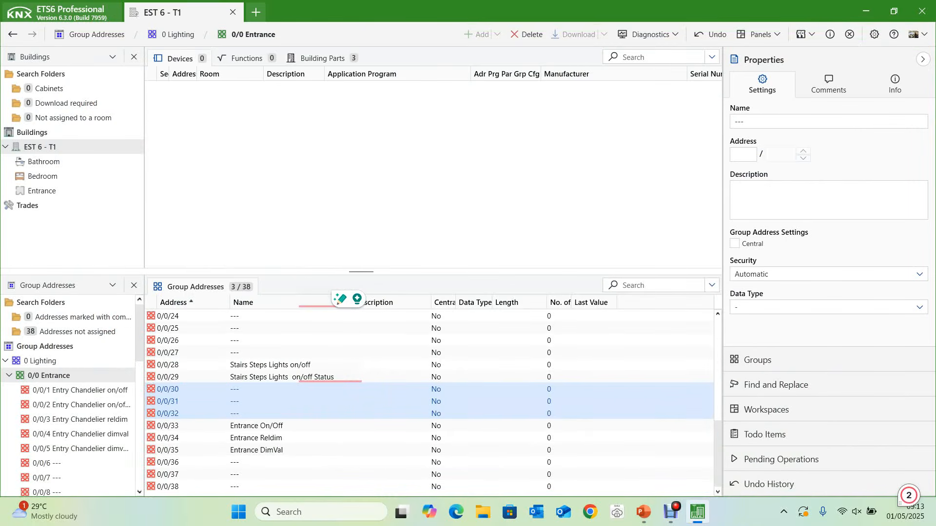
Duplicate the Entrance middle group, with all its group addresses, inside the Lighting main group by copying and pasting it
left_click(9, 376)
left_click(40, 361)
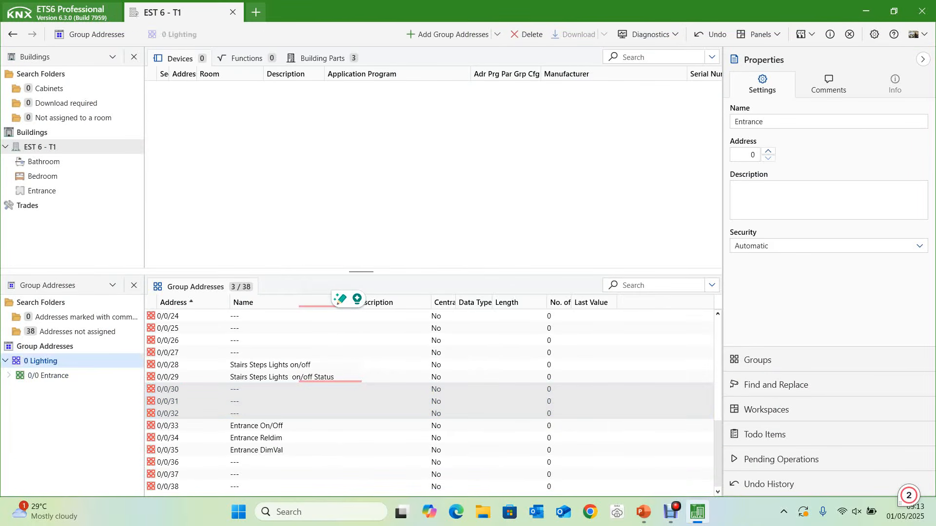
left_click(208, 317)
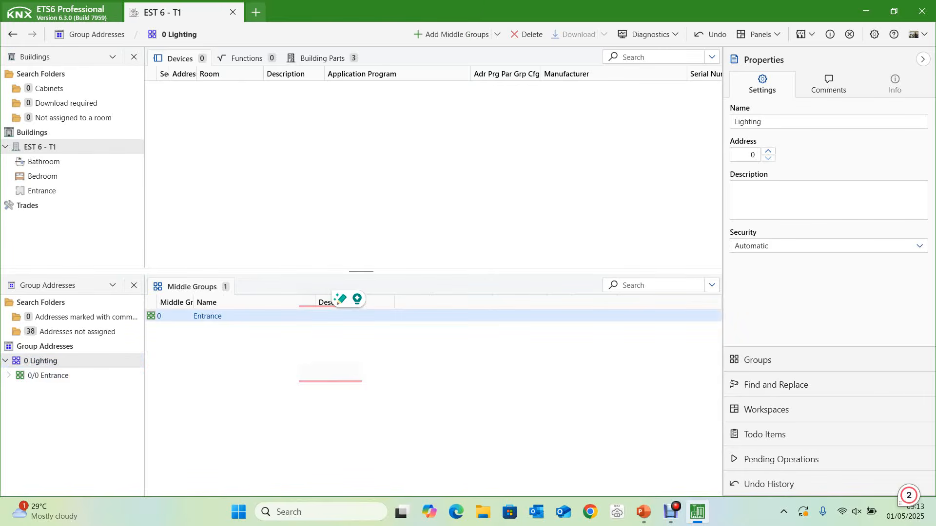
right_click(227, 316)
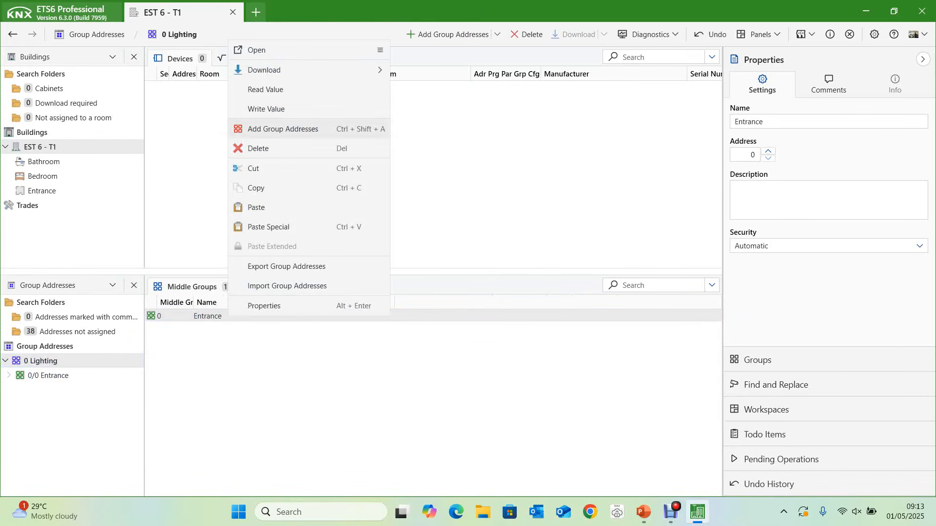
left_click(257, 188)
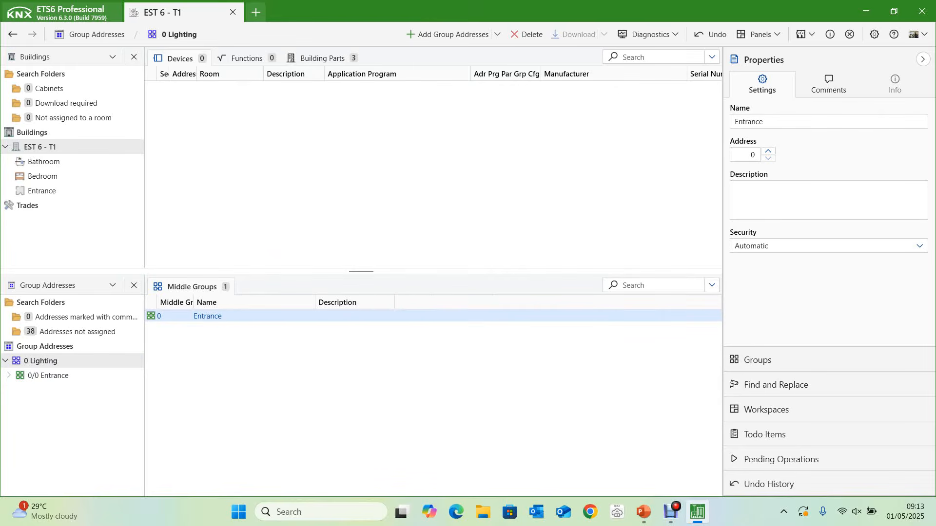
right_click(239, 377)
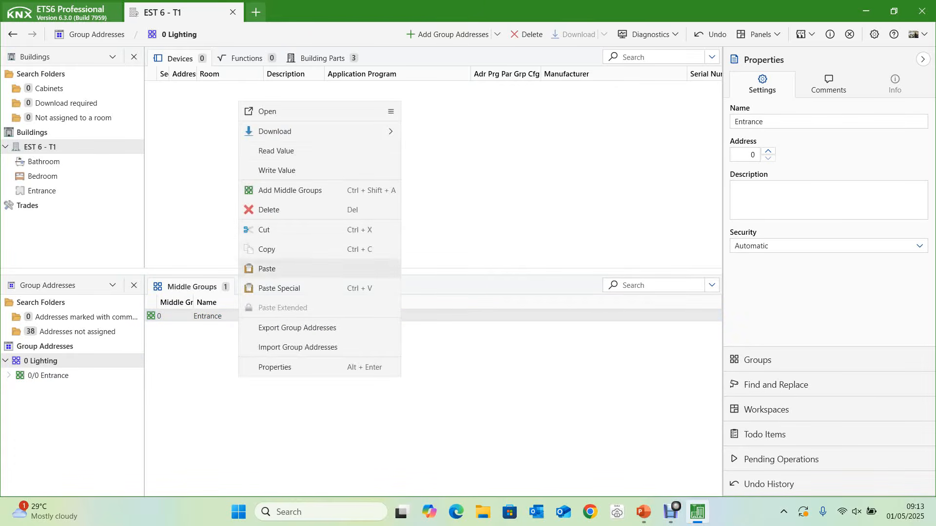
left_click(271, 268)
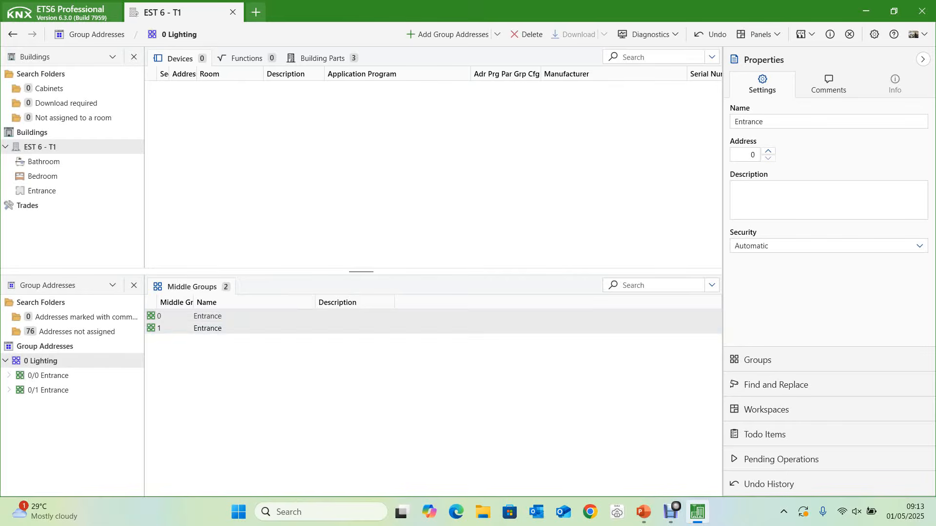
Rename the duplicated middle group 0/1 to "Bedroom"
left_click(207, 329)
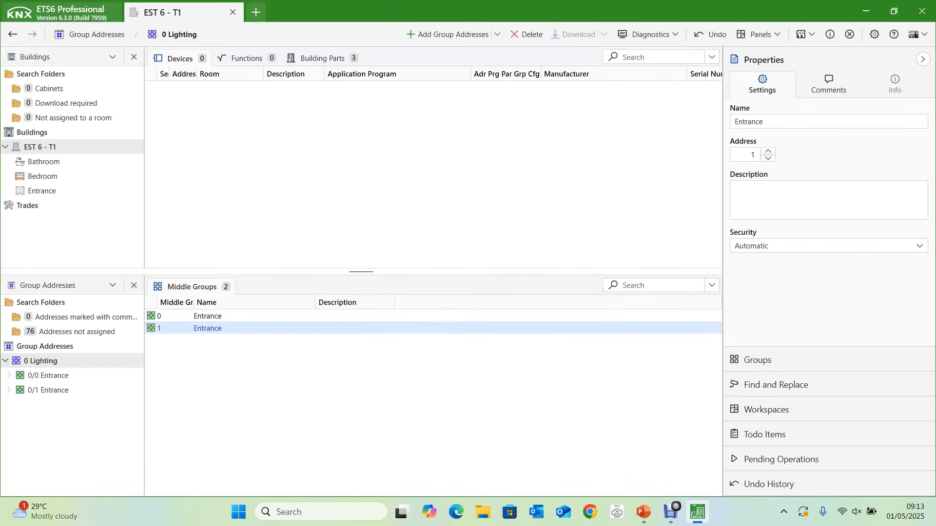
left_click(766, 122)
key("BackSpace")
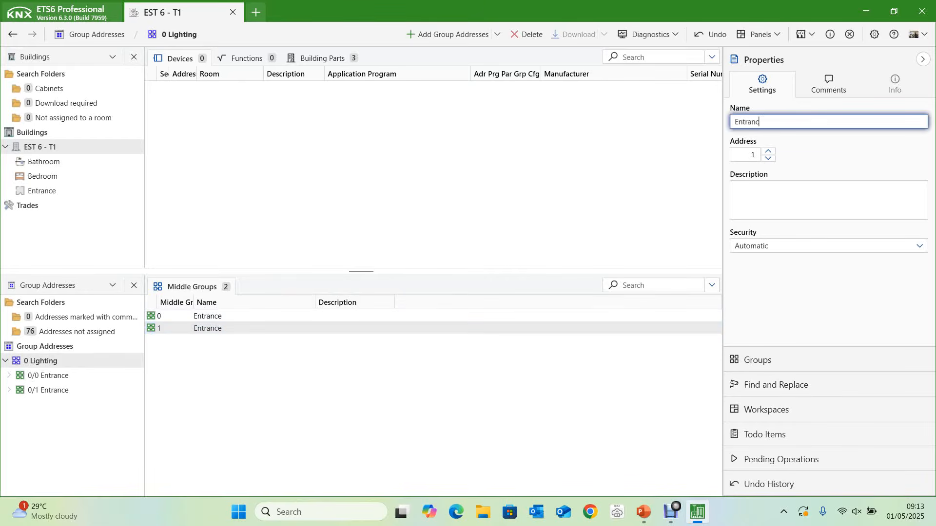
key("BackSpace")
key("BackSpace")
key("BackSpace")
key("BackSpace")
key("BackSpace")
key("BackSpace")
key("BackSpace")
type("Bedroom")
key("Return")
Open the Bedroom middle group and rename group address 0/1/1 to "Bedroom Chandelier on/off"
double_click(208, 328)
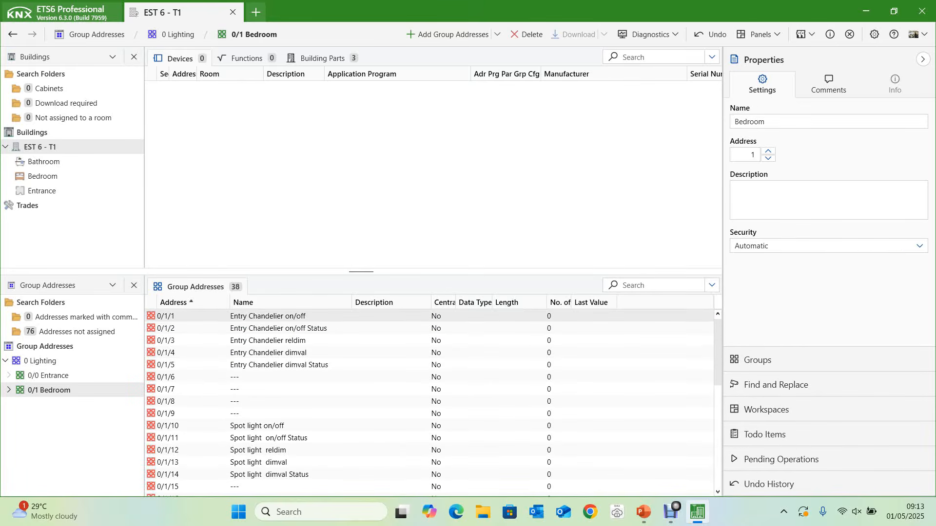
left_click(272, 316)
left_click(272, 316)
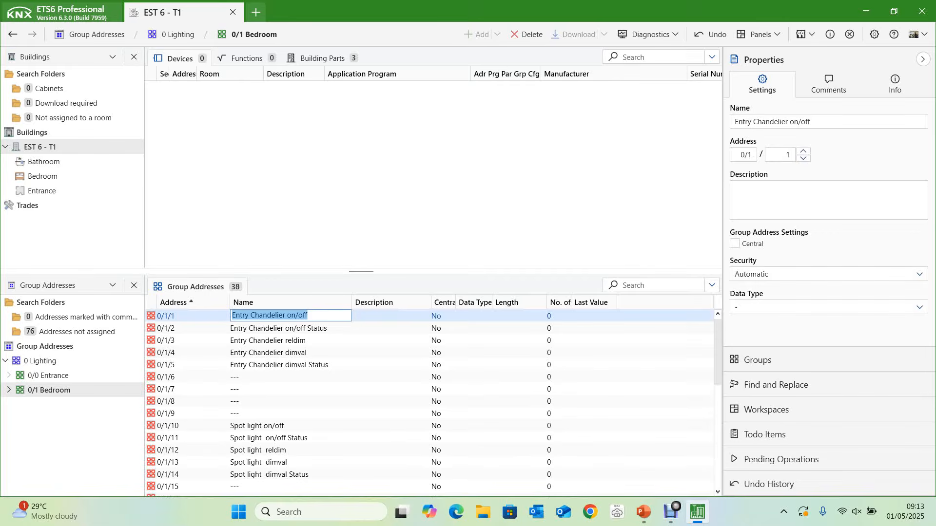
left_click(232, 316)
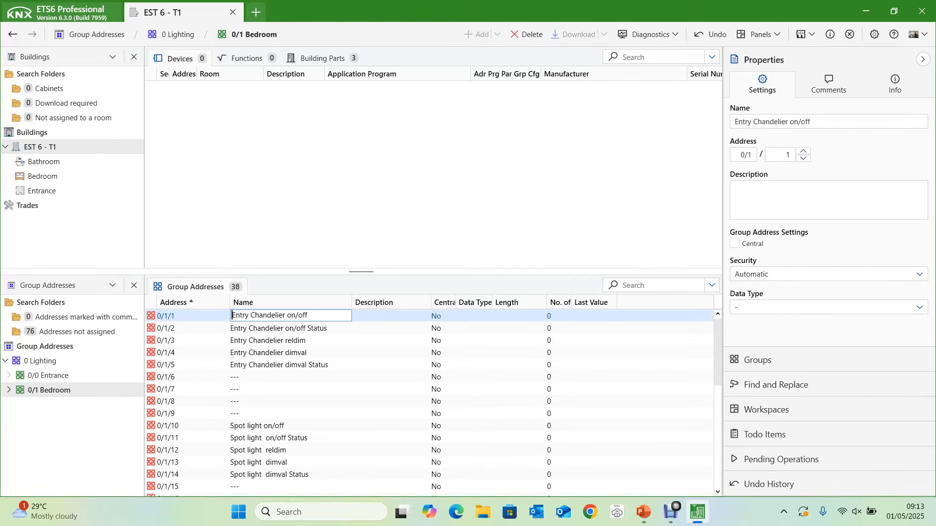
key("Delete")
key("Delete")
key("Delete")
key("Delete")
key("Delete")
key("Delete")
type("Bedroom")
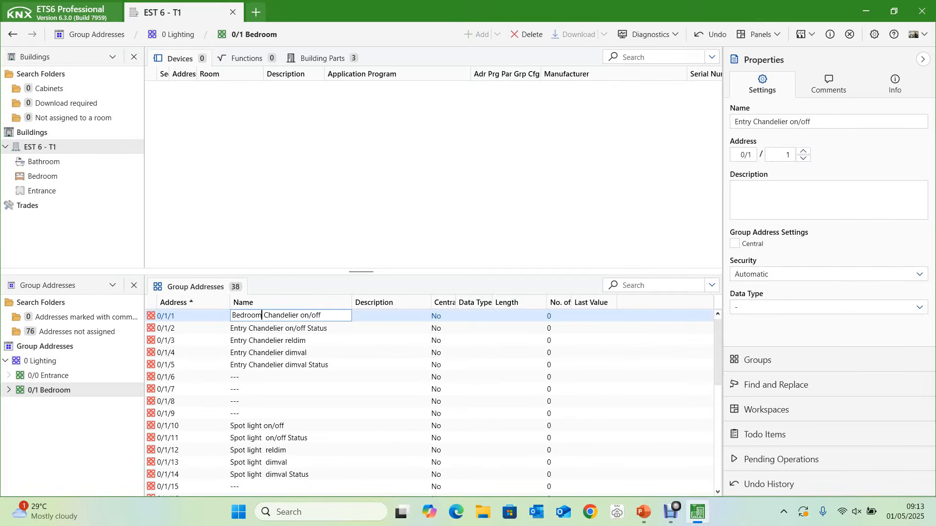
Copy the word "Bedroom" from the first name and use it to rename group address 0/1/2 to "Bedroom Chandelier on/off Status"
key("shift+Left")
key("shift+Left")
key("shift+Left")
key("shift+Left")
key("shift+Left")
key("shift+Left")
key("shift+Left")
key("Down")
key("Home")
key("Delete")
key("Delete")
key("Delete")
key("Delete")
key("Delete")
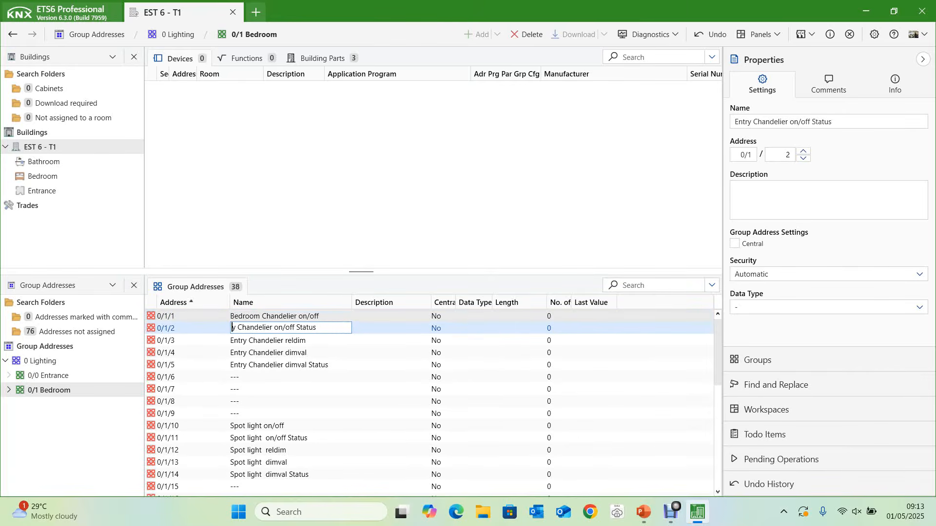
key("ctrl+v")
Replace "Entry" with the copied word so that group address 0/1/3 is named "Bedroom Chandelier reldim"
key("Down")
key("Home")
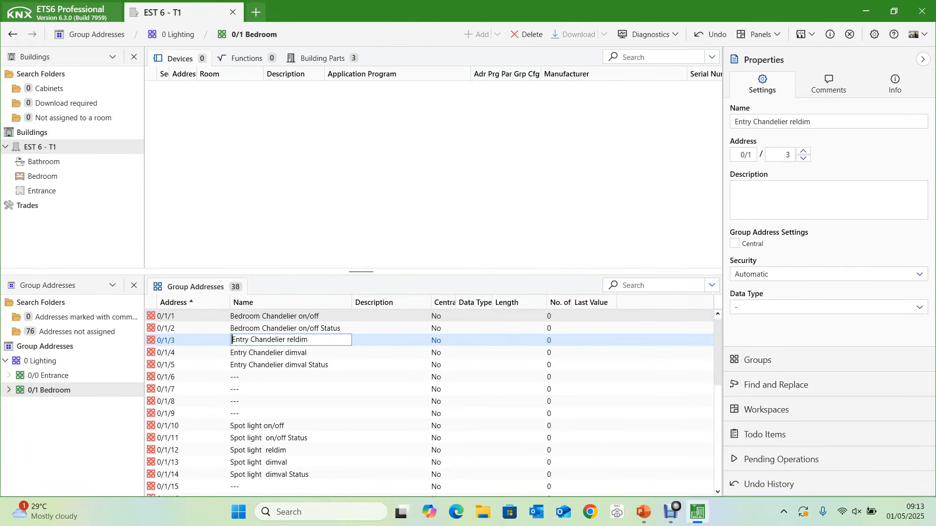
key("Delete")
key("Delete")
key("Delete")
key("Delete")
key("Delete")
key("ctrl+v")
Replace "Entry" with the copied word so that group address 0/1/4 is named "Bedroom Chandelier dimval"
key("Down")
key("Home")
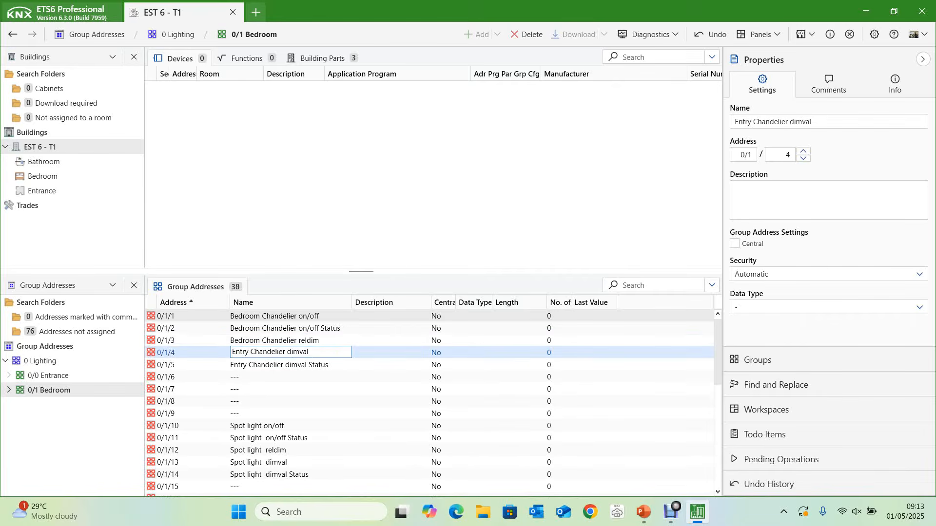
key("Delete")
key("Delete")
key("Delete")
key("Delete")
key("Delete")
key("ctrl+v")
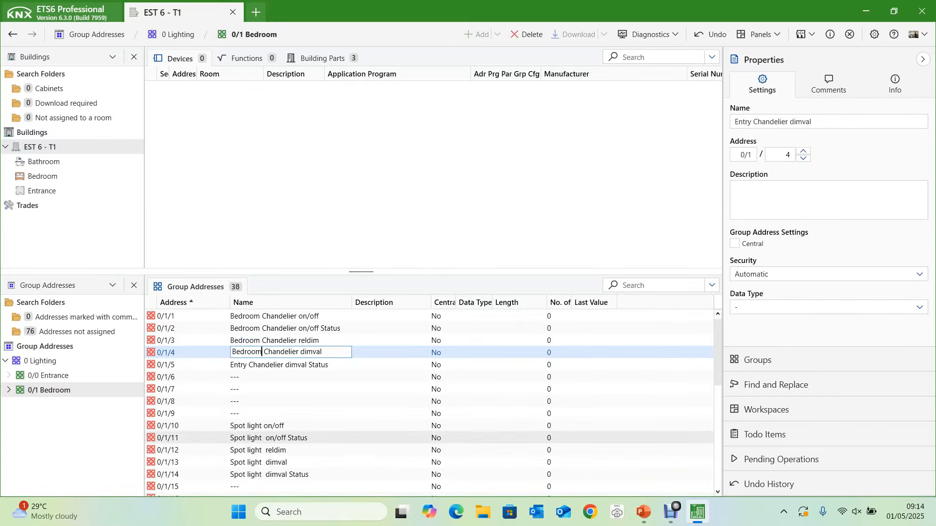
Rename group address 0/1/5 to "Bedroom Chandelier dimval Status"
key("Down")
key("Home")
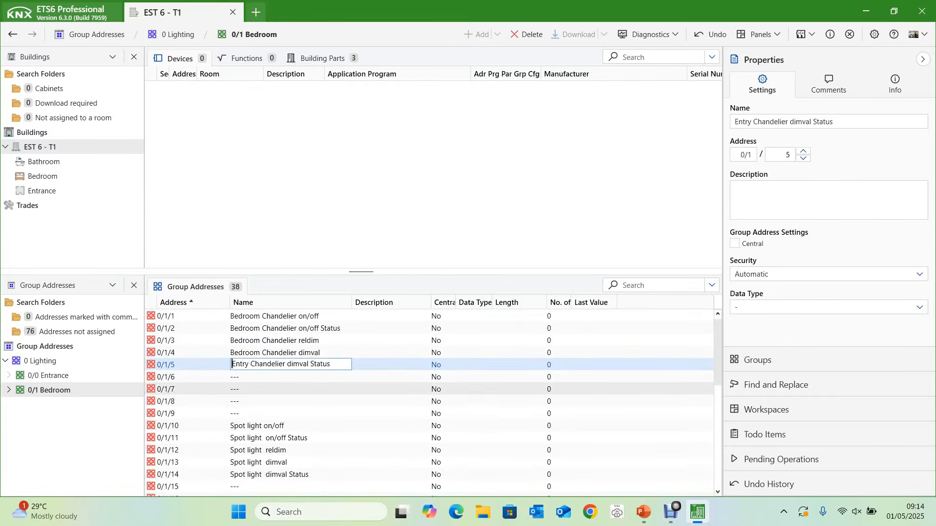
key("Delete")
key("Delete")
key("Delete")
key("Delete")
key("Delete")
type("Bedroom")
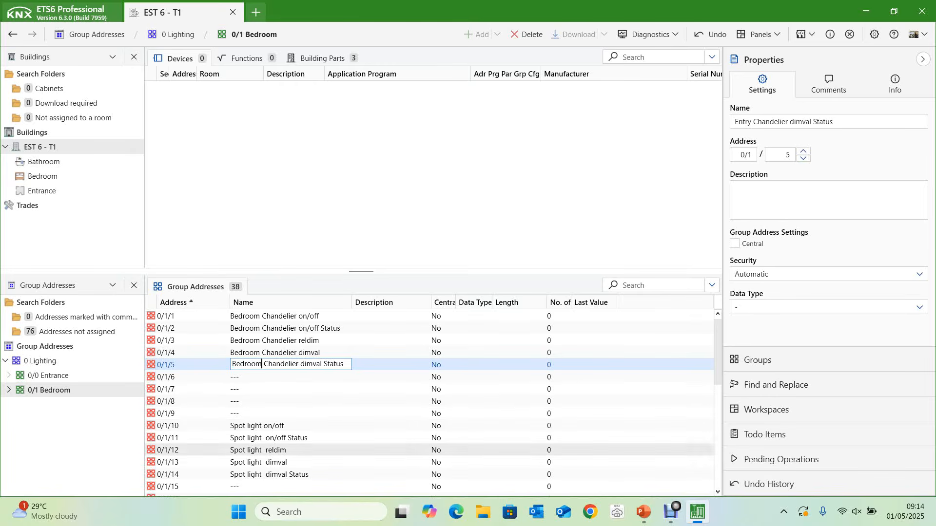
left_click(671, 512)
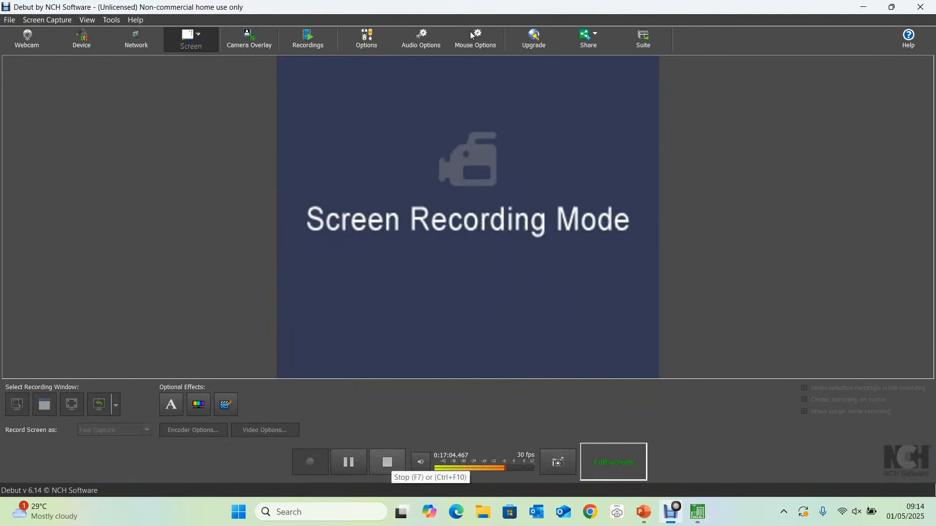
left_click(698, 512)
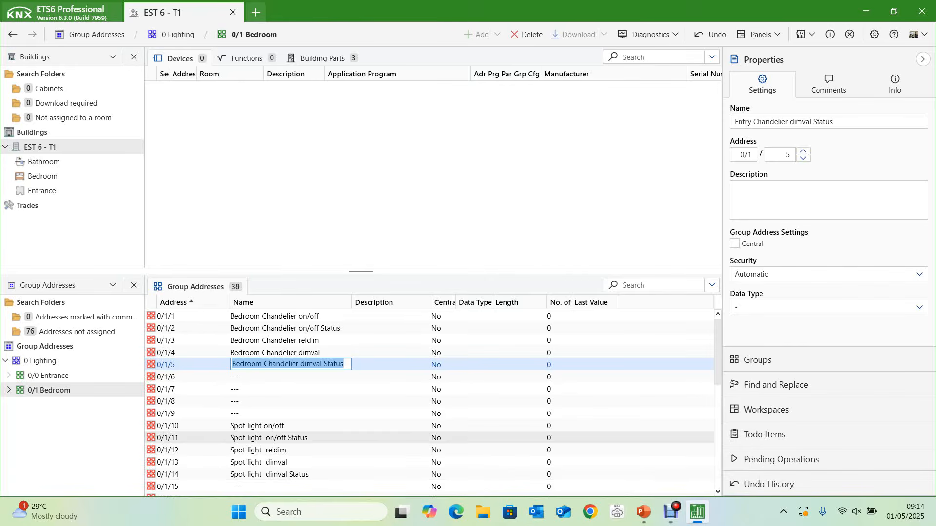
Go through the Bedroom group addresses from the spot light down to the stairs steps lights to see which names need changing
left_click(258, 426)
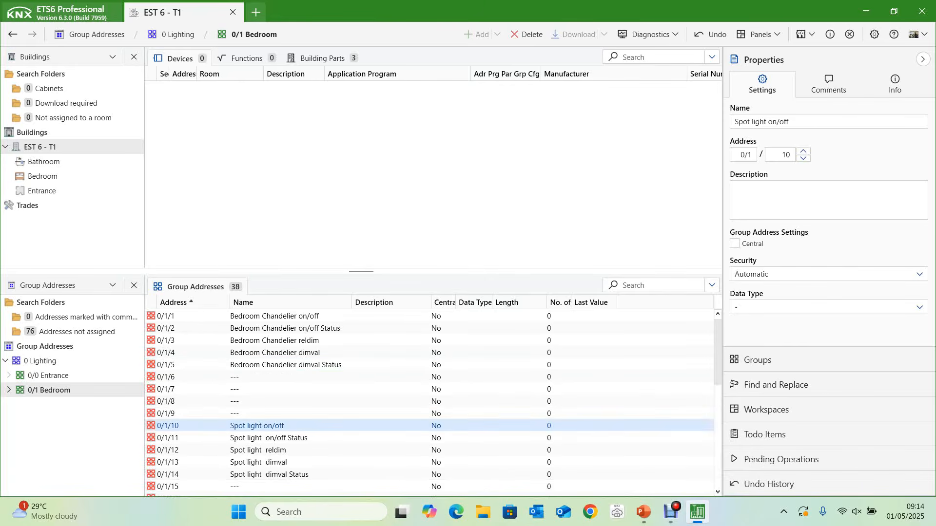
key("Down")
key("Down")
key("Down")
key("Down")
key("Down")
key("Down")
key("Down")
key("Down")
key("Down")
key("Down")
key("Down")
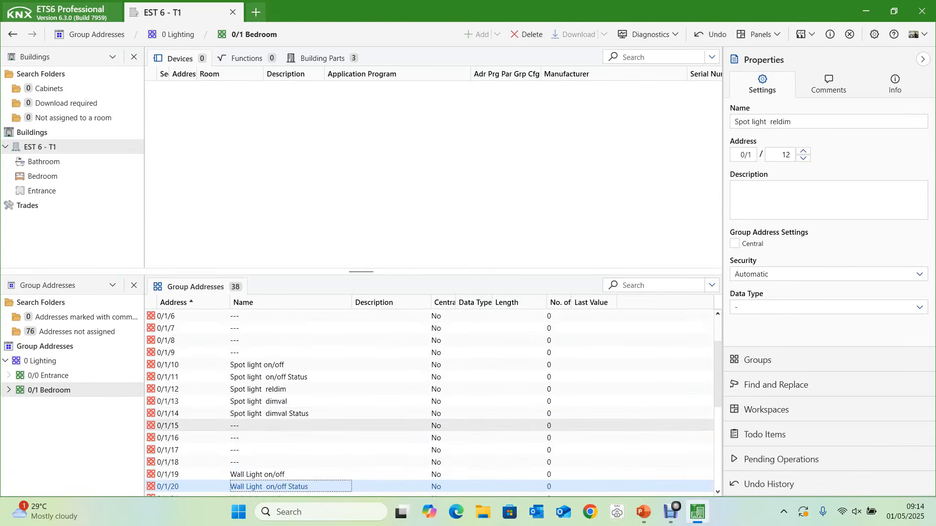
key("Down")
key("Down")
key("Down")
key("Down")
key("Down")
key("Down")
key("Down")
key("Down")
key("Down")
key("Down")
key("Down")
key("Down")
key("Down")
key("Down")
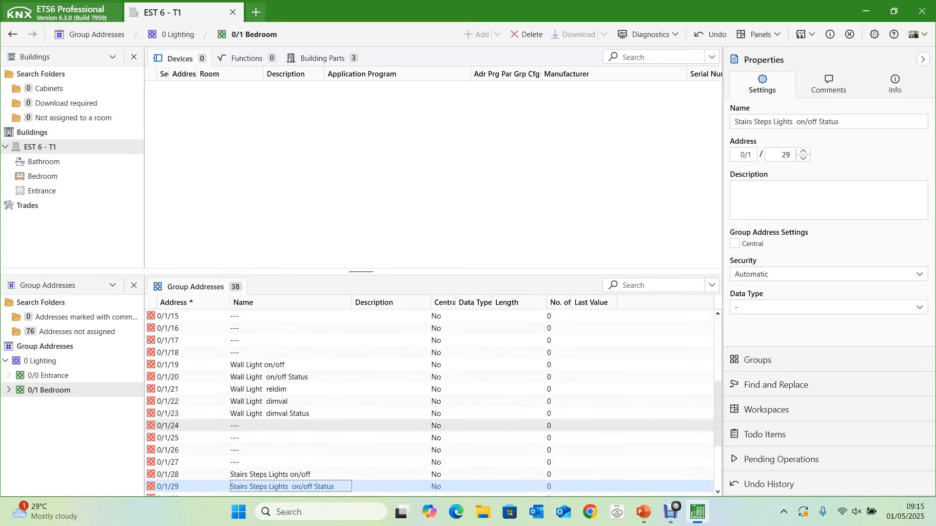
key("Down")
key("Down")
key("Up")
key("Up")
key("Up")
key("Up")
key("Up")
key("Up")
key("Up")
key("Up")
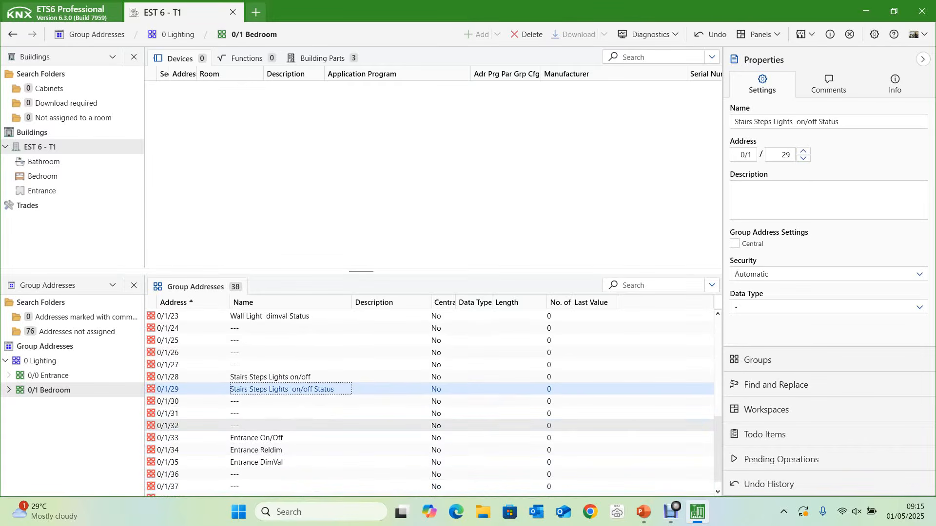
Check the name of the Bedroom's fourth circuit on PowerPoint's Lighting Details slide and return to ETS6
mouse_move(698, 512)
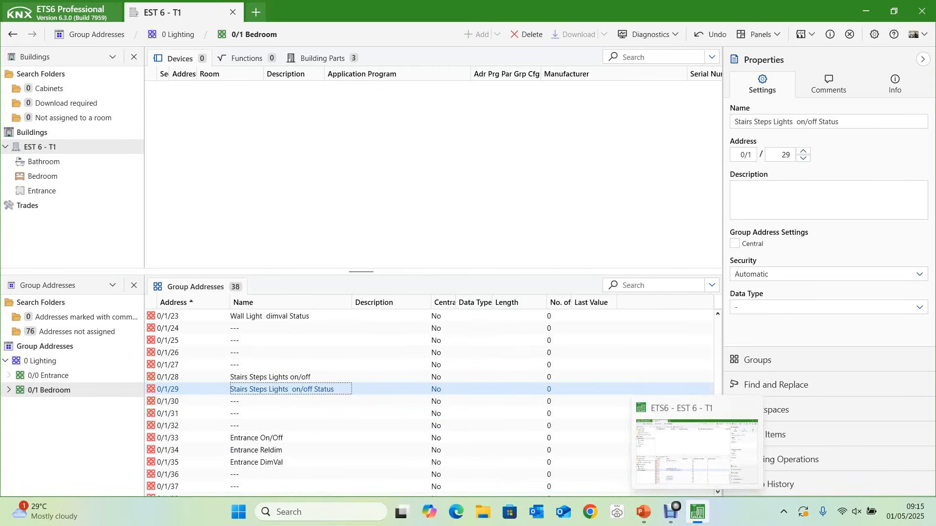
left_click(644, 512)
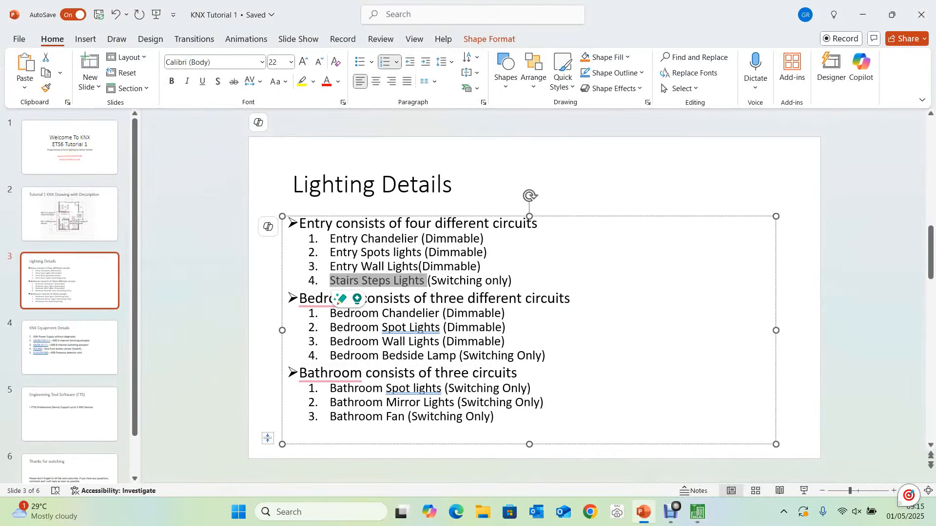
left_click(643, 511)
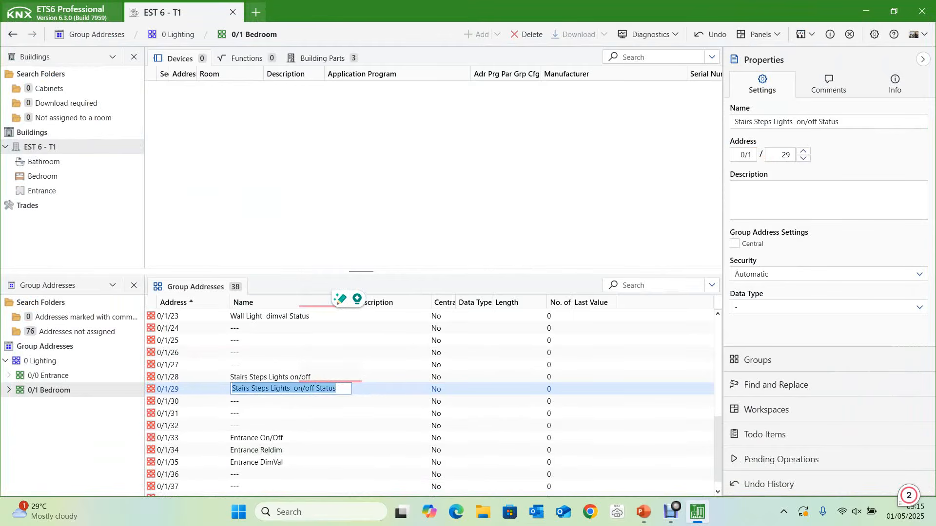
Replace "Stairs Steps Lights" with "Bedside Lamps" in the on/off Status name of group address 0/1/29
left_click(290, 389)
key("BackSpace")
key("BackSpace")
key("BackSpace")
key("BackSpace")
key("BackSpace")
key("BackSpace")
key("BackSpace")
key("BackSpace")
key("BackSpace")
key("BackSpace")
key("BackSpace")
key("BackSpace")
key("BackSpace")
key("BackSpace")
key("BackSpace")
key("BackSpace")
key("BackSpace")
key("BackSpace")
key("BackSpace")
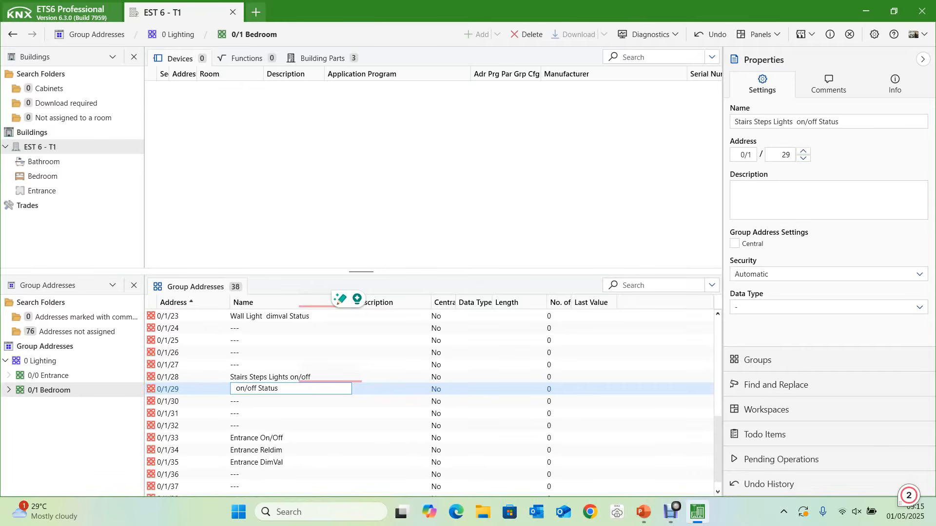
type("Bedside Lamps")
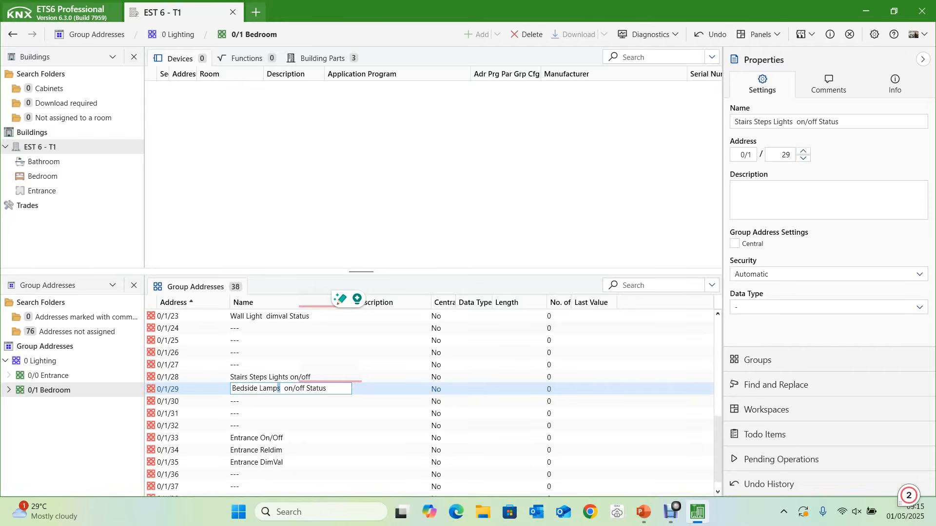
Replace "Stairs Steps Lights" in the name of group address 0/1/28 with "Bedside Lamps" copied from 0/1/29
key("shift+Left")
key("shift+Left")
key("shift+Left")
key("shift+Left")
key("shift+Left")
key("shift+Left")
key("shift+Left")
key("shift+Left")
key("shift+Left")
key("shift+Left")
key("shift+Left")
key("shift+Left")
key("shift+Left")
key("ctrl+c")
key("Left")
key("Up")
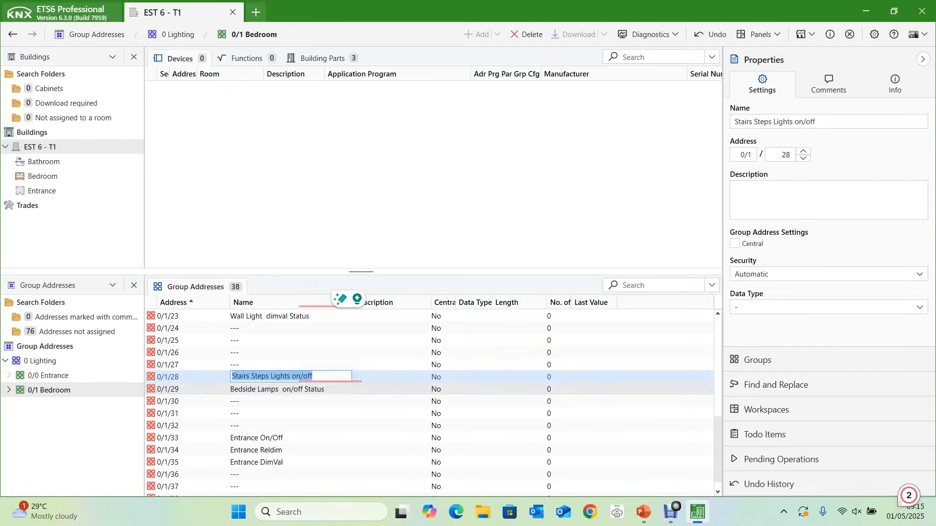
key("Left")
key("Delete")
key("Delete")
key("Delete")
key("Delete")
key("Delete")
key("Delete")
key("Delete")
key("Delete")
key("Delete")
key("Delete")
key("Delete")
key("Delete")
key("Delete")
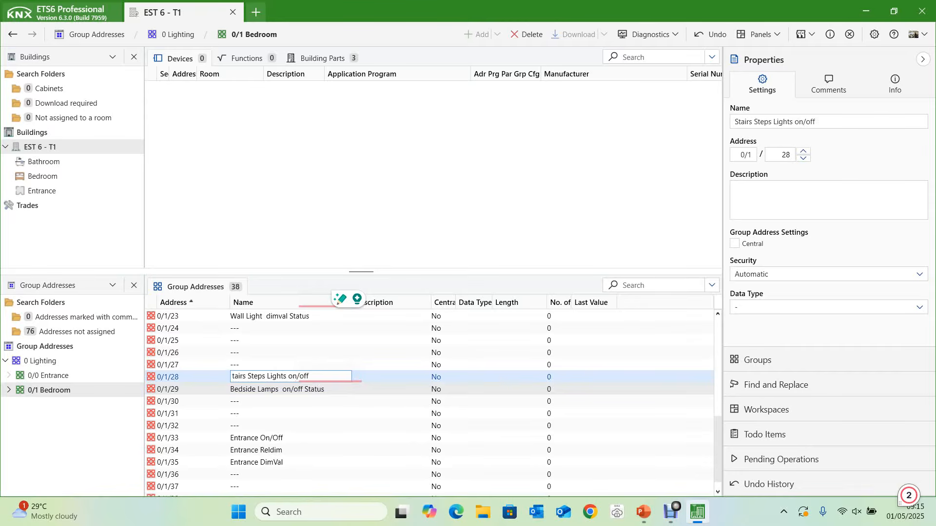
key("Delete")
key("Delete")
key("Delete")
key("Delete")
key("Delete")
key("Delete")
key("ctrl+v")
Rename group address 0/1/33 to "Bedroom On/Off"
key("Down")
key("Down")
key("Down")
key("Down")
key("Down")
key("Down")
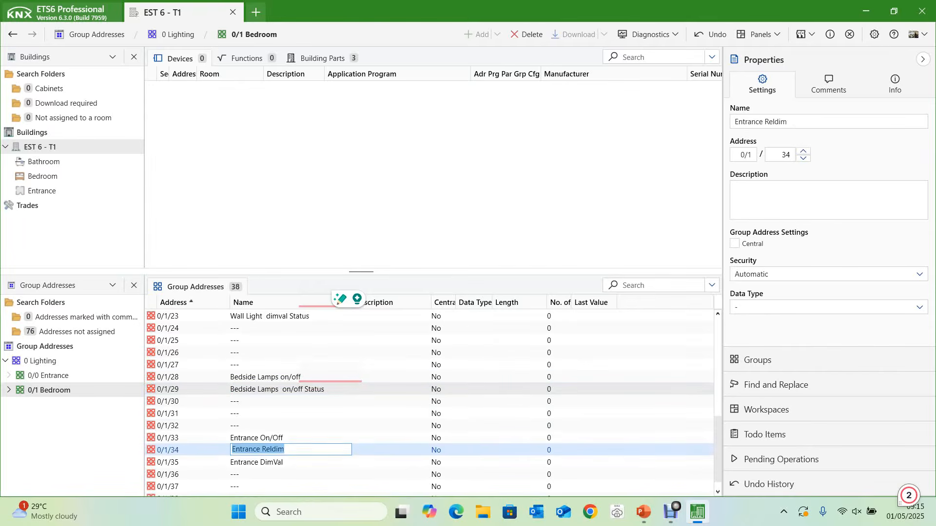
key("Up")
key("Home")
key("Delete")
key("Delete")
key("Delete")
key("Delete")
key("Delete")
key("Delete")
key("Delete")
key("Delete")
key("Delete")
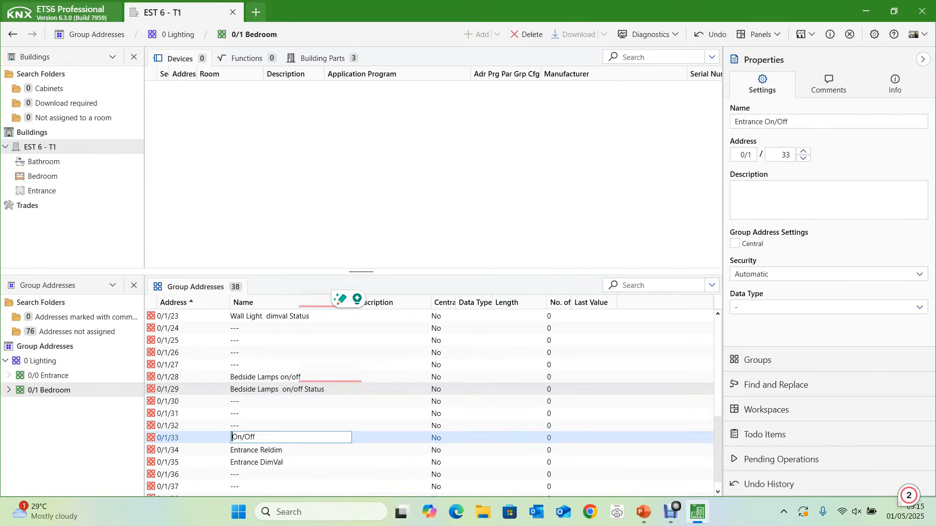
type("Bedroom")
Rename group address 0/1/34 to "Bedroom Reldim"
key("Down")
key("Home")
key("Delete")
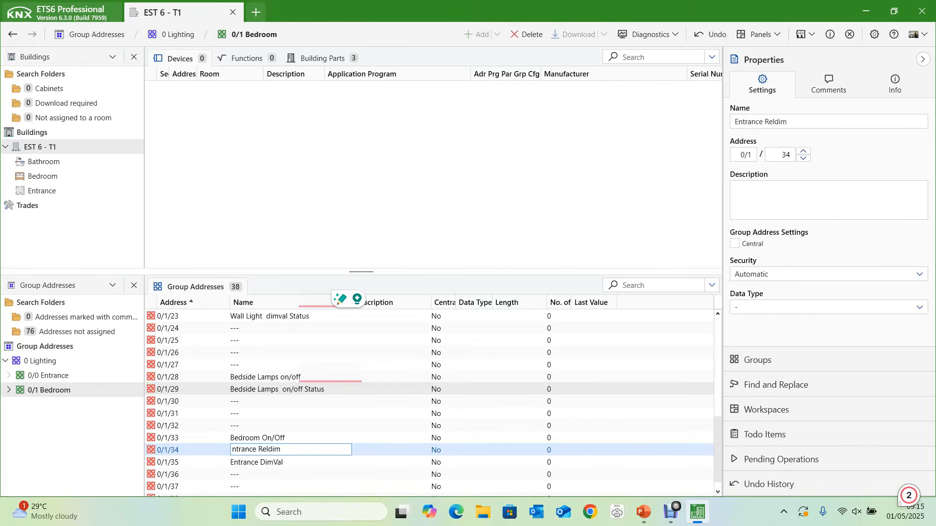
key("Delete")
key("Delete")
key("Delete")
key("Delete")
key("Delete")
key("Delete")
key("Delete")
type("Bedroom")
Rename group address 0/1/35 to "Bedroom DimVal"
key("Down")
key("Home")
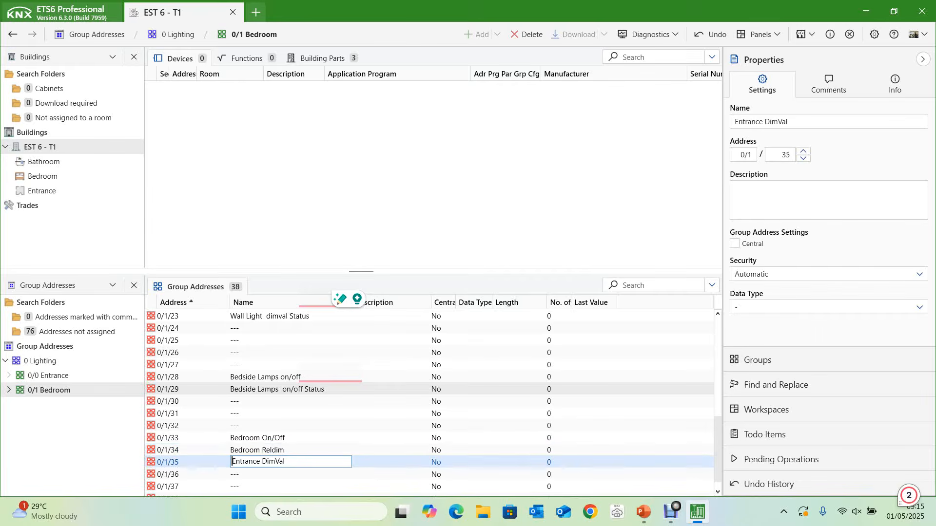
key("Delete")
key("Delete")
key("Delete")
key("Delete")
key("Delete")
key("Delete")
key("Delete")
key("Delete")
key("Delete")
type("Bedroom")
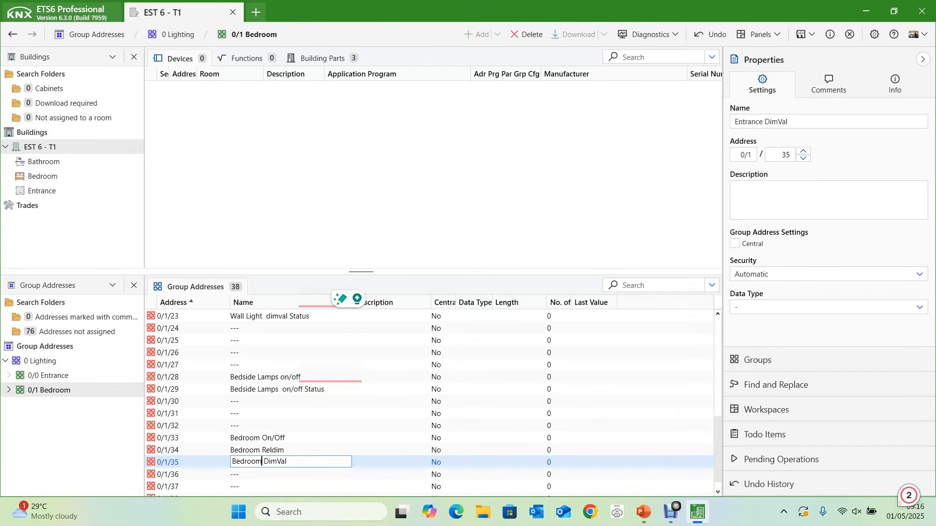
key("Return")
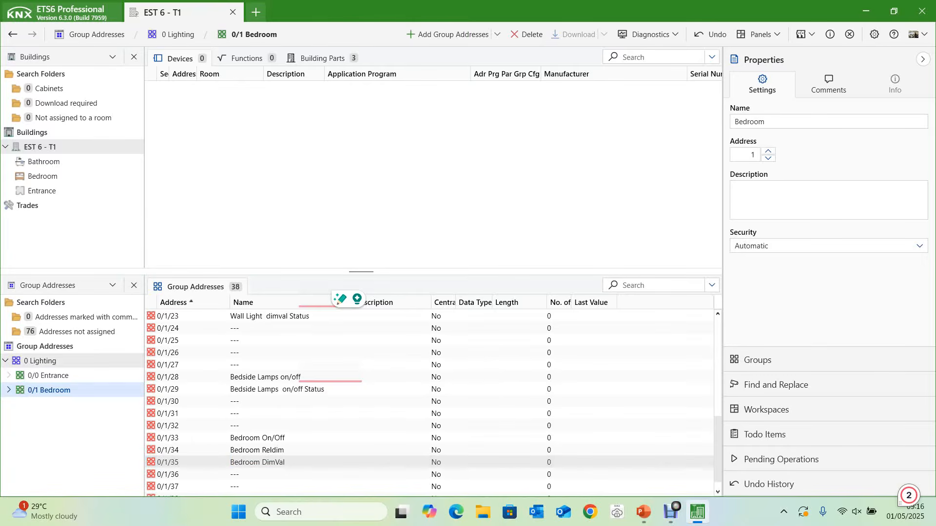
Add a middle group named "Bathroom" to the Lighting main group
right_click(33, 362)
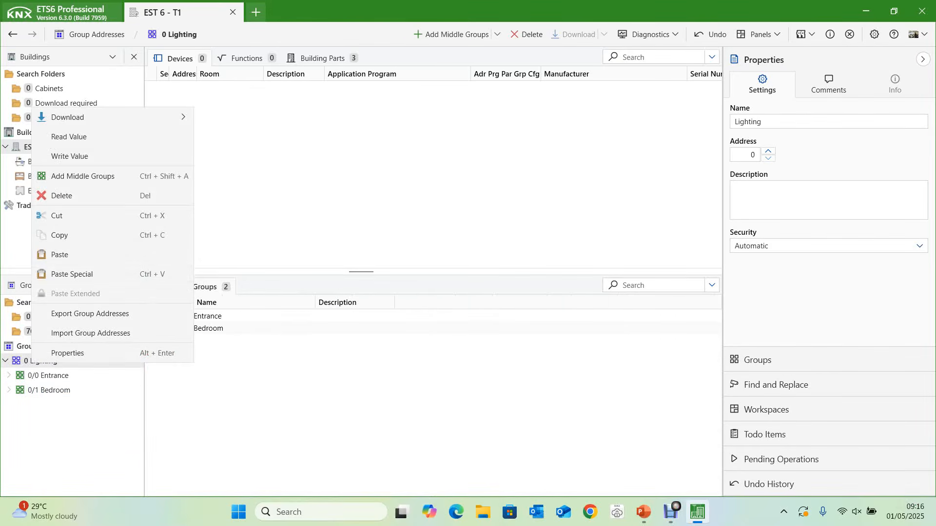
left_click(83, 176)
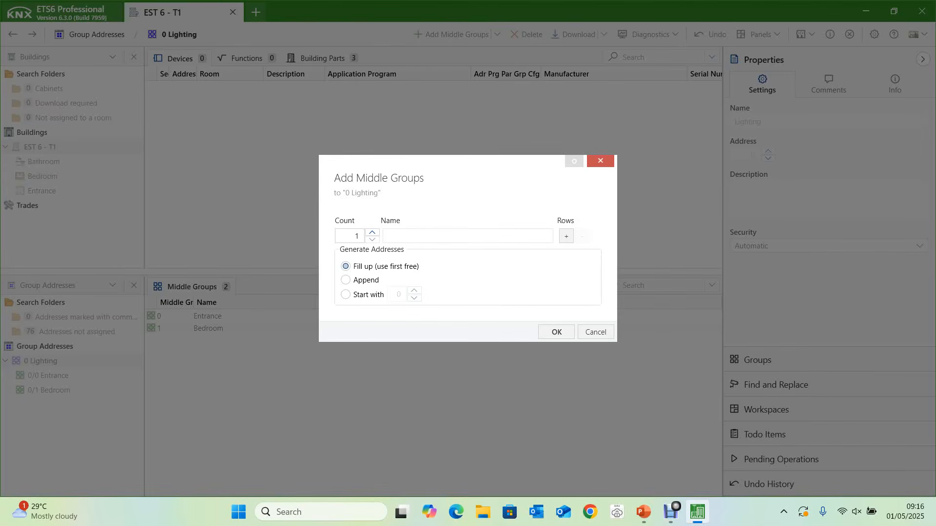
type("Bathroom")
key("Return")
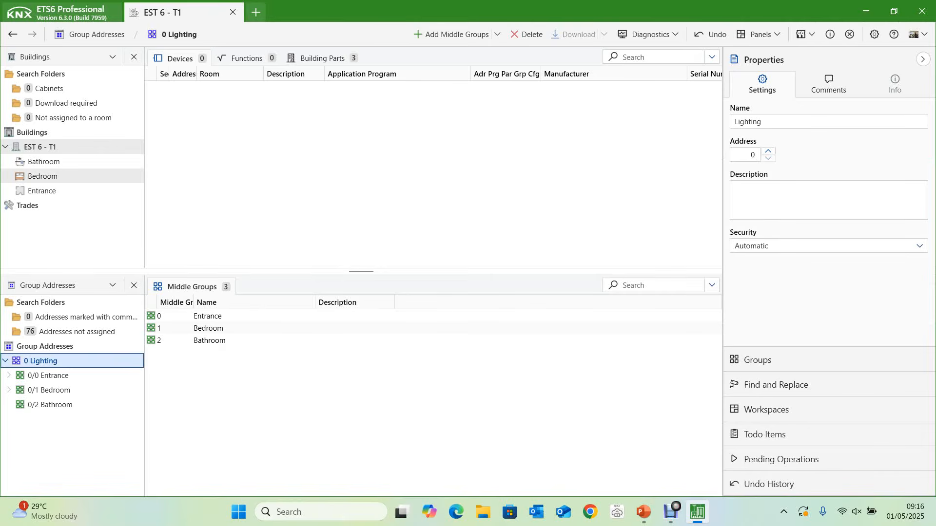
Copy the Bedroom group addresses 0/1/28 to 0/1/32 into the Bathroom middle group, filling up from the first free address
left_click(49, 390)
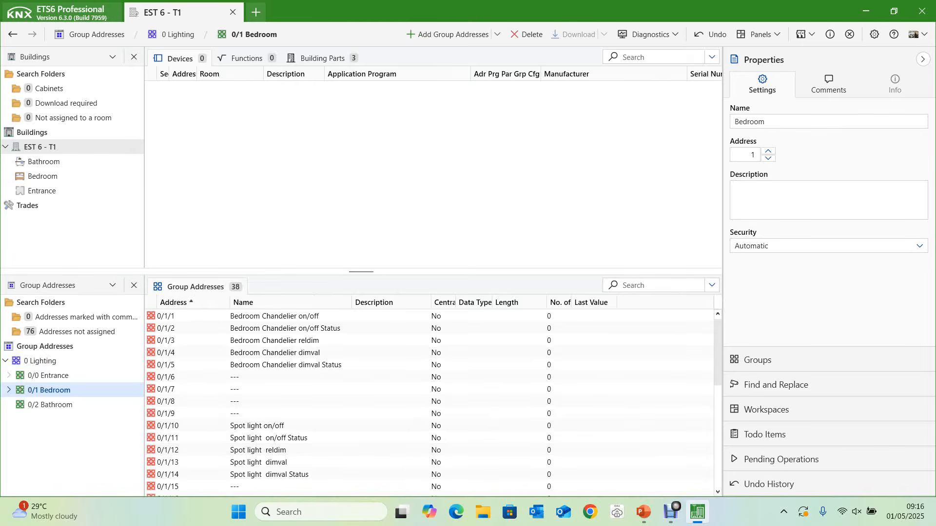
scroll(429, 377, "down", 8)
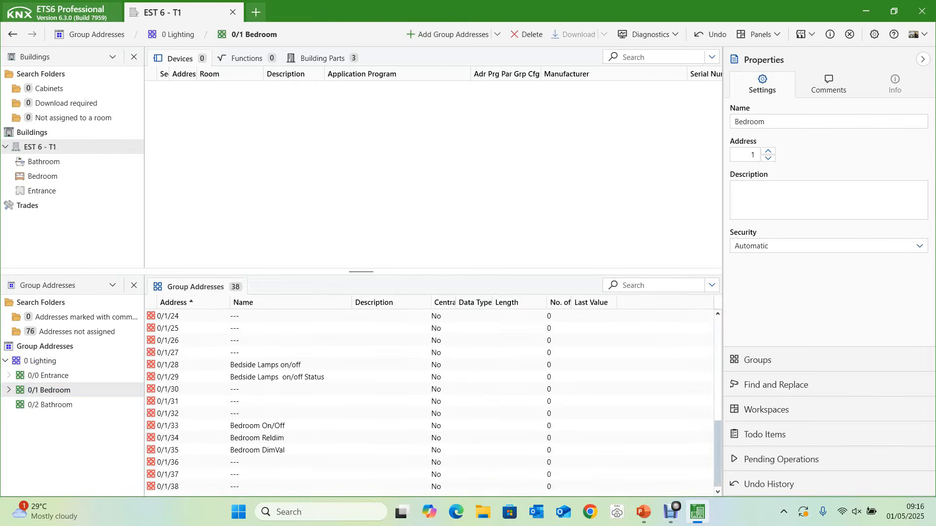
left_click(265, 365)
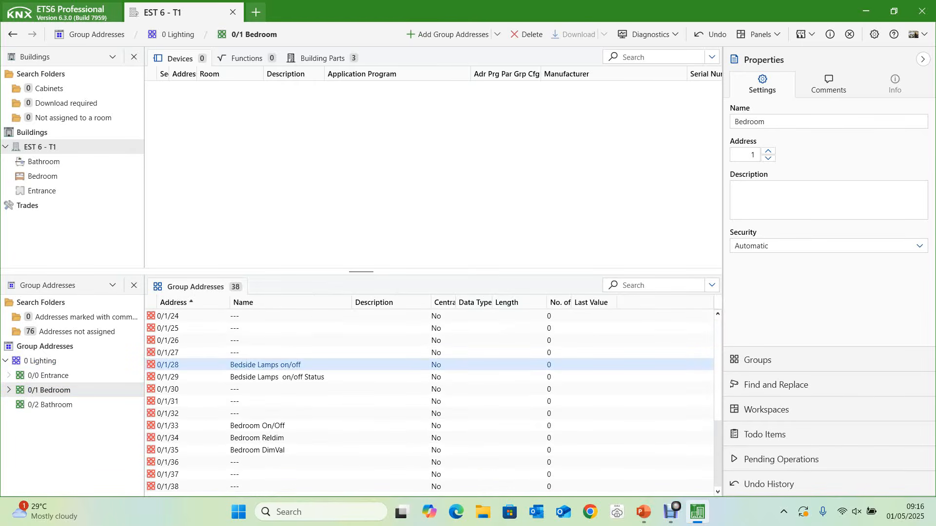
left_click(253, 413, "shift")
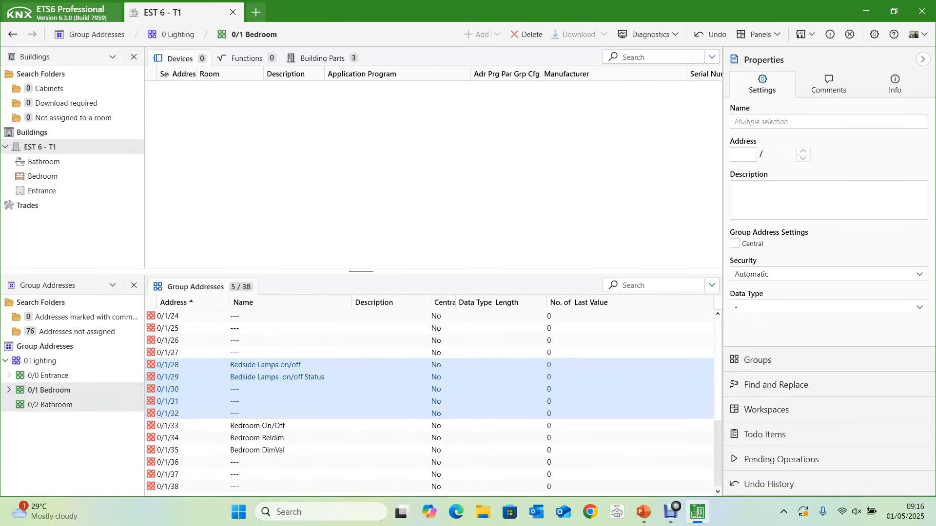
left_click(51, 405)
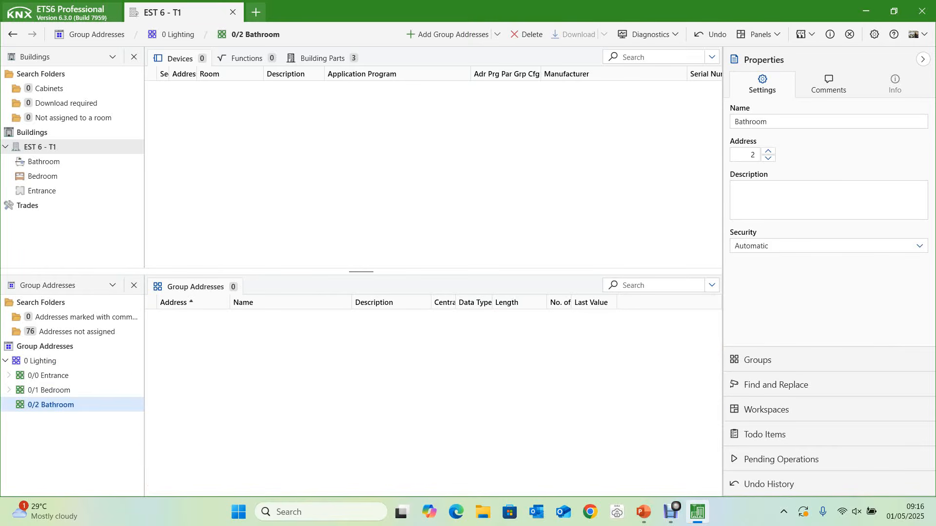
key("ctrl+shift+v")
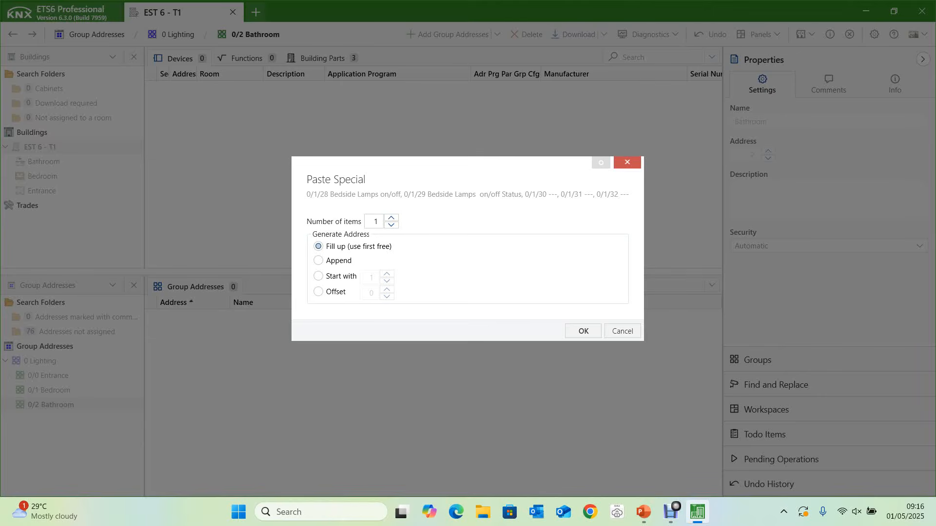
left_click(583, 331)
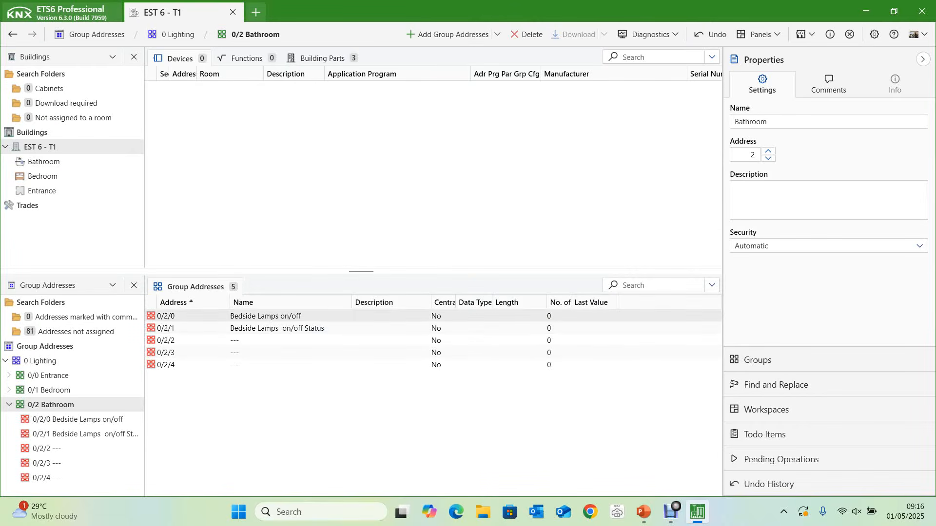
Remove "Bedside Lamps" from the name of group address 0/2/0, keeping only "on/off"
left_click(266, 317)
left_click(267, 317)
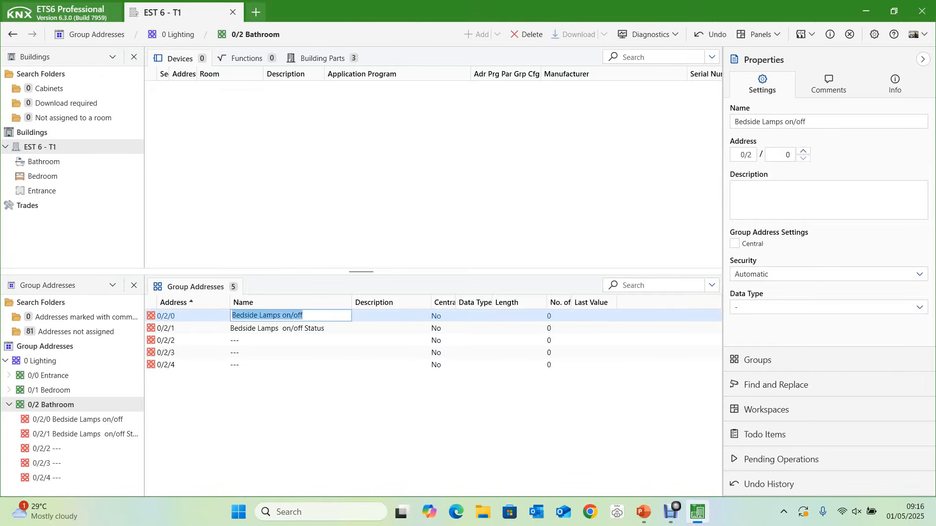
left_click(282, 315)
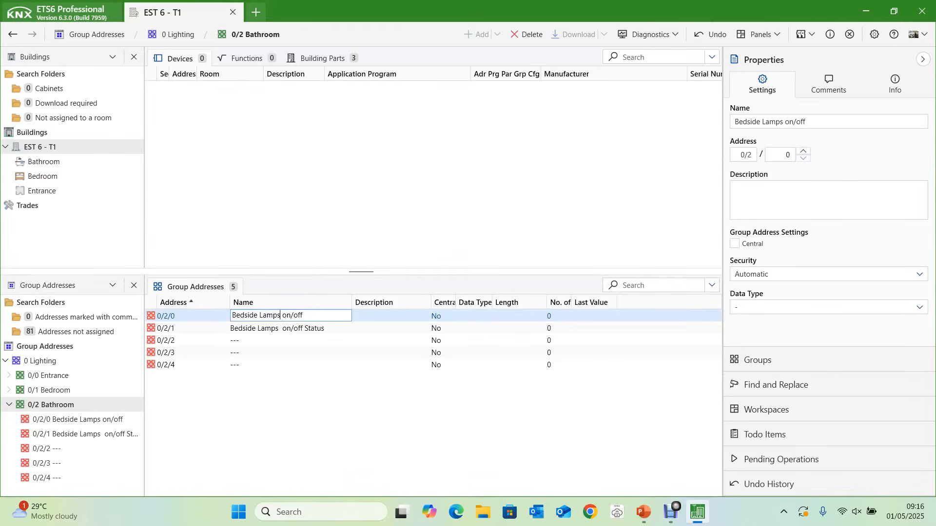
key("ctrl+BackSpace")
key("ctrl+BackSpace")
key("Return")
Remove "Bedside Lamps" from the name of group address 0/2/1, keeping only "on/off Status"
key("Left")
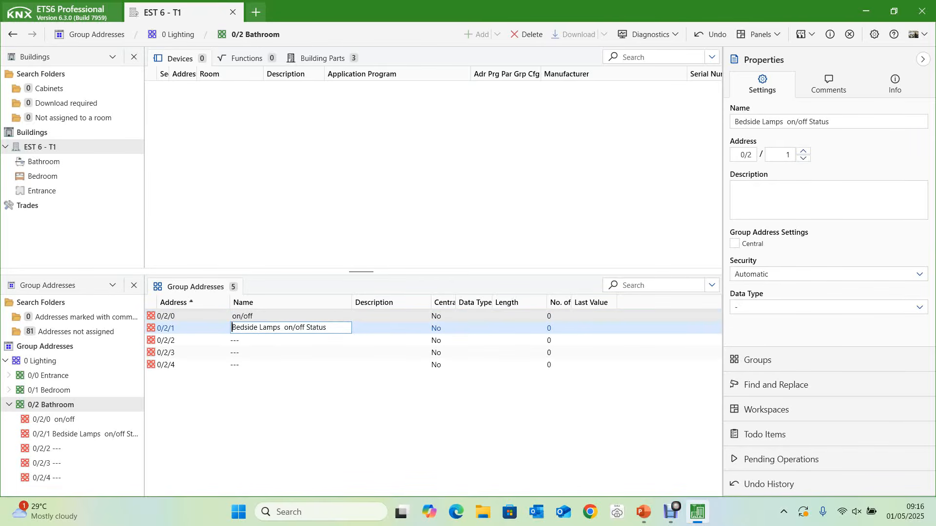
key("Delete")
key("Delete")
key("Delete")
key("Delete")
key("Delete")
key("Delete")
key("Delete")
key("Delete")
key("Delete")
key("Delete")
key("Delete")
key("Delete")
key("Delete")
key("Delete")
key("Delete")
key("Return")
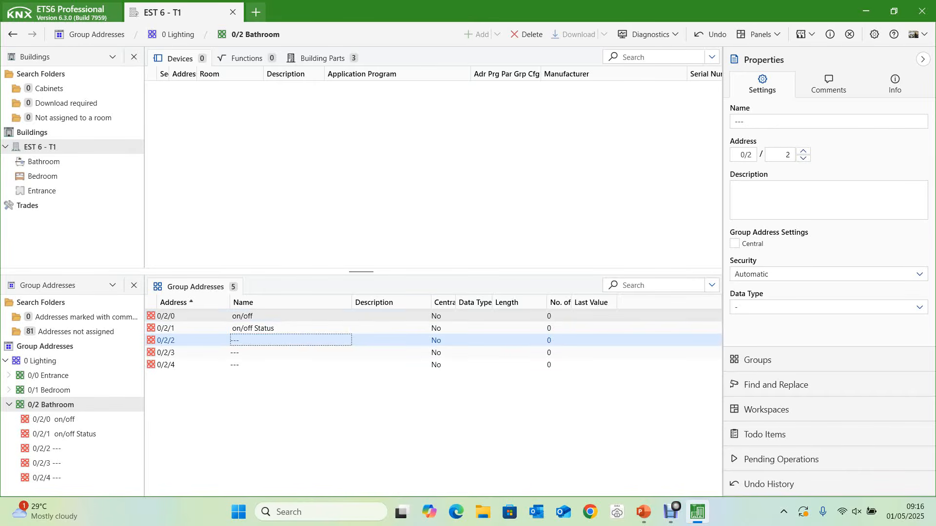
Duplicate the five Bathroom group addresses two more times, filling up the first free addresses
left_click(264, 316)
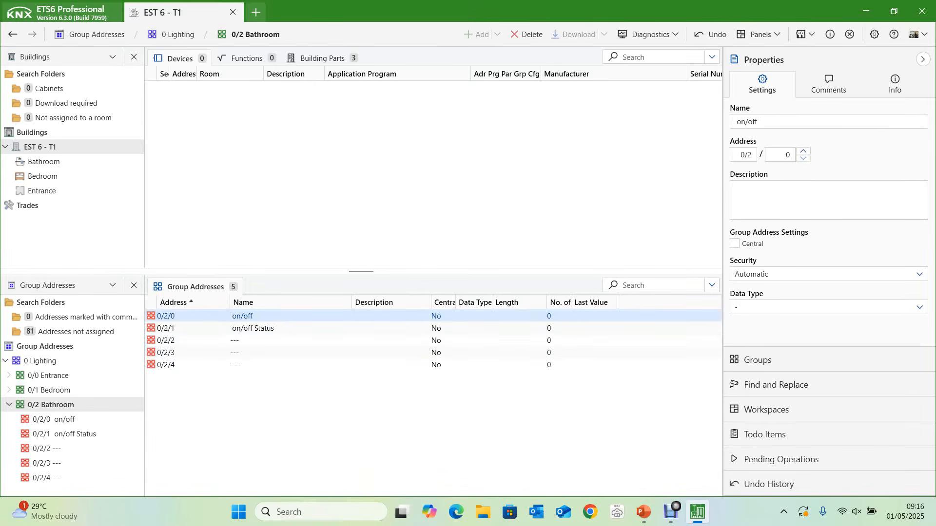
key("ctrl+a")
key("ctrl+shift+v")
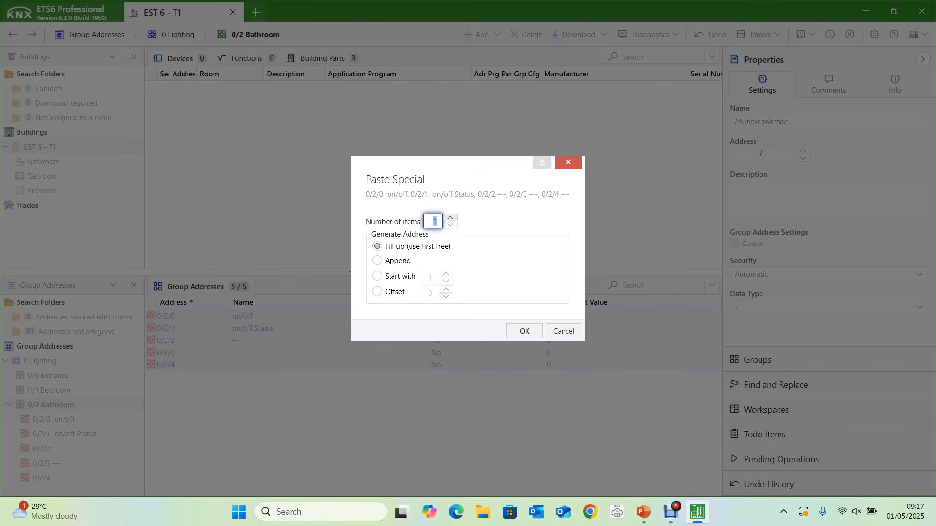
left_click(450, 218)
left_click(523, 331)
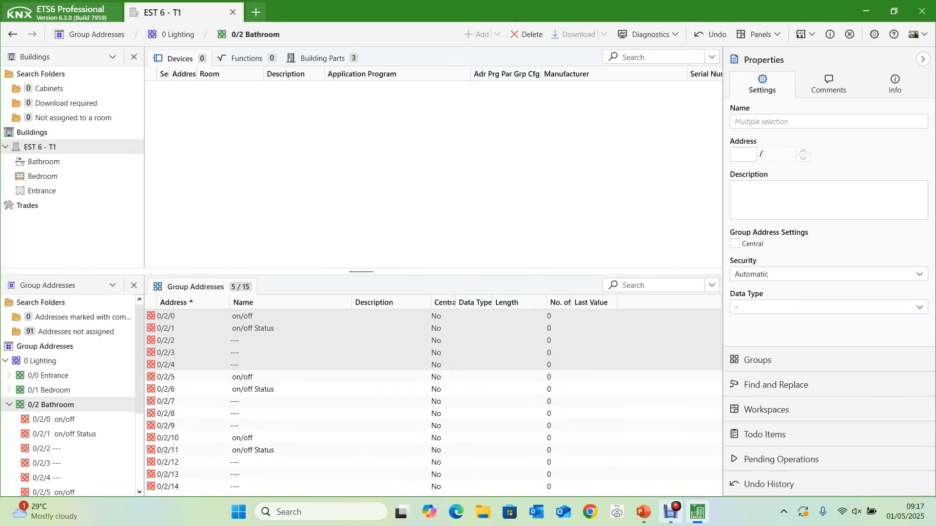
Check the Bathroom circuits on PowerPoint's Lighting Details slide and return to ETS6
mouse_move(671, 511)
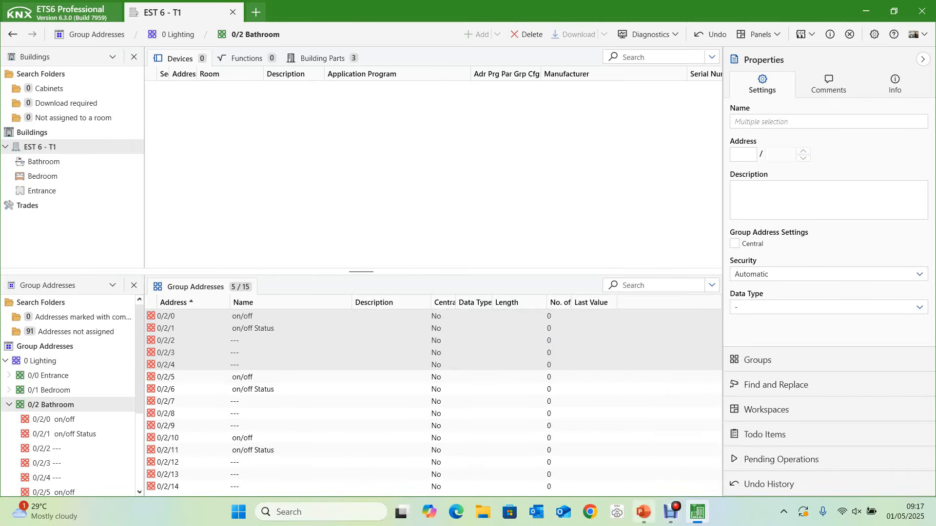
left_click(643, 512)
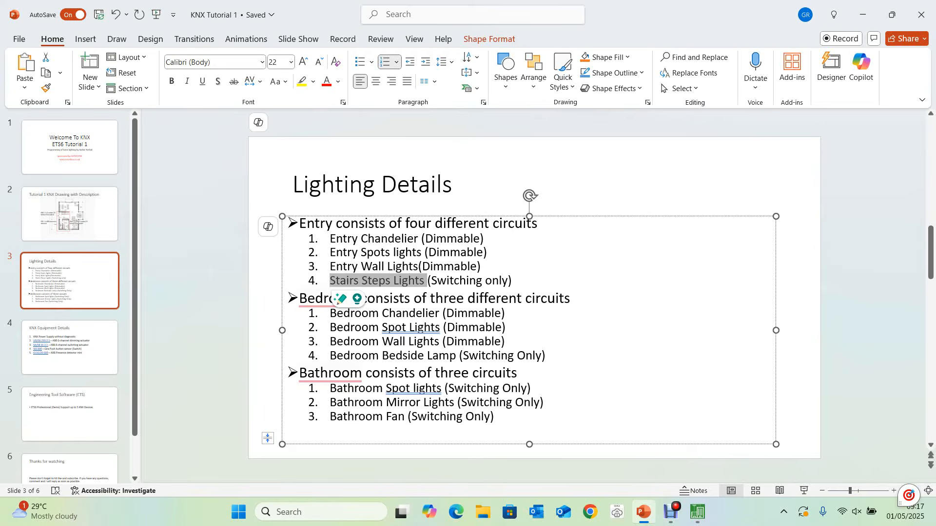
left_click(643, 511)
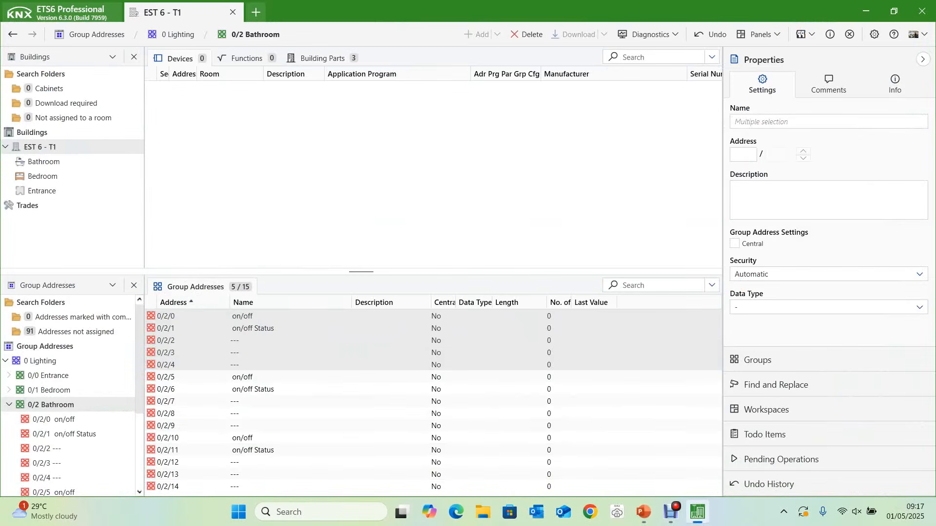
Rename group address 0/2/0 to "Spot Light on/off"
left_click(243, 316)
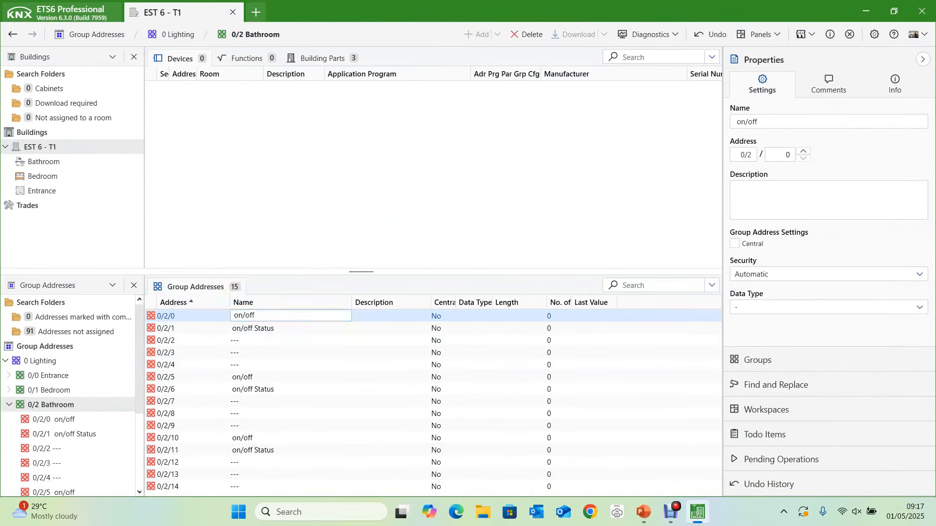
key("Home")
key("Home")
type("Spot")
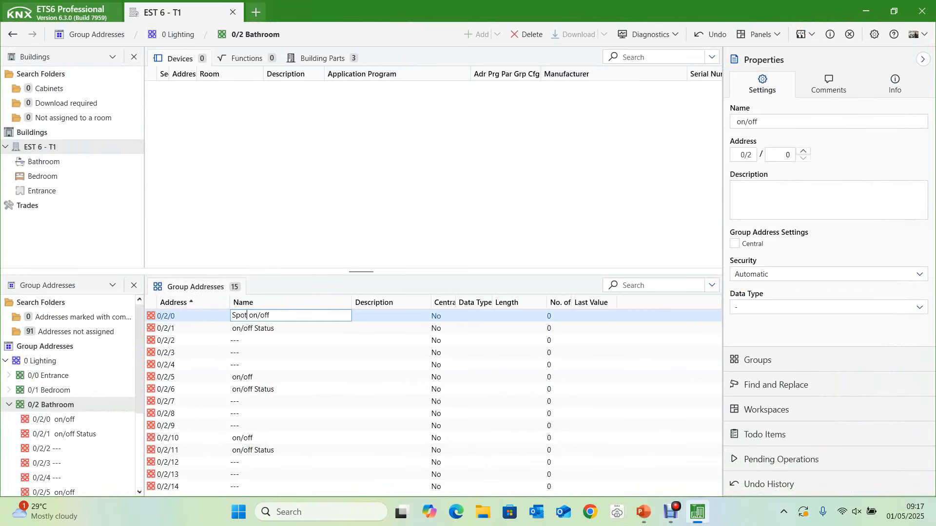
type(" Light")
key("Return")
Rename group address 0/2/1 to "Spot Light on/off Status"
key("Home")
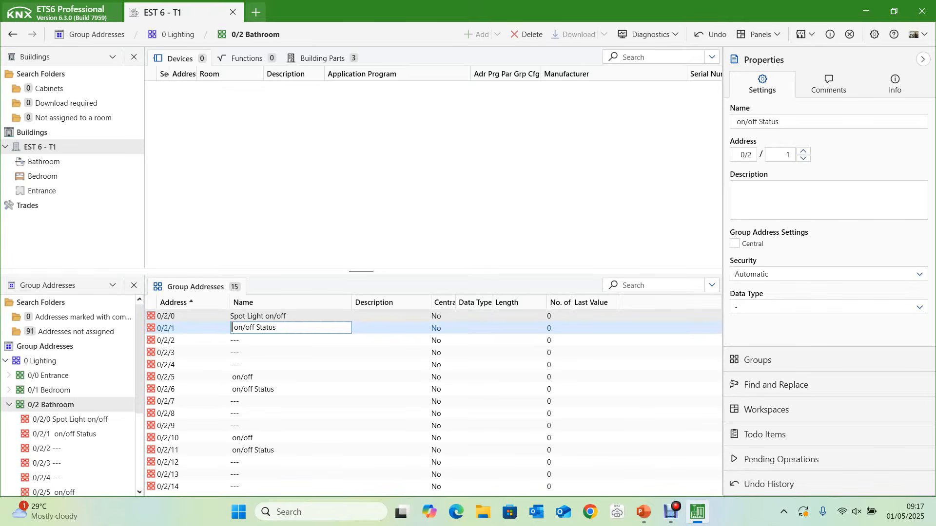
type("Spot Light")
key("Return")
Rename group address 0/2/5 to "Mirror Light on/off"
key("Return")
key("Return")
key("Return")
key("Home")
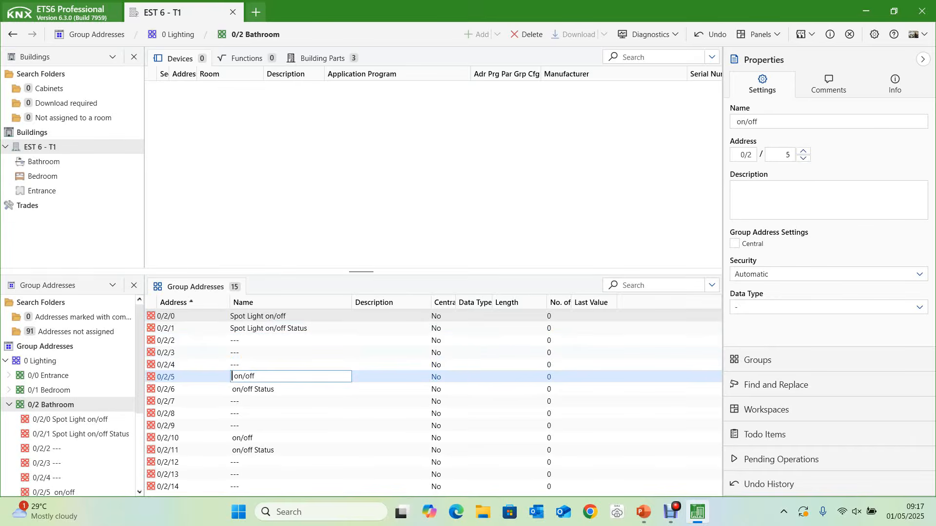
type("Mirror Light")
Copy "Mirror Light" from the name of 0/2/5 to the front of the on/off Status name of group address 0/2/6
key("shift+Left")
key("shift+Left")
key("shift+Left")
key("shift+Left")
key("shift+Left")
key("shift+Left")
key("shift+Left")
key("shift+Left")
key("shift+Left")
key("shift+Left")
key("shift+Left")
key("shift+Left")
key("ctrl+c")
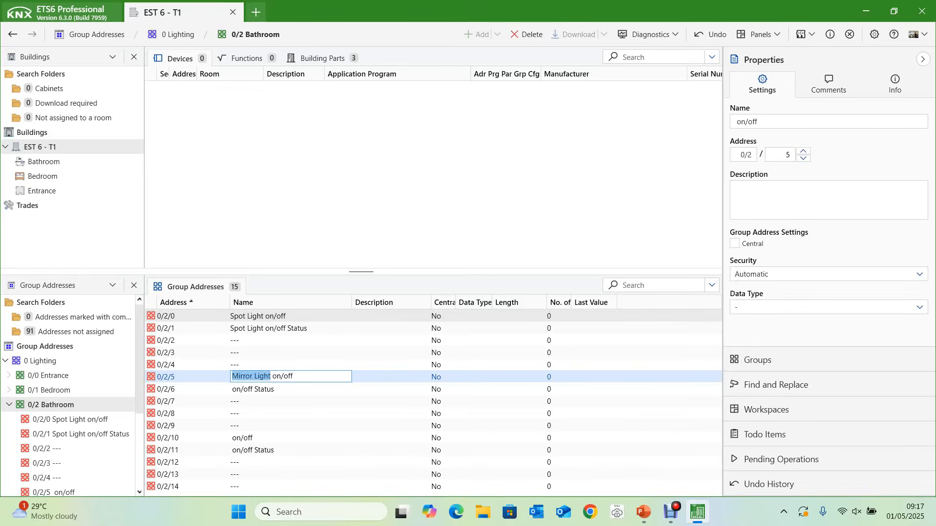
key("Down")
key("Left")
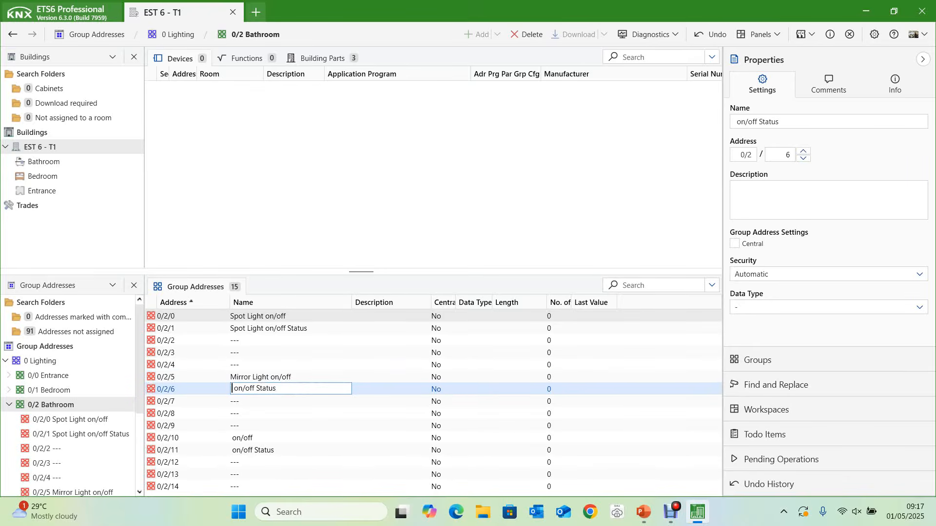
key("ctrl+v")
Rename group address 0/2/10 to "Fan on/off"
key("Down")
key("Down")
key("Down")
key("Down")
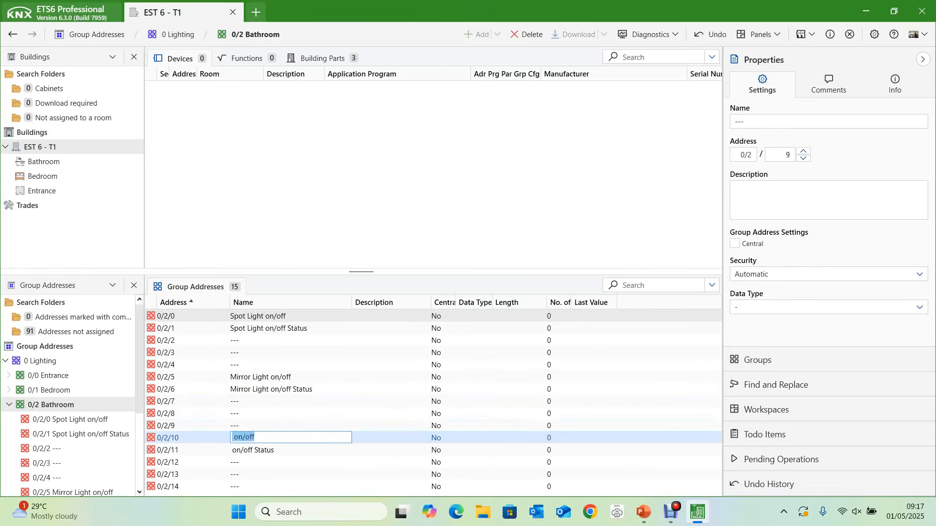
key("Left")
type("Fan")
key("Down")
Rename group address 0/2/11 to "Fan on/off Status"
key("Left")
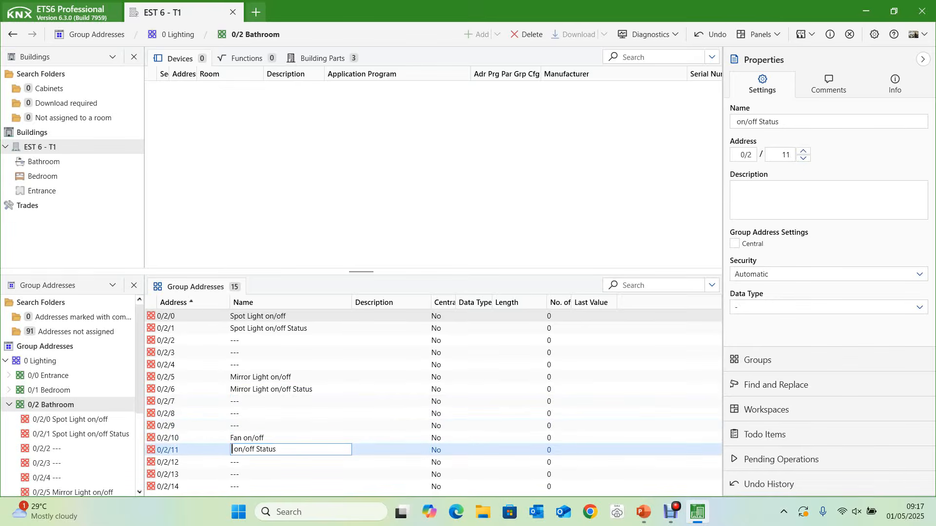
type("Fan")
key("Down")
key("Down")
key("Down")
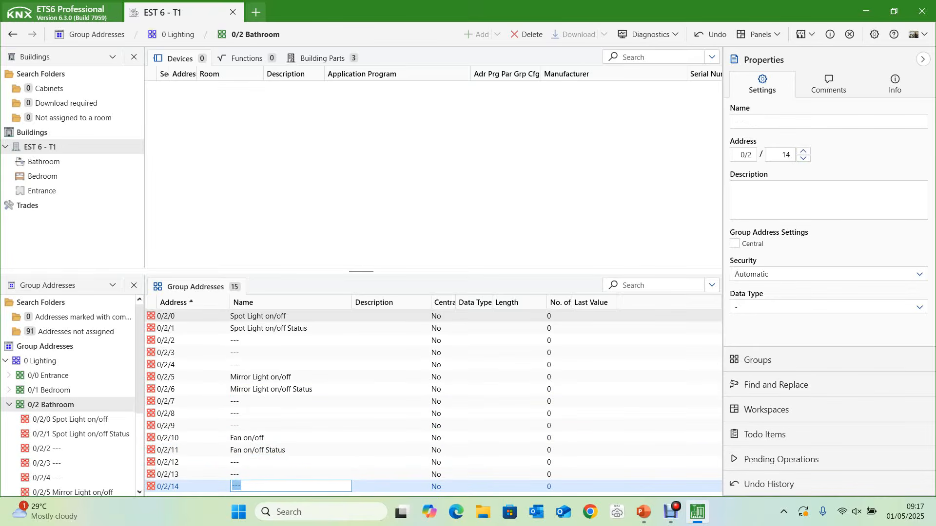
Duplicate group address 0/2/10 once with Paste Special, filling up the first free address
key("Up")
key("Up")
key("Up")
key("Up")
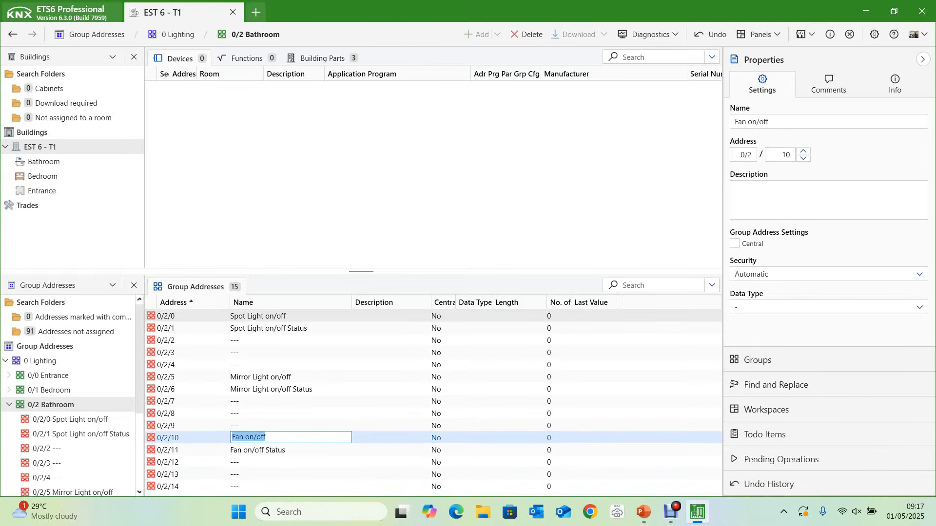
key("Return")
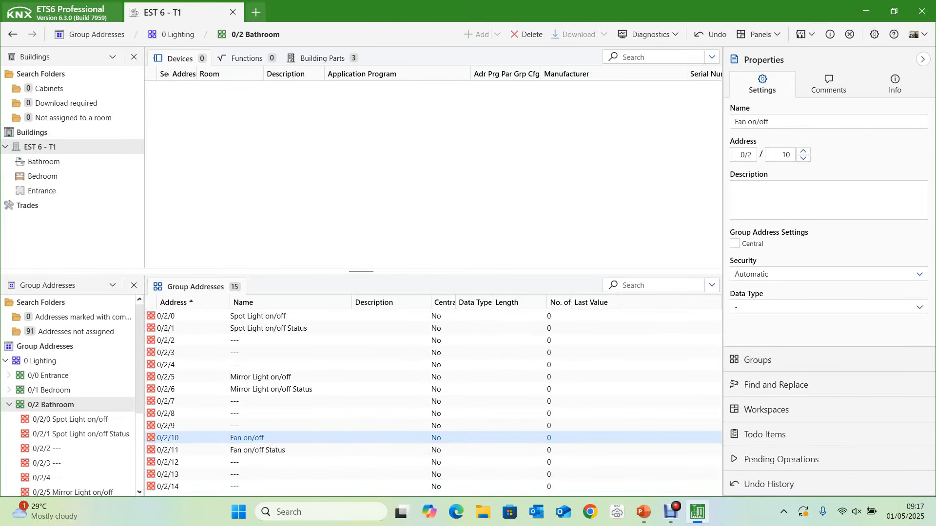
key("ctrl+shift+v")
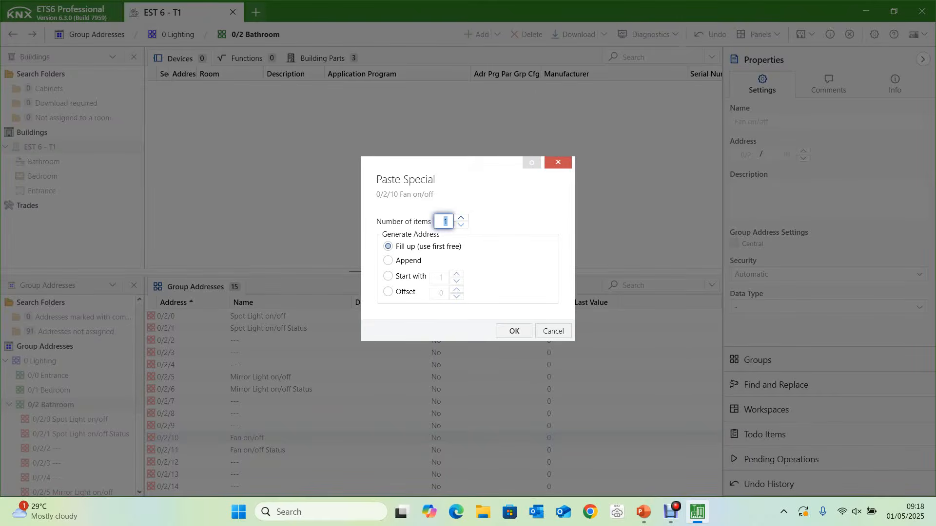
key("Return")
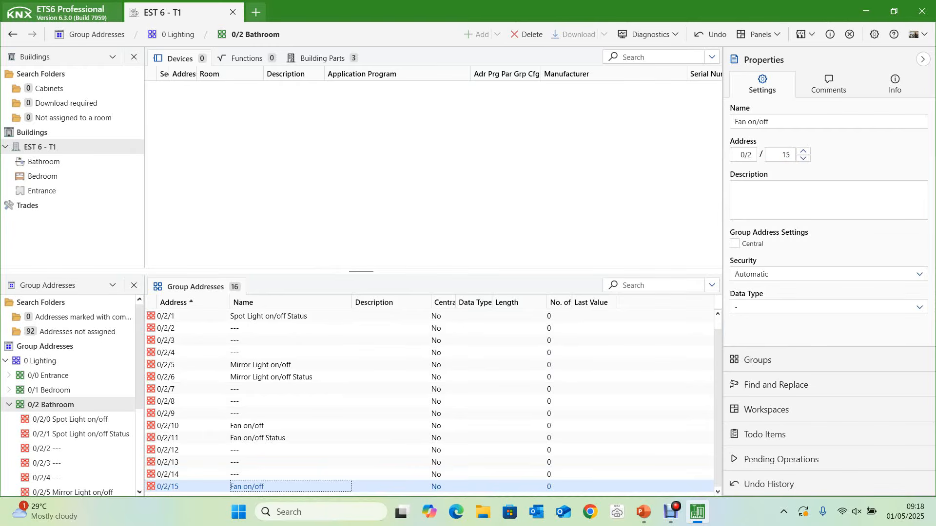
Rename the duplicated group address 0/2/15 to "Bathroom on/off"
key("F2")
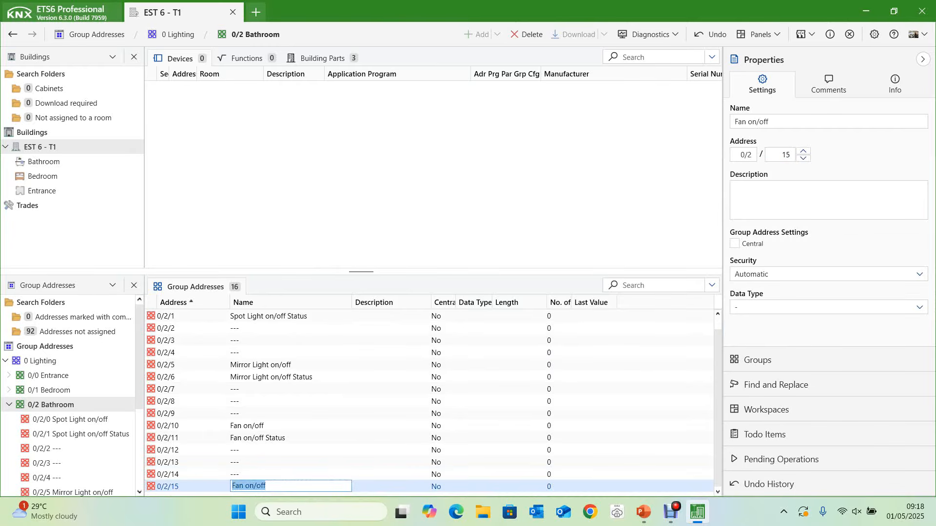
left_click(245, 486)
key("BackSpace")
key("BackSpace")
key("BackSpace")
key("BackSpace")
type("Bathroom")
Duplicate the placeholder group address 0/2/12 four times with Paste Special, filling up the first free addresses
left_click(291, 450)
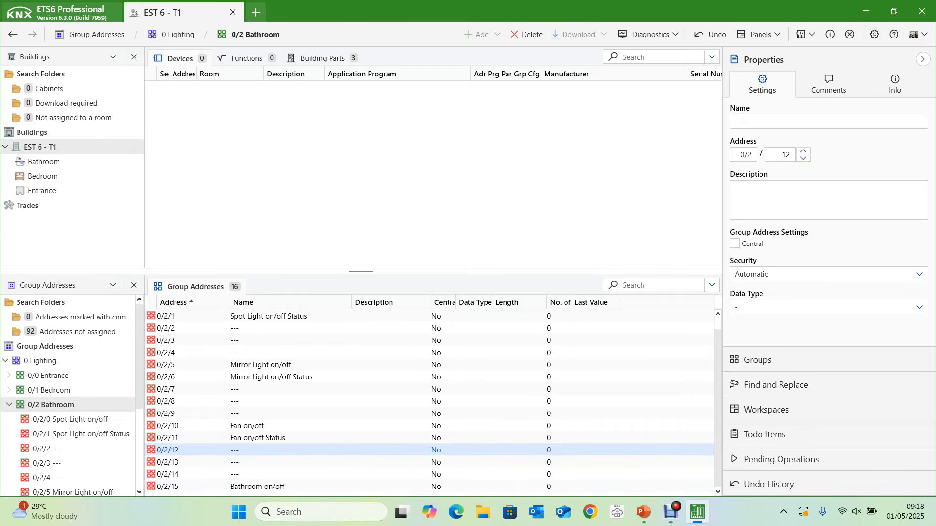
key("ctrl+shift+v")
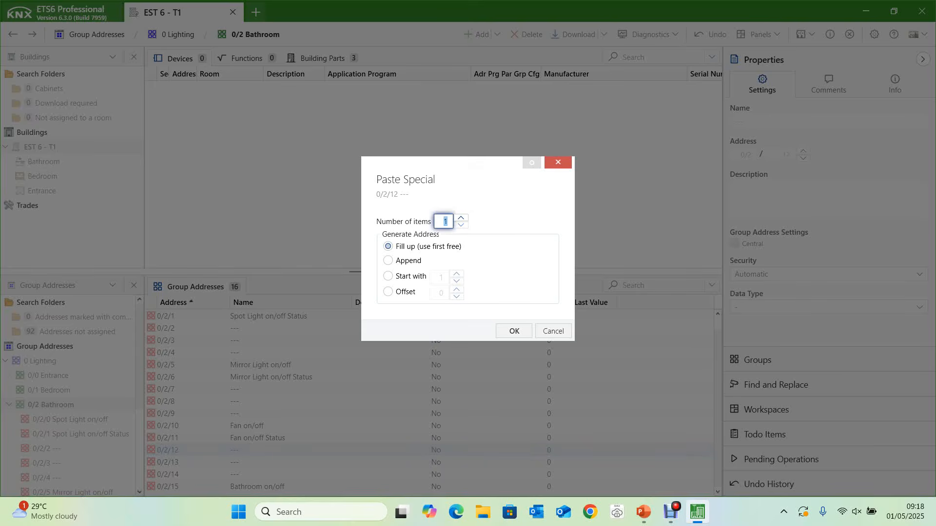
type("3")
key("Up")
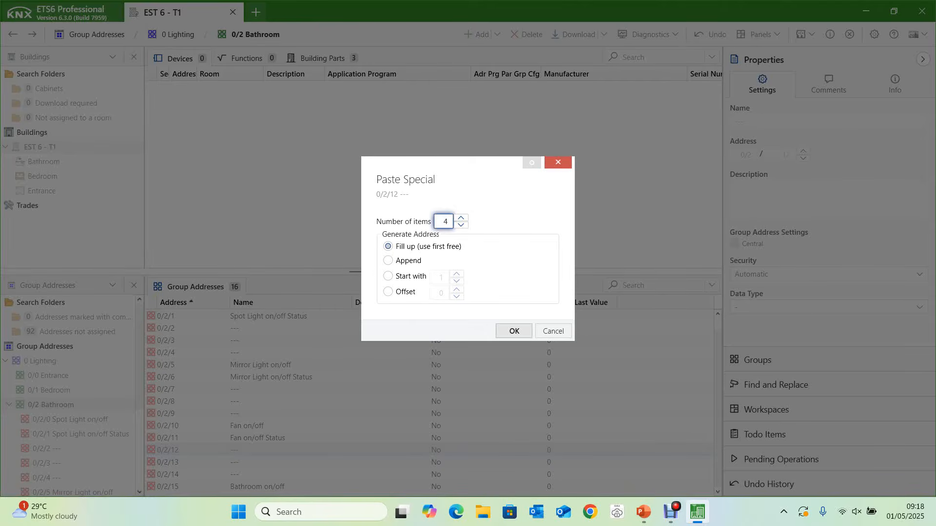
key("Return")
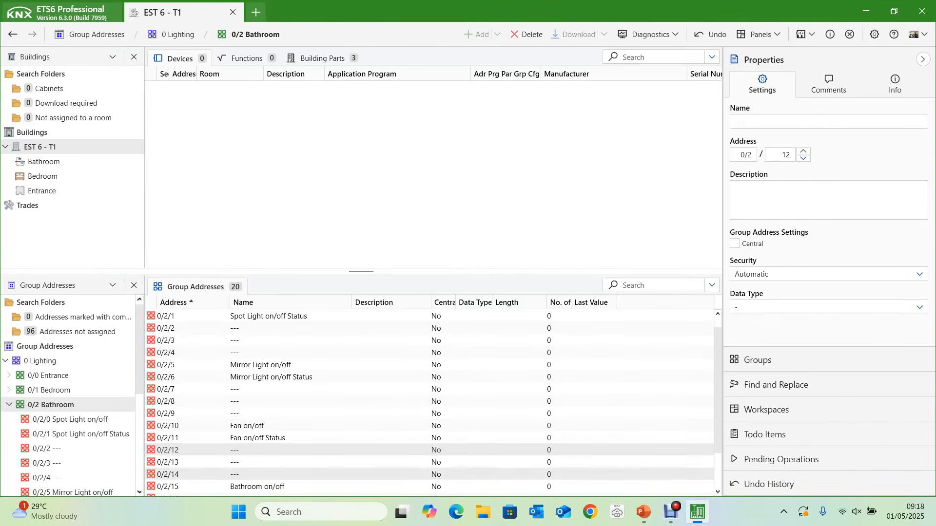
left_click_drag(717, 390, 717, 424)
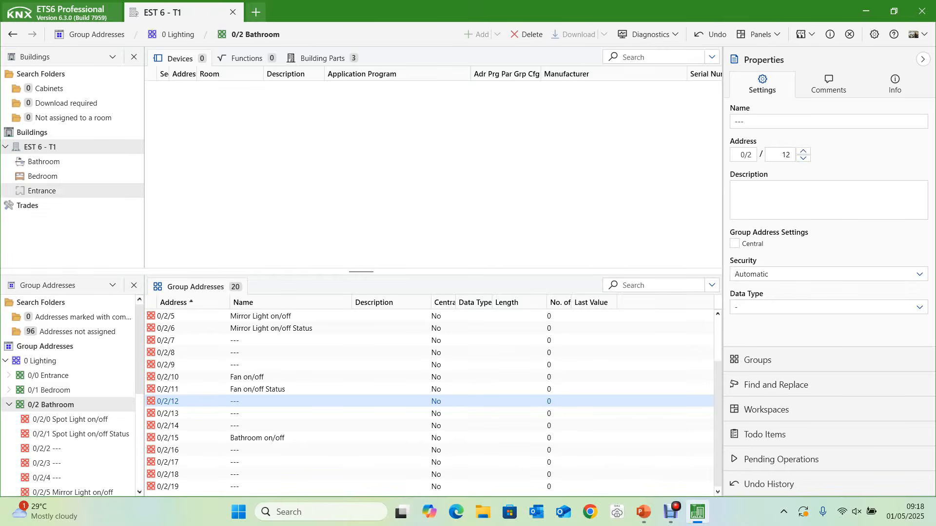
Add one cabinet named "LCP" to the Entrance room
left_click(42, 190)
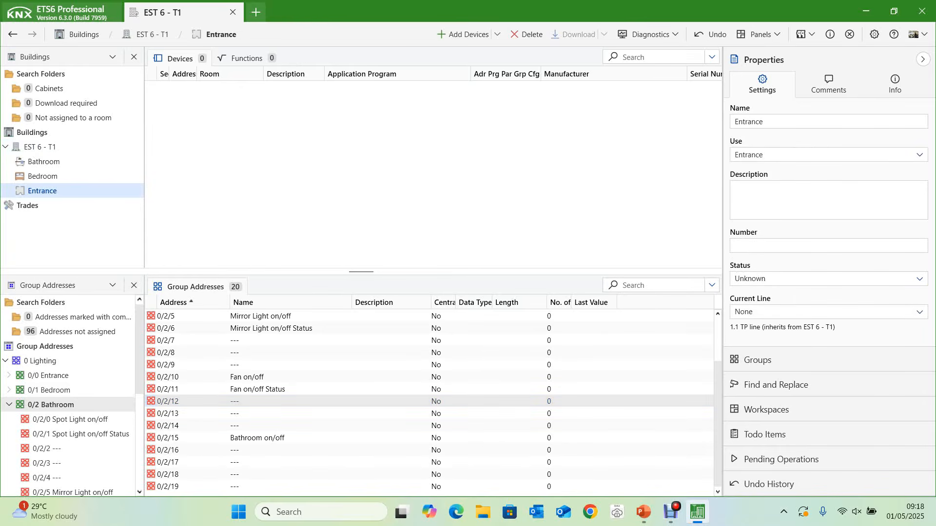
right_click(33, 190)
mouse_move(58, 262)
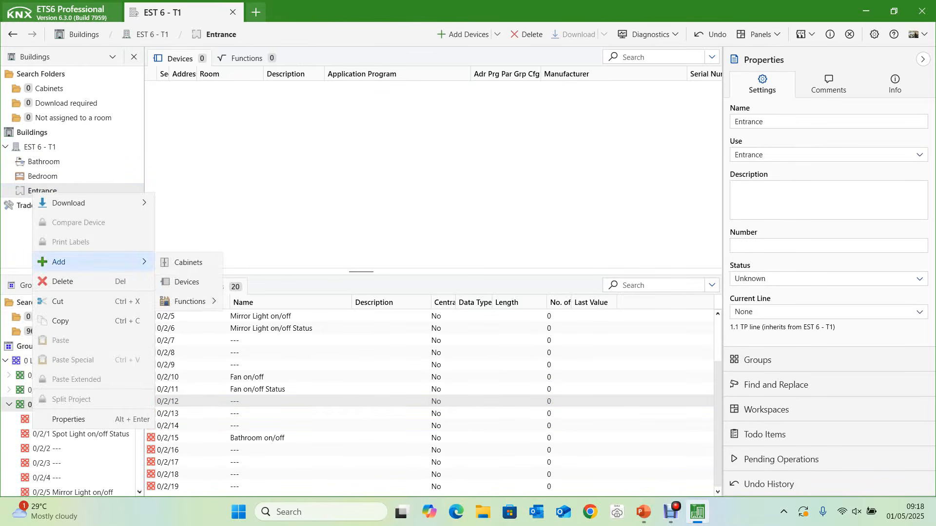
left_click(188, 262)
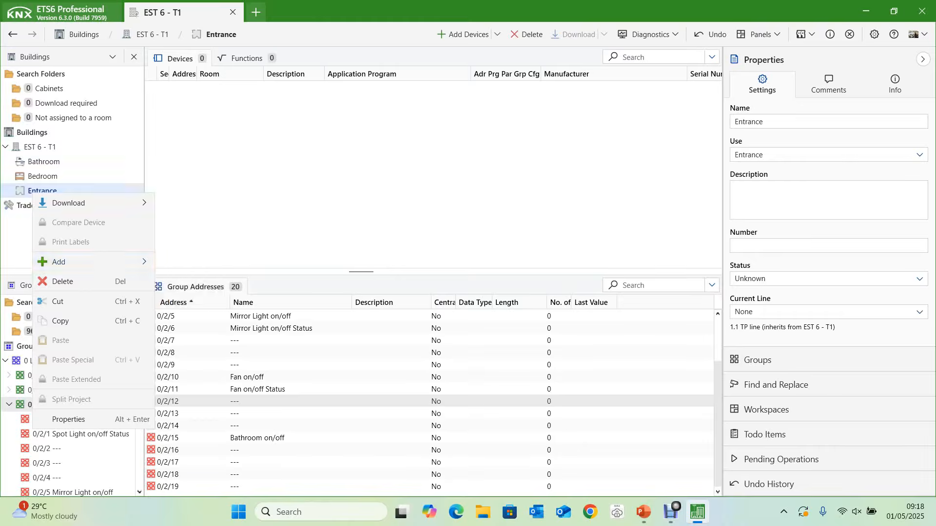
type("LCP")
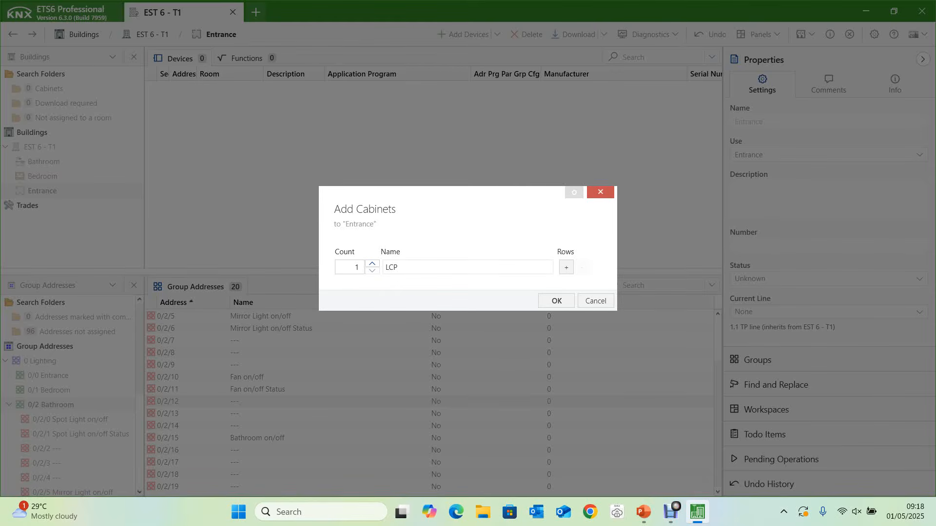
key("Return")
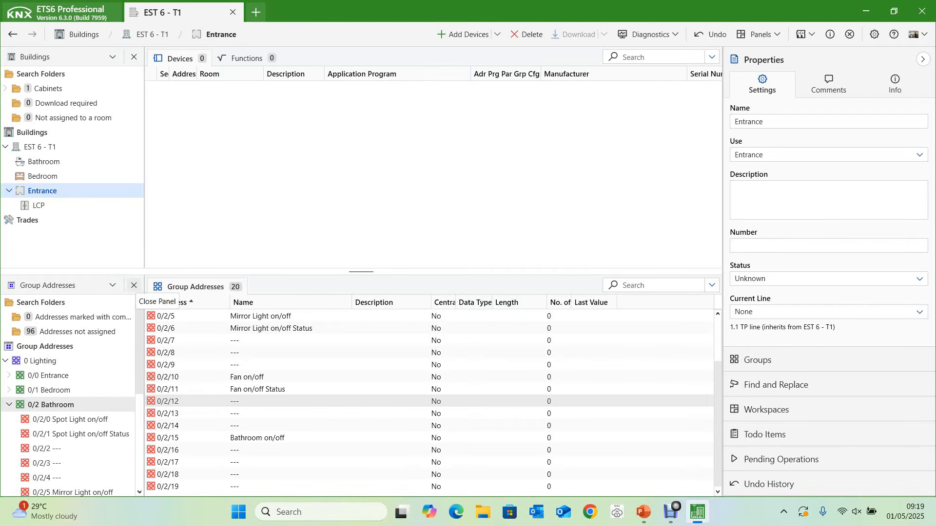
Close the Group Addresses view and open the product Catalog with the LCP cabinet as the selected location
left_click(133, 286)
left_click(134, 285)
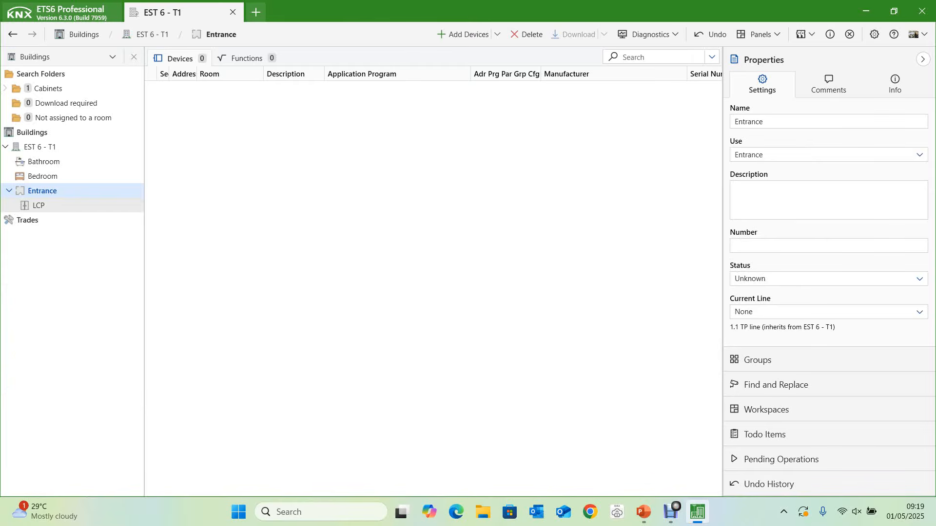
left_click(38, 205)
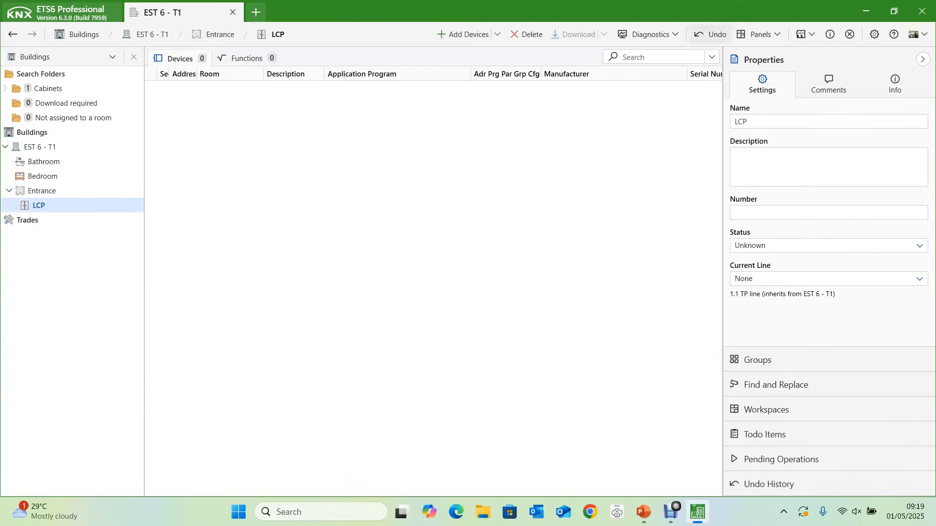
left_click(759, 34)
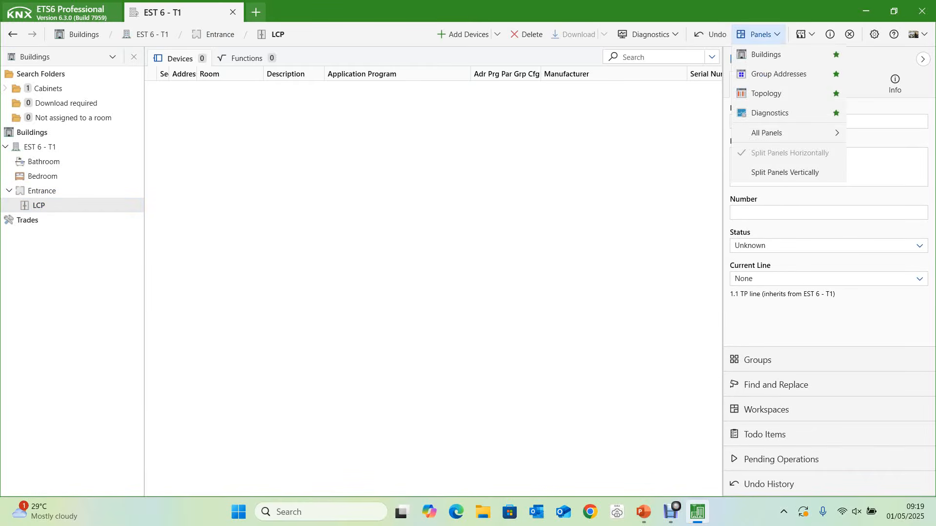
mouse_move(767, 133)
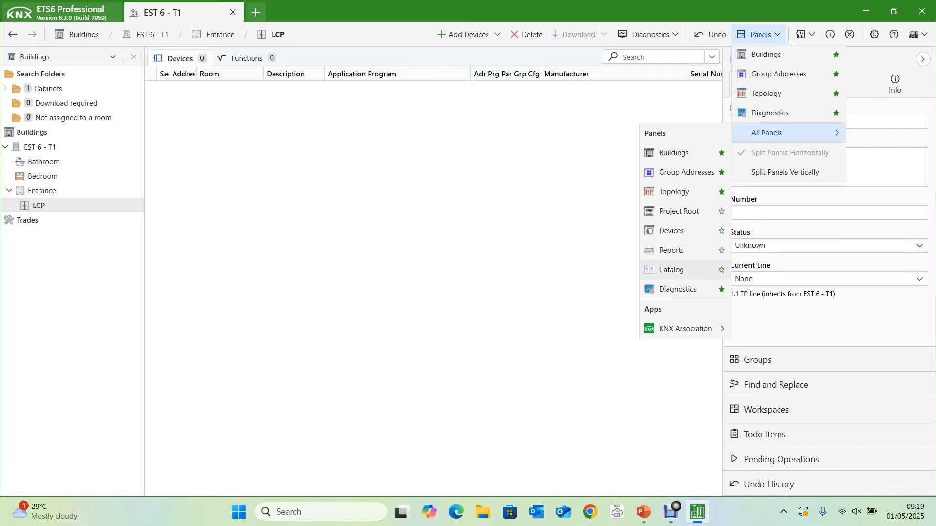
left_click(673, 270)
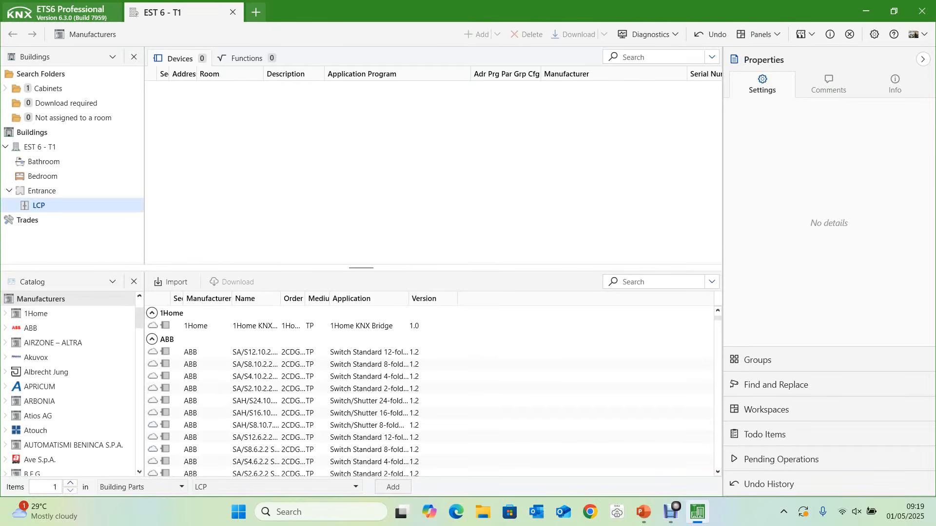
Search the catalog for ud/s, check the dimming actuator model in the PowerPoint equipment list, and add the ABB UD/S6.210.2.1 to the LCP cabinet
left_click(634, 282)
type("ud")
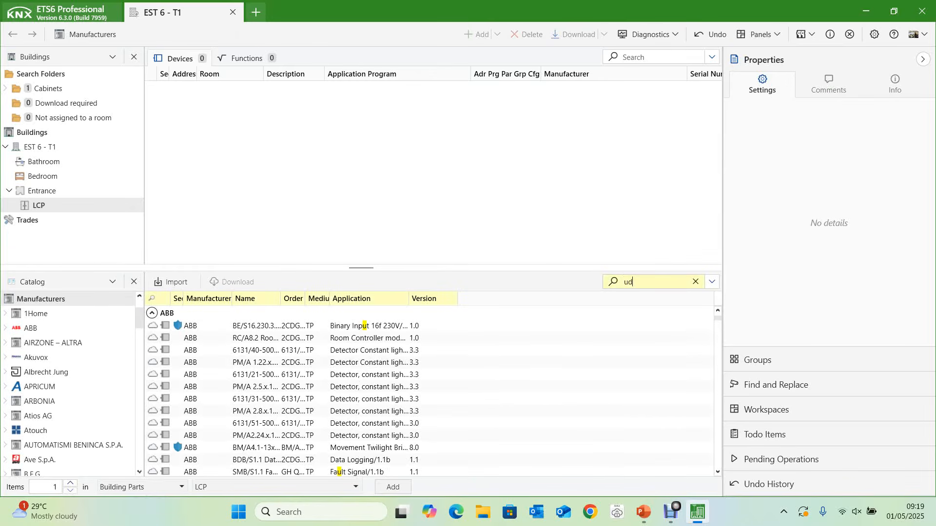
type("/s")
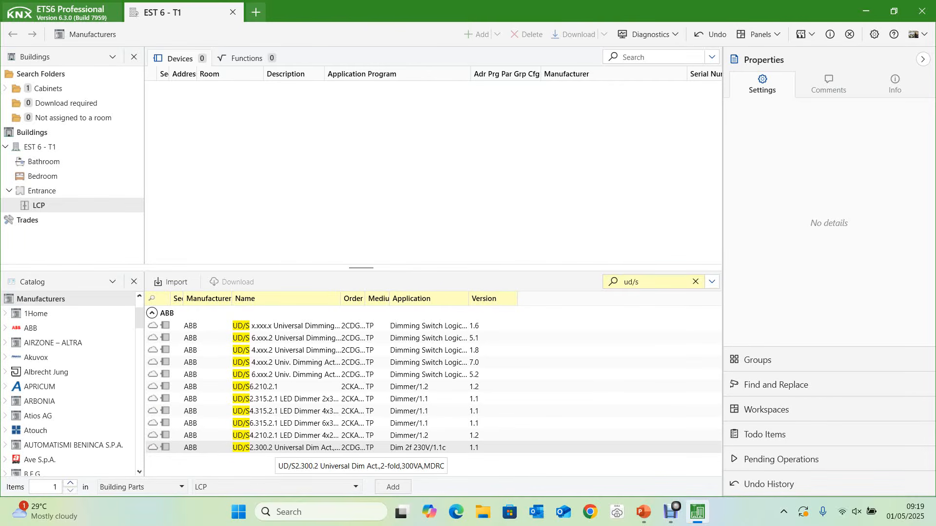
left_click(263, 386)
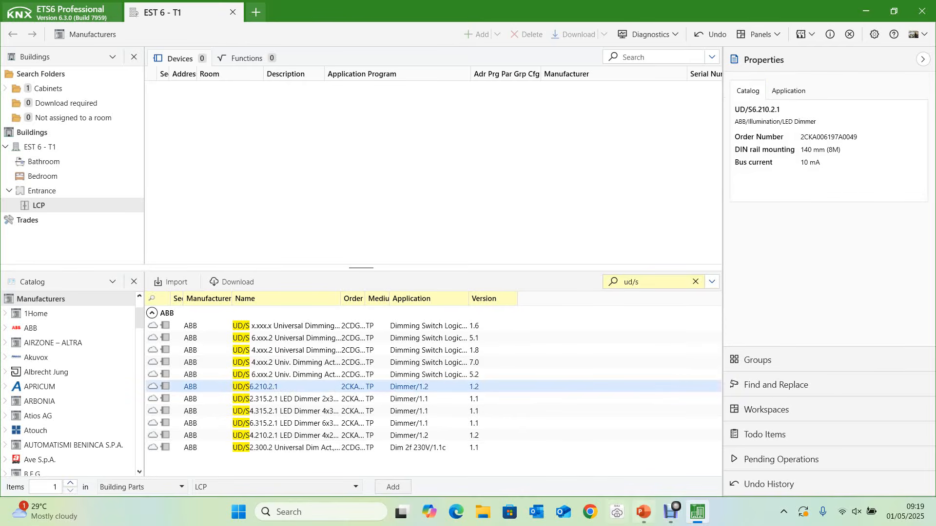
left_click(644, 512)
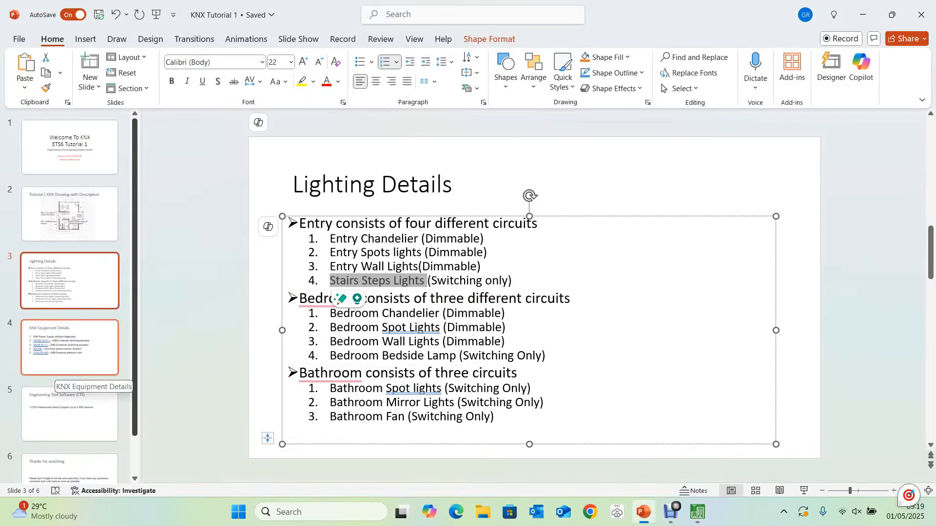
left_click(69, 348)
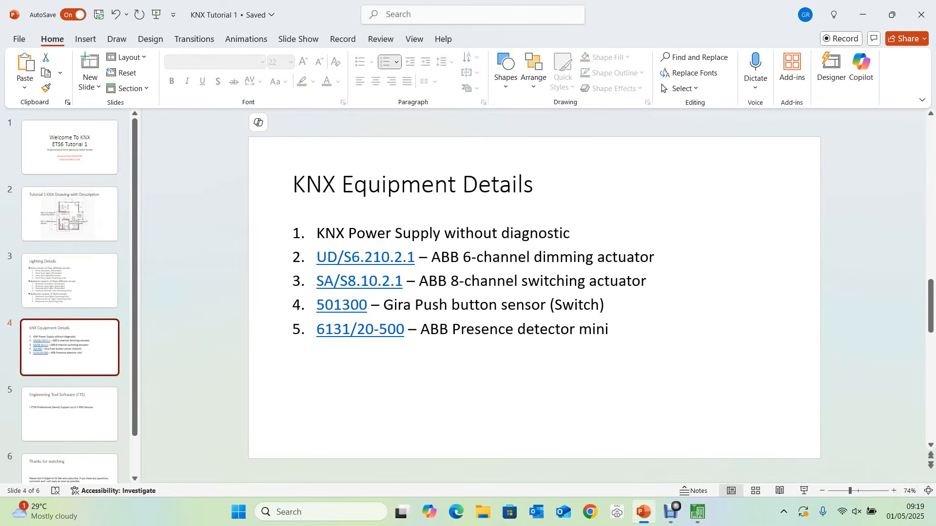
left_click(697, 512)
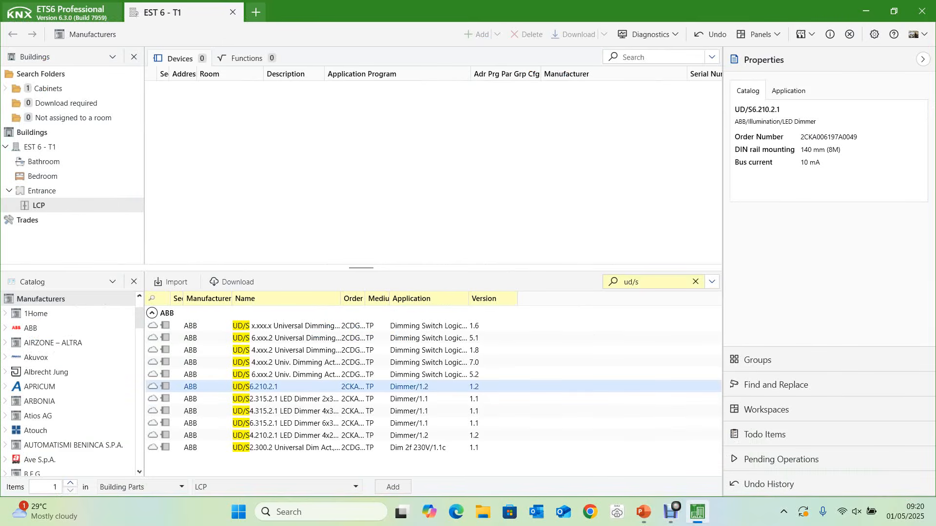
left_click_drag(264, 387, 38, 206)
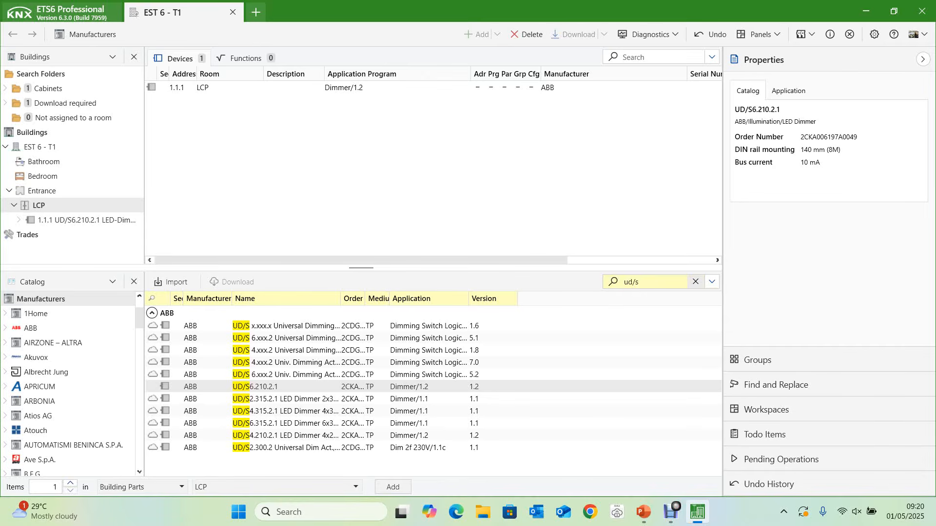
Search the catalog for the ABB 8-channel switching actuator sa/s8.10.2.1, checking its model number in the PowerPoint equipment list
left_click(696, 281)
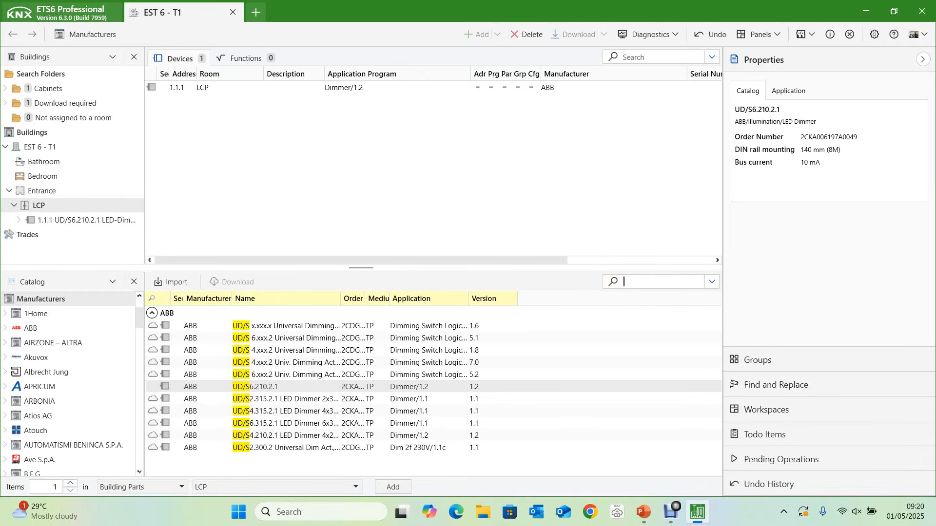
type("s")
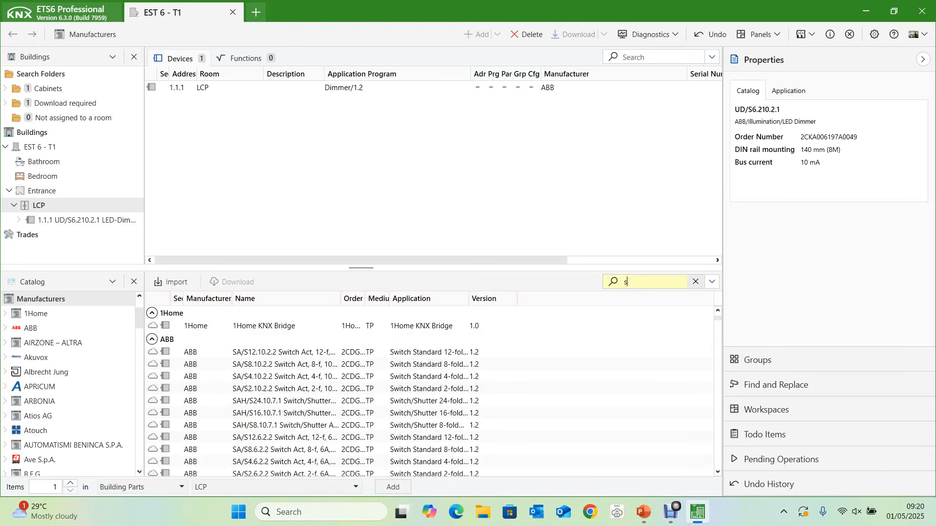
type("a/")
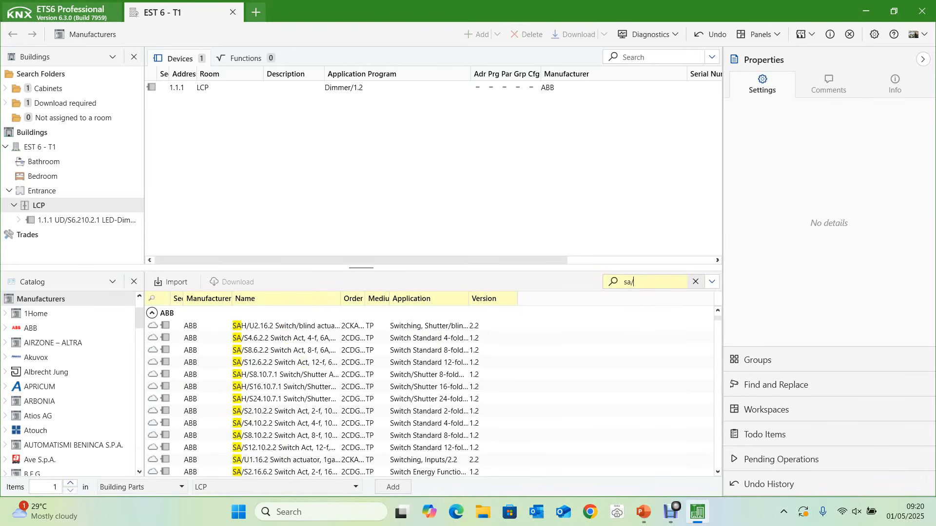
type("s")
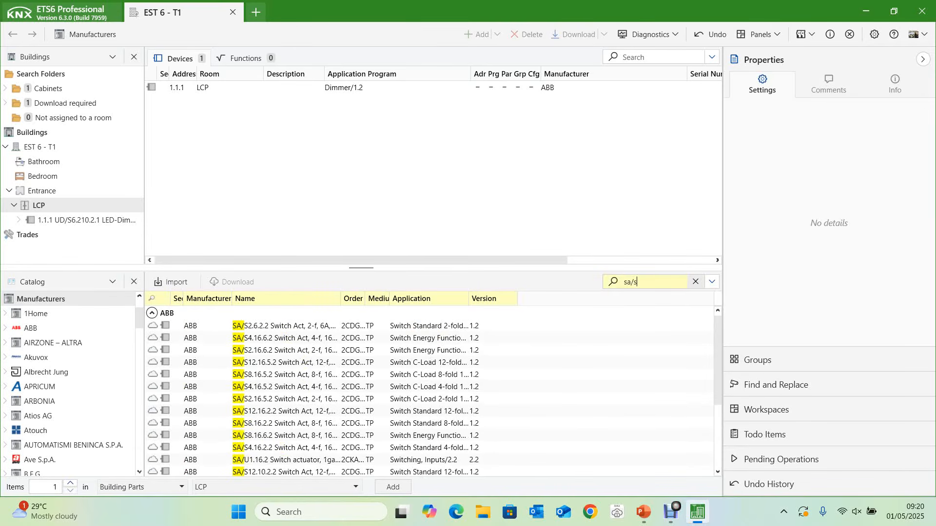
type("8")
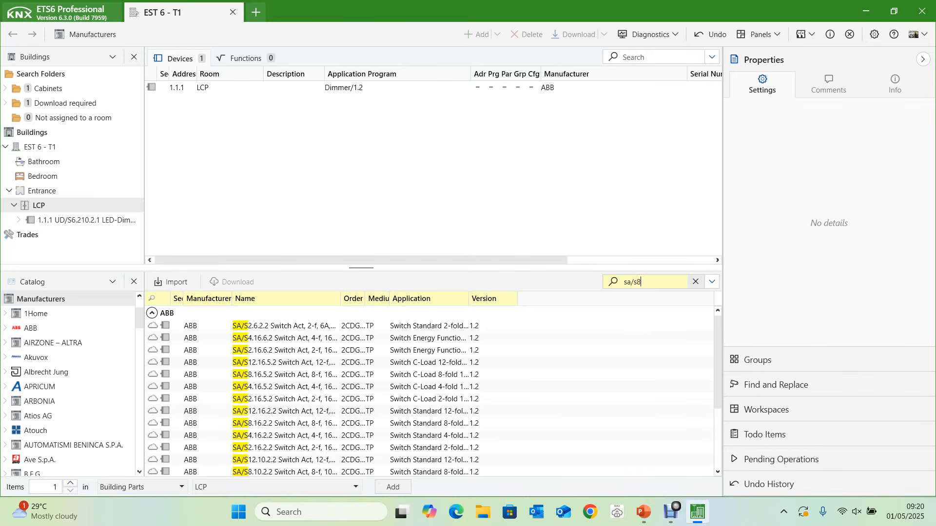
left_click(643, 511)
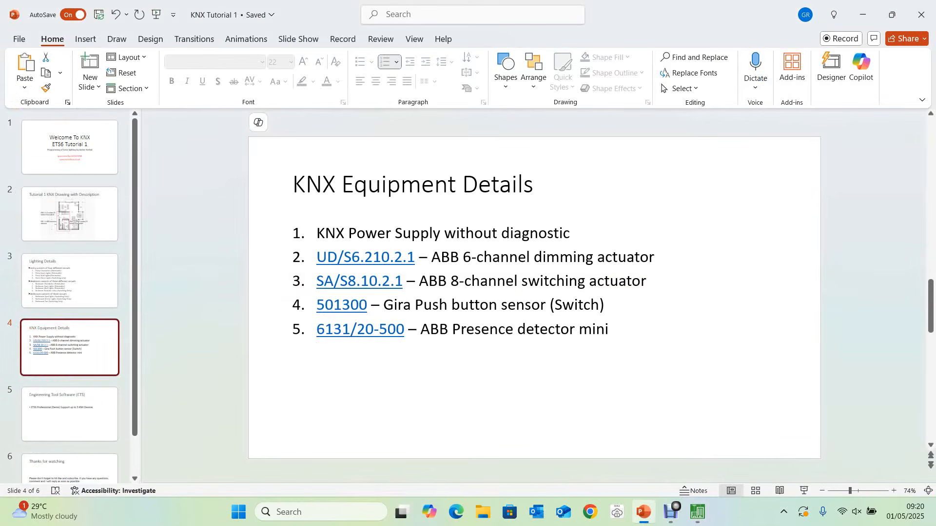
key("alt+Tab")
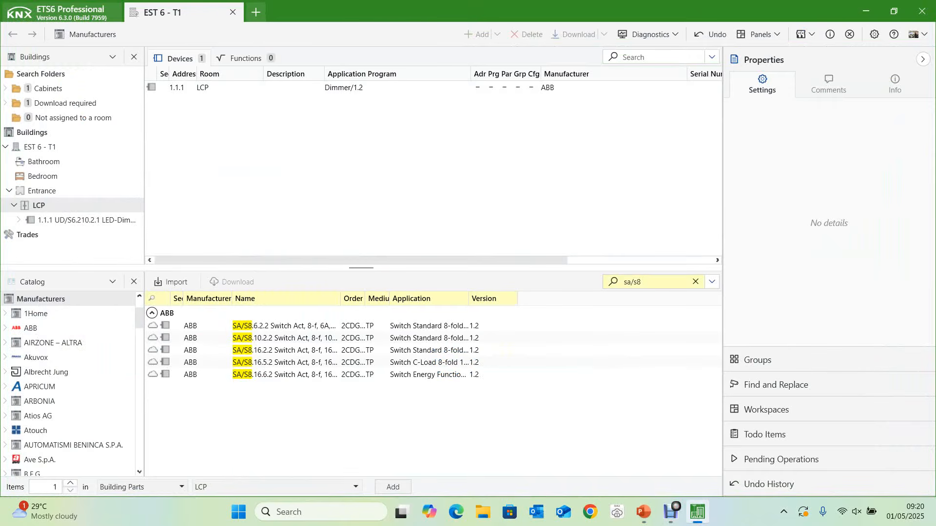
type(".10")
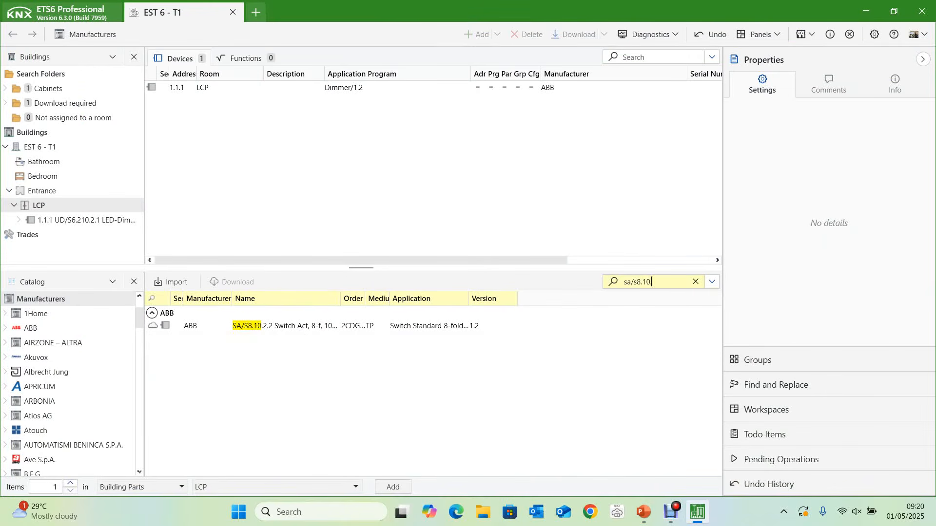
type(".2.1")
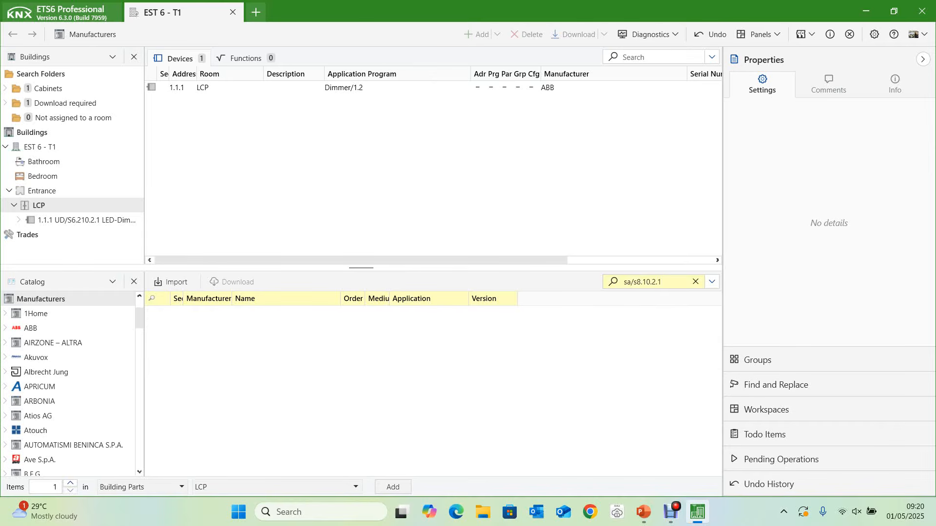
Shorten the catalog search to sa/s8.10.2. and add the ABB SA/S8.10.2.2 switch actuator to the LCP cabinet
key("BackSpace")
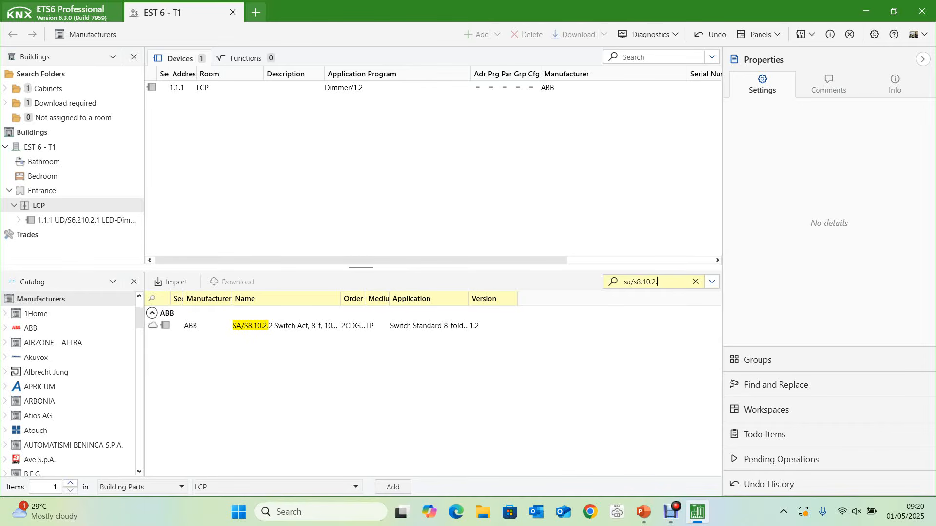
left_click(285, 326)
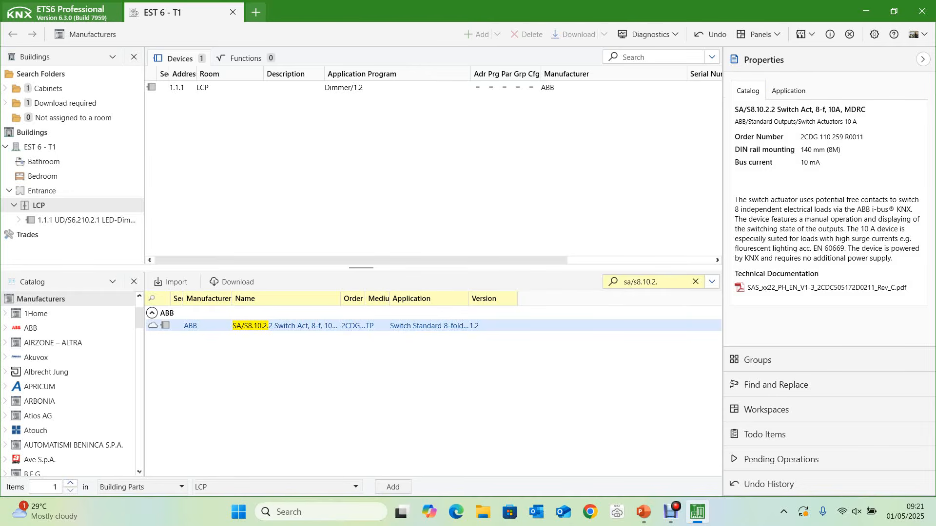
left_click_drag(285, 326, 282, 160)
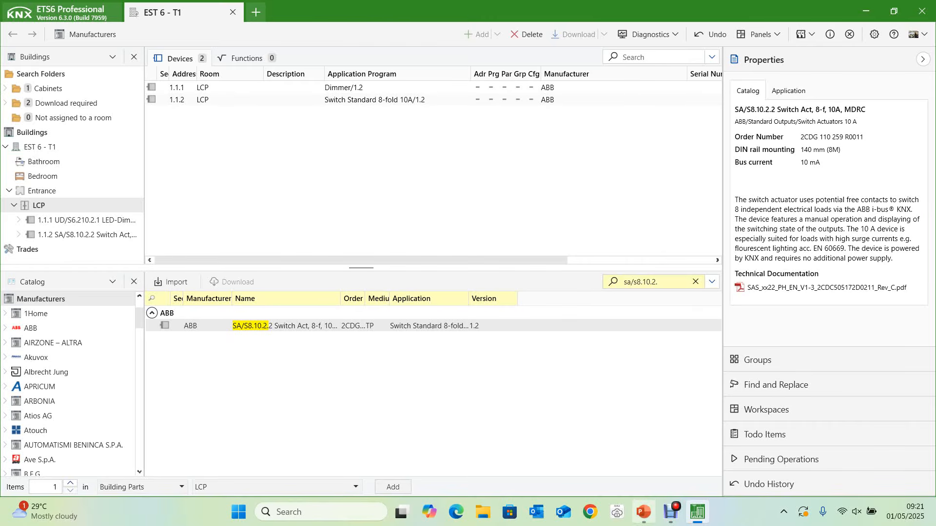
Check the Gira push button model in the PowerPoint equipment list, search the catalog for 5013, and widen the Order Number column
left_click(644, 512)
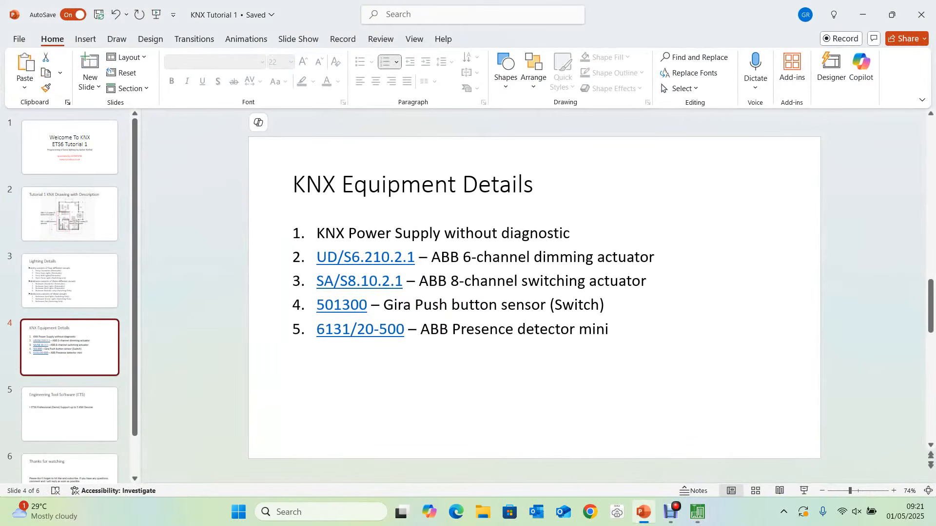
left_click(644, 513)
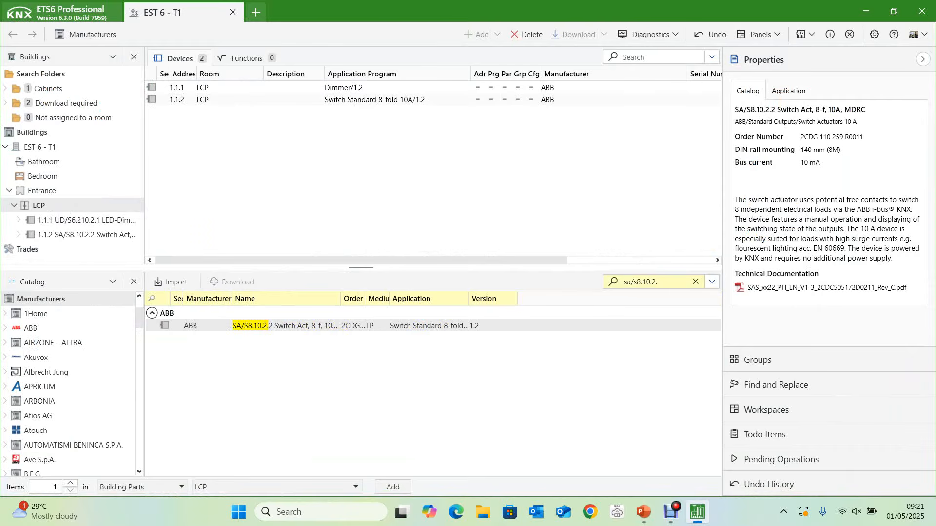
left_click(696, 281)
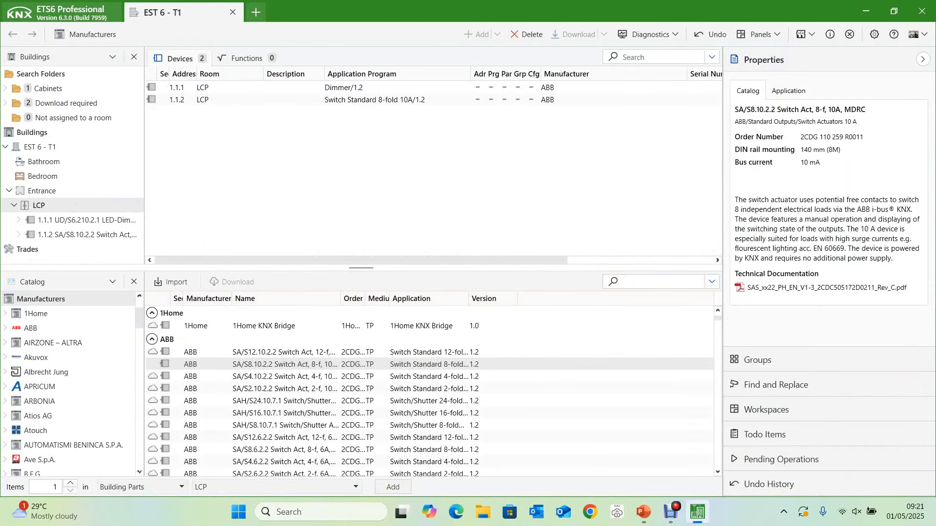
type("501")
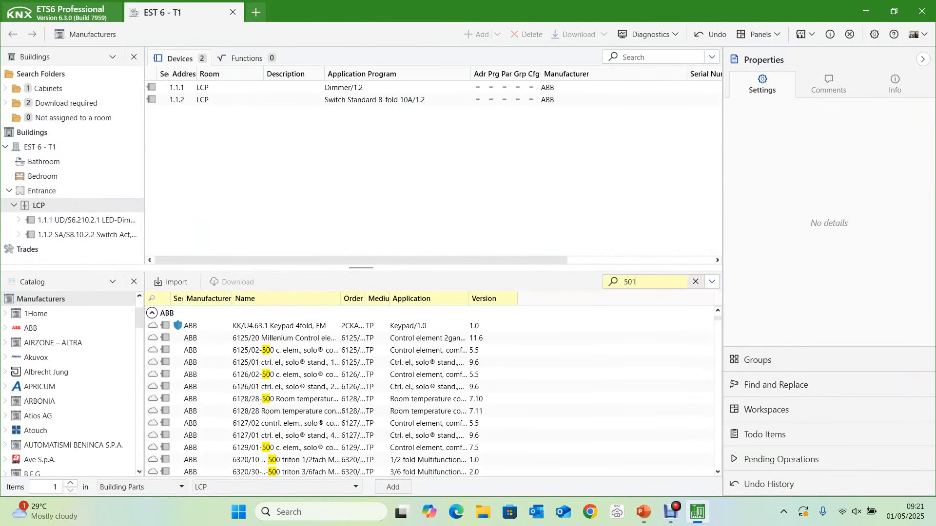
type("3")
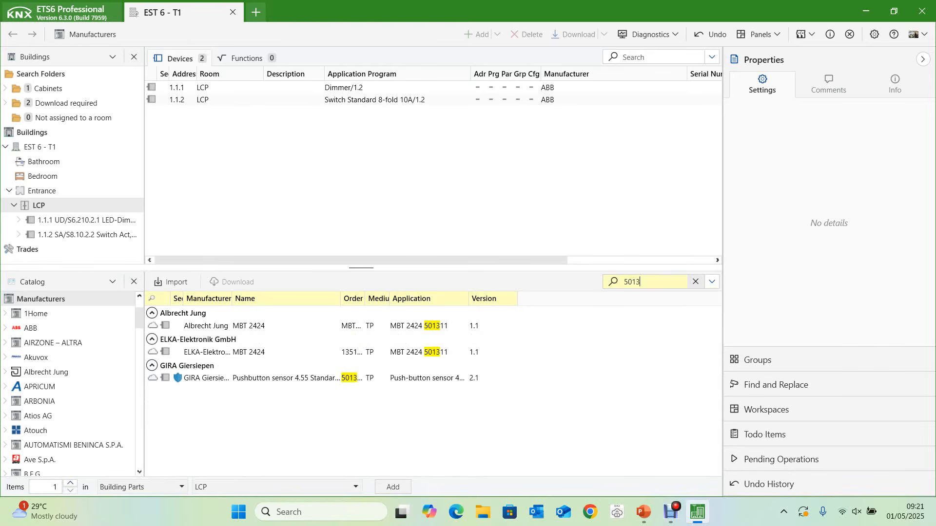
type("00")
key("BackSpace")
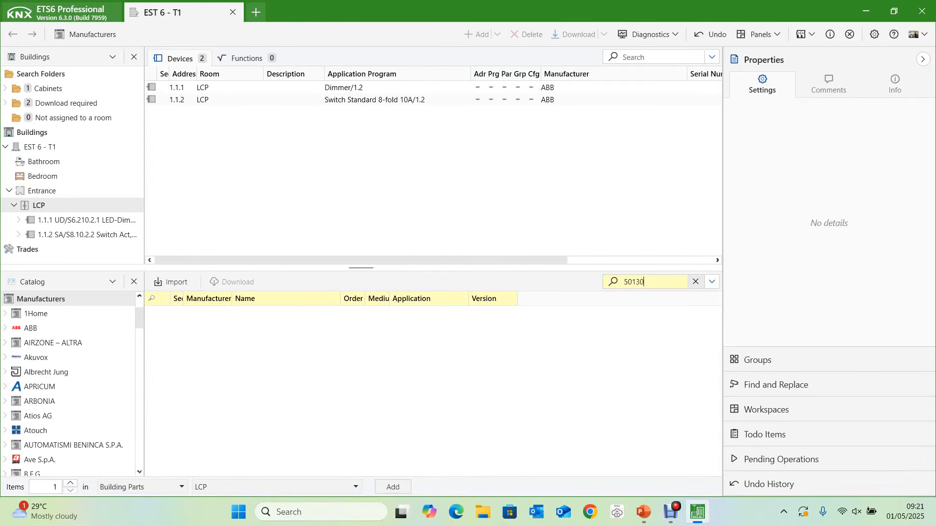
key("BackSpace")
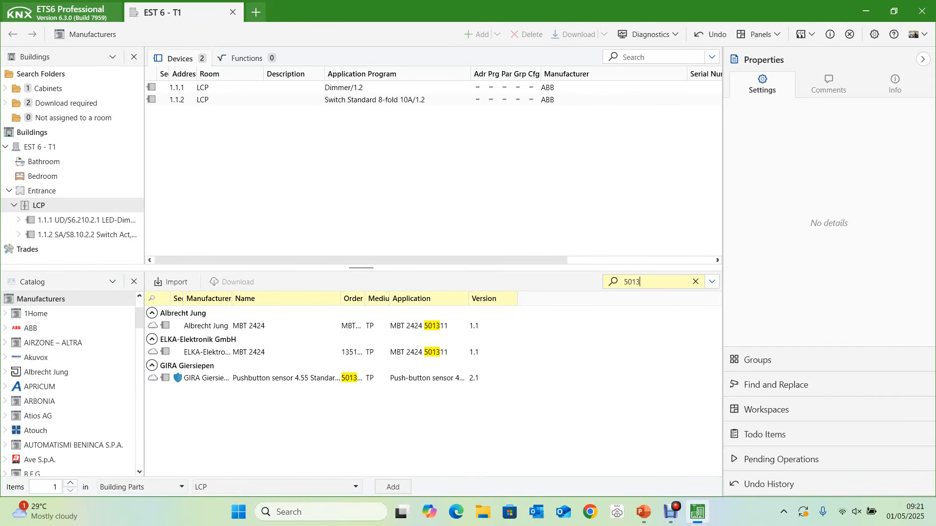
left_click_drag(365, 299, 422, 298)
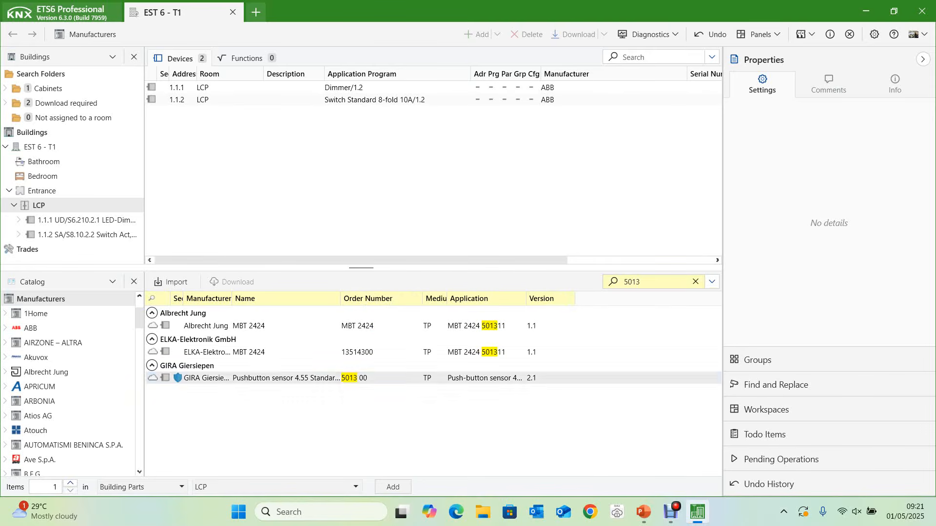
Add the GIRA Pushbutton sensor 4.55 Standard, 3-gang (5013 00) to both the Entrance and the Bedroom, declining to set a project password
left_click(380, 378)
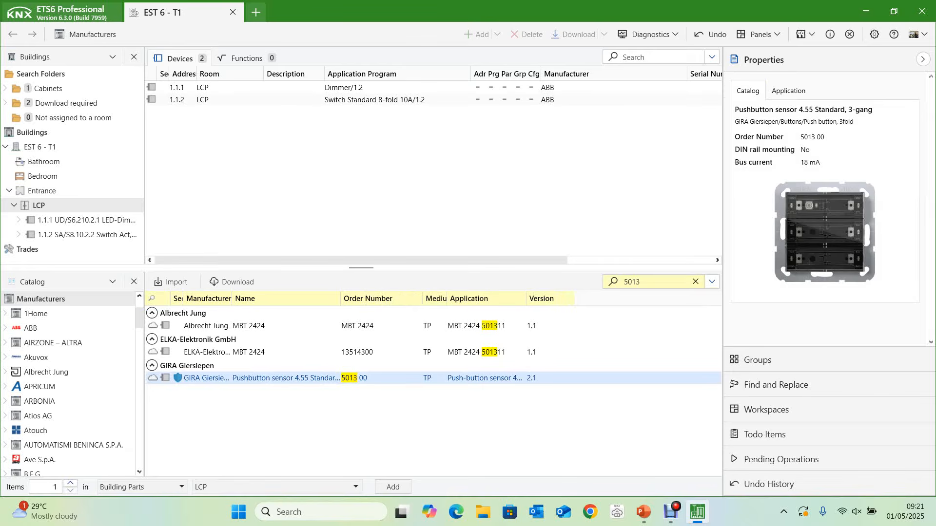
left_click_drag(154, 379, 55, 196)
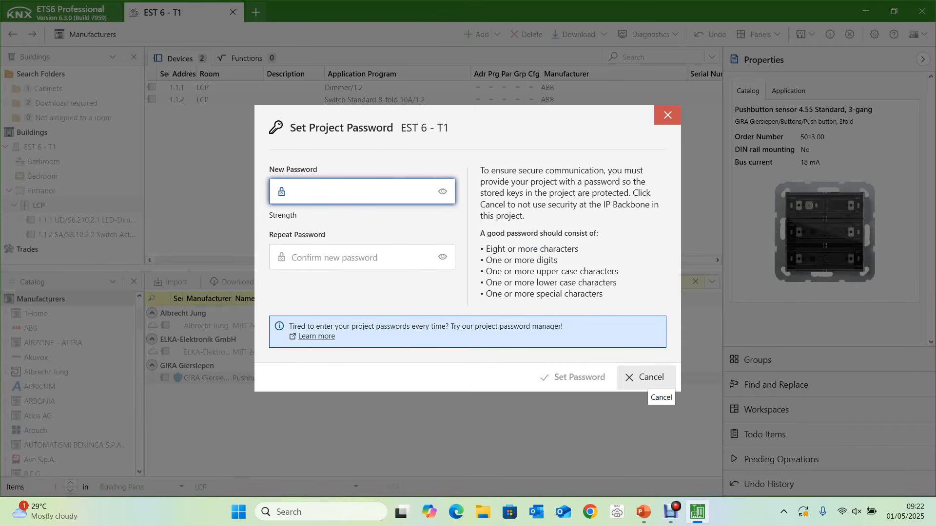
left_click(648, 380)
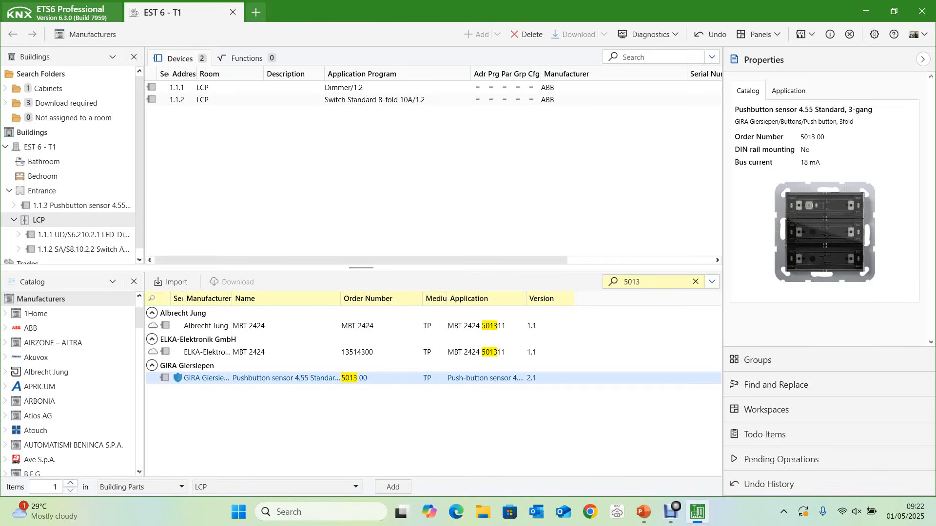
left_click_drag(204, 378, 58, 177)
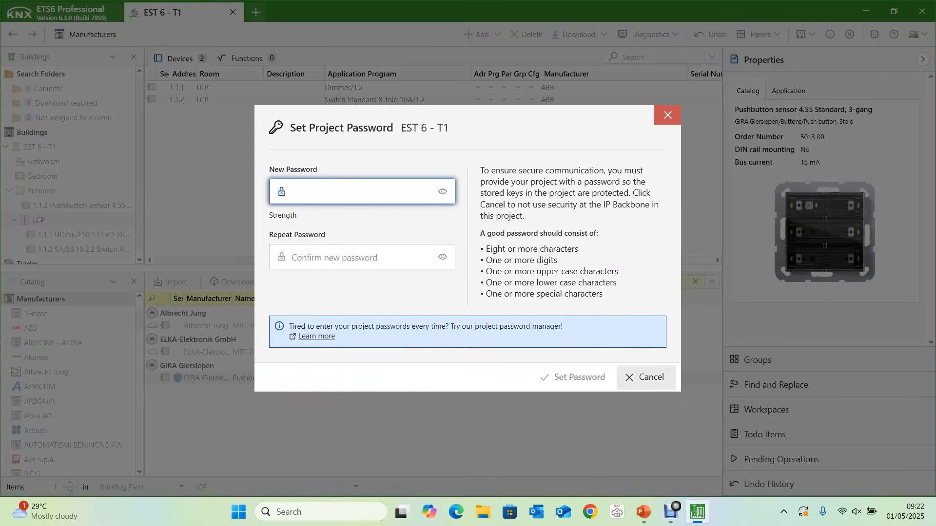
left_click(646, 377)
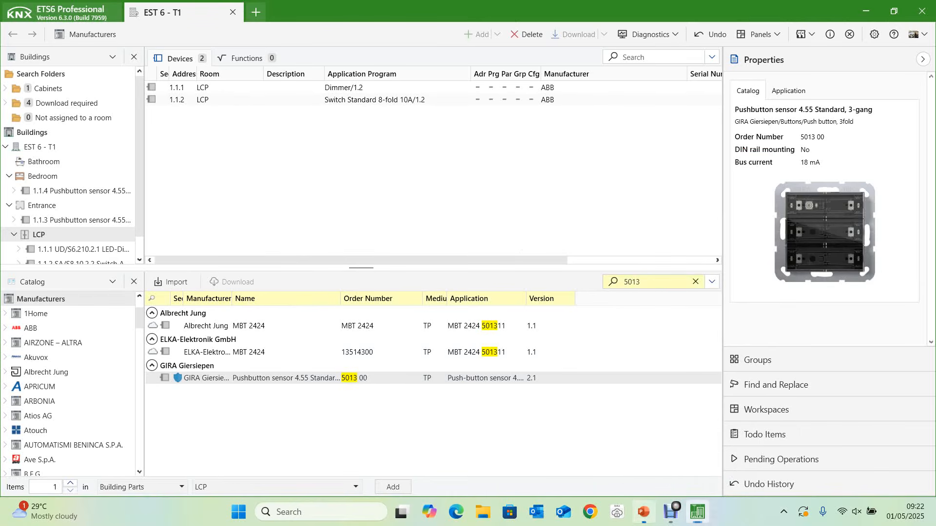
Check the ABB presence detector model in the PowerPoint equipment list and search the ETS catalog for 6131/20
left_click(644, 512)
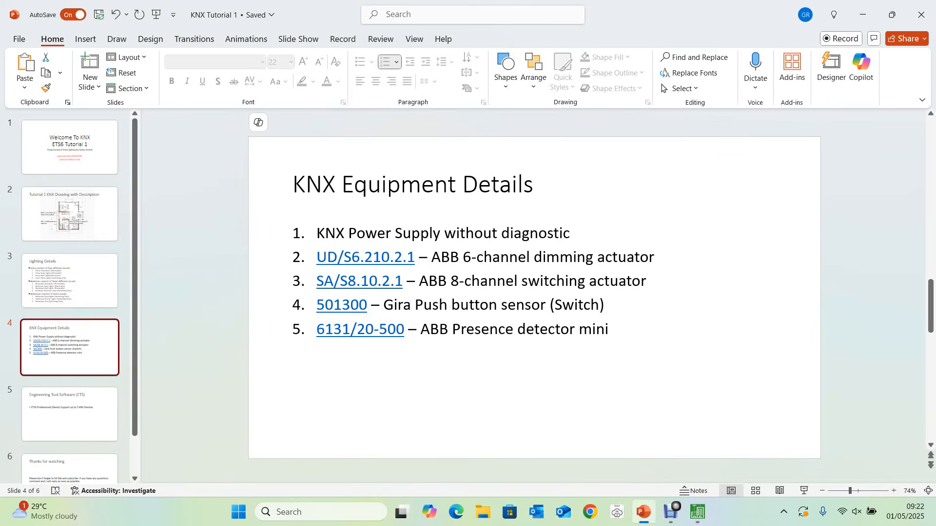
left_click(643, 512)
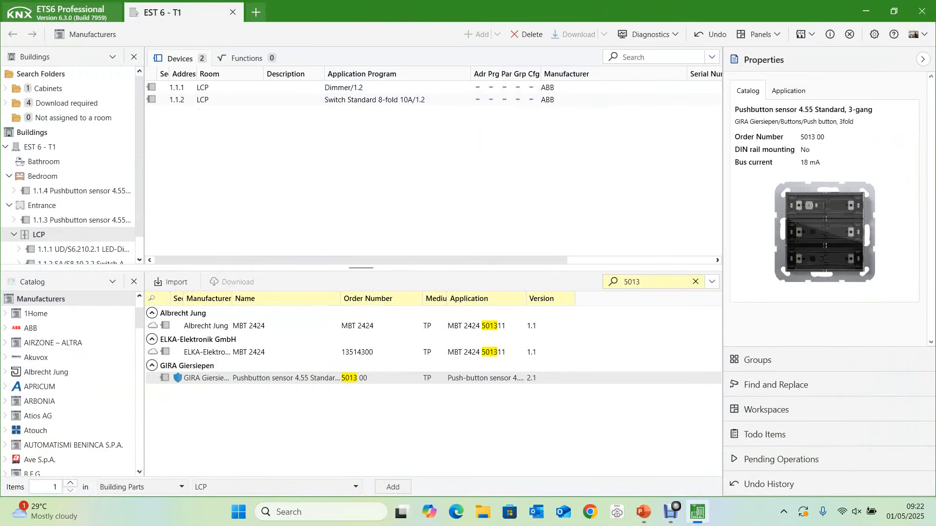
left_click(695, 282)
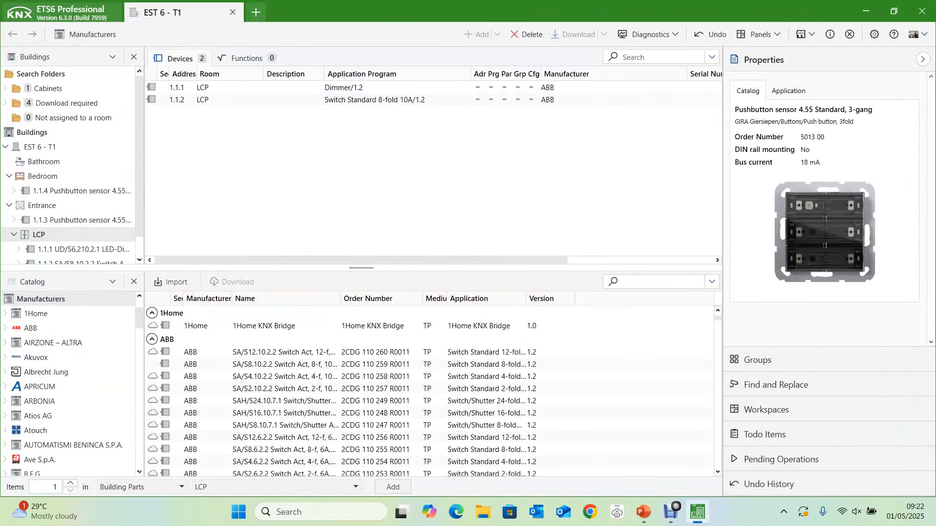
type("61")
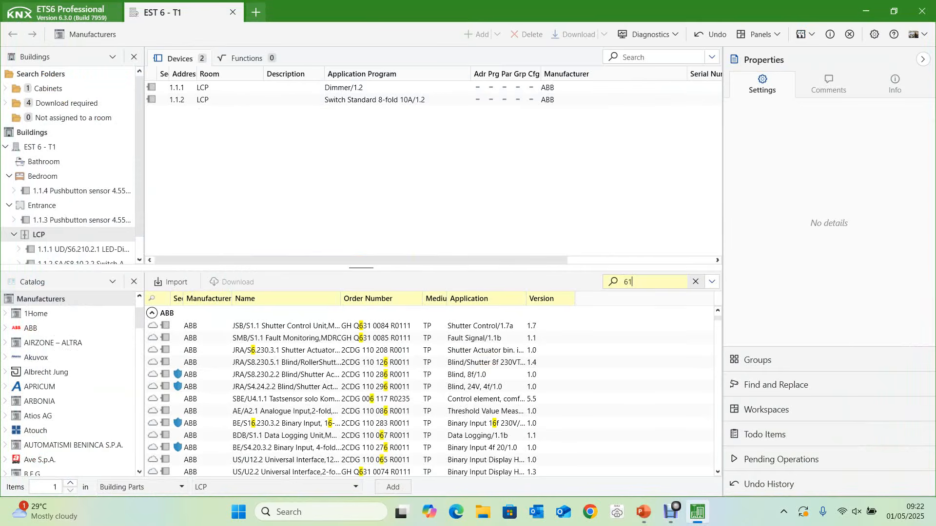
type("31")
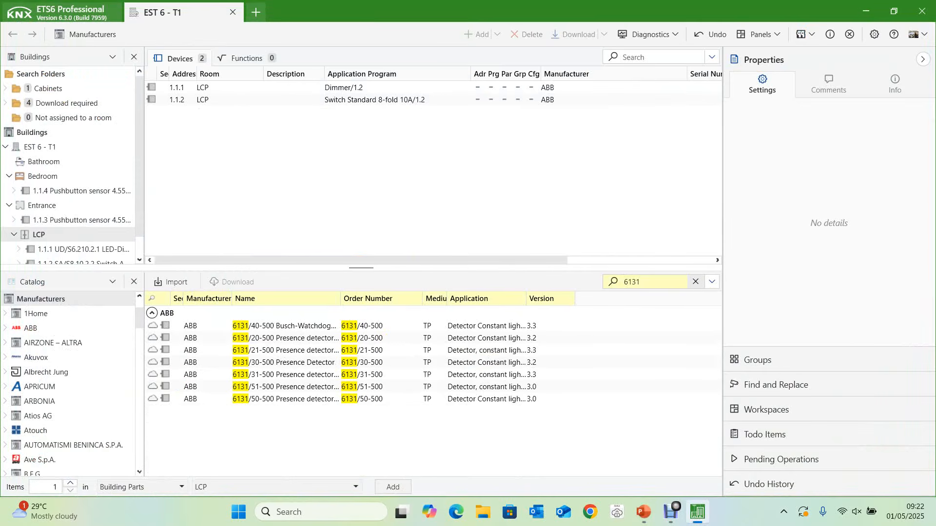
type("/20")
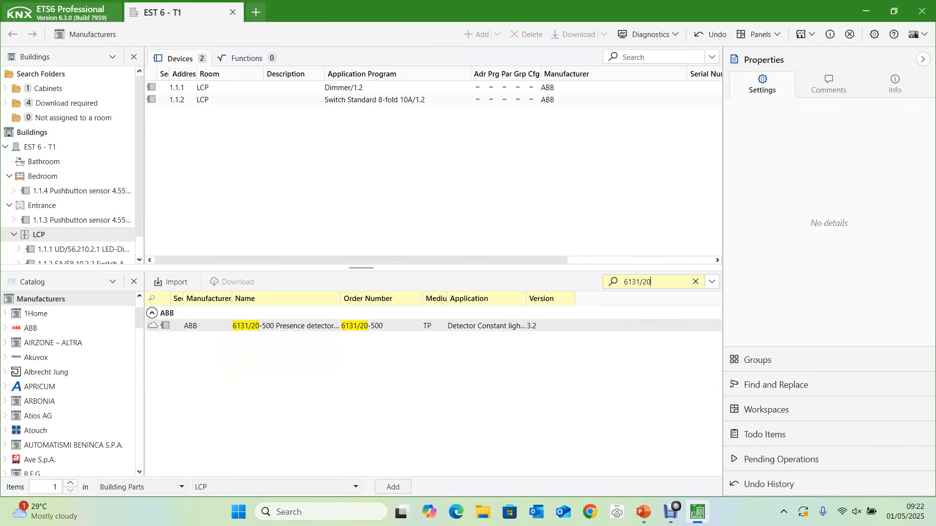
Add the ABB 6131/20-500 Presence detector mini to the Bathroom, and close the catalog after clearing its search
left_click(286, 326)
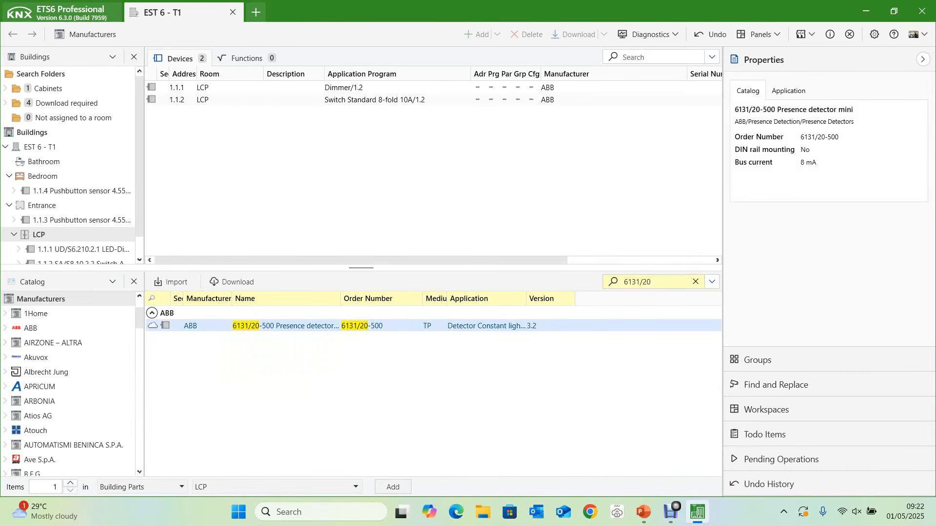
left_click_drag(46, 239, 50, 169)
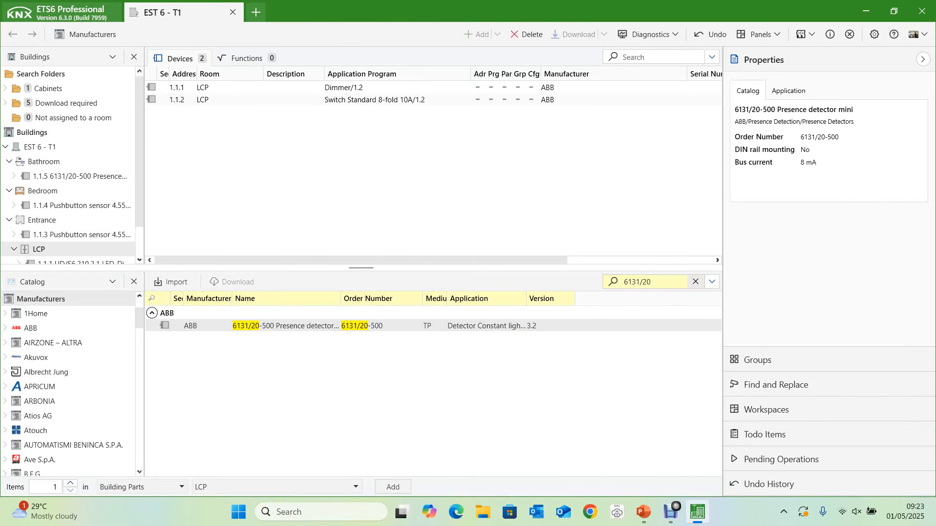
left_click(696, 281)
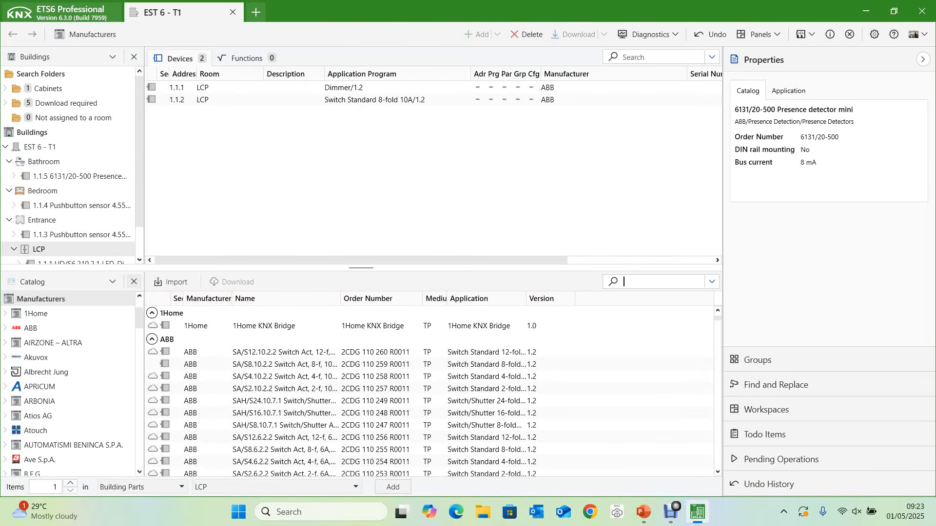
left_click(133, 282)
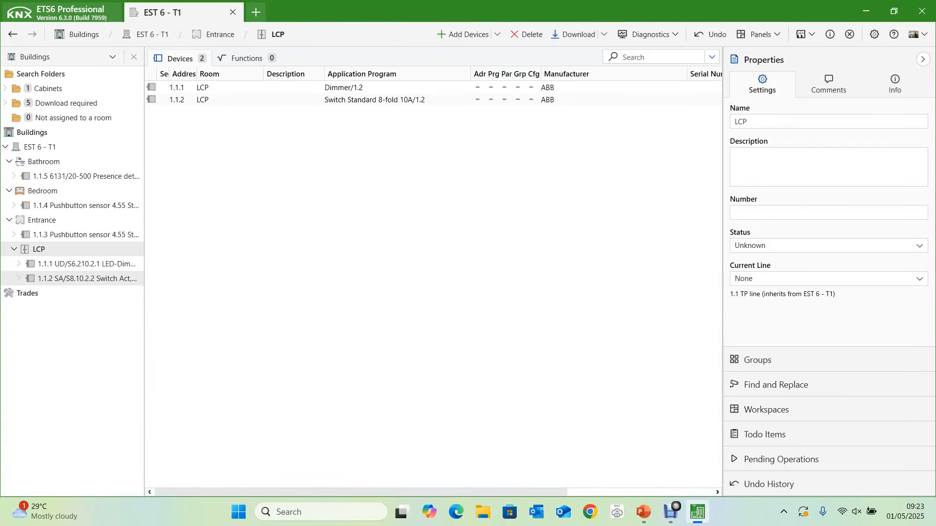
Expand the UD/S6.210.2.1 LED dimmer in the LCP, show Channel A's group objects and widen the Name column
left_click(86, 264)
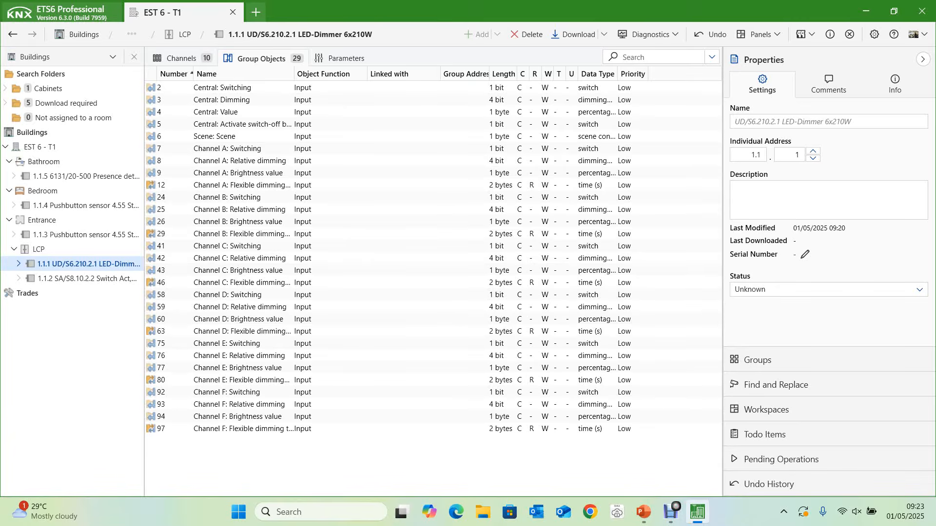
left_click(18, 264)
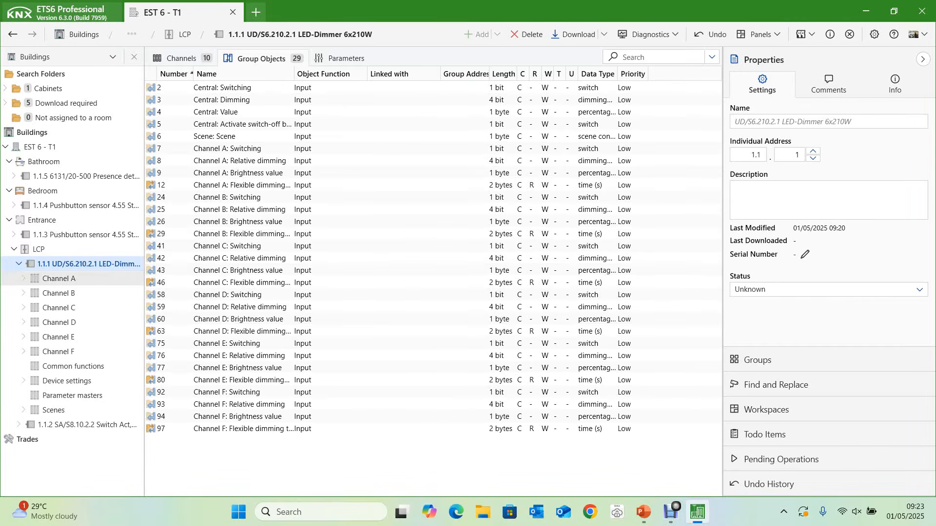
left_click(59, 278)
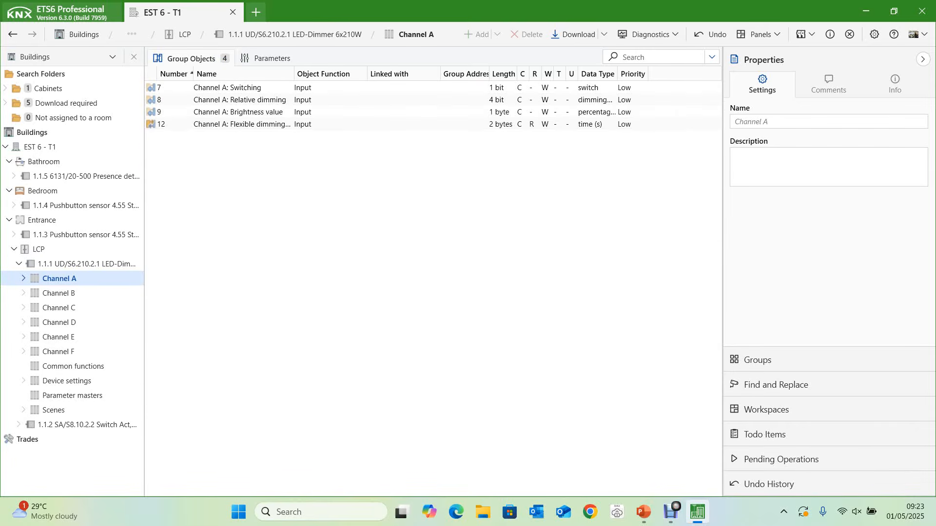
left_click_drag(294, 74, 325, 74)
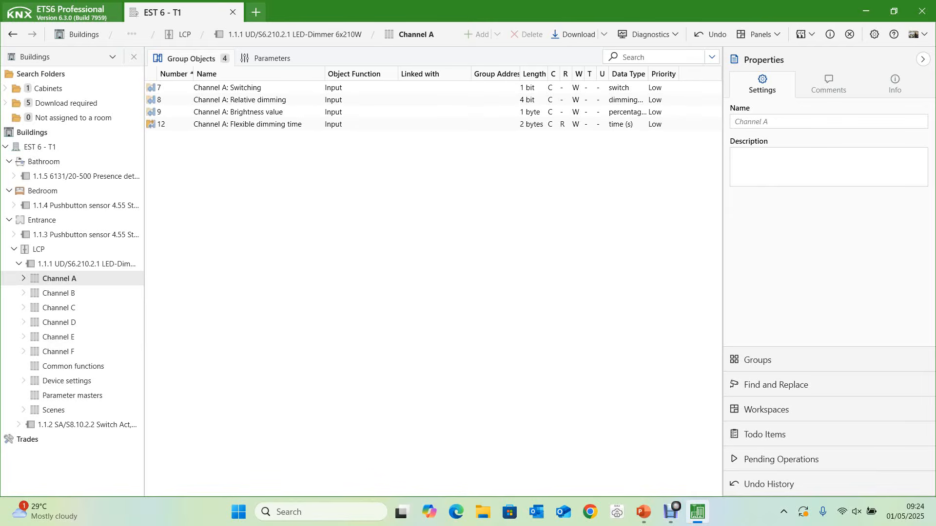
Set the LED dimmer's switch-on value to 90% in the basic settings of its parameter masters
left_click(78, 263)
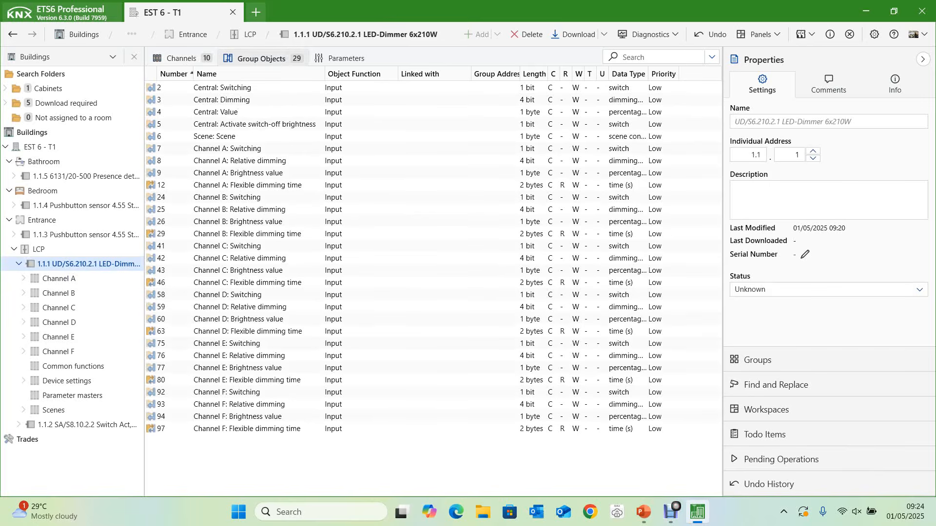
left_click(340, 58)
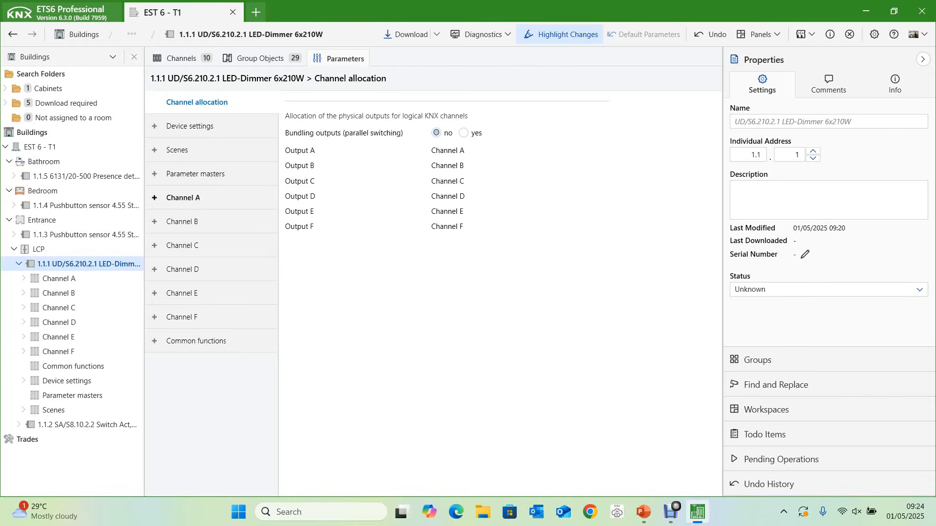
left_click(197, 174)
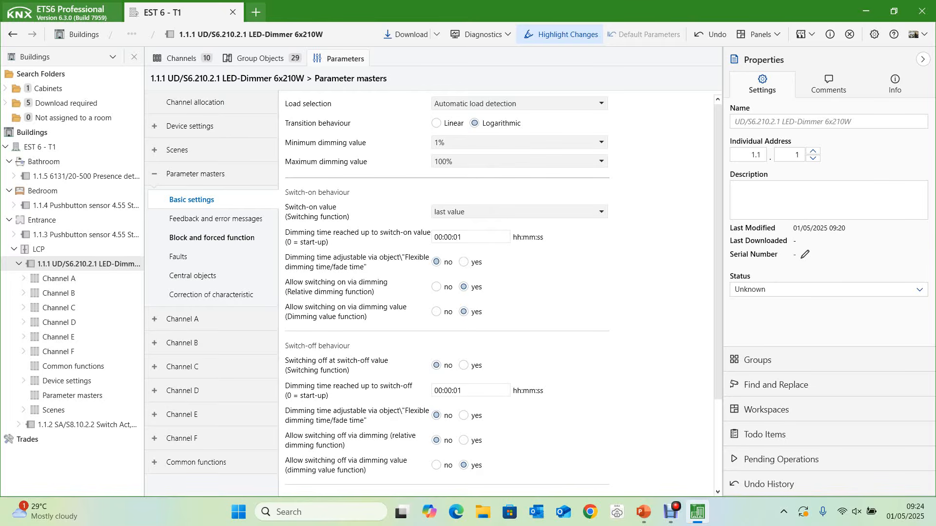
left_click(218, 218)
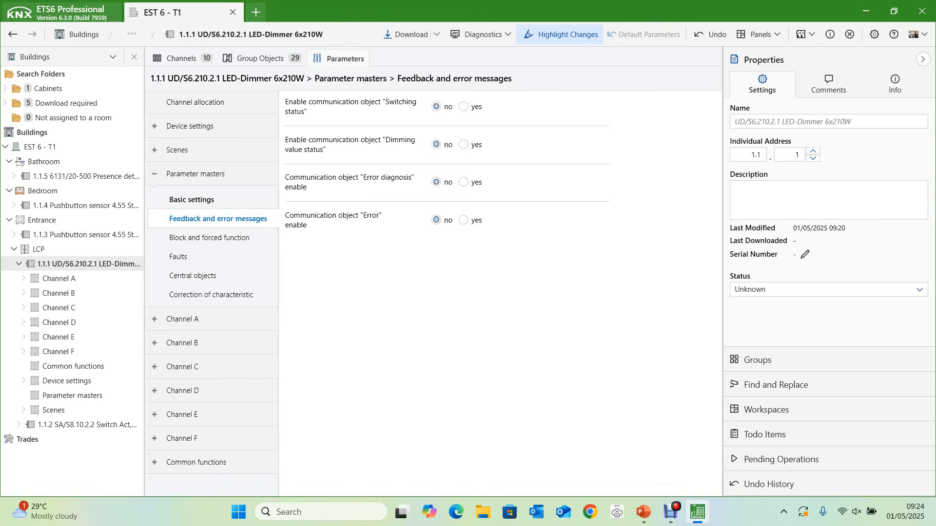
left_click(192, 200)
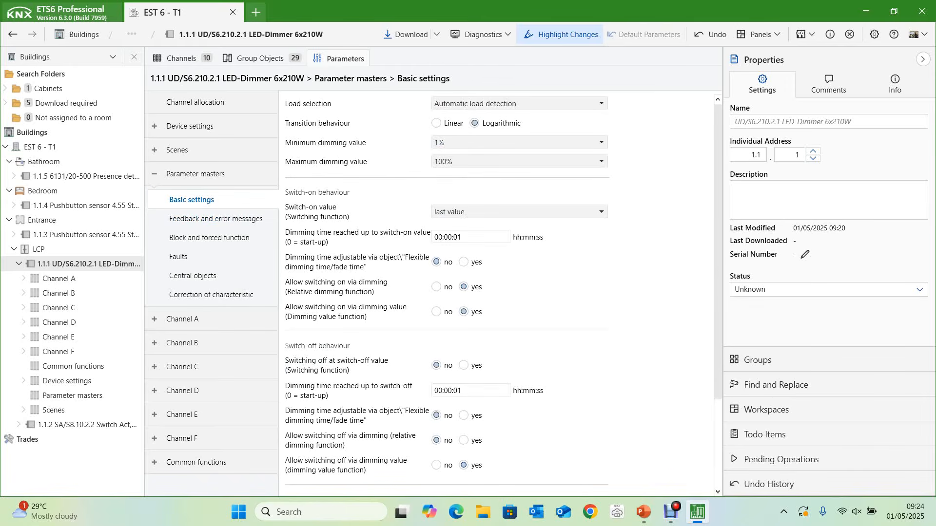
left_click(475, 213)
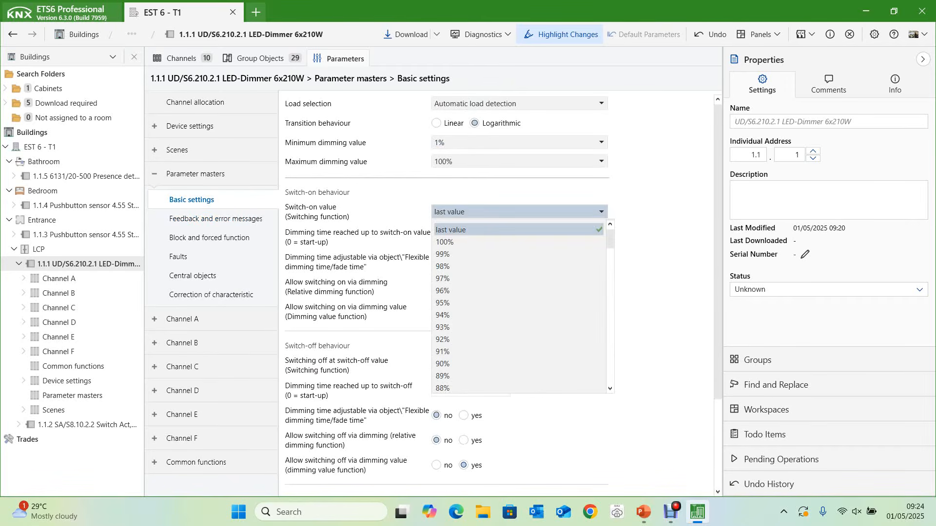
key("Down")
key("Down")
key("Down")
key("Down")
key("Down")
key("Down")
key("Down")
key("Down")
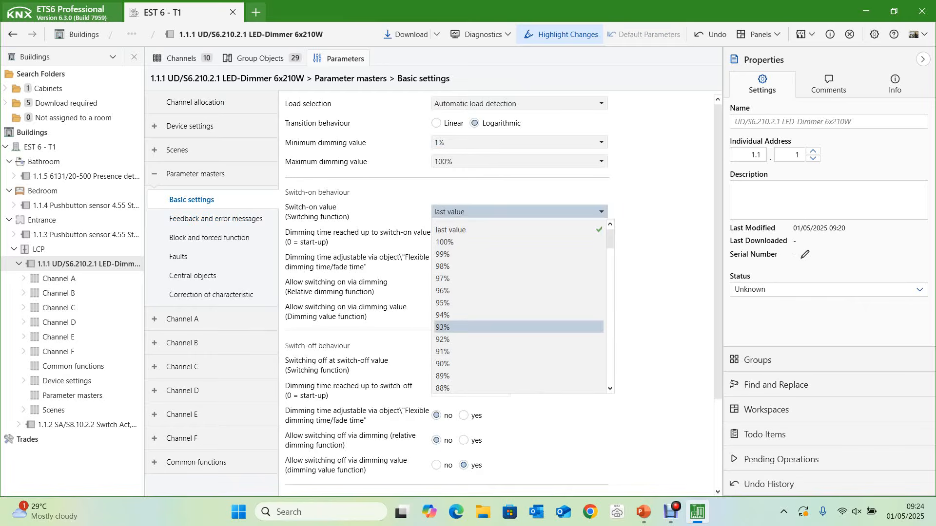
key("Down")
key("Down")
key("Down")
key("Return")
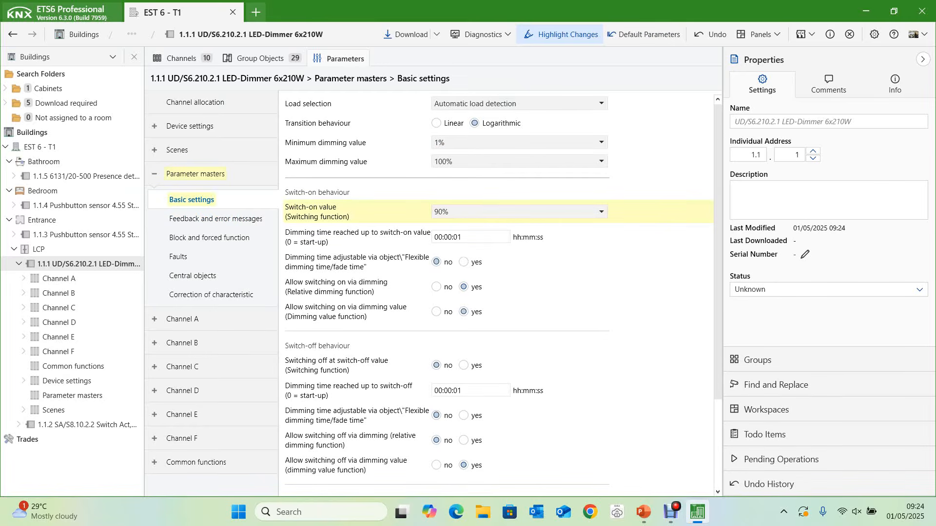
Review the available load selection and minimum dimming value options, plus the remaining switch-on, switch-off and dimming time settings
left_click(519, 103)
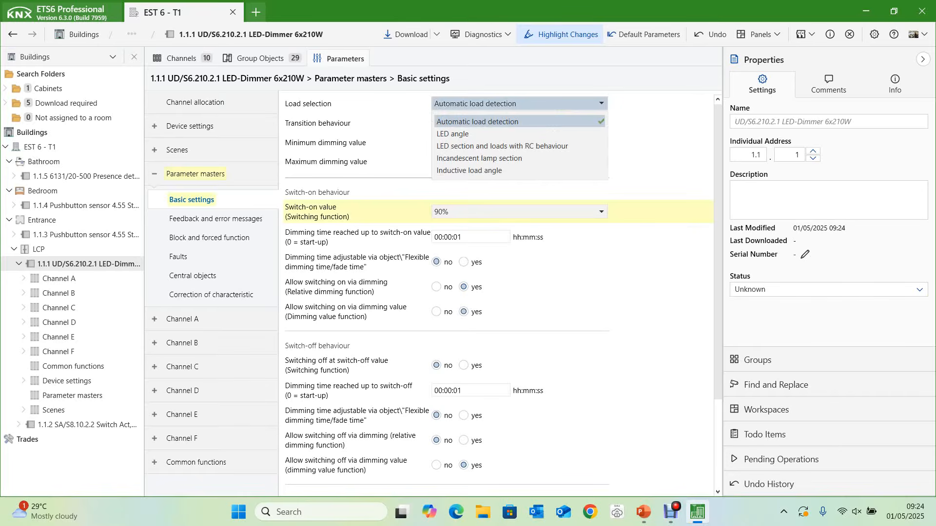
key("Escape")
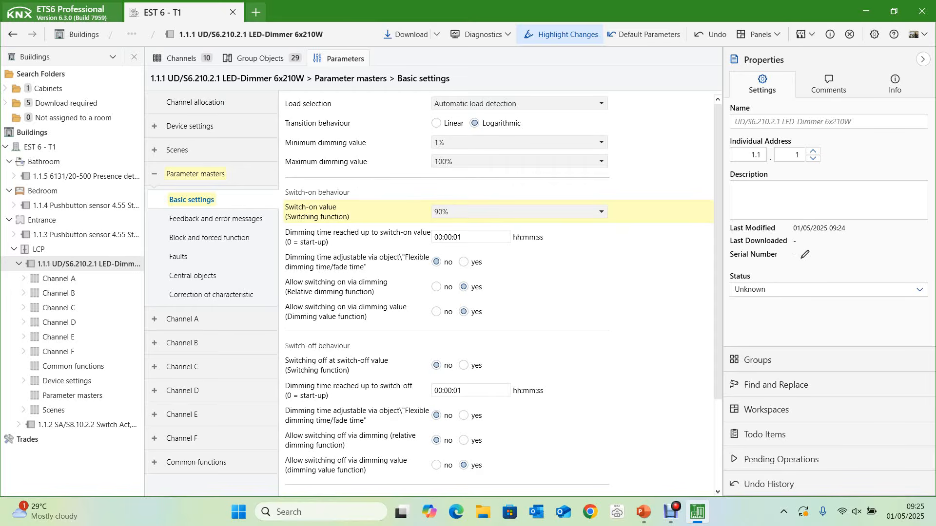
left_click(520, 142)
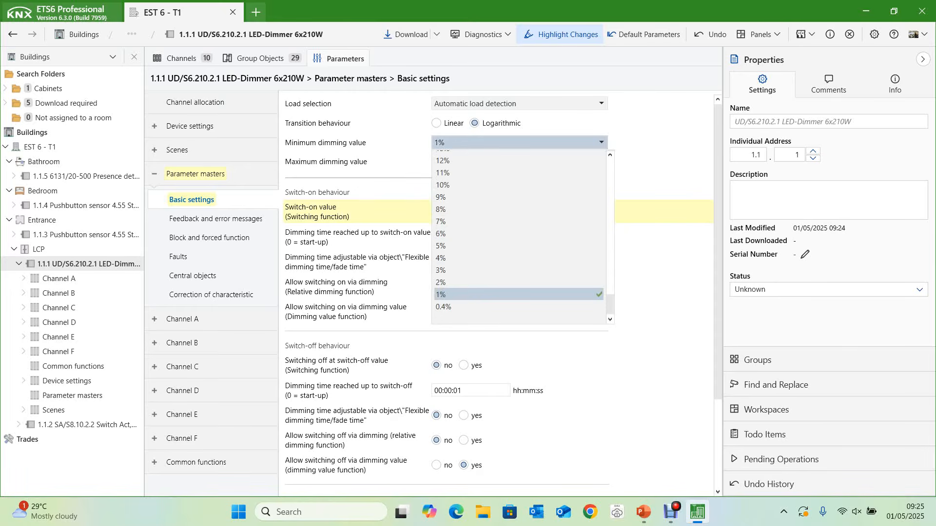
key("Escape")
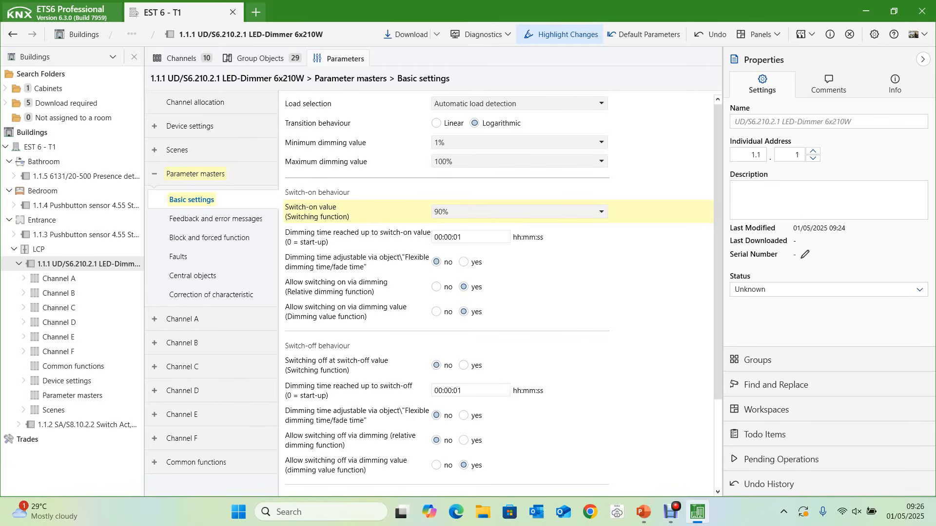
scroll(497, 293, "down", 3)
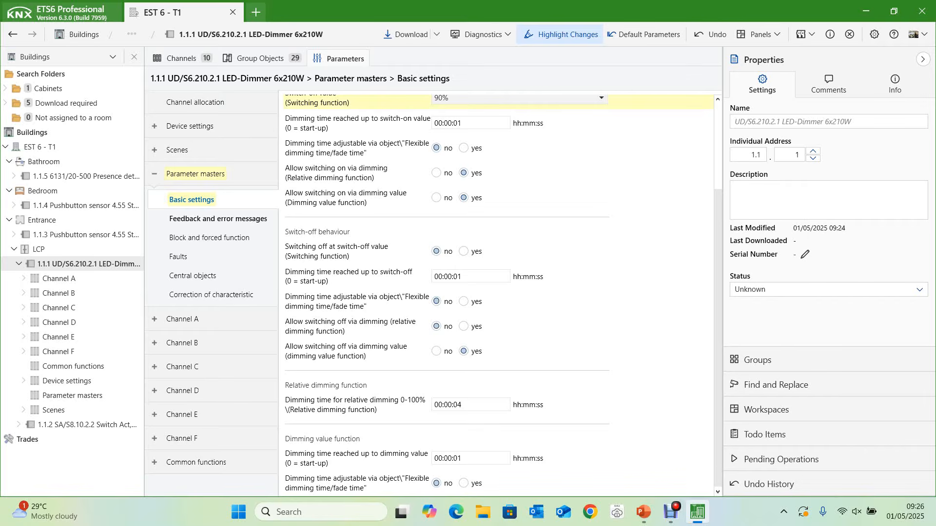
Enable the "Switching status" and "Dimming value status" communication objects in the dimmer's feedback and error messages parameters
left_click(218, 218)
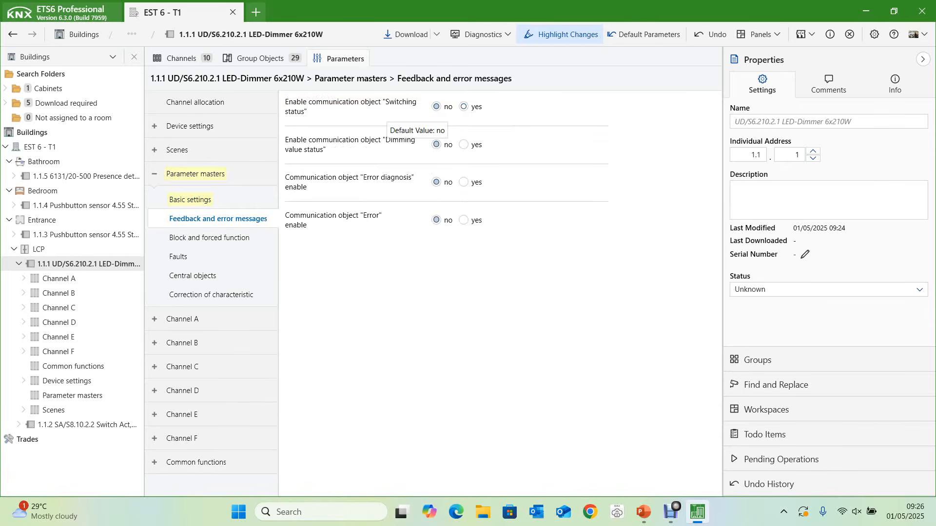
left_click(464, 106)
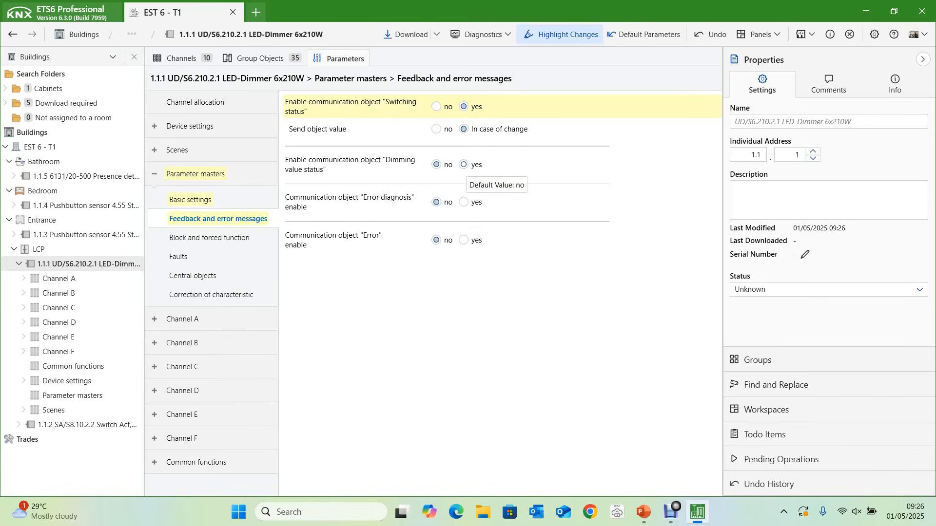
left_click(463, 164)
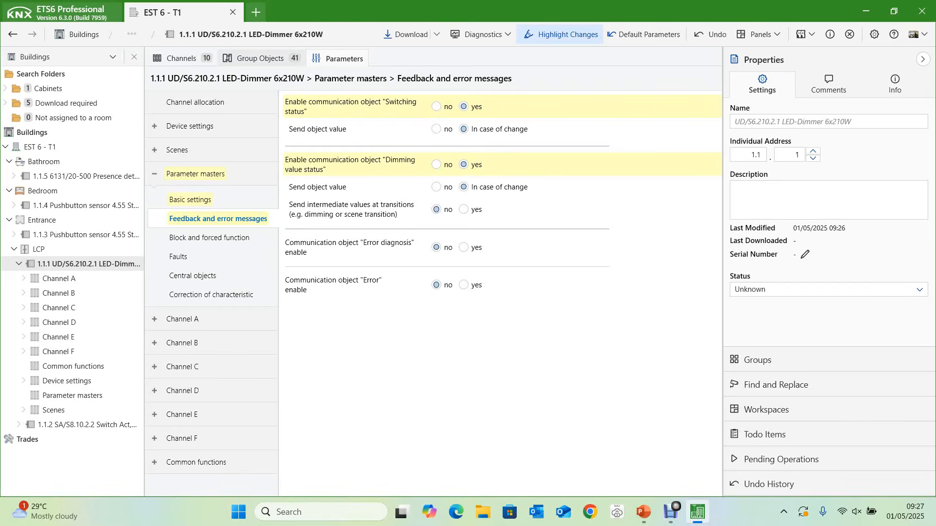
Examine the dimmer's Channel A group objects for switching, relative dimming, brightness value, status switching and brightness value status
left_click(261, 58)
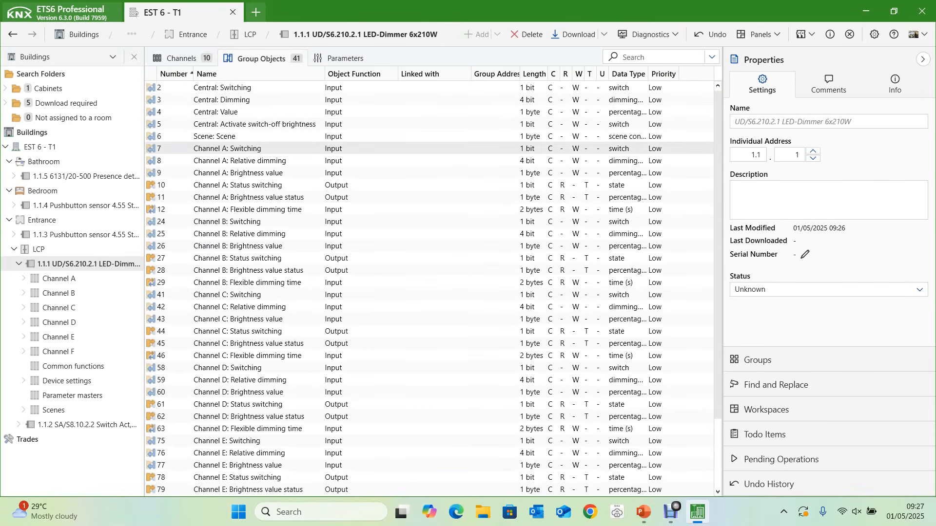
left_click(237, 149)
left_click(238, 160)
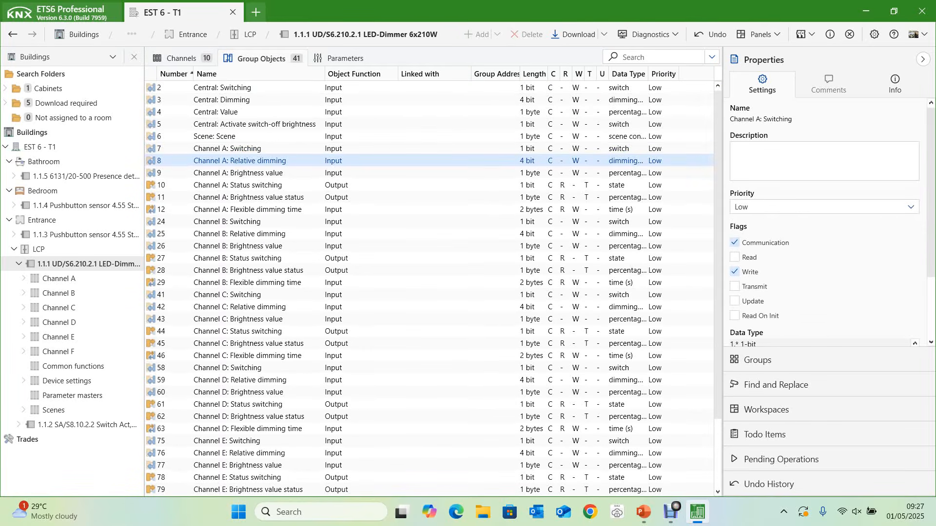
left_click(237, 174)
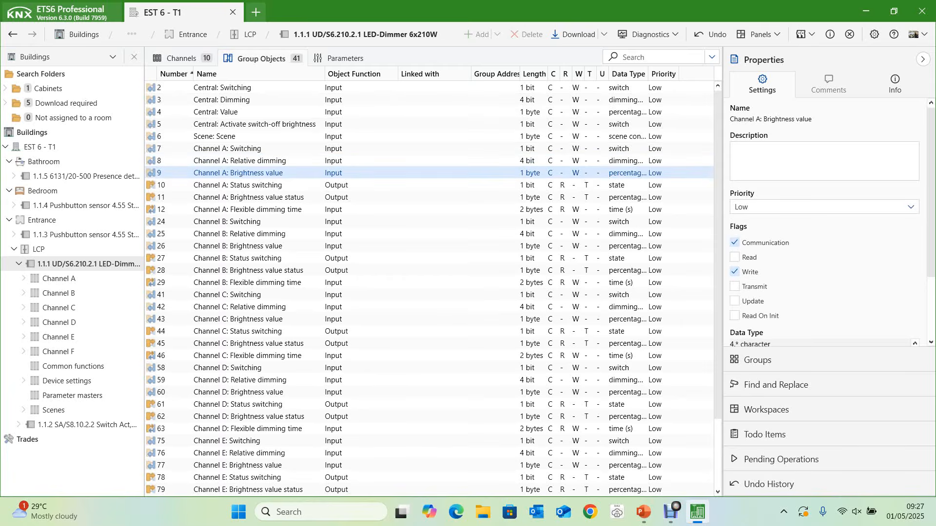
left_click(237, 185)
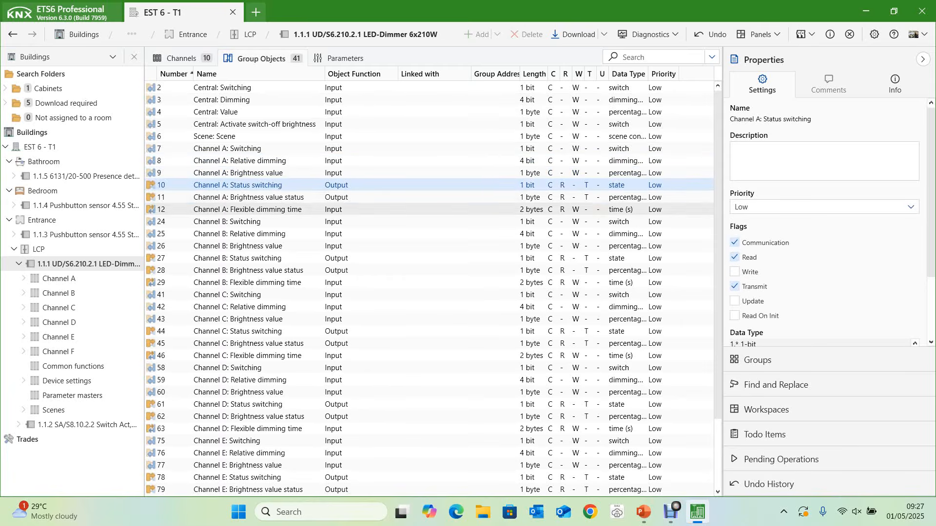
left_click(237, 197)
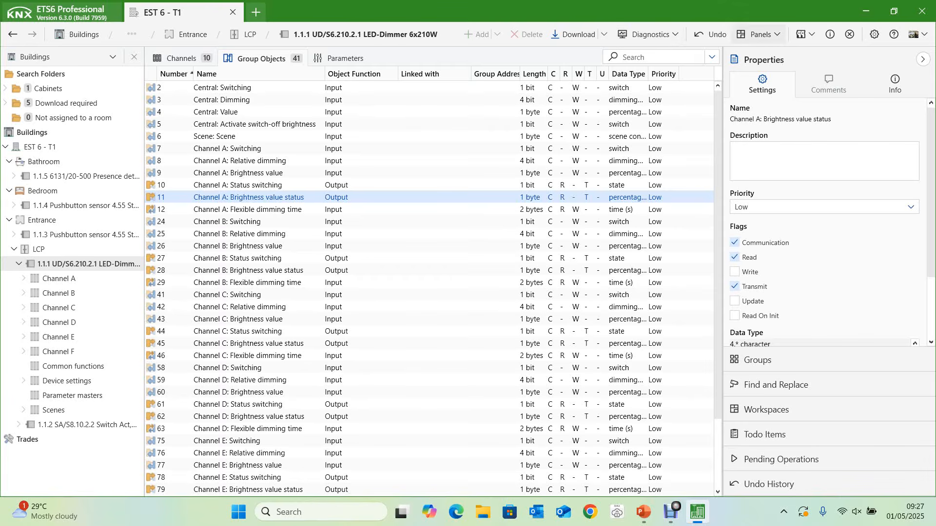
Show the project's group addresses alongside the LED dimmer's group objects in a vertical split
left_click(759, 34)
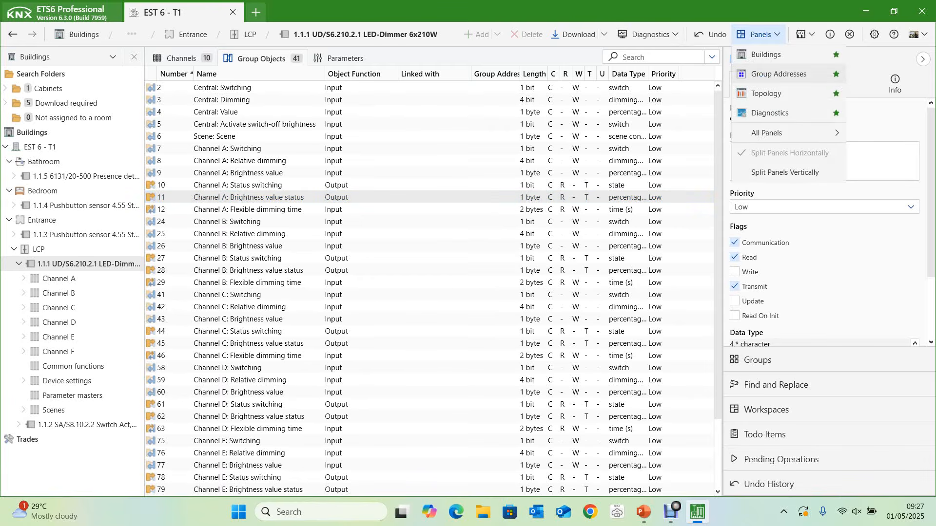
left_click(779, 74)
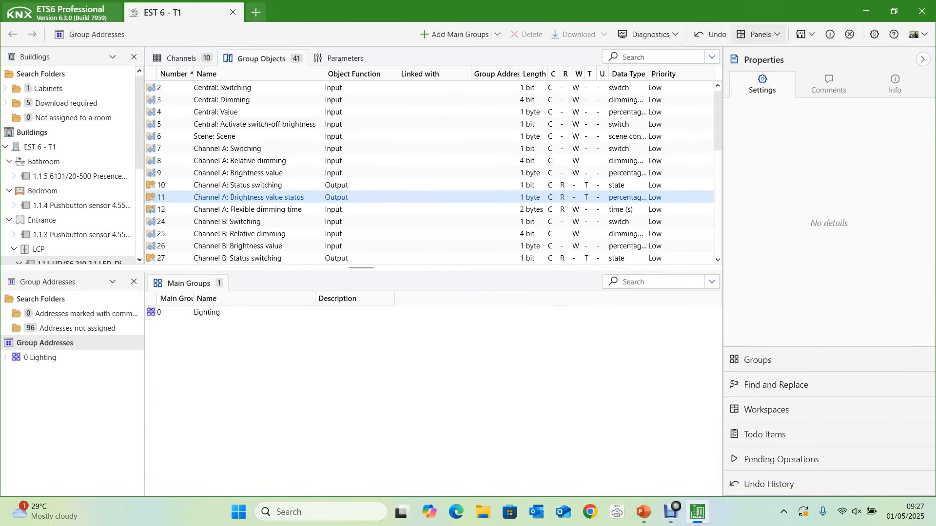
left_click(760, 34)
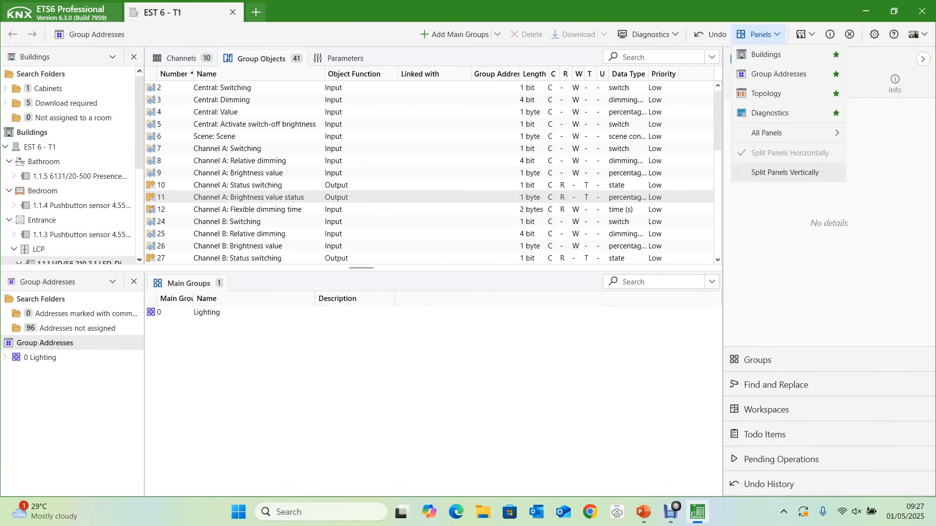
left_click(784, 172)
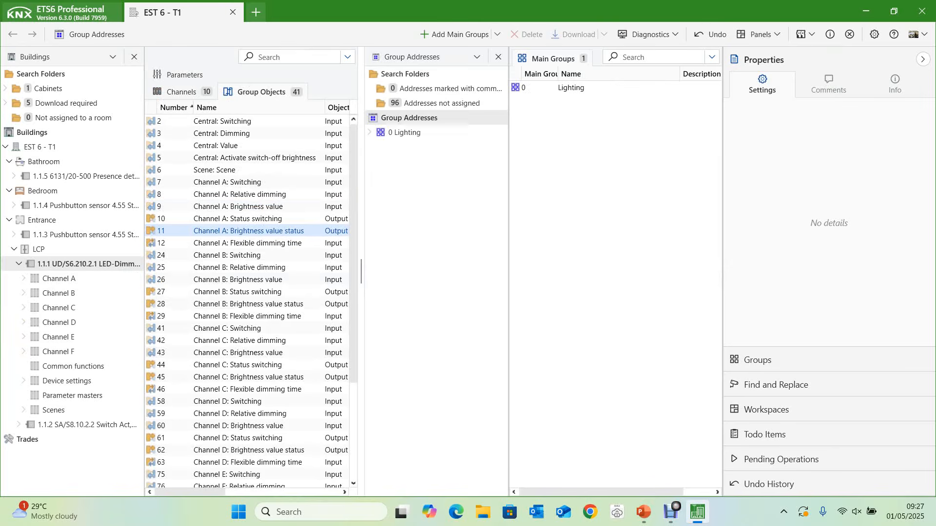
List the 0/0 Entrance group addresses under 0 Lighting, and collapse the properties and both navigation trees to widen the two lists
left_click(922, 59)
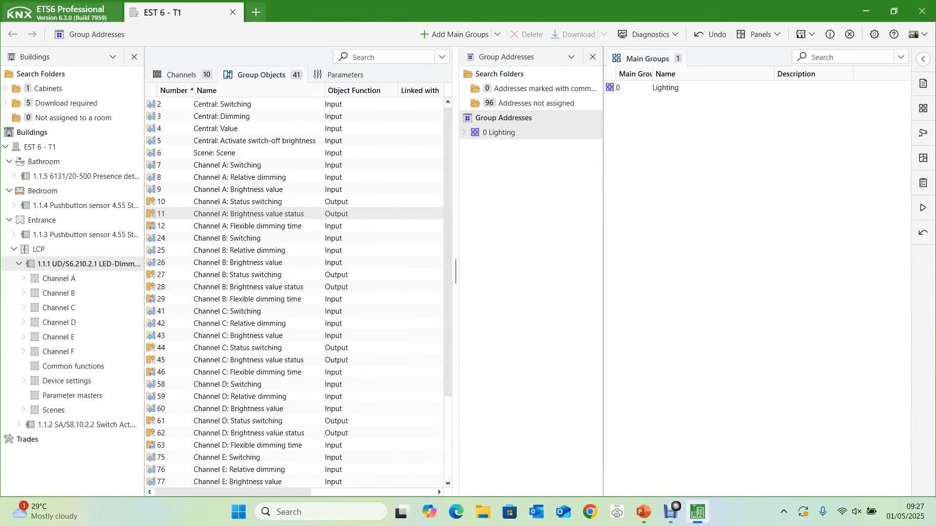
left_click(464, 132)
left_click(507, 146)
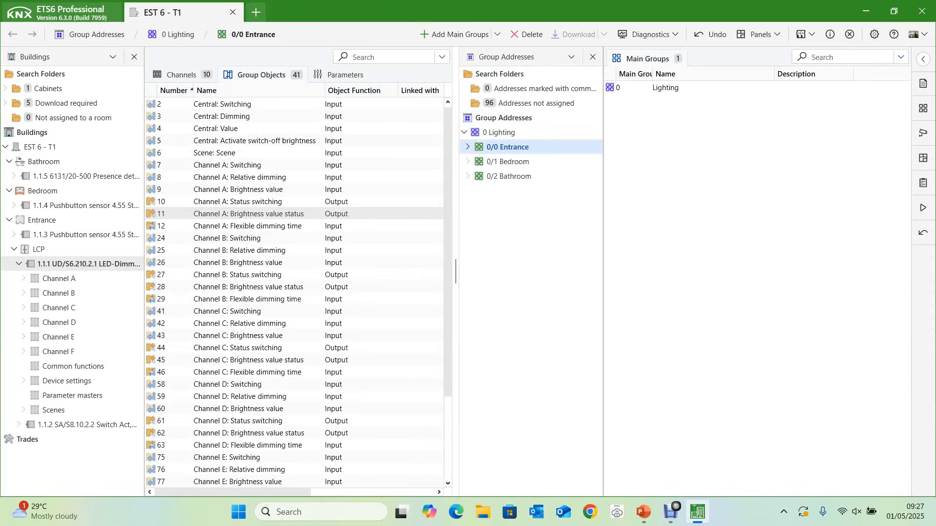
left_click(593, 57)
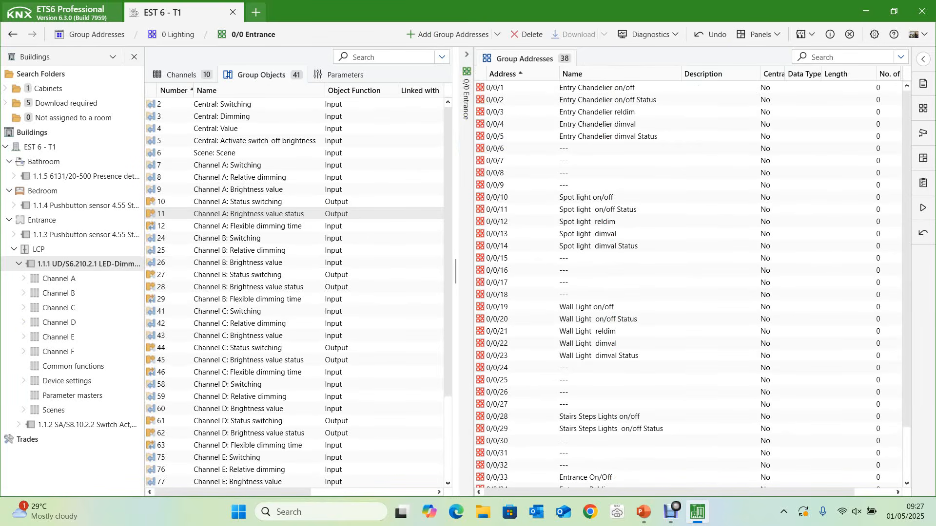
left_click(134, 57)
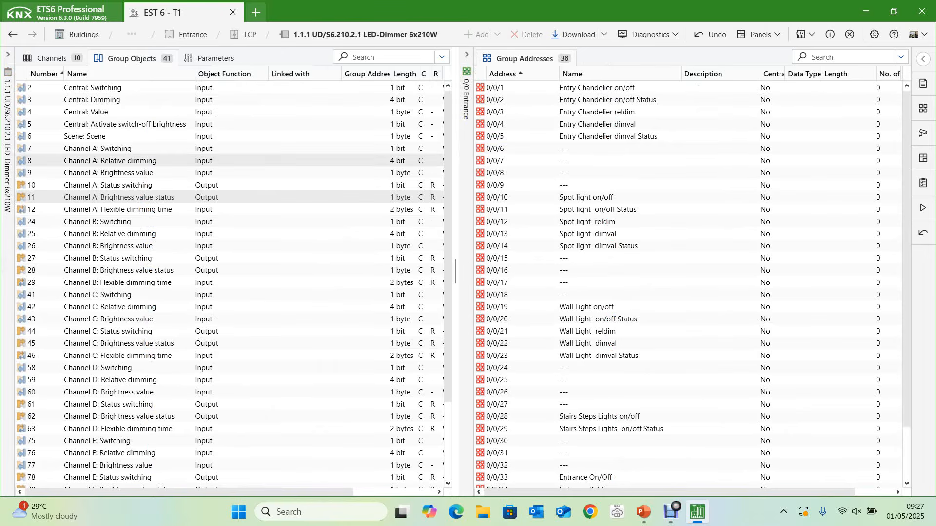
Link Channel A's switching, relative dimming, brightness and status objects to the matching Entry Chandelier addresses 0/0/1 to 0/0/5, and widen the link column
left_click_drag(204, 149, 615, 93)
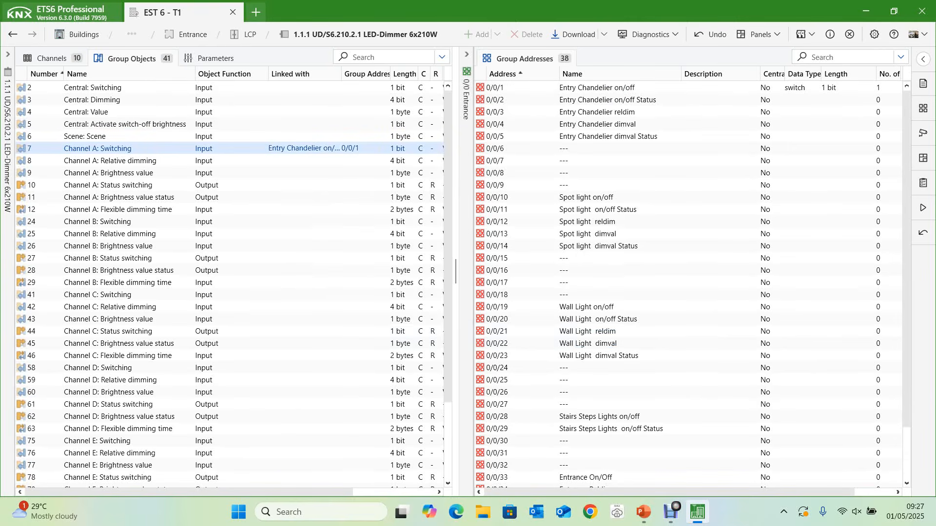
left_click(128, 173)
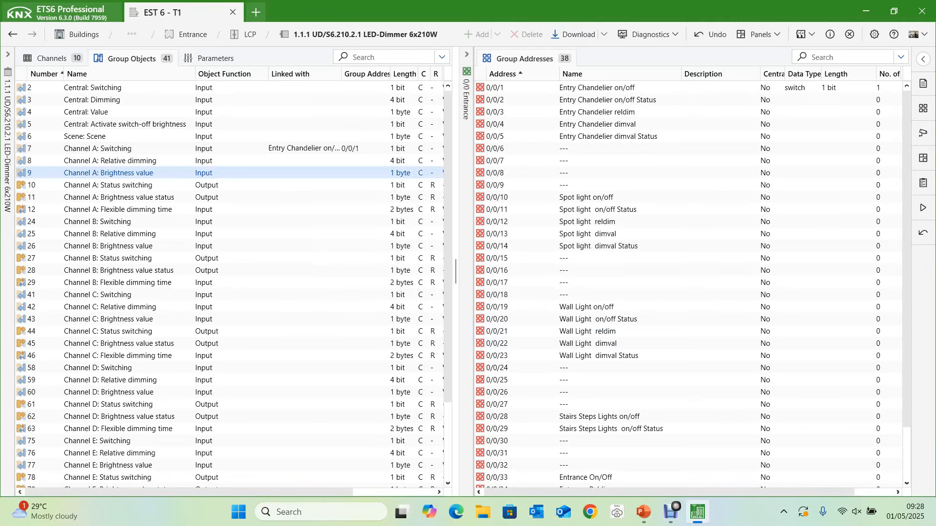
left_click(128, 161)
left_click_drag(128, 161, 288, 175)
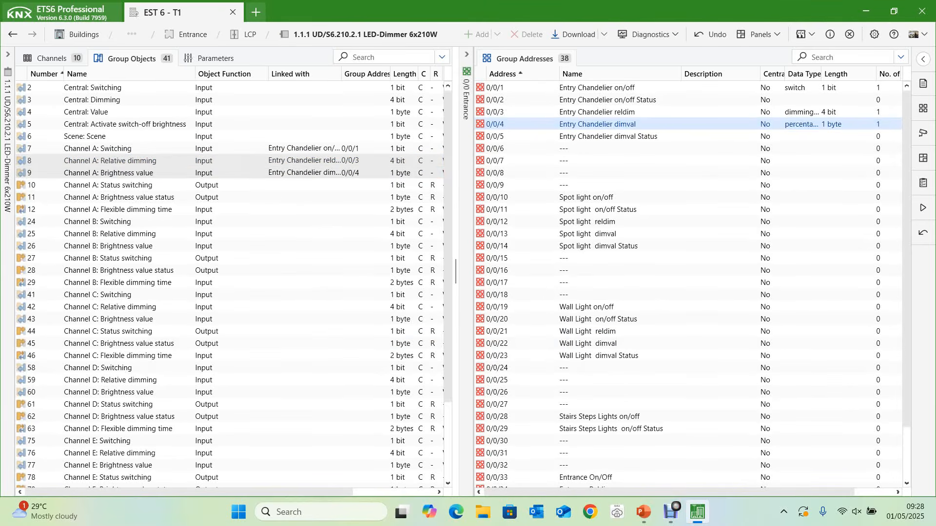
left_click_drag(128, 185, 648, 104)
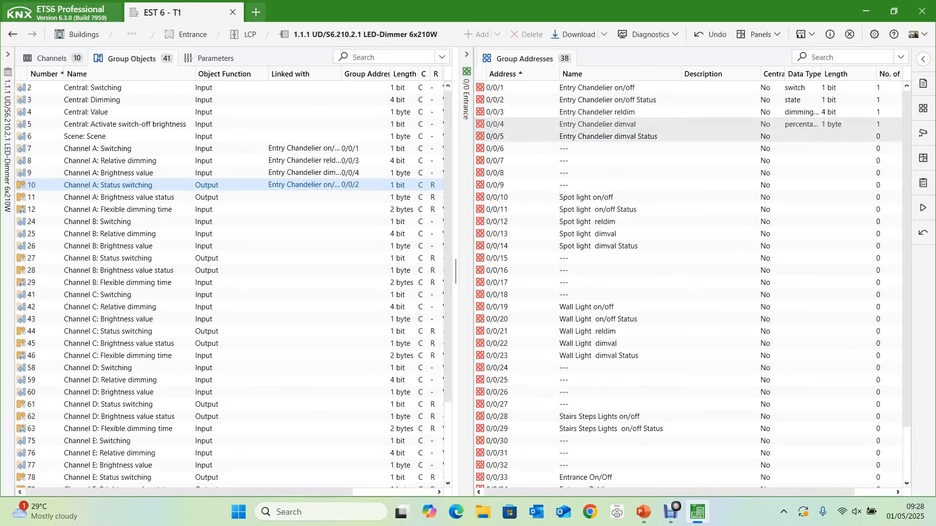
left_click_drag(610, 136, 298, 206)
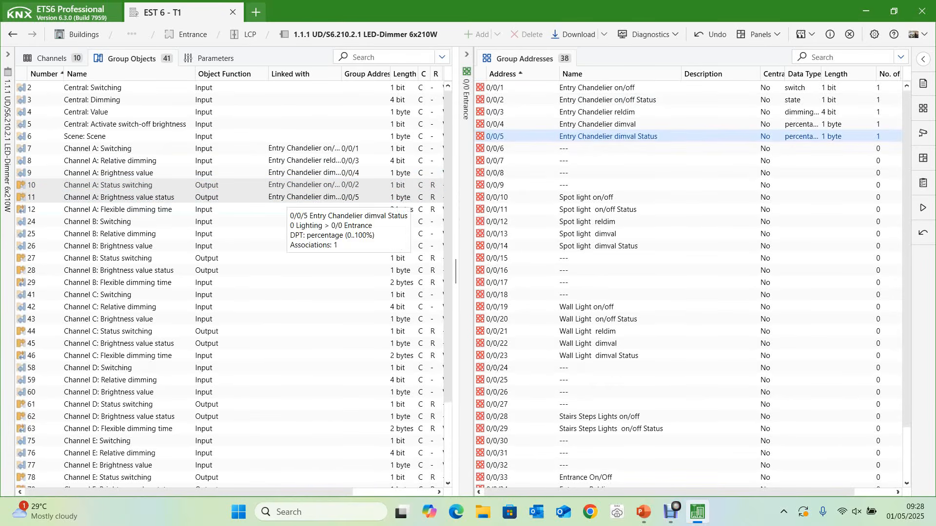
left_click_drag(341, 74, 380, 73)
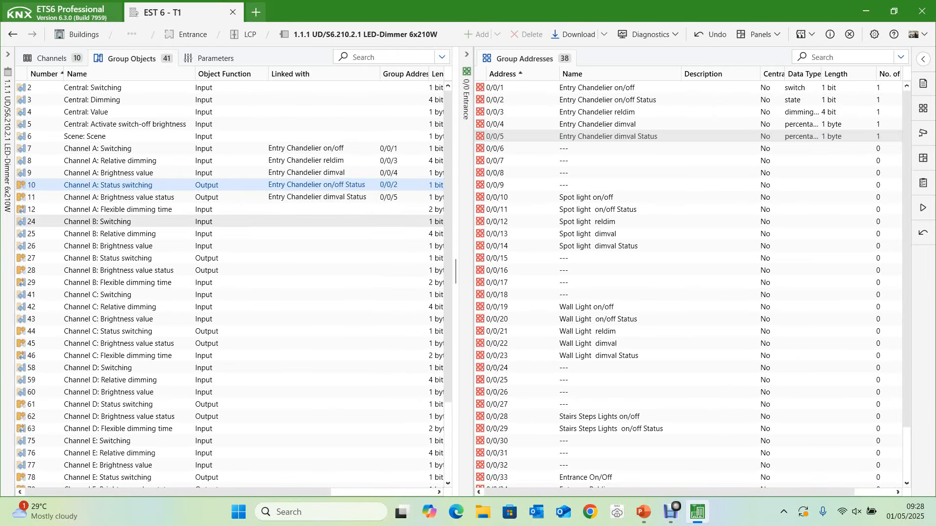
Link Channel B's switching, relative dimming, brightness value and both status objects to the matching Entrance spot light addresses 0/0/10 to 0/0/14
left_click_drag(81, 222, 315, 237)
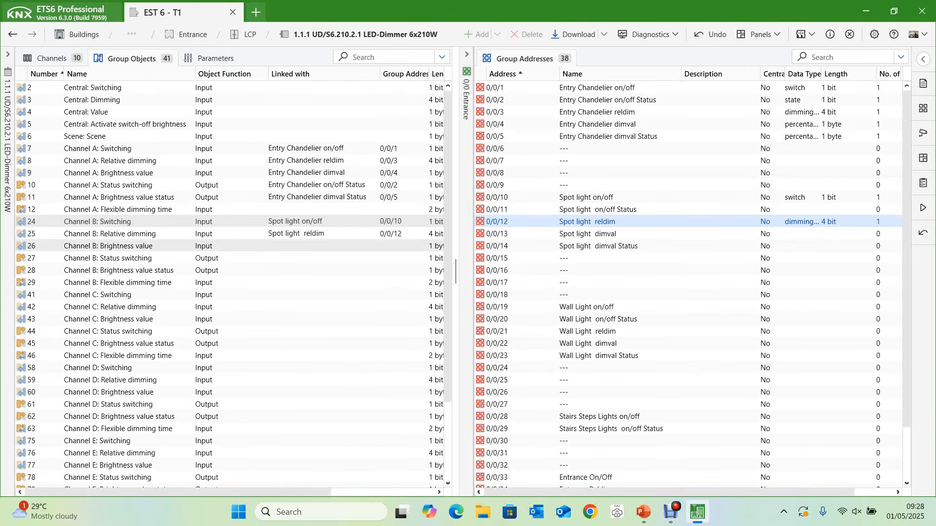
left_click(108, 247)
left_click_drag(587, 234, 314, 246)
left_click(598, 246)
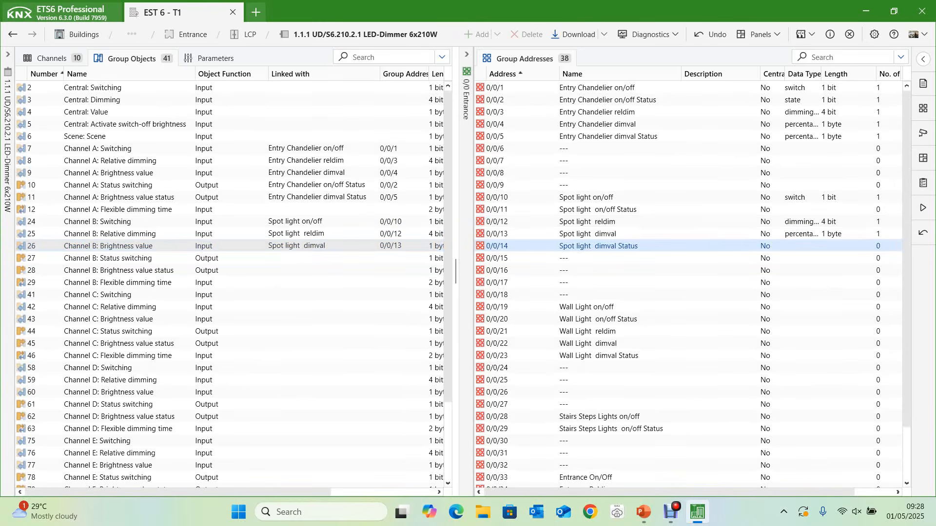
left_click_drag(599, 246, 328, 273)
left_click_drag(321, 272, 321, 271)
left_click_drag(146, 258, 629, 212)
Link Channel C's switching, relative dimming, brightness value and both status objects to the matching Entrance wall light addresses 0/0/19 to 0/0/23
left_click_drag(584, 307, 308, 310)
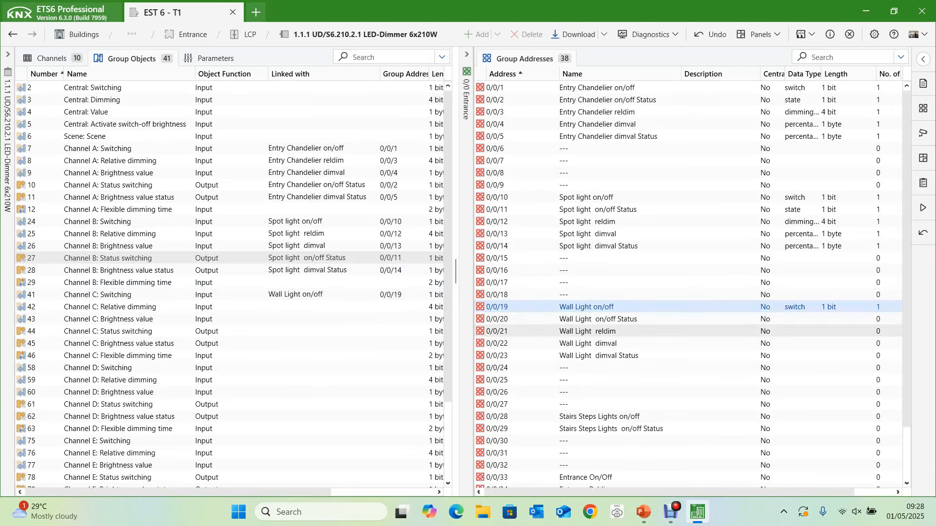
left_click_drag(585, 331, 660, 348)
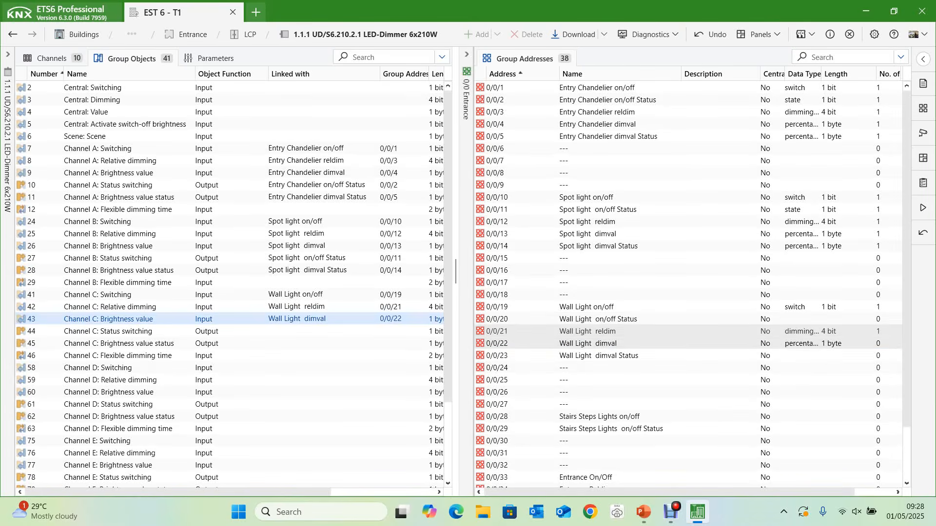
left_click_drag(616, 319, 324, 339)
left_click_drag(117, 344, 610, 361)
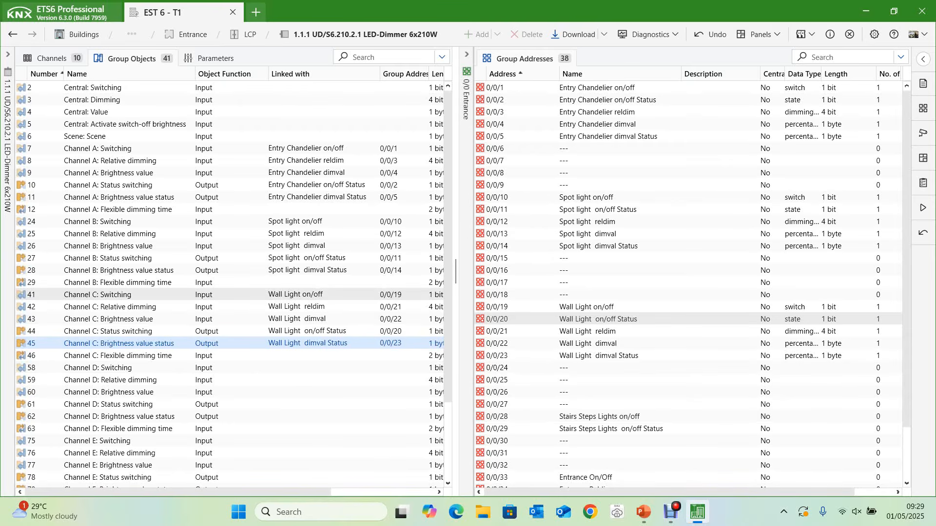
Link the switching objects of Channels A, B and C together to the Entrance On/Off address 0/0/33
left_click(297, 295)
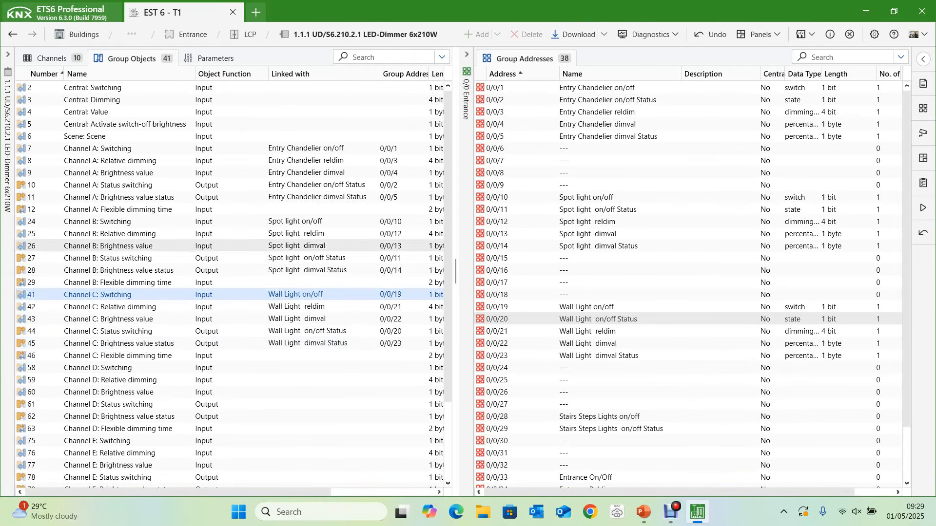
left_click(293, 222, "ctrl")
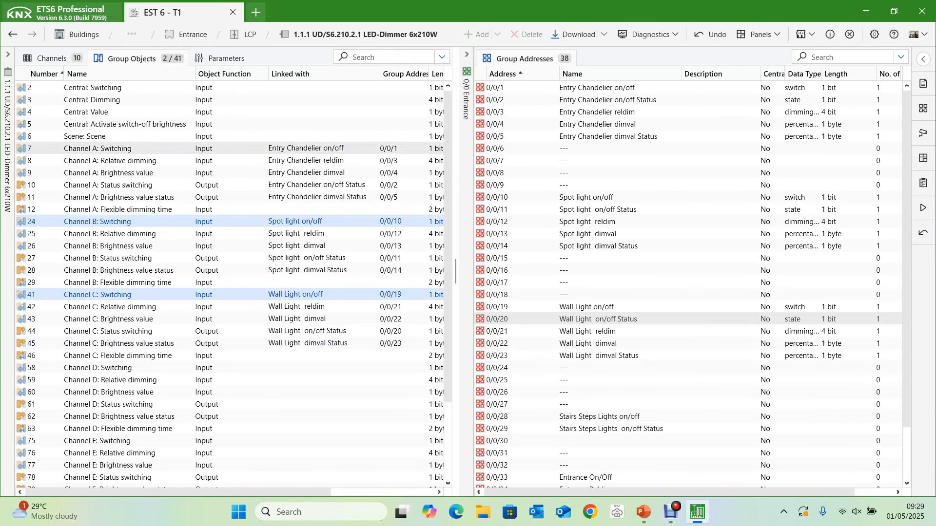
left_click(297, 149, "ctrl")
left_click_drag(297, 148, 606, 429)
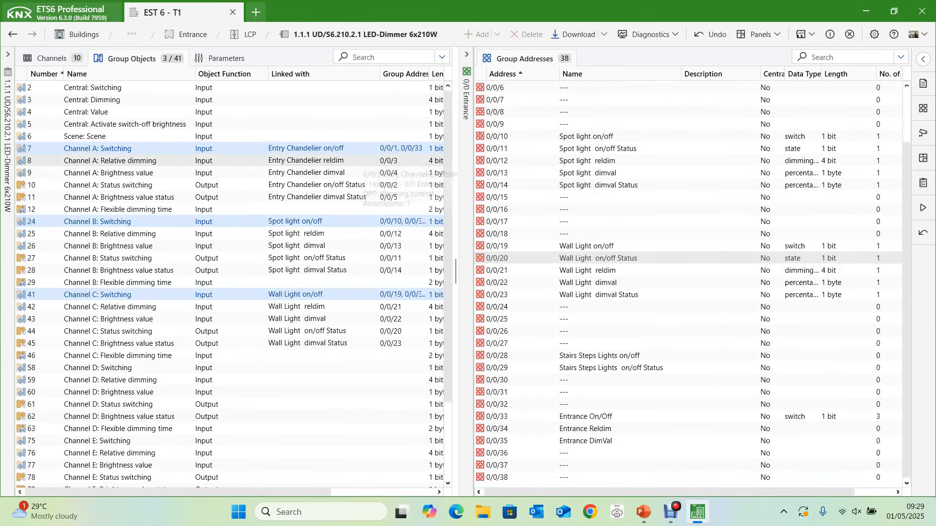
Link the relative dimming objects of Channels A, B and C together to the Entrance Reldim address 0/0/34
left_click(341, 160)
left_click(336, 233, "ctrl")
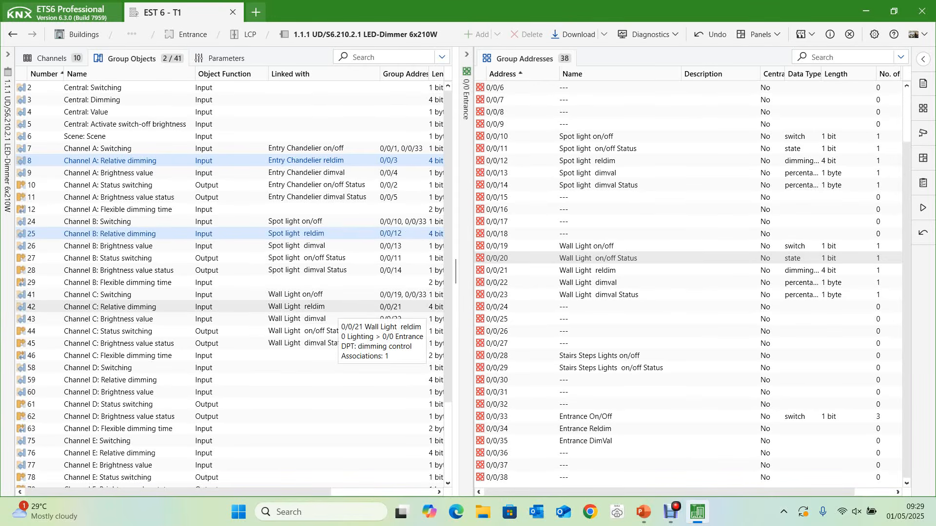
left_click(337, 307, "ctrl")
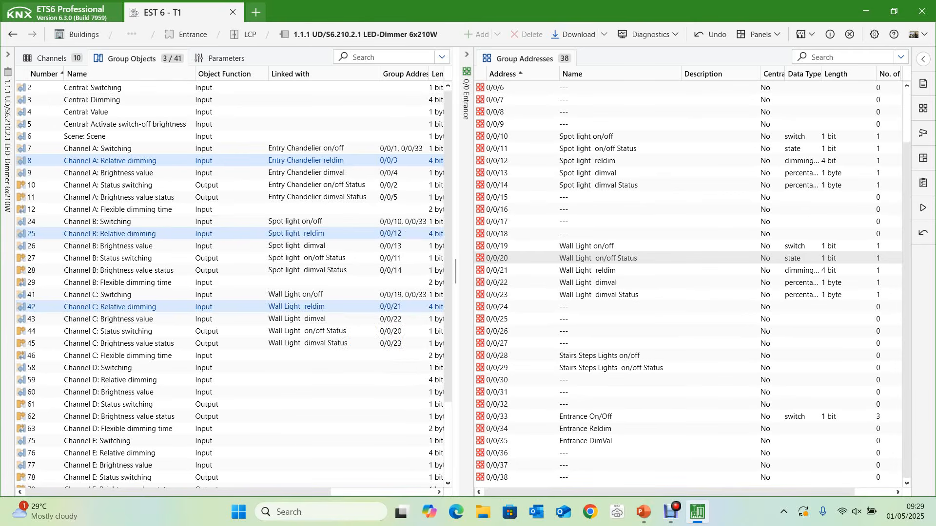
left_click_drag(336, 306, 619, 429)
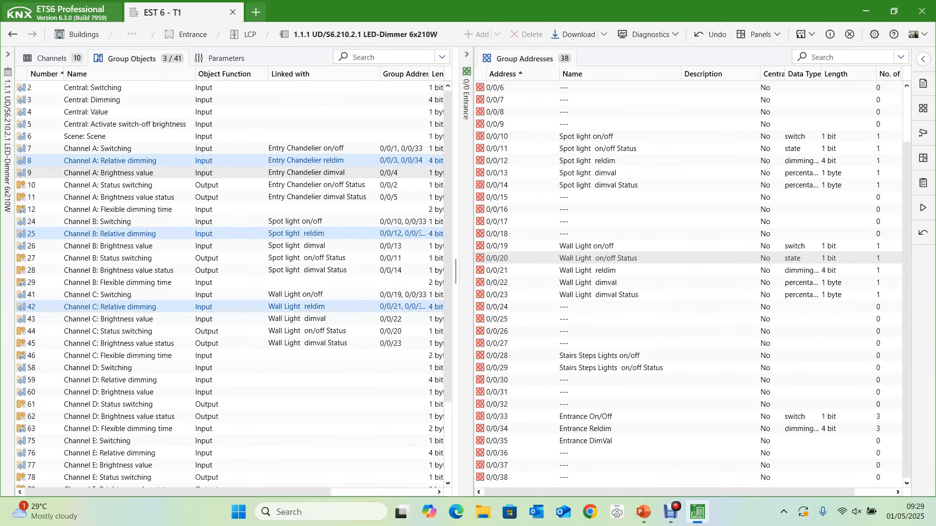
Link the brightness value objects of Channels A, B and C to the Entrance DimVal address 0/0/35
left_click(317, 173)
left_click_drag(317, 173, 770, 441)
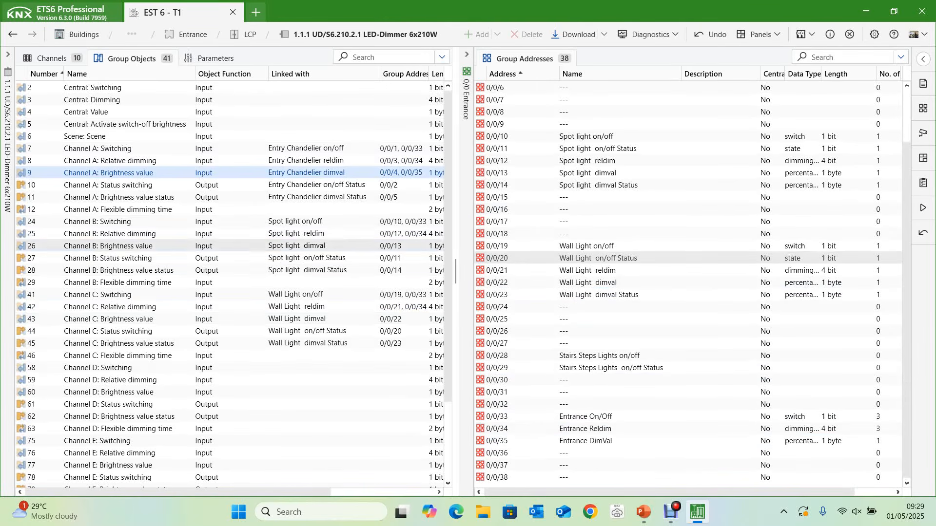
left_click_drag(292, 246, 356, 324)
left_click(600, 441)
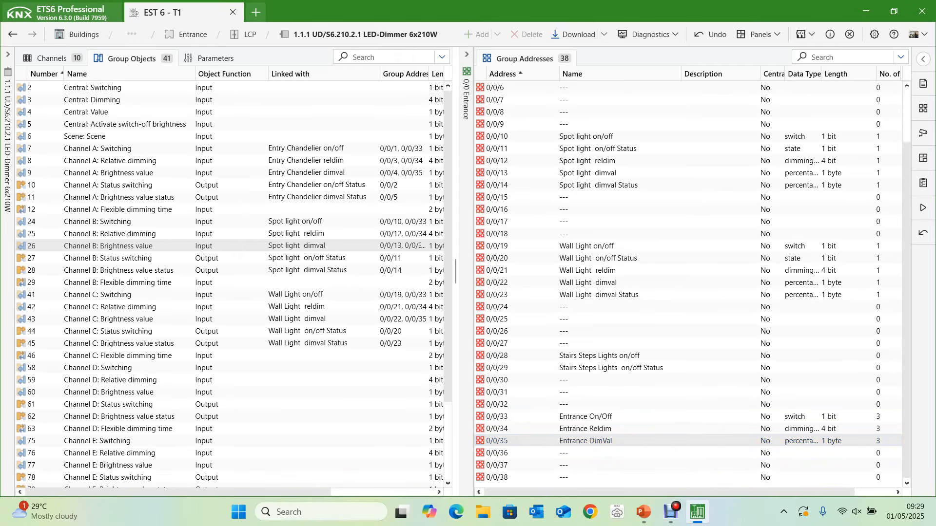
List the 0/1 Bedroom group addresses and link Channel D's switching, dimming, brightness and status objects to Bedroom Chandelier addresses 0/1/1 to 0/1/5
left_click(466, 195)
left_click(508, 162)
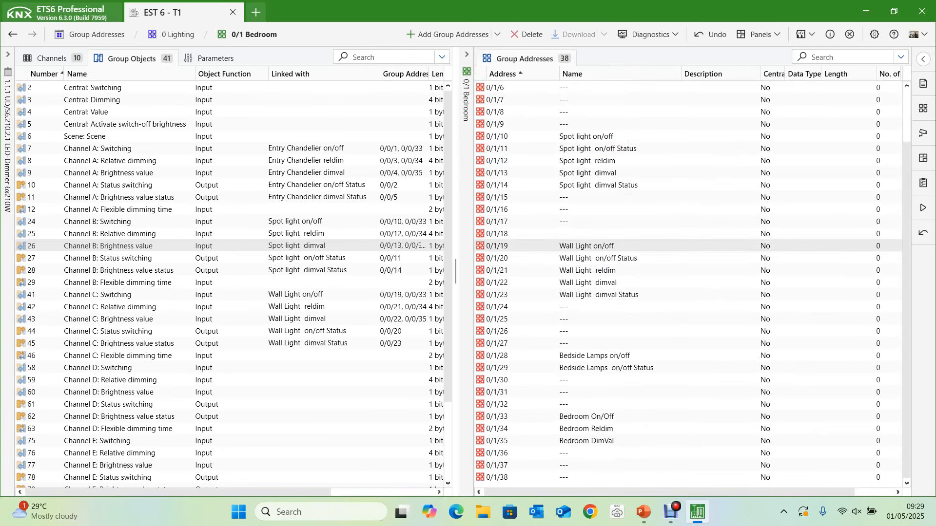
scroll(907, 244, "up", 2)
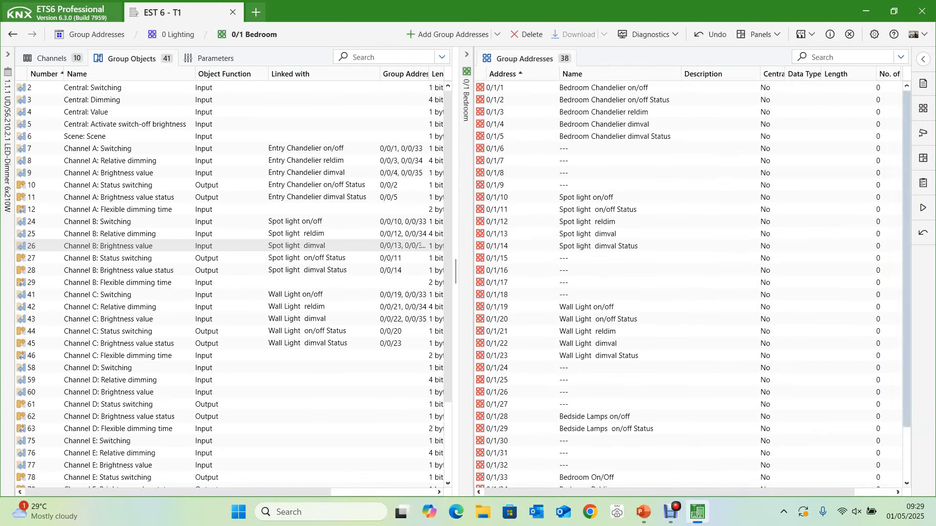
left_click_drag(585, 88, 251, 370)
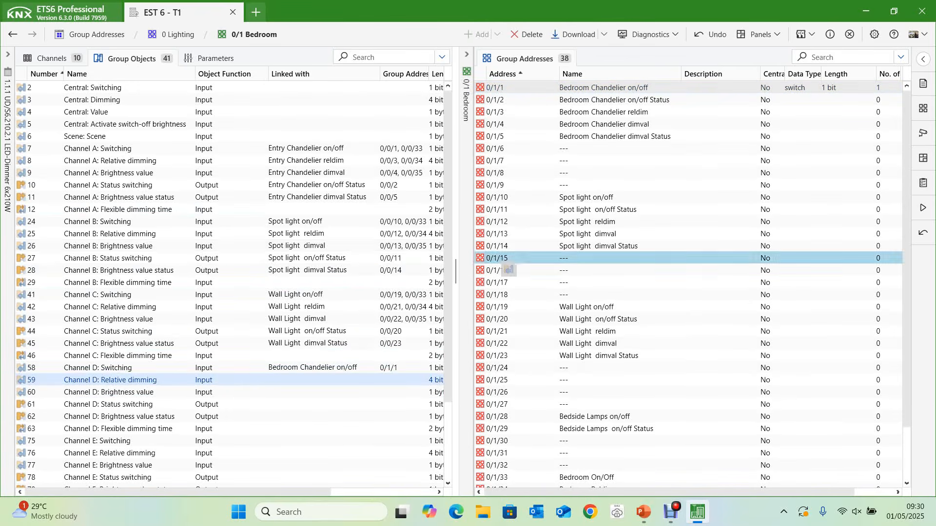
left_click(526, 111)
left_click_drag(526, 123, 686, 100)
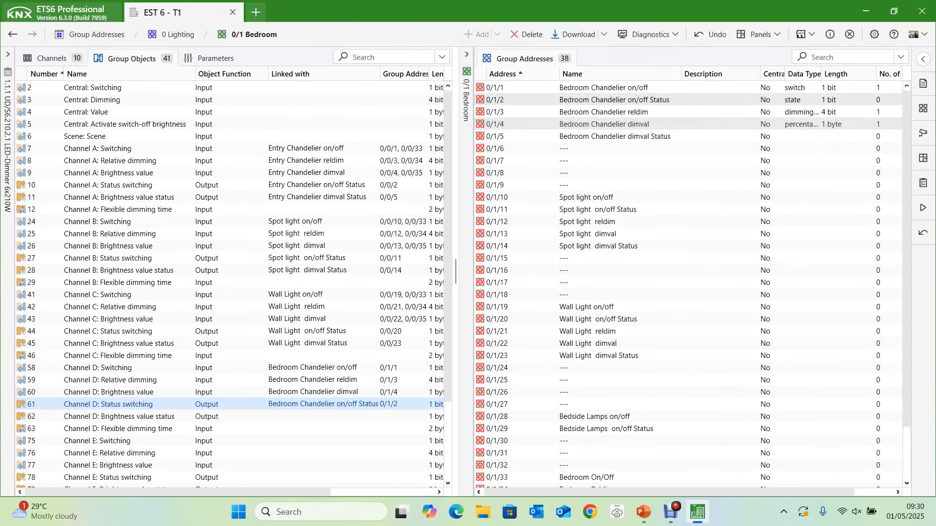
left_click_drag(633, 136, 317, 420)
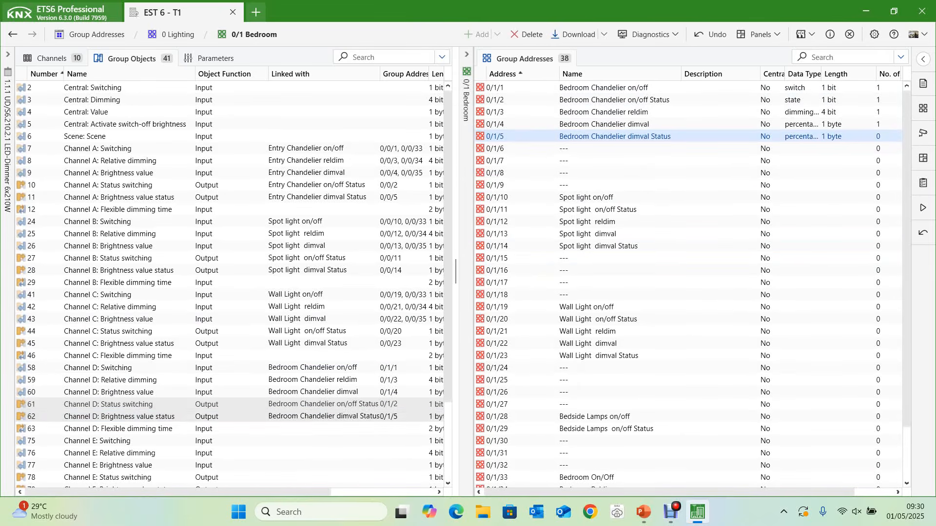
Link Channel E's switching, relative dimming, brightness value and both status objects to the matching Bedroom spot light addresses 0/1/10 to 0/1/14
left_click_drag(447, 356, 447, 440)
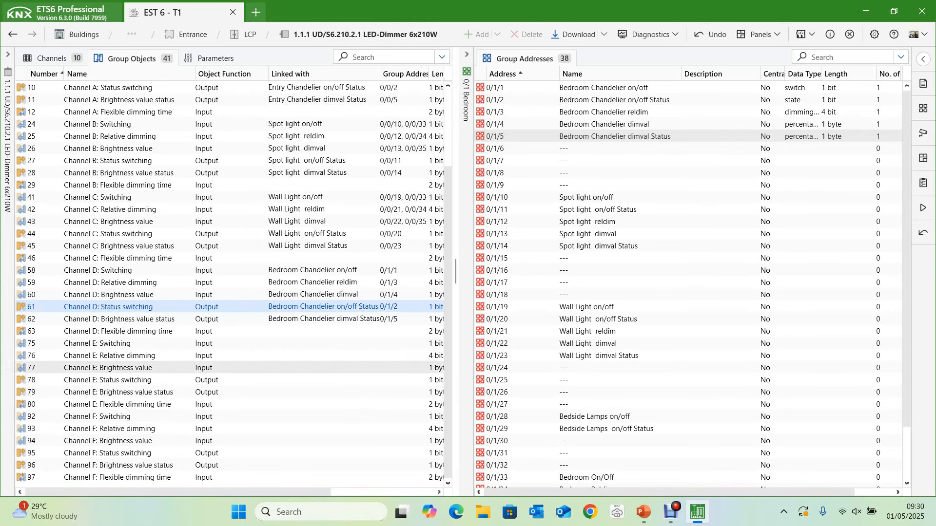
left_click_drag(377, 343, 624, 239)
left_click(697, 222)
left_click_drag(600, 210, 630, 251)
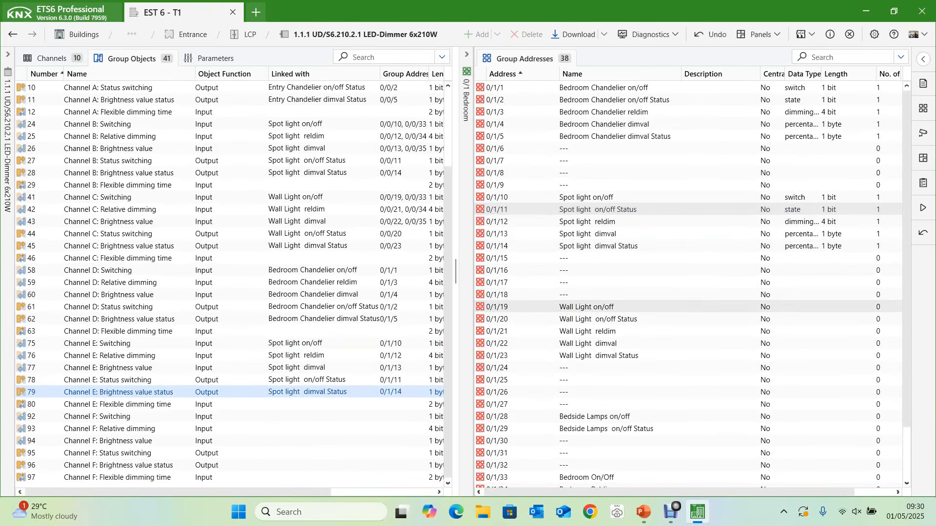
Link Channel F's switching, relative dimming, brightness value and both status objects to the matching Bedroom Wall Light addresses 0/1/19 to 0/1/23
left_click_drag(497, 307, 585, 323)
left_click(295, 453)
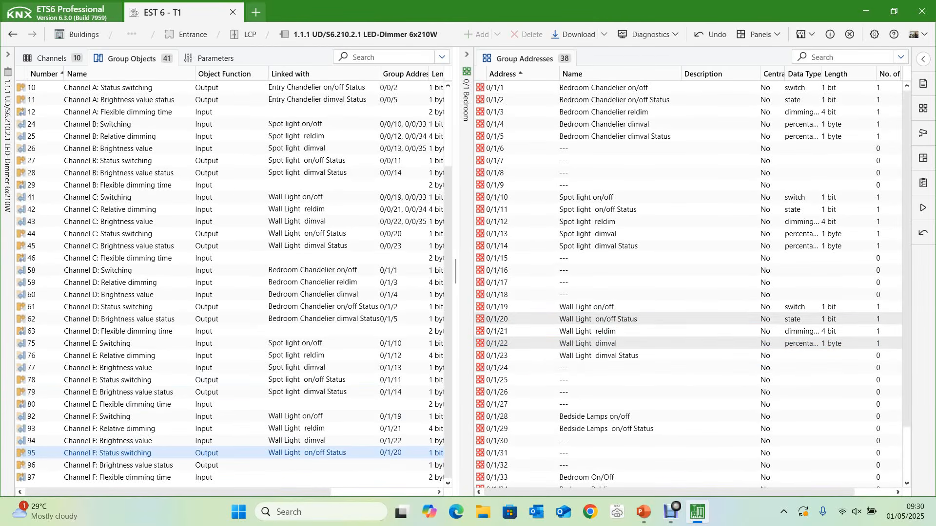
left_click(585, 355)
left_click_drag(585, 356, 285, 466)
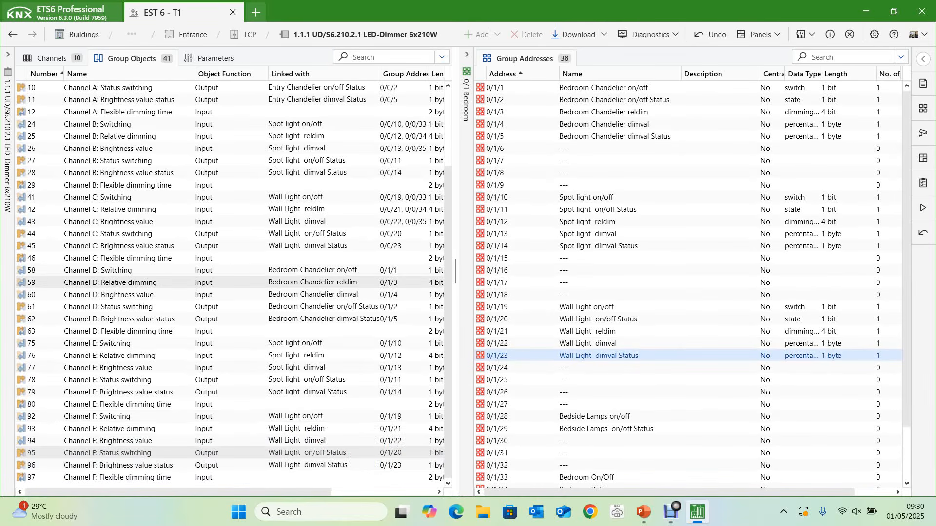
Link the switching objects of Channels D, E and F together to the Bedroom On/Off address 0/1/33
left_click(293, 271)
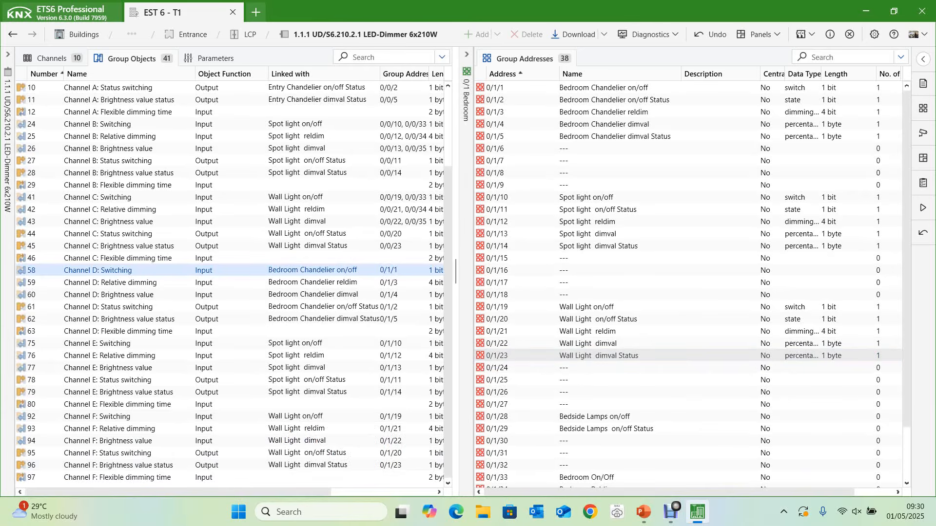
left_click(292, 344, "ctrl")
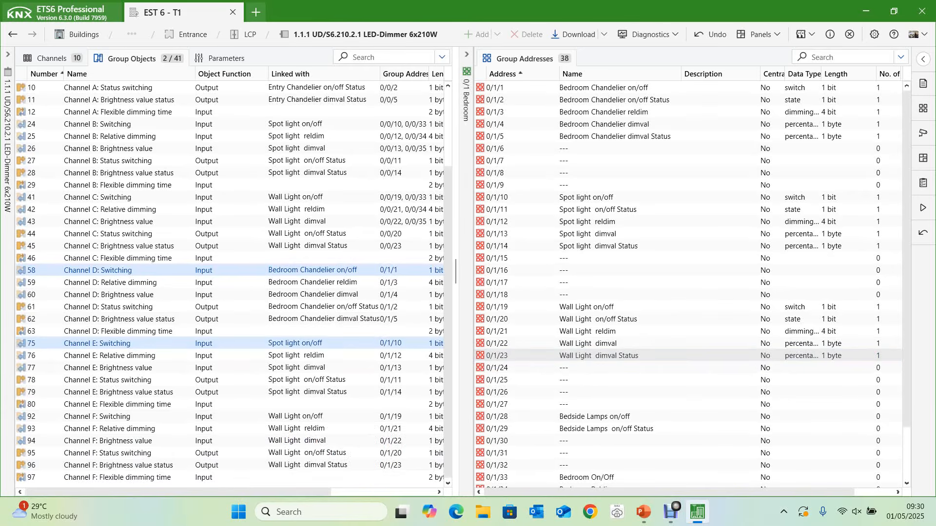
left_click(292, 417, "ctrl")
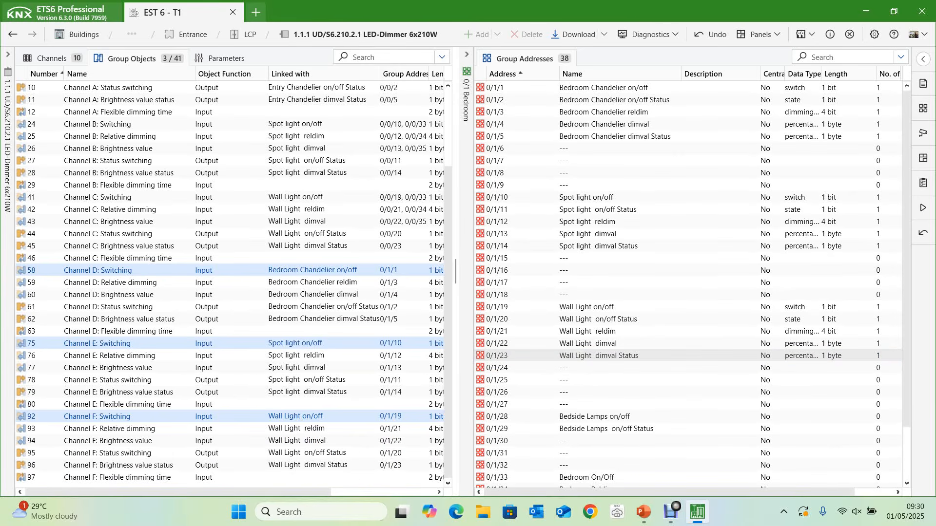
left_click_drag(293, 417, 722, 468)
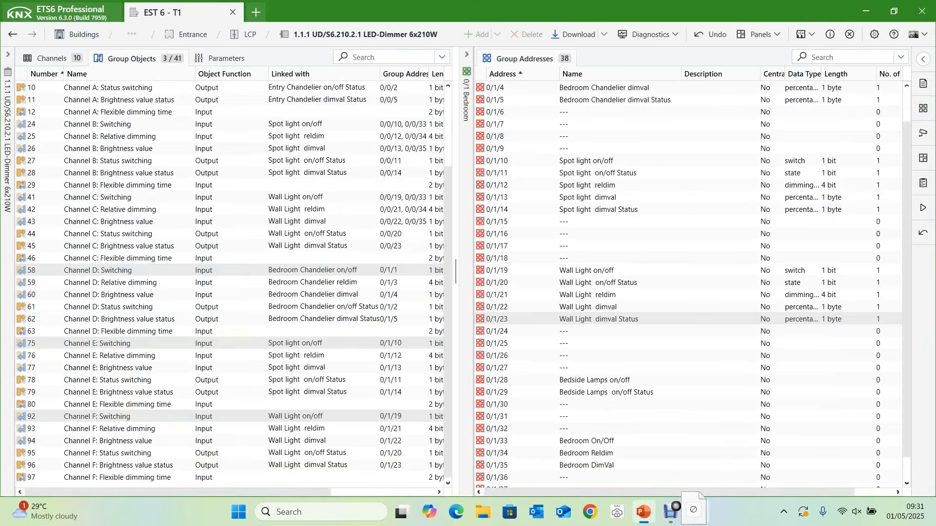
left_click_drag(721, 468, 624, 441)
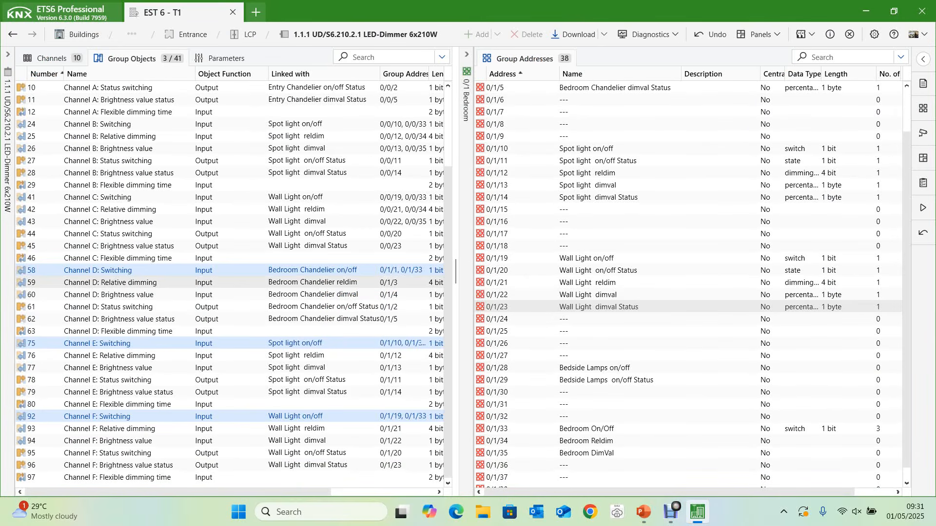
Link the relative dimming objects of Channels D, E and F together to the Bedroom Reldim address 0/1/34
left_click(111, 283)
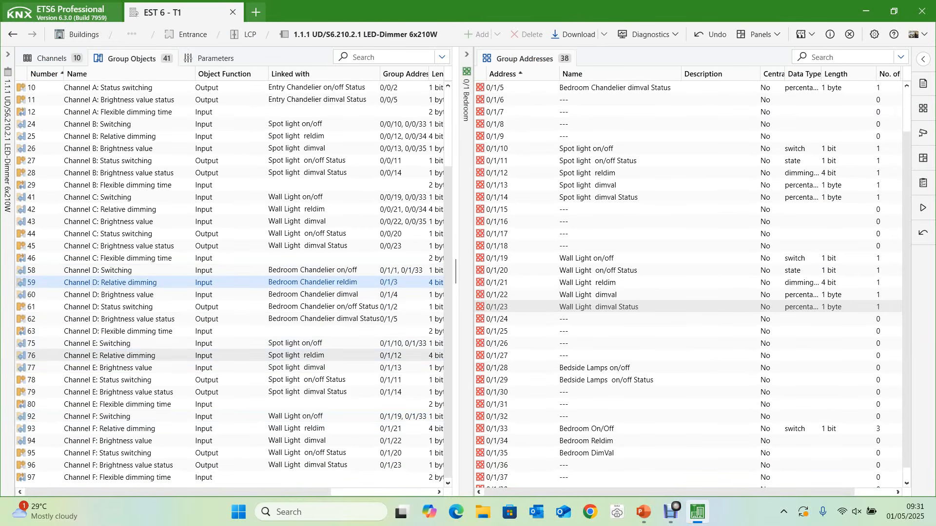
left_click(111, 355, "ctrl")
left_click(76, 429, "ctrl")
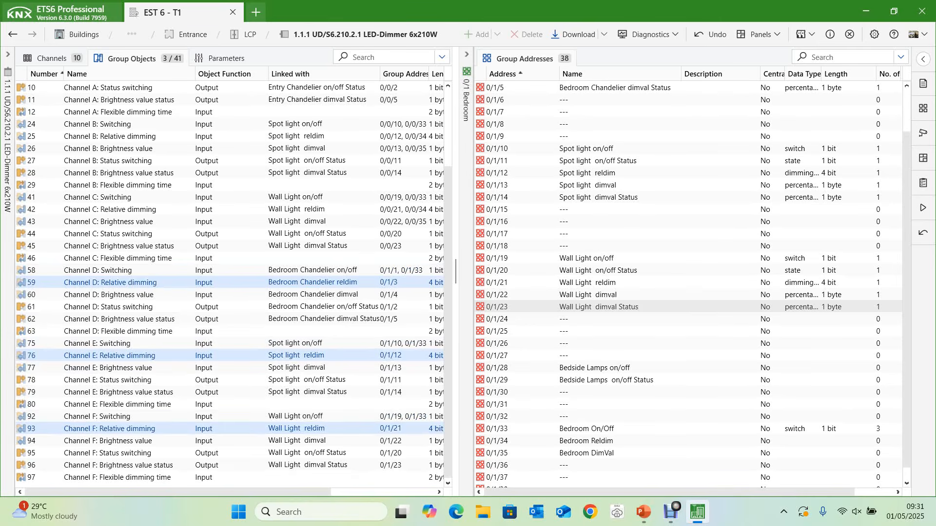
left_click_drag(617, 416, 616, 441)
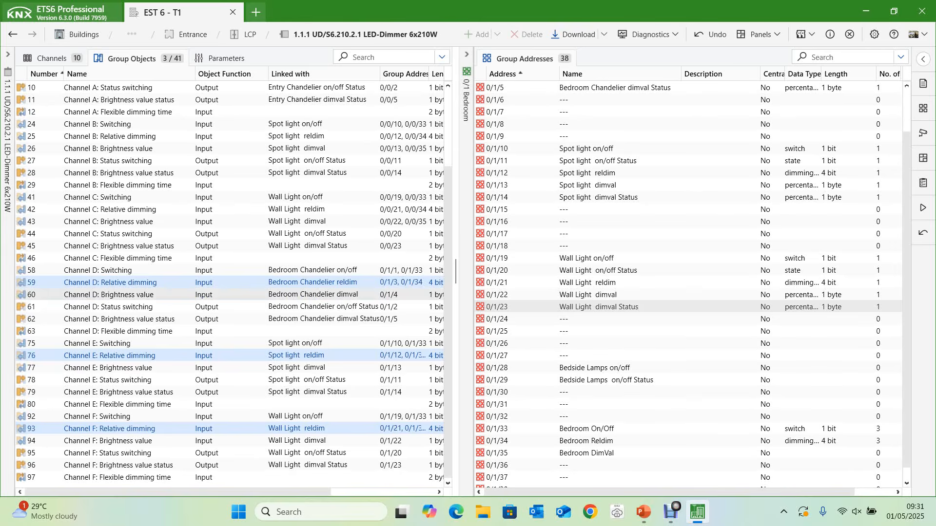
Link the brightness value objects of Channels D, E and F together to the Bedroom DimVal address 0/1/35
left_click(108, 295)
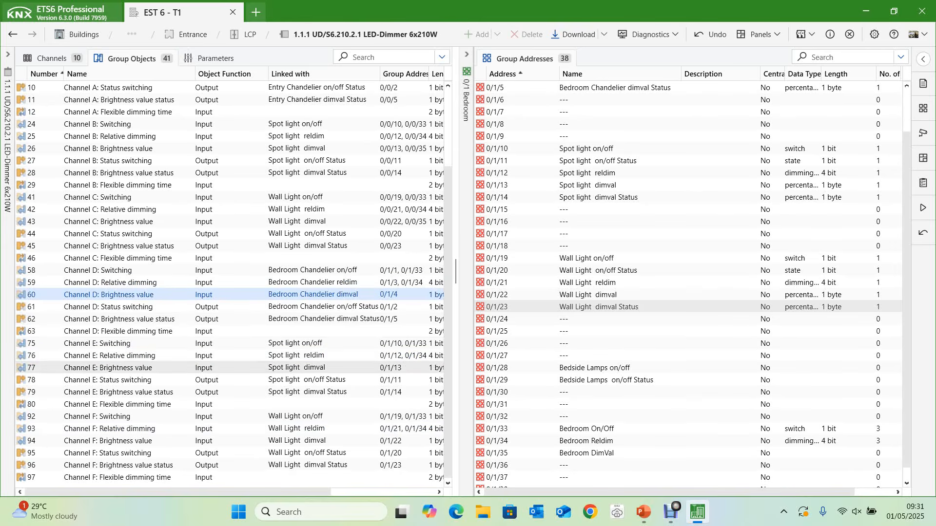
left_click(108, 368, "ctrl")
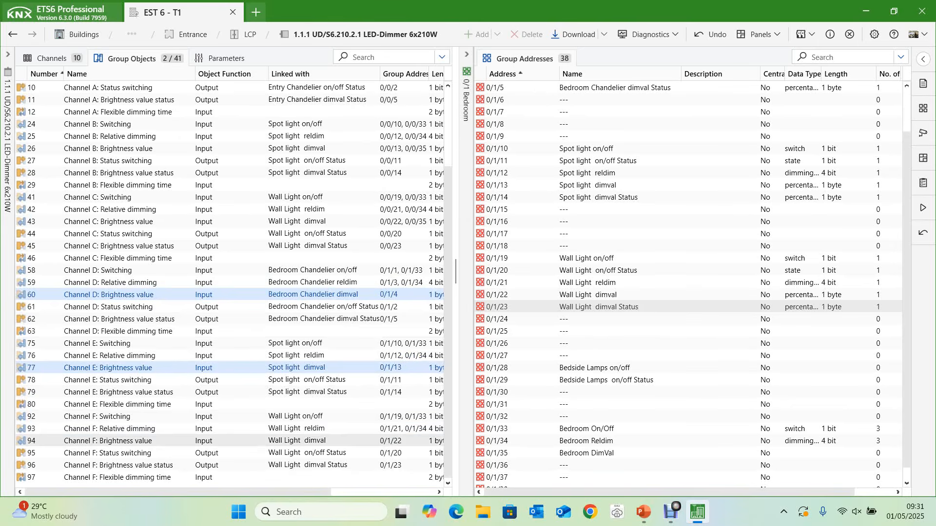
left_click(108, 441, "ctrl")
left_click_drag(108, 441, 619, 453)
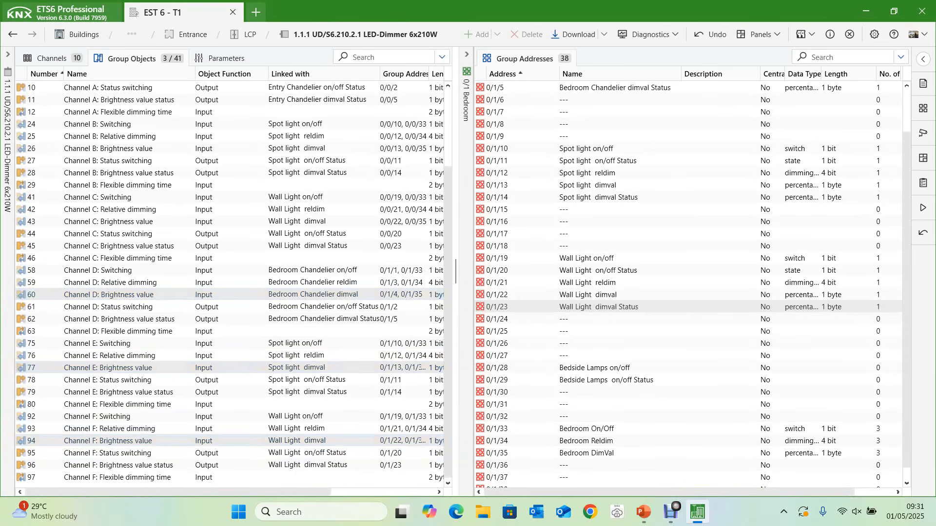
Show the group objects of the 1.1.2 SA/S8.10.2.2 switch actuator from the LCP in the building structure
left_click(7, 55)
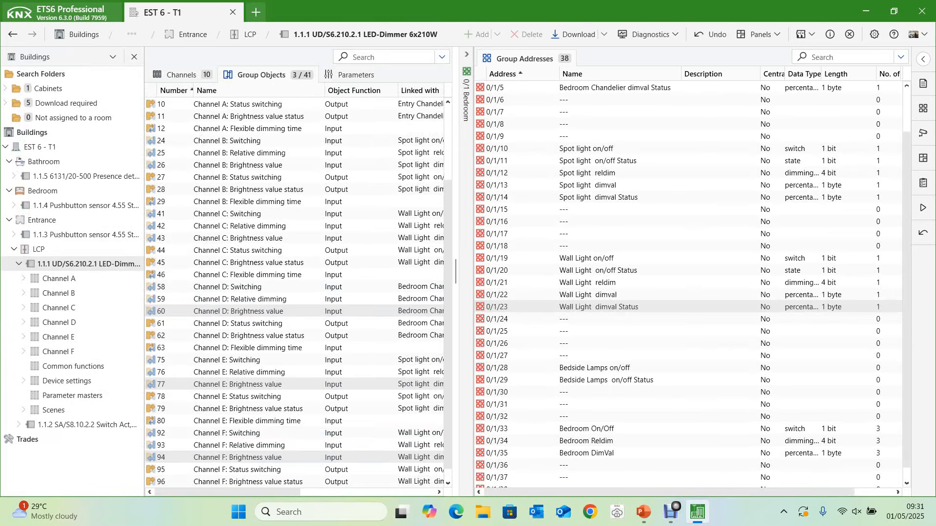
left_click(18, 263)
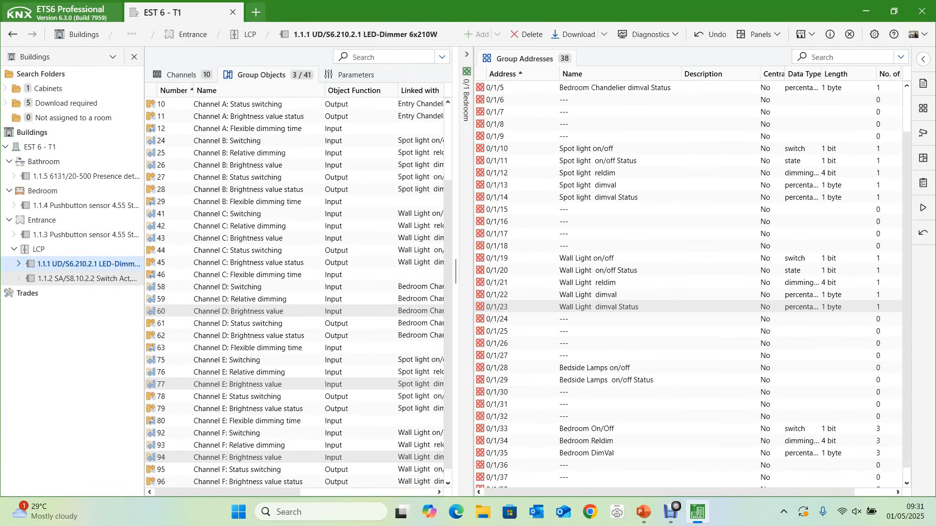
left_click(86, 279)
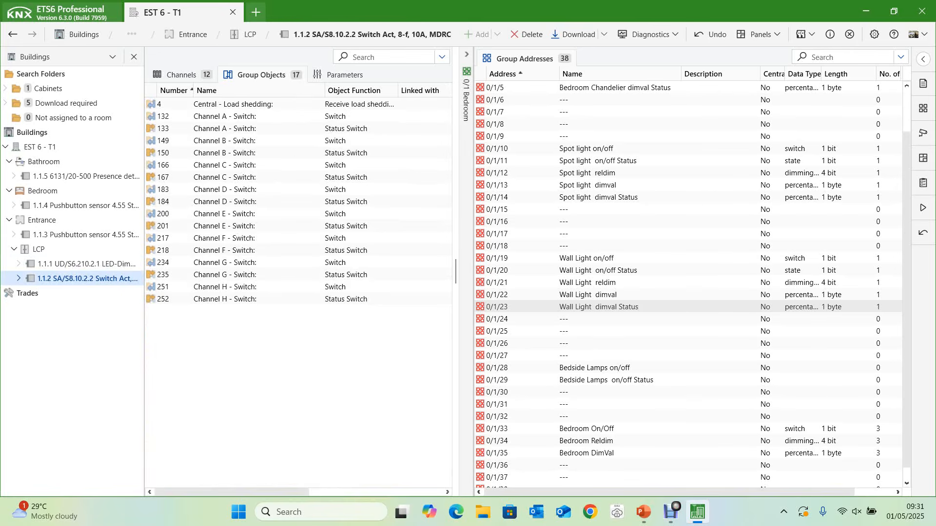
double_click(144, 269)
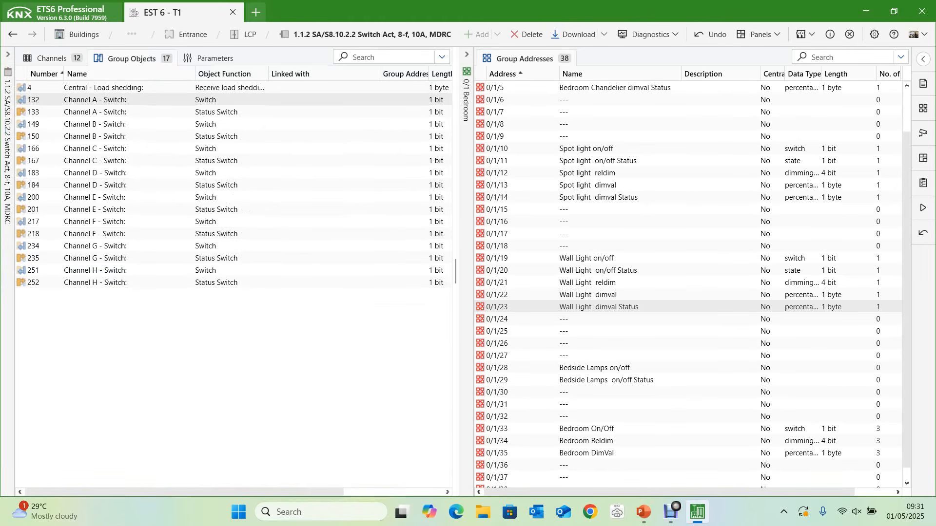
From the 0/0 Entrance addresses, link Channel A's switch object to 0/0/28 and Entrance On/Off 0/0/33, and its status to 0/0/29
double_click(474, 226)
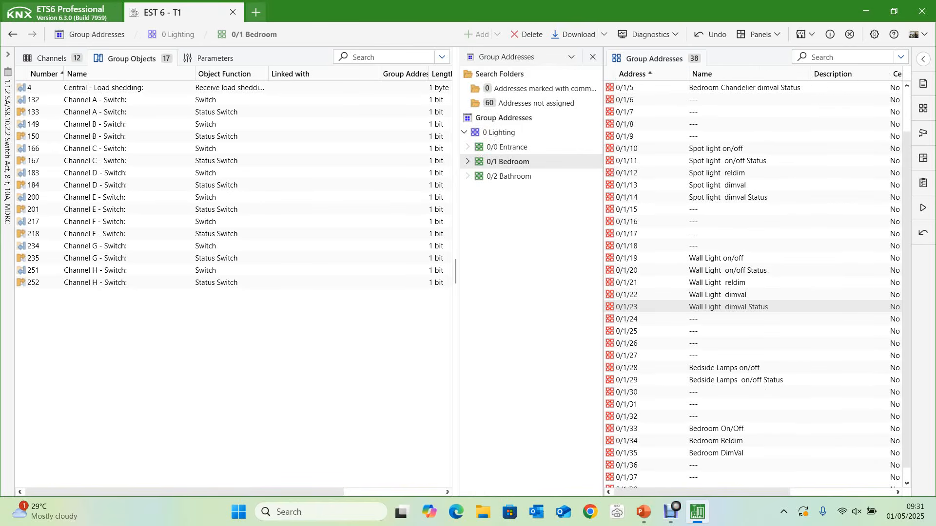
left_click(508, 147)
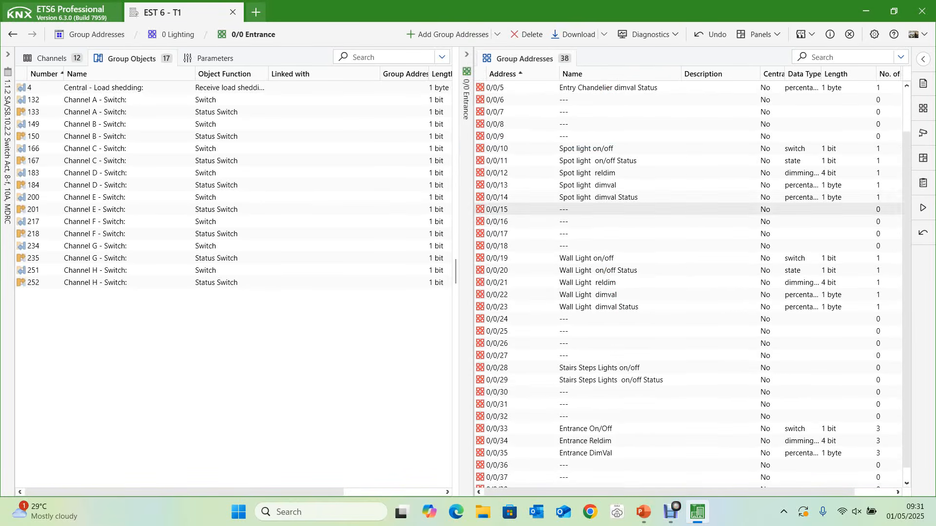
left_click_drag(599, 367, 688, 384)
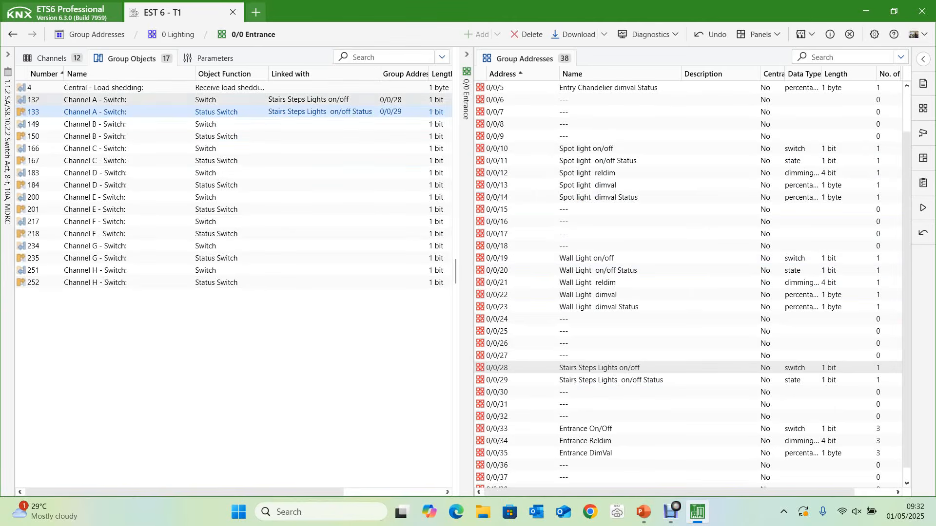
left_click_drag(293, 100, 629, 429)
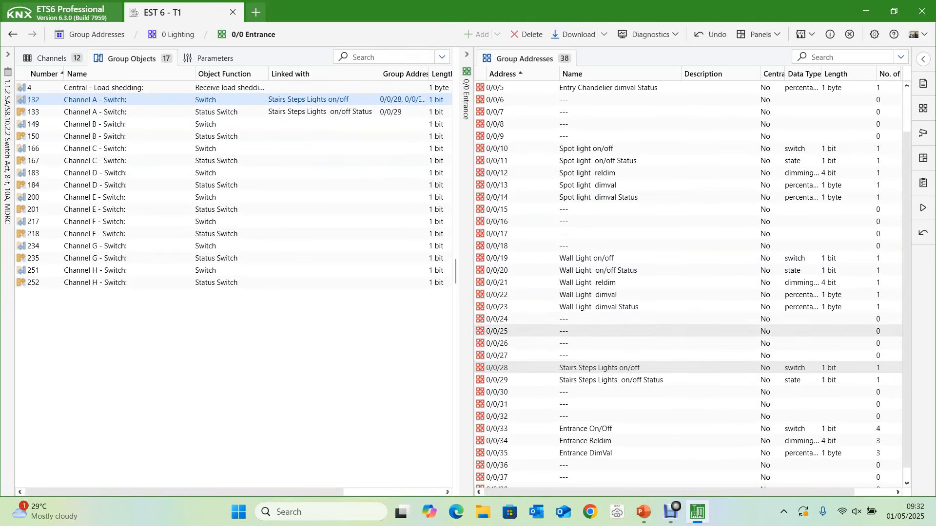
From the 0/1 Bedroom addresses, link Channel B's switch object to 0/1/28 and Bedroom On/Off 0/1/33, and its status to 0/1/29
left_click(466, 54)
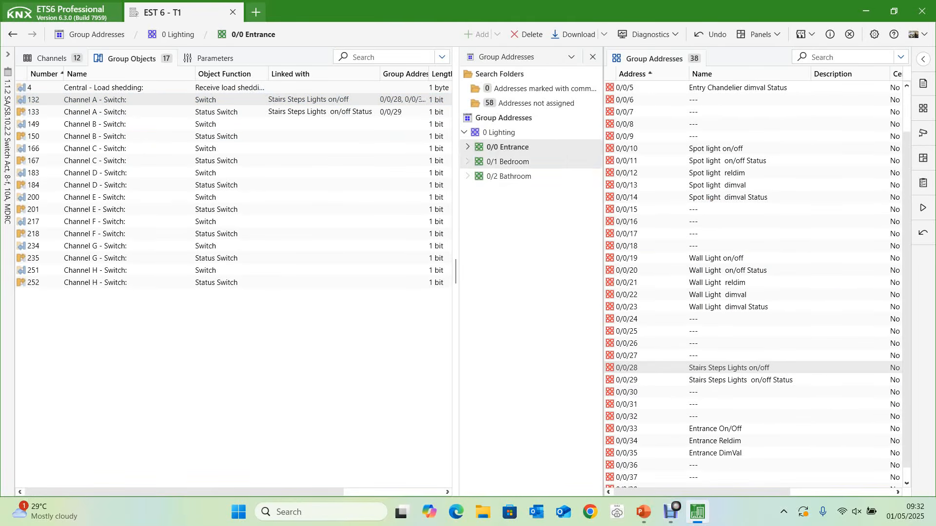
left_click(508, 161)
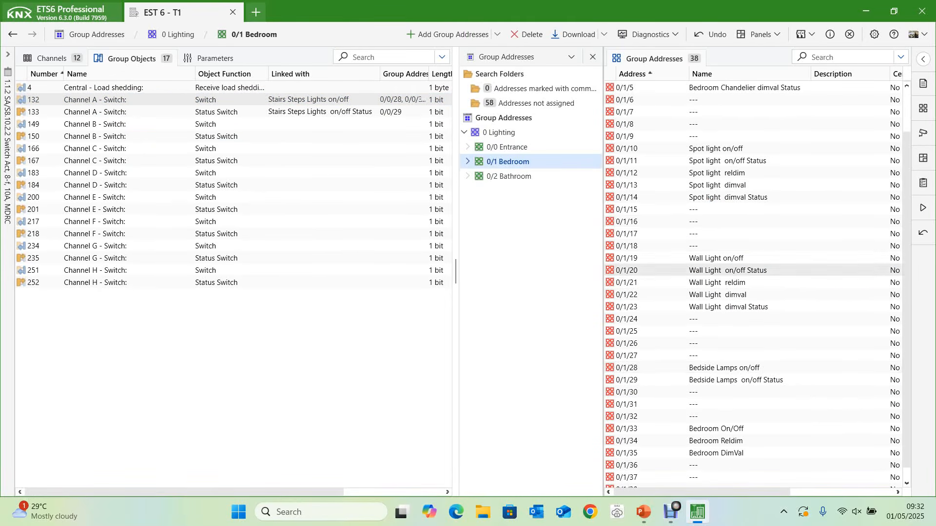
left_click(723, 368)
left_click_drag(723, 368, 234, 126)
left_click_drag(78, 137, 790, 390)
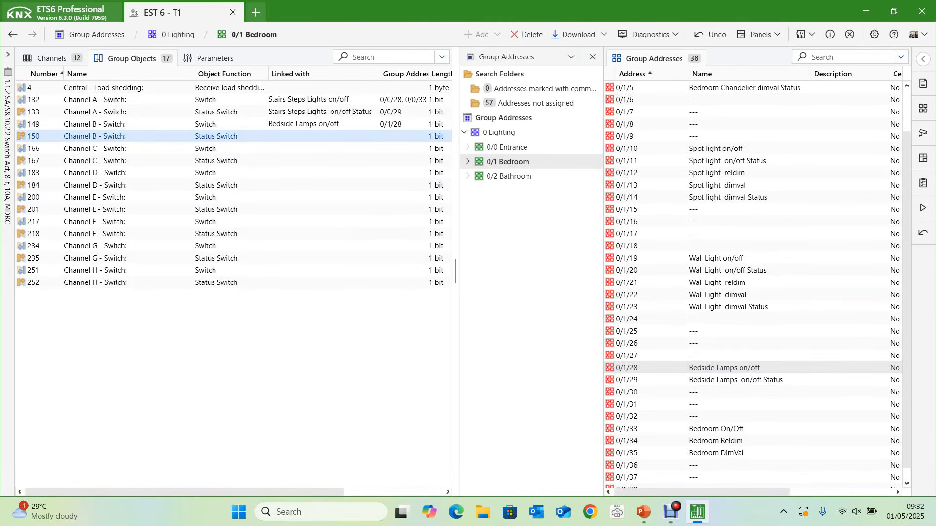
left_click(717, 429)
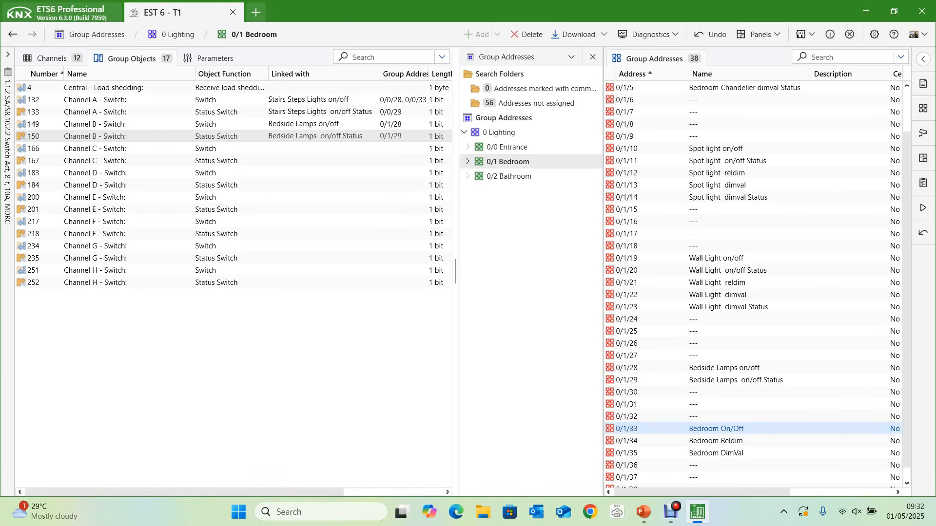
left_click_drag(716, 429, 354, 127)
List the 0/2 Bathroom group addresses and link Channel C's switch and status objects to Spot Light addresses 0/2/0 and 0/2/1
left_click(509, 176)
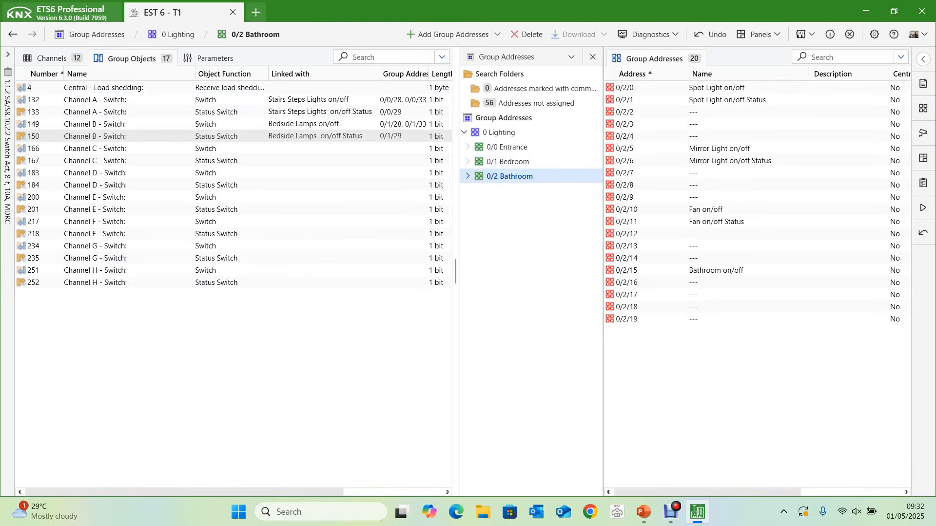
left_click(717, 88)
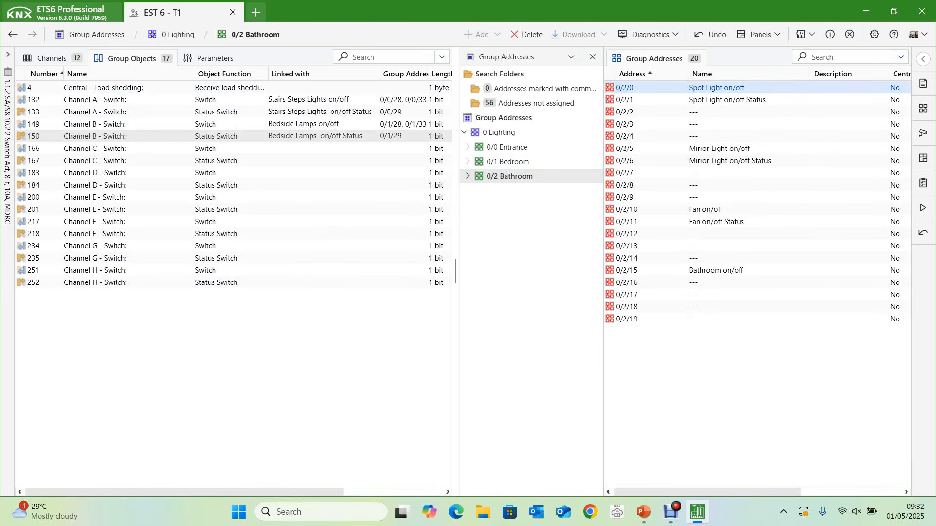
left_click_drag(716, 87, 268, 148)
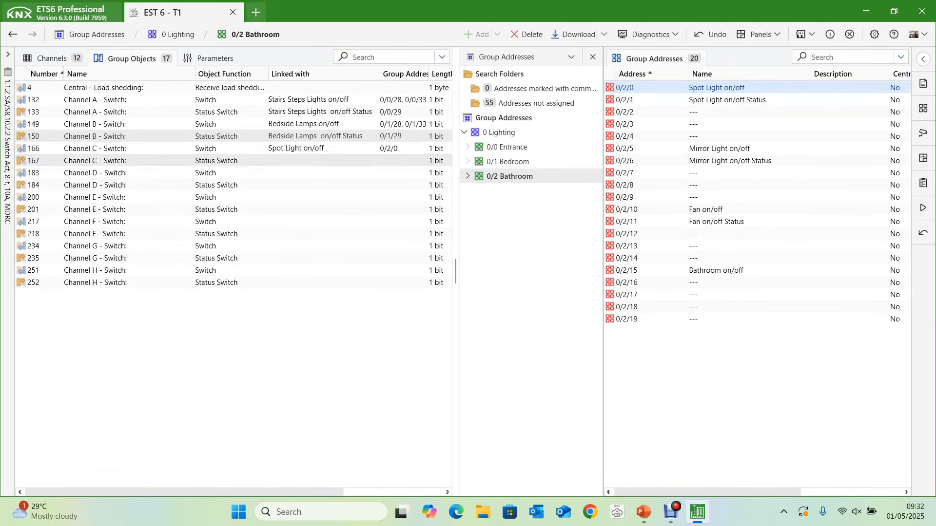
left_click_drag(727, 99, 302, 160)
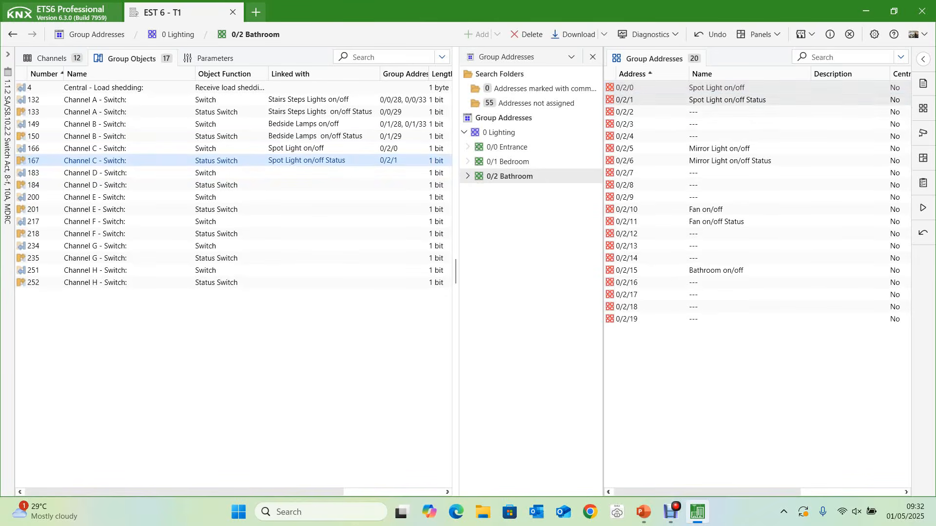
Link Channel D's switch and status objects to Mirror Light addresses 0/2/5 and 0/2/6, and Channel E's to Fan addresses 0/2/10 and 0/2/11
left_click_drag(719, 148, 310, 181)
left_click_drag(215, 185, 688, 162)
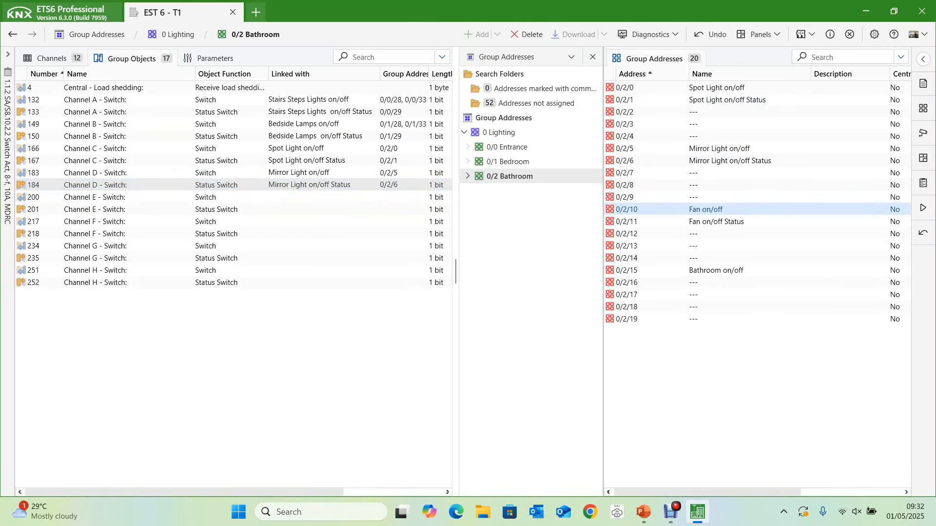
left_click_drag(705, 209, 751, 229)
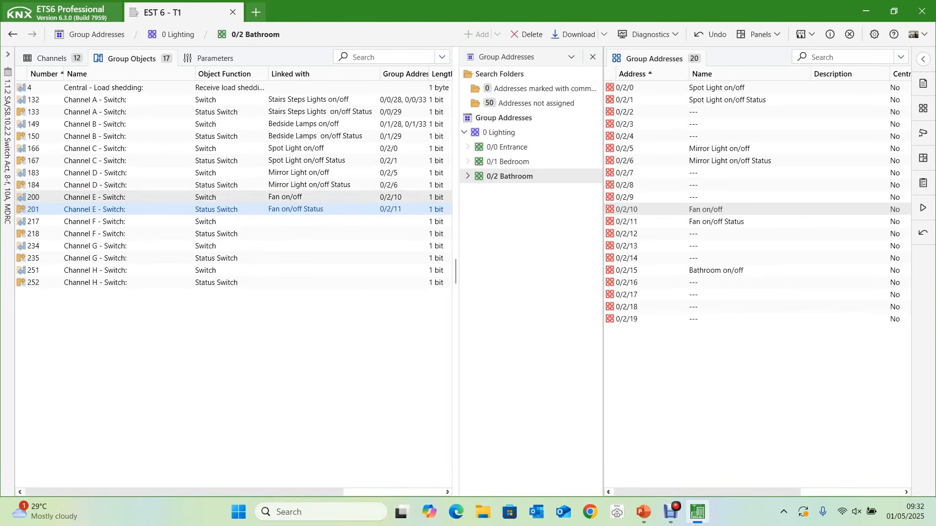
Link the switch objects of Channels C, D and E together to the Bathroom on/off address 0/2/15
left_click(234, 198)
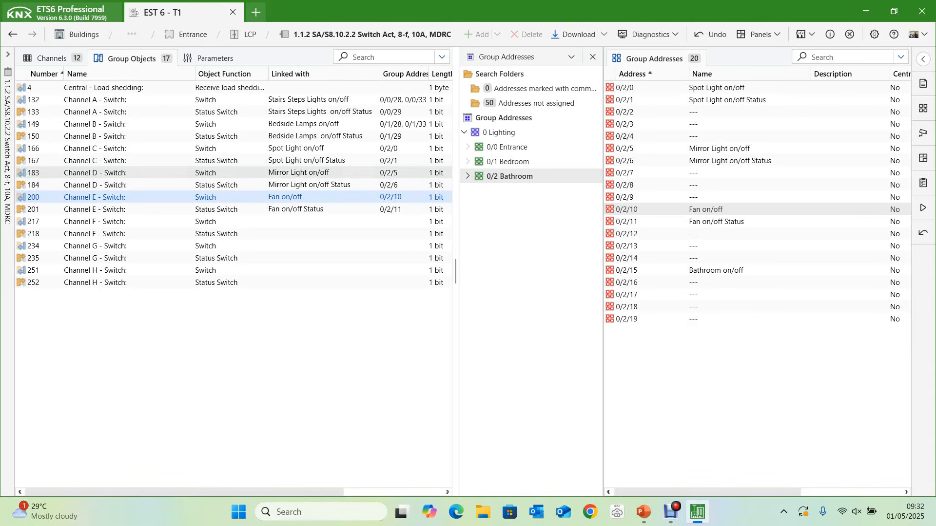
left_click(234, 173, "ctrl")
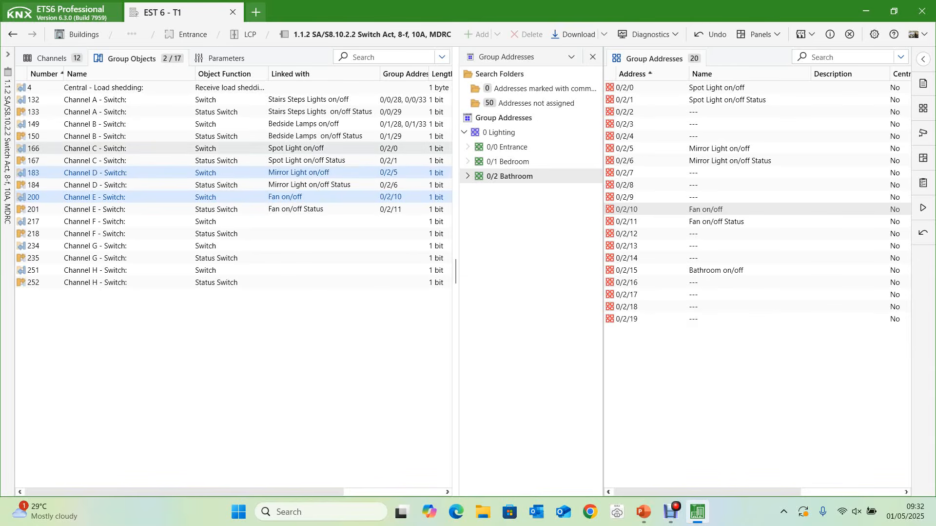
left_click(234, 148, "ctrl")
left_click_drag(234, 149, 724, 275)
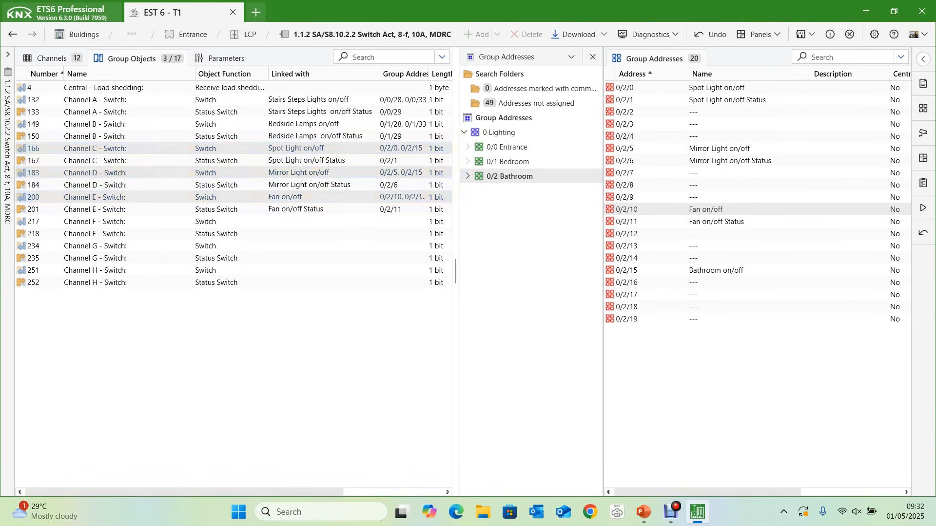
In the parameters of the Entrance 1.1.3 Pushbutton sensor, set Rocker 1's function to Dimming and colour temperature
left_click(8, 54)
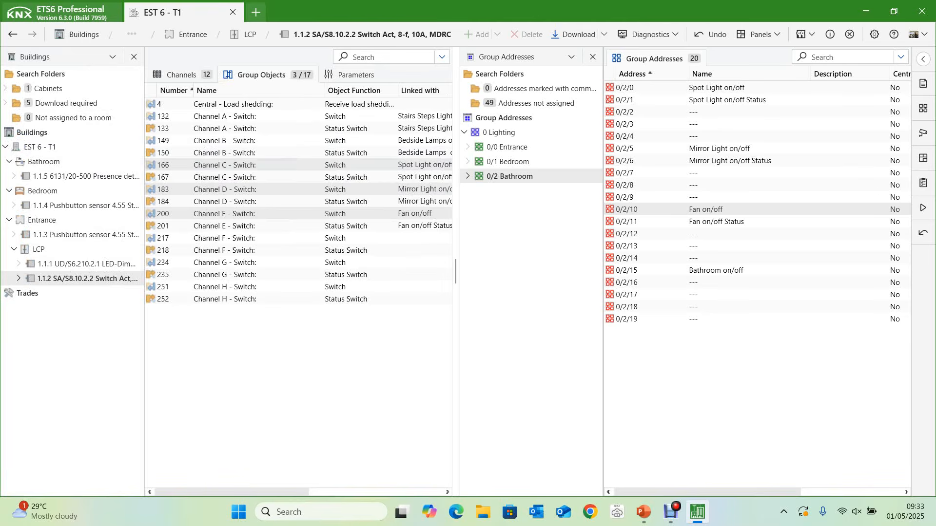
left_click(85, 234)
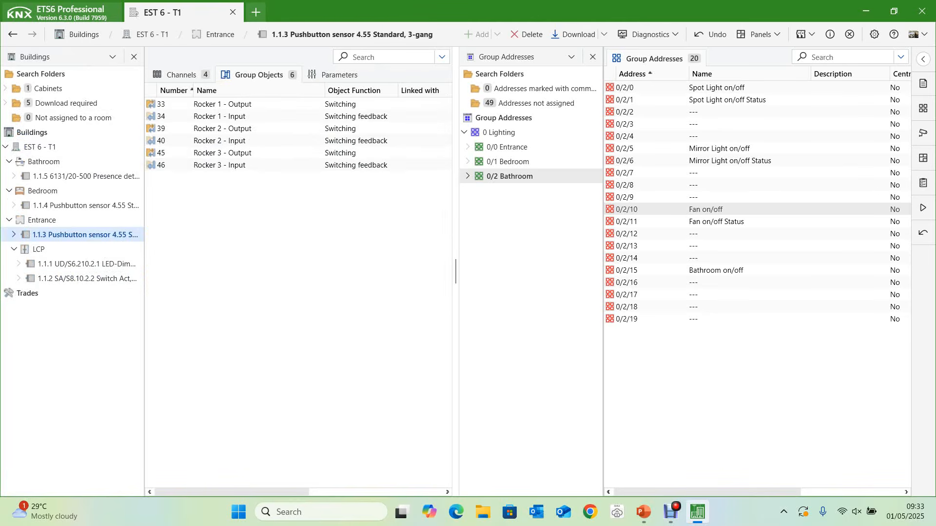
left_click(144, 272)
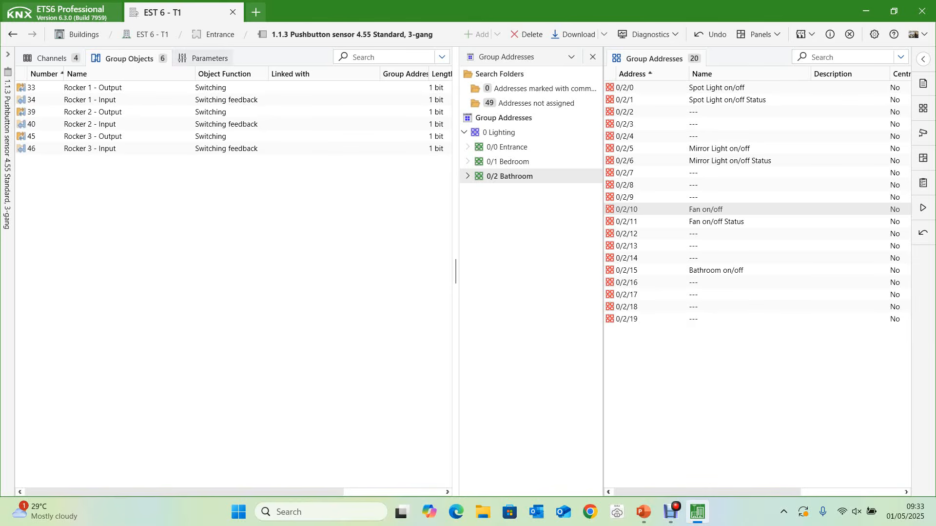
left_click(203, 58)
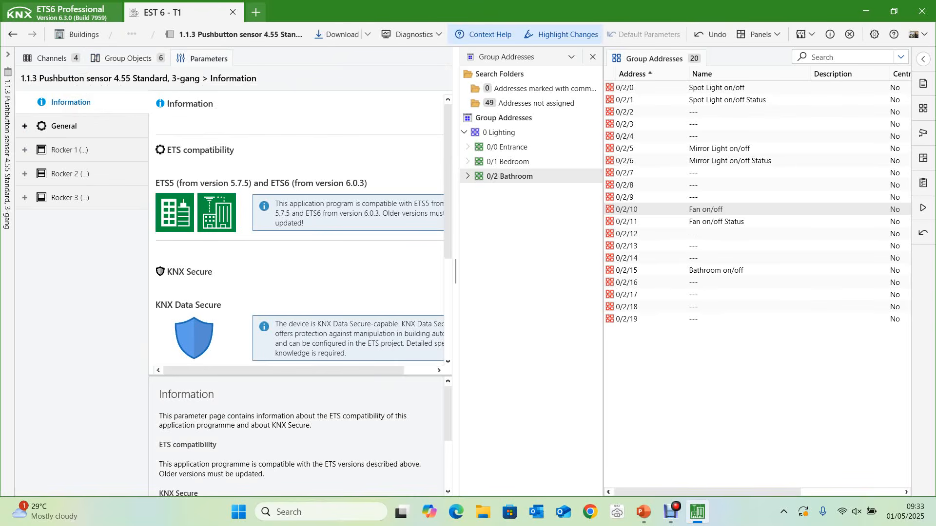
left_click(68, 150)
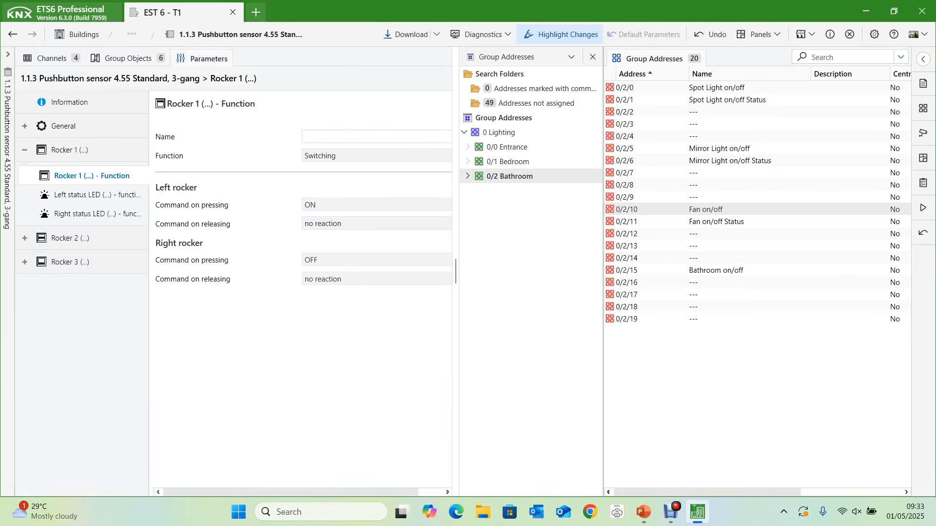
left_click(370, 155)
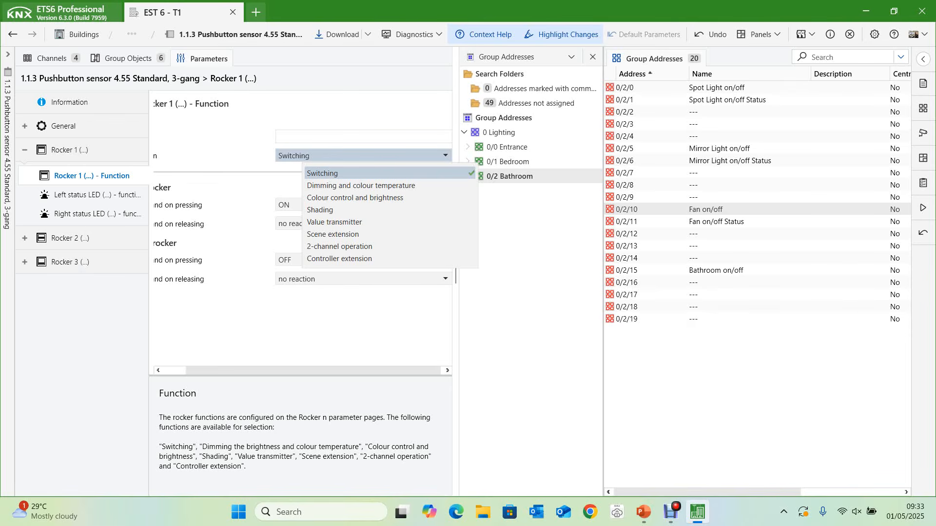
key("Down")
key("Return")
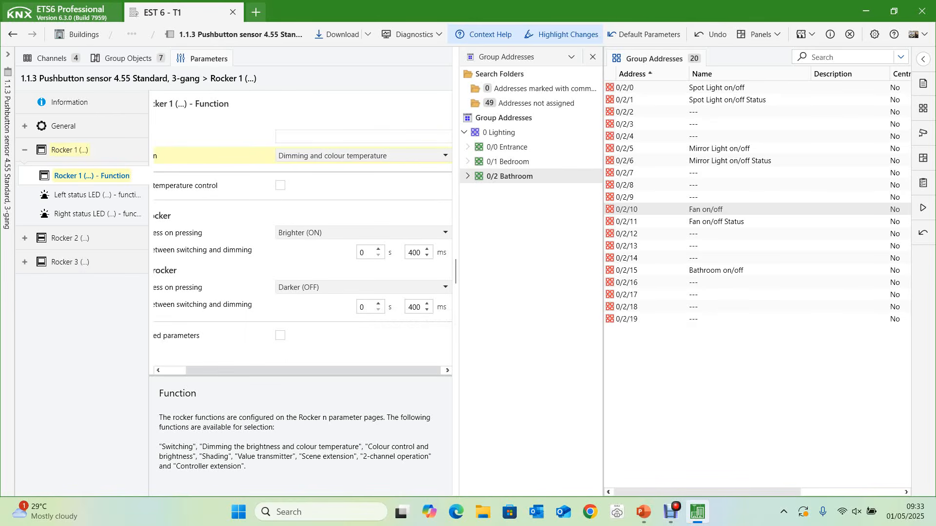
left_click_drag(313, 371, 288, 371)
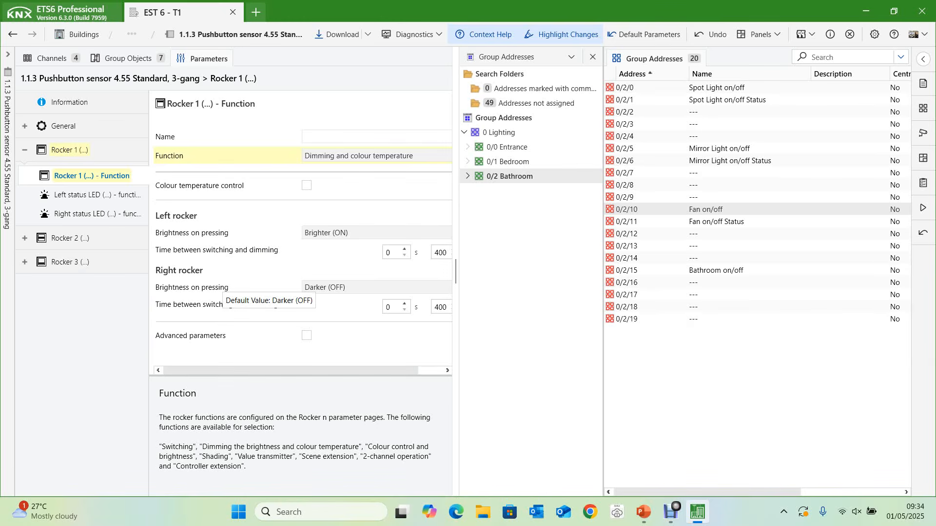
Link Rocker 1's switching output to Entrance On/Off 0/0/33 and its dimming brightness output to Entrance Reldim 0/0/34
left_click(71, 239)
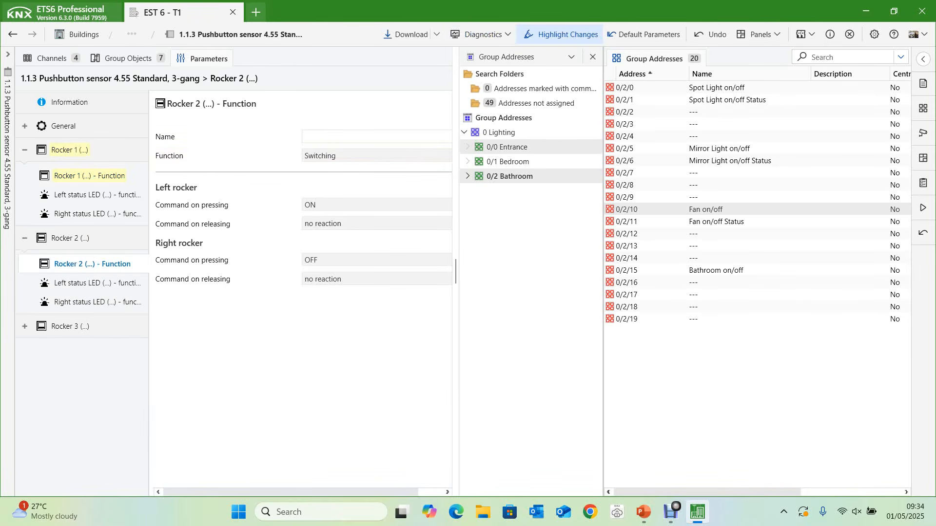
left_click(507, 147)
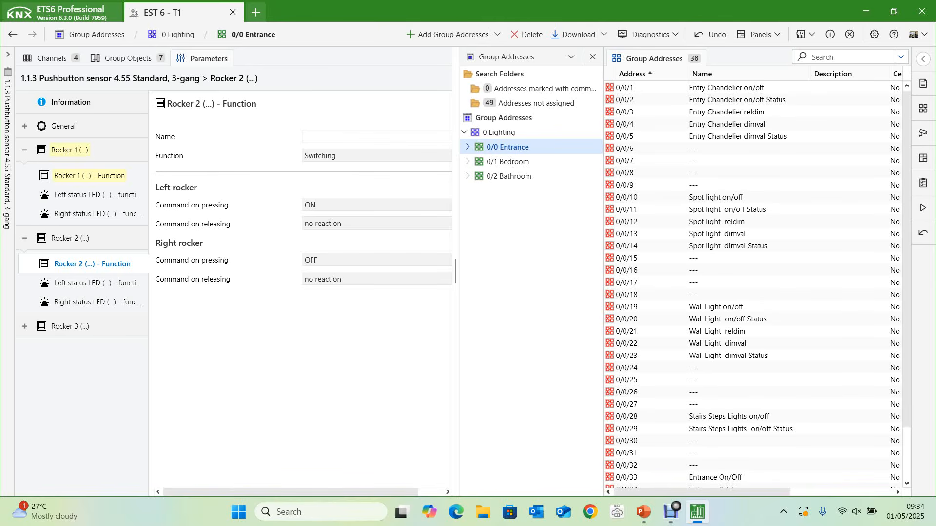
left_click(128, 58)
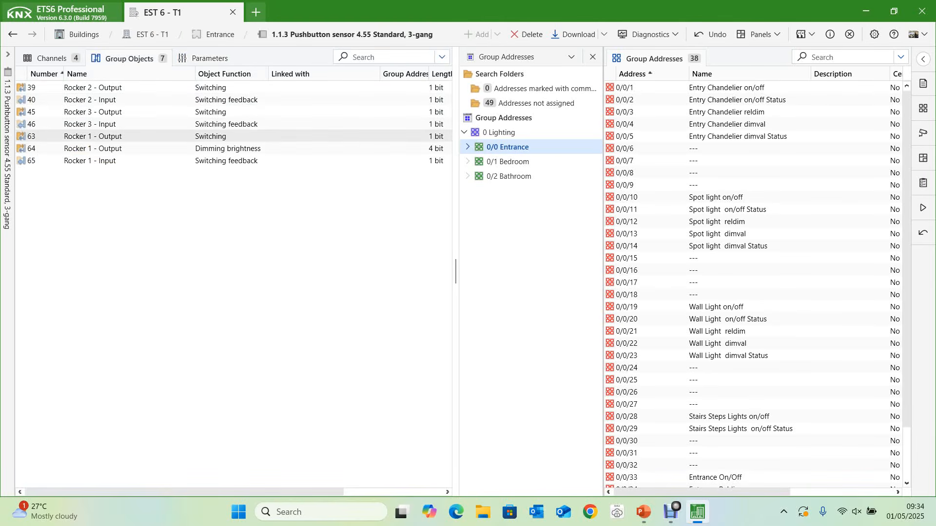
left_click(117, 137)
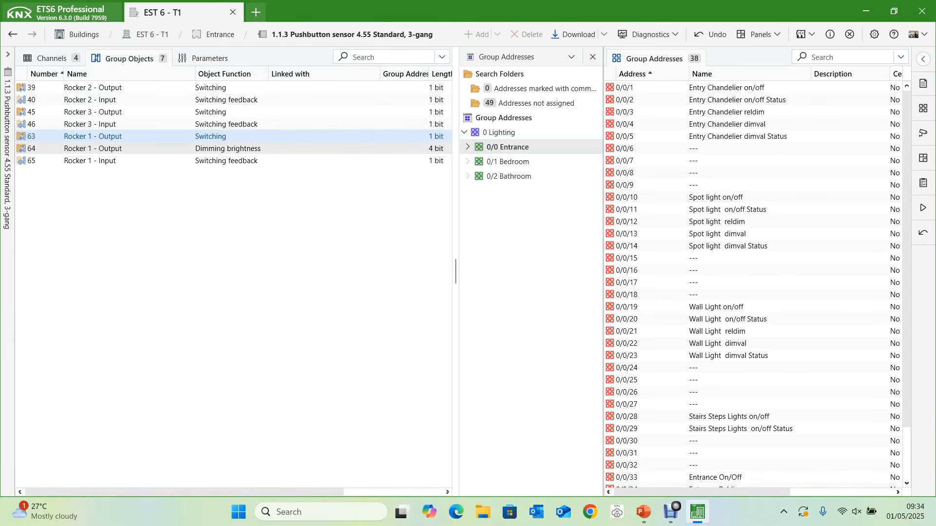
left_click(228, 149)
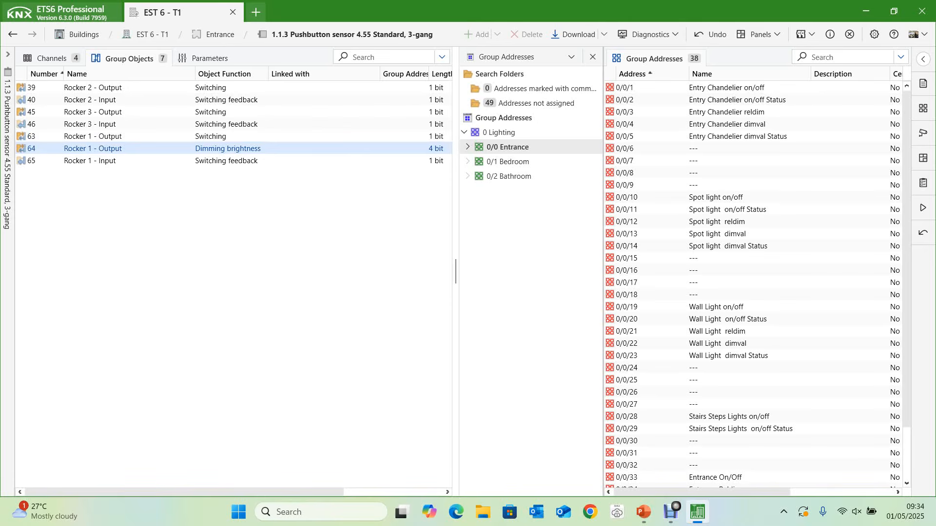
left_click(210, 137)
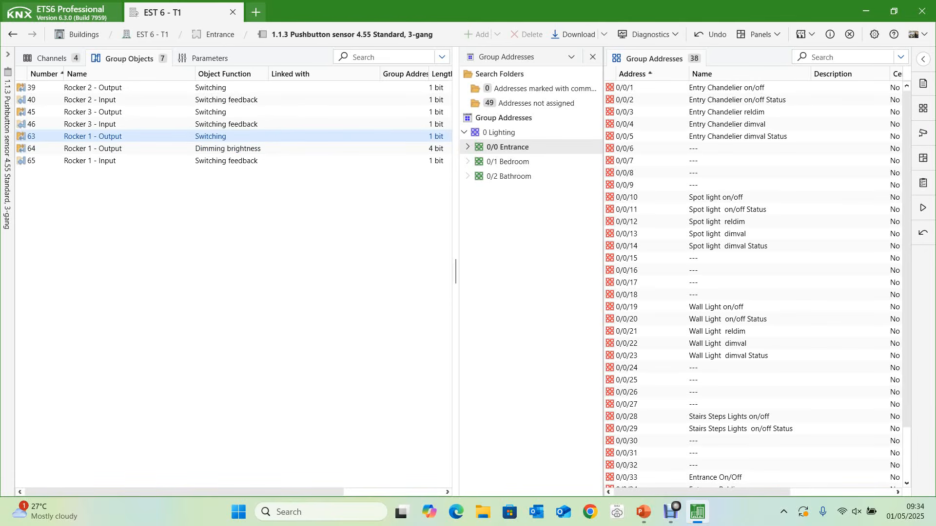
left_click_drag(211, 137, 833, 339)
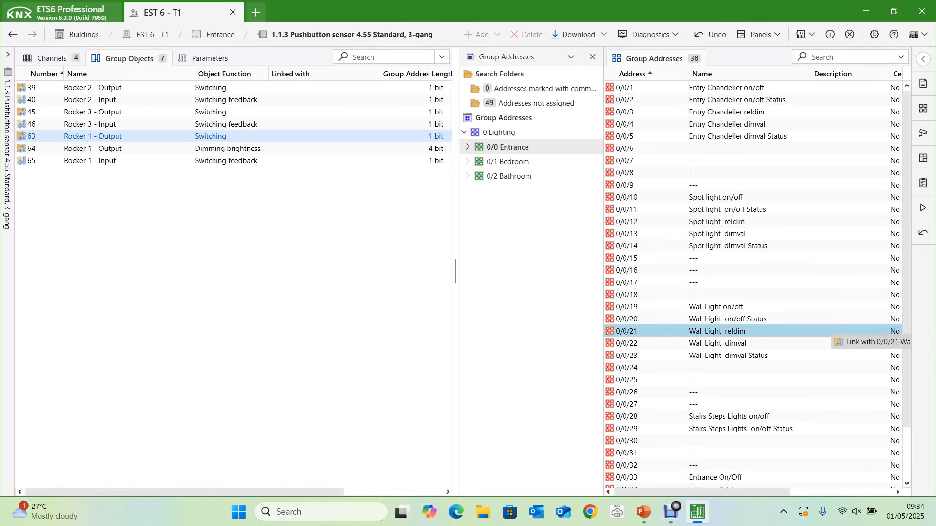
left_click_drag(833, 339, 177, 152)
left_click(824, 429)
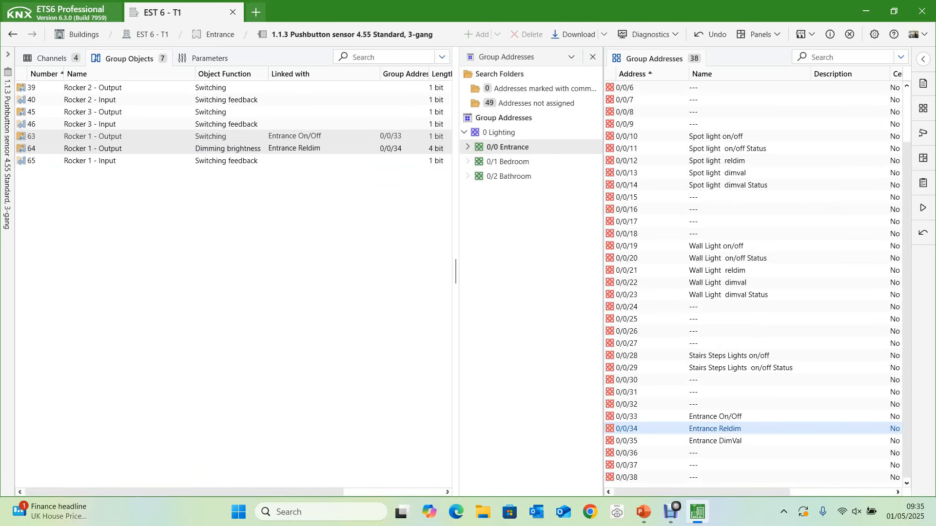
Set Rocker 2's function to Dimming and colour temperature and select its switching output among the group objects
left_click(227, 161)
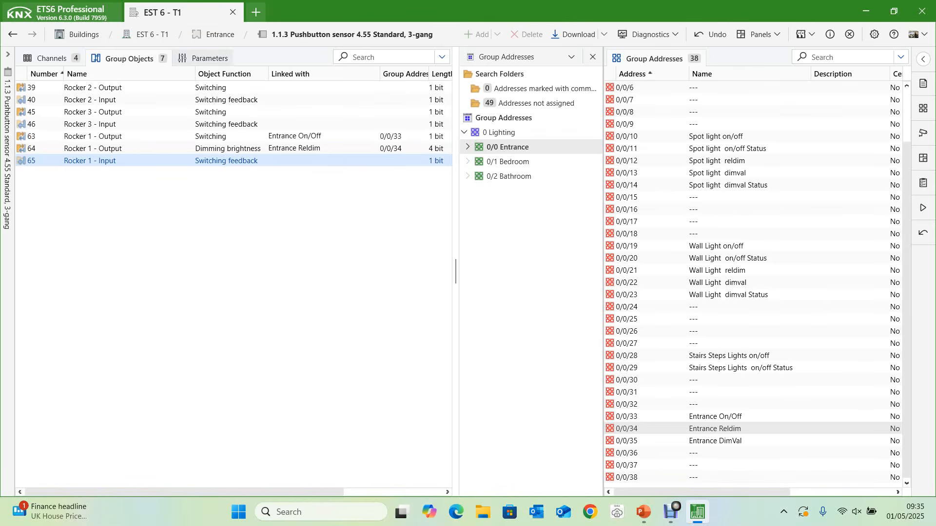
left_click(209, 58)
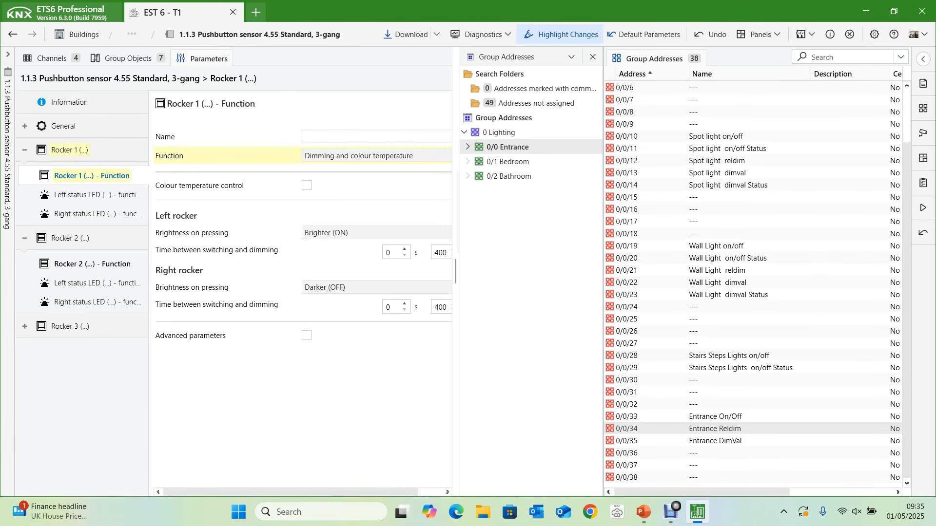
left_click(72, 238)
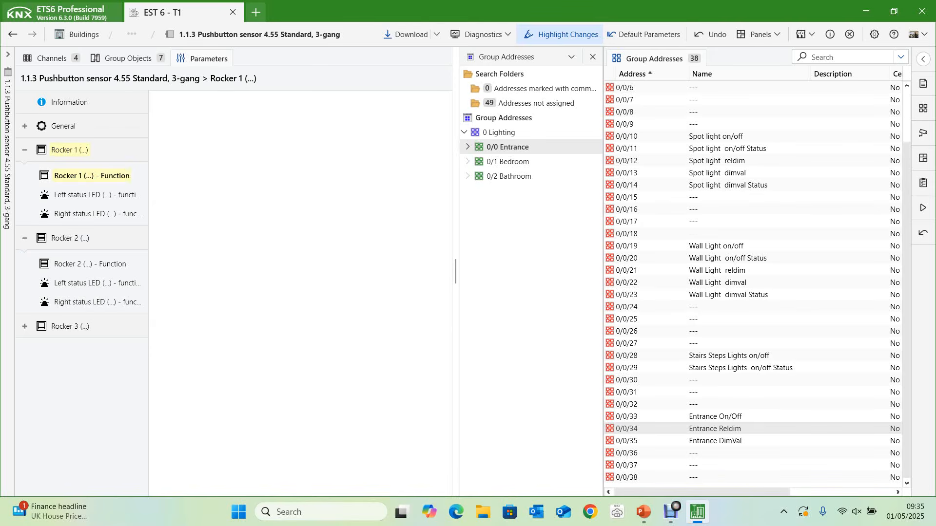
left_click(25, 150)
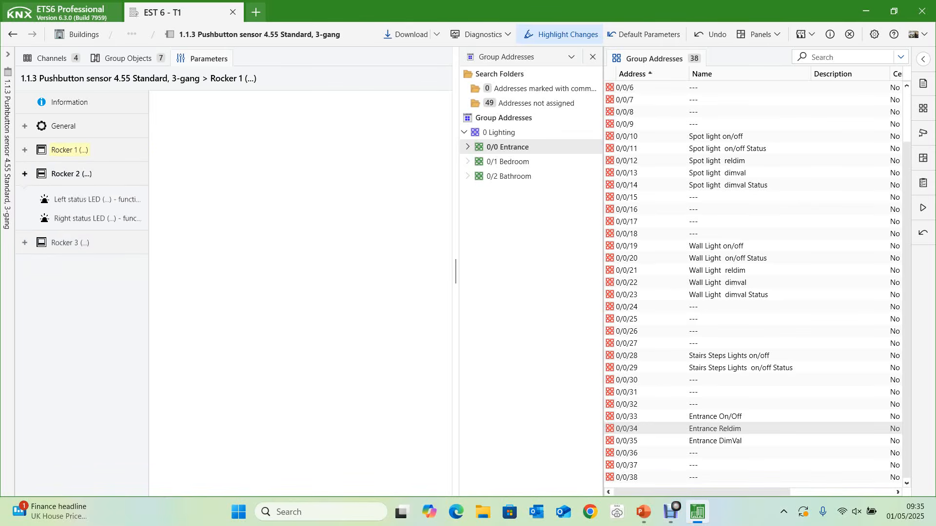
left_click(93, 200)
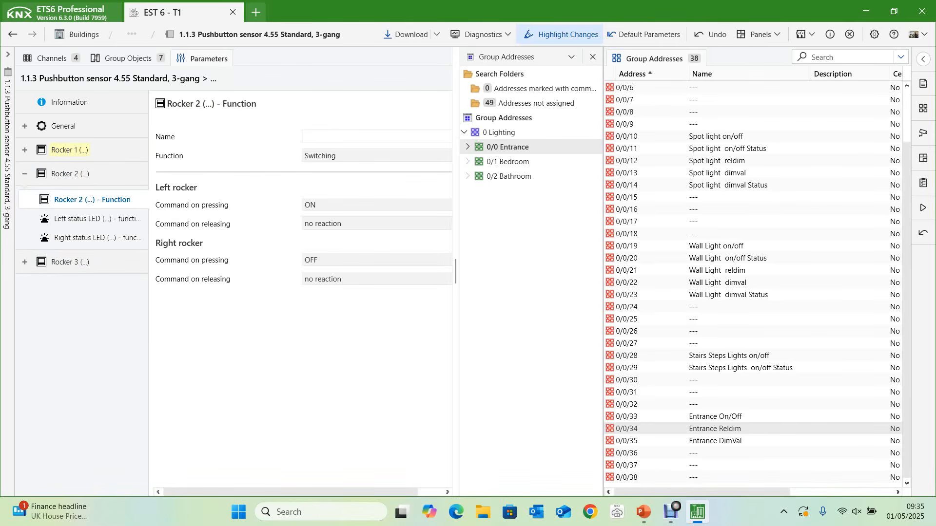
left_click(377, 156)
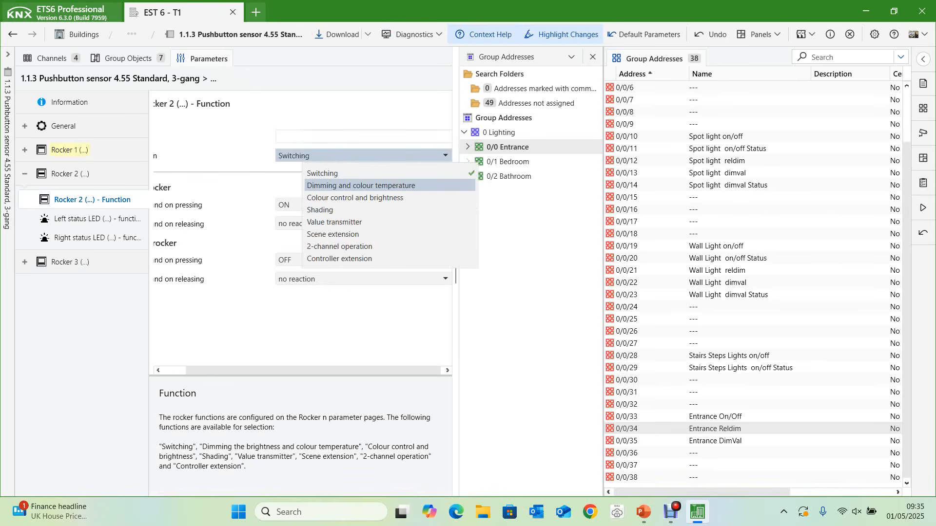
left_click(370, 186)
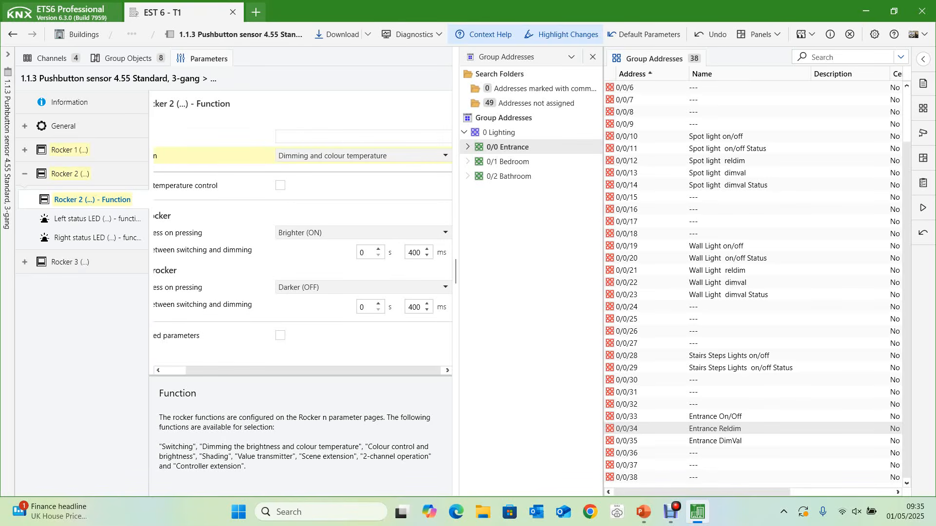
left_click(129, 58)
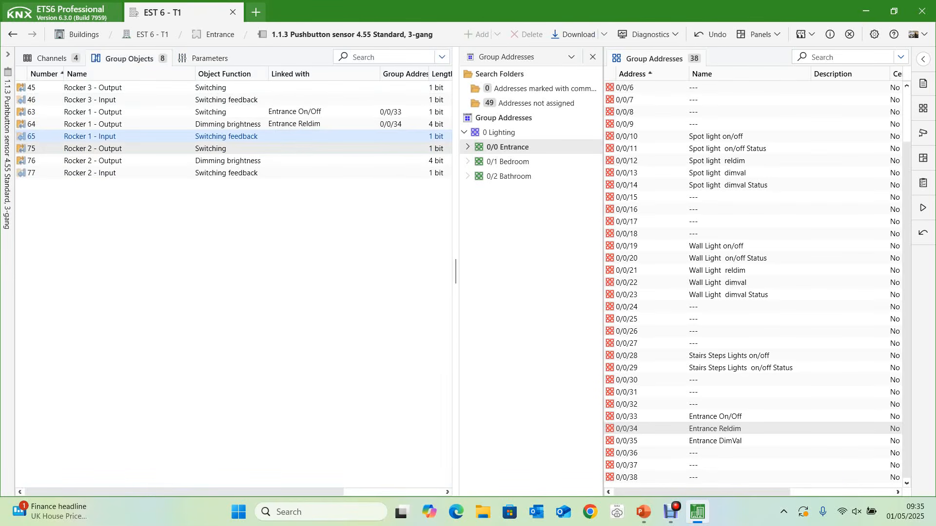
left_click_drag(198, 148, 201, 332)
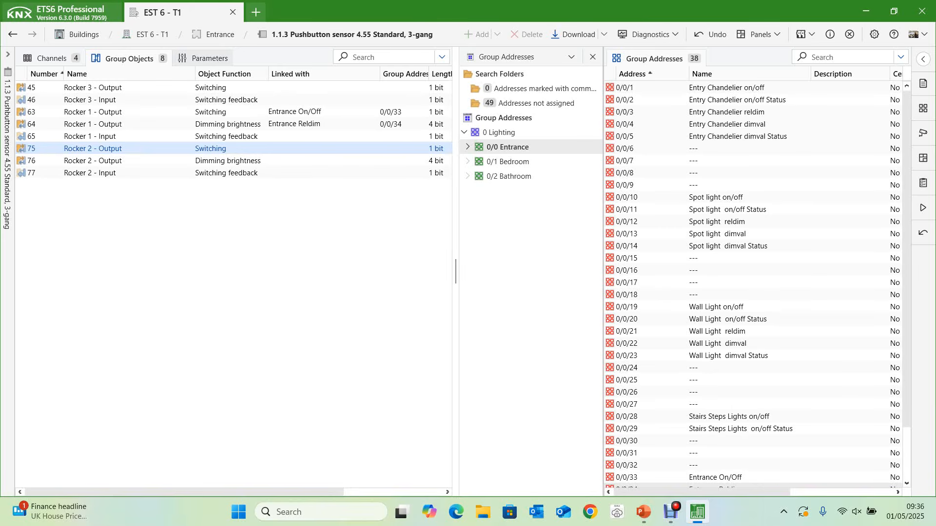
In the sensor's basic settings, set the operating concepts of buttons 3 and 4 and buttons 5 and 6 to Button function
left_click(204, 58)
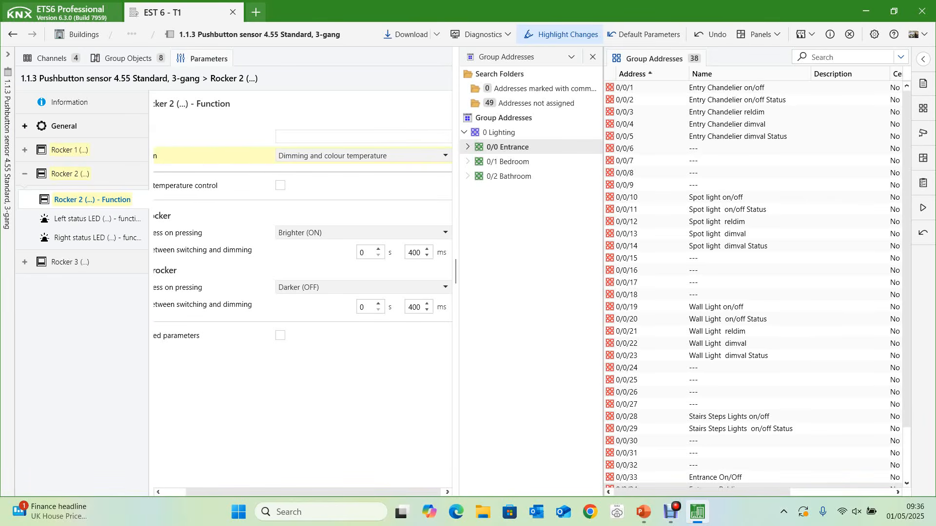
left_click(63, 126)
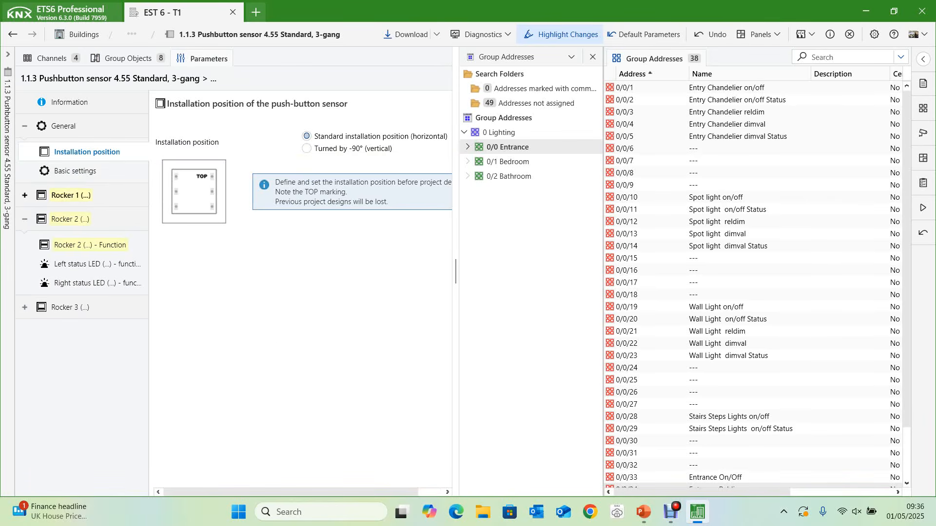
left_click(76, 171)
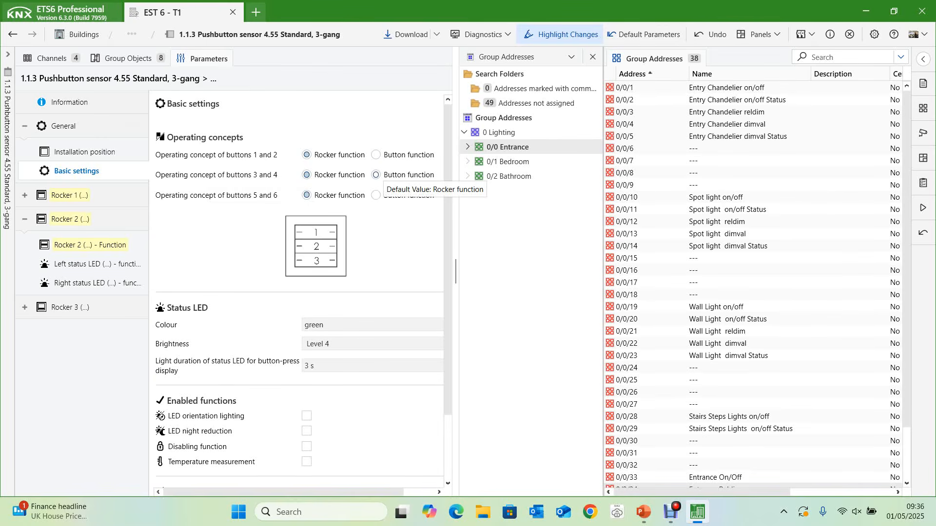
left_click(375, 174)
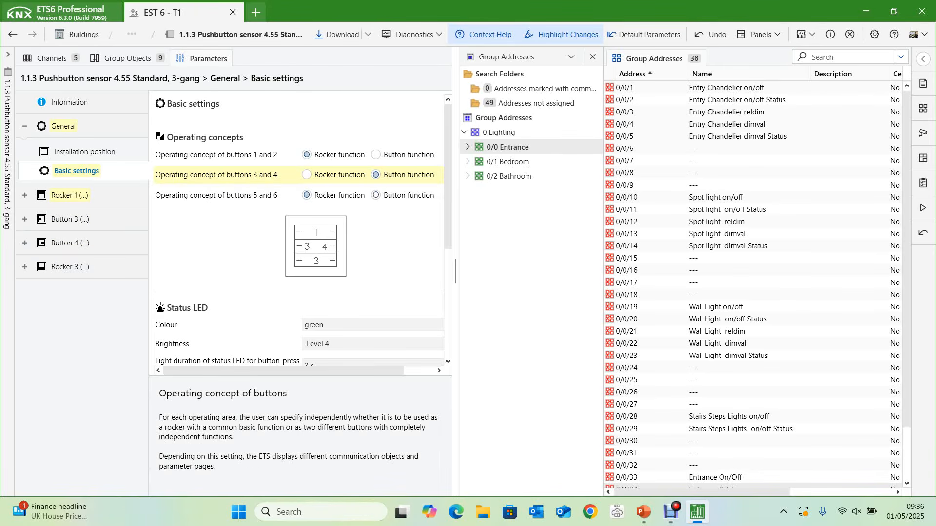
left_click(376, 195)
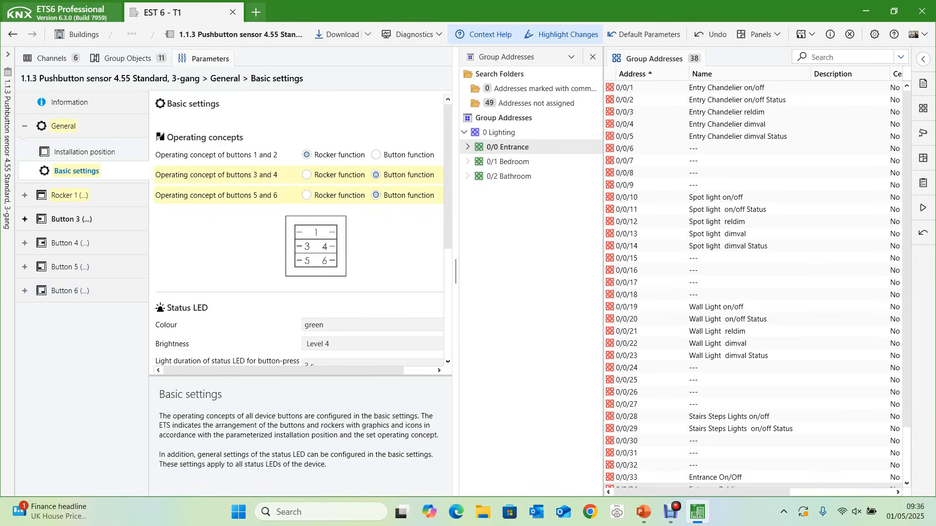
Set the function of Buttons 3, 4, 5 and 6 together to Dimming and colour temperature
left_click(25, 218)
left_click(90, 246)
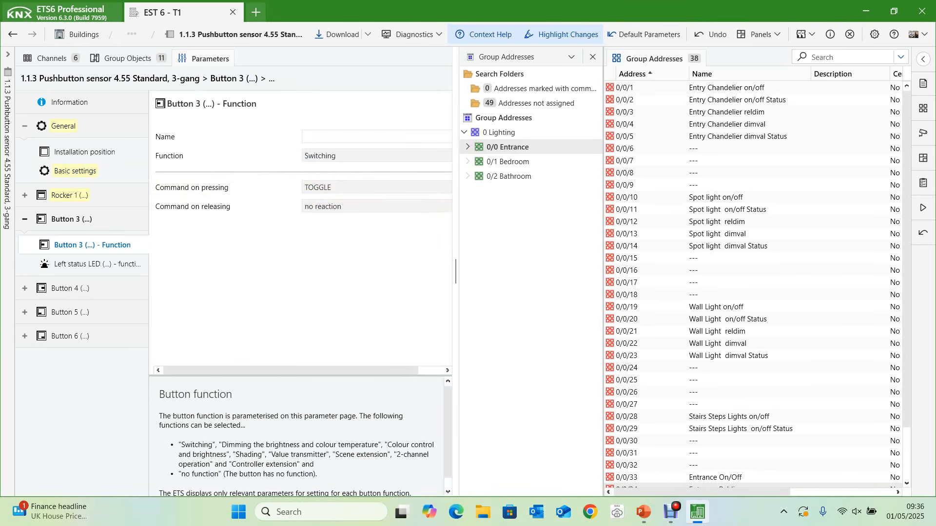
left_click(70, 336, "shift")
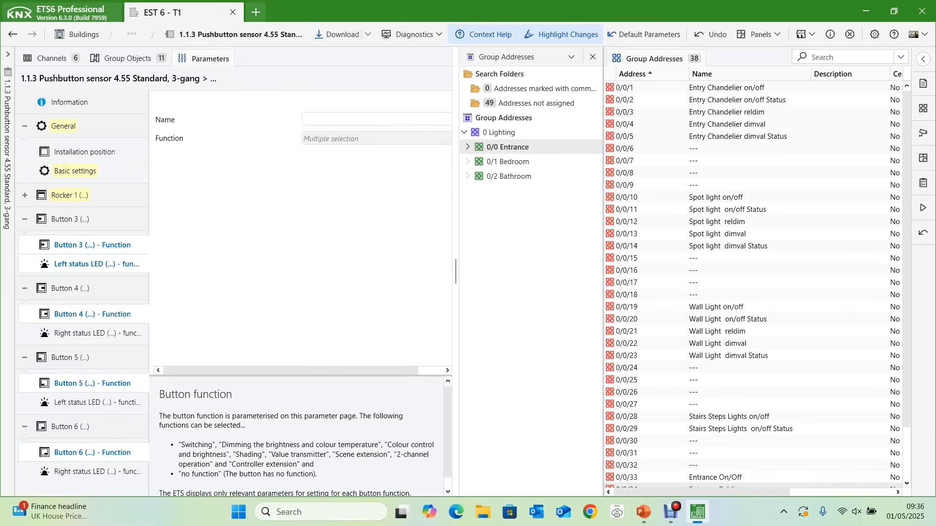
left_click(380, 139)
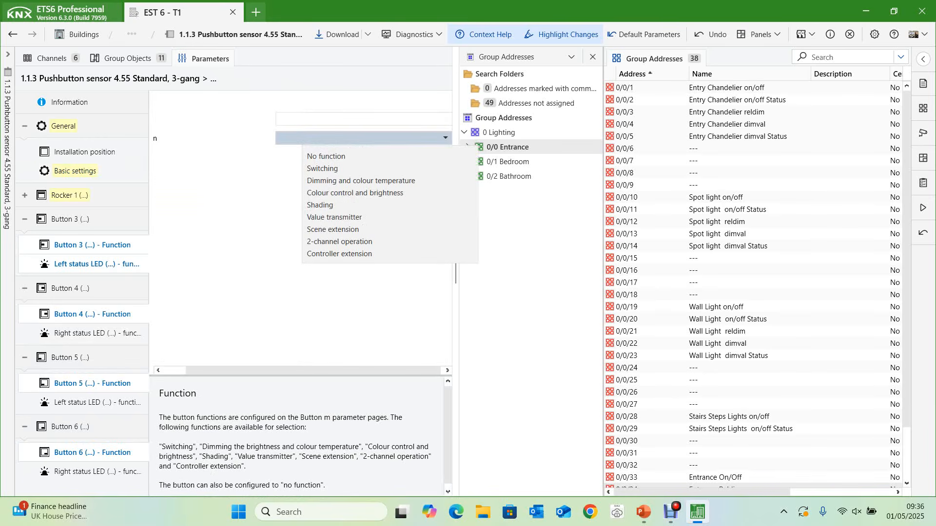
left_click(360, 181)
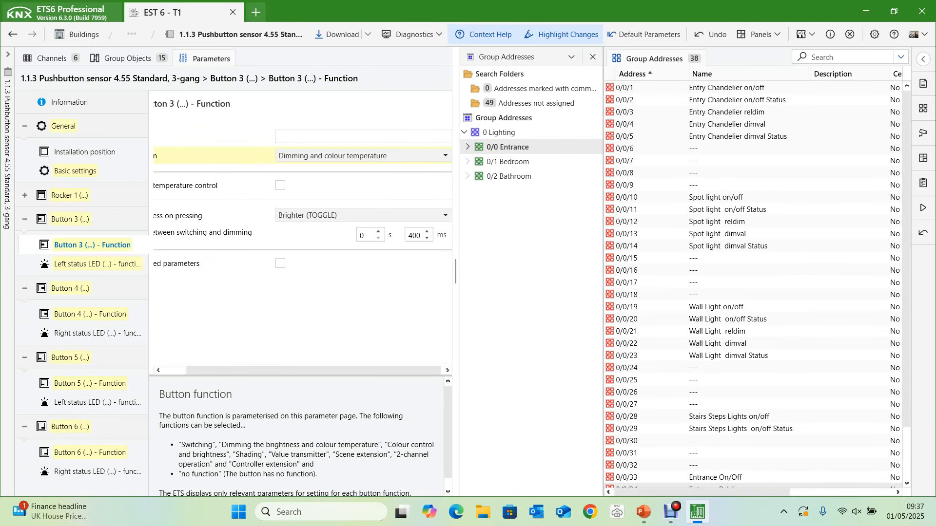
left_click(92, 314)
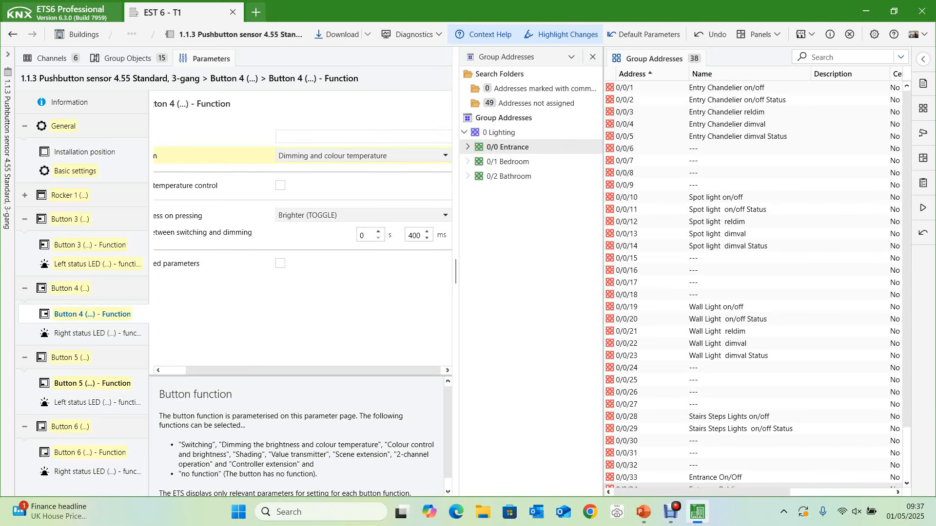
Check Button 5's function setting and change Button 6's function to Switching
left_click(92, 383)
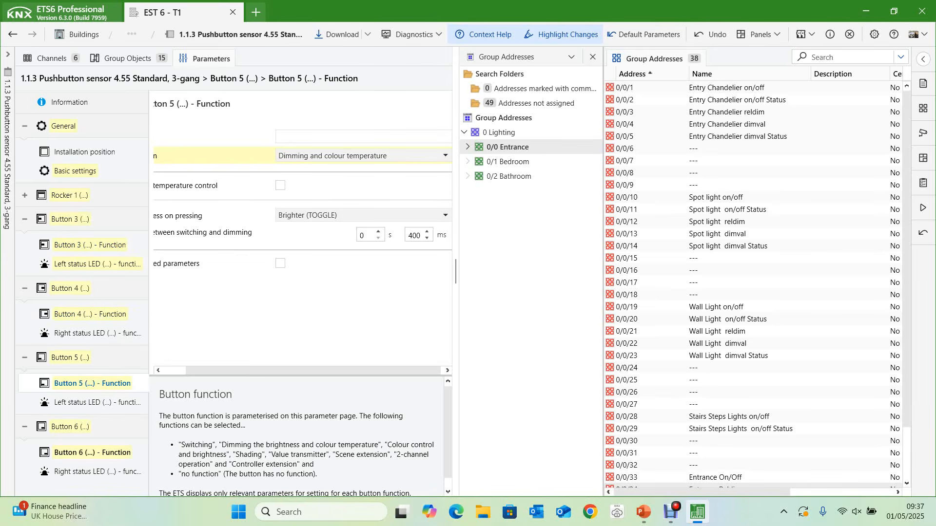
left_click(92, 452)
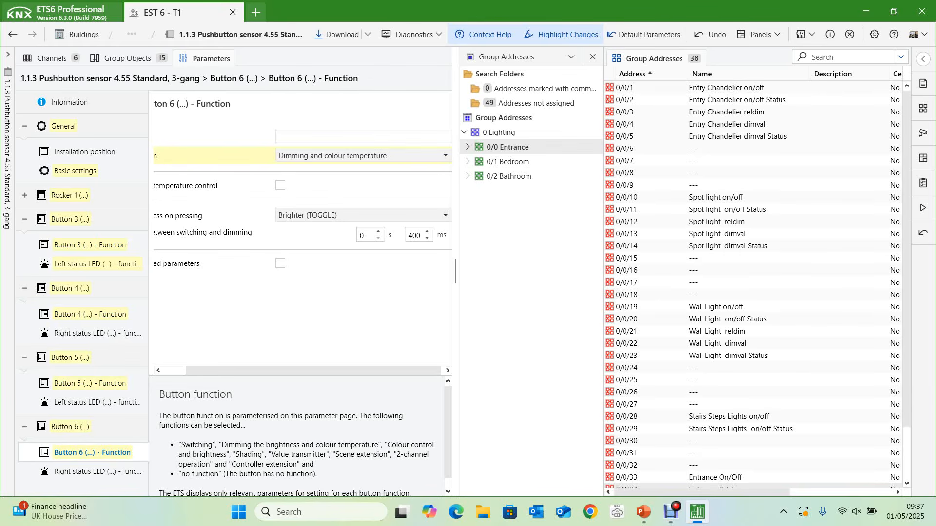
left_click(363, 156)
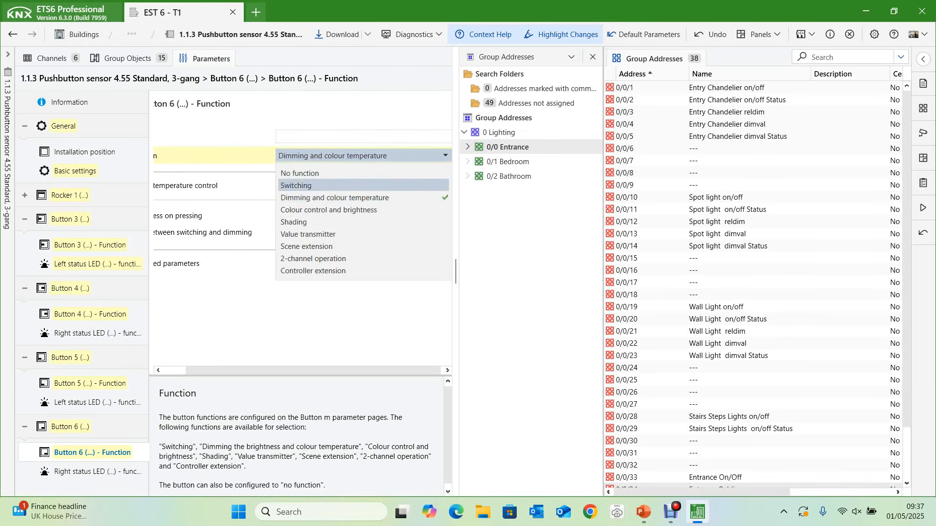
left_click(296, 185)
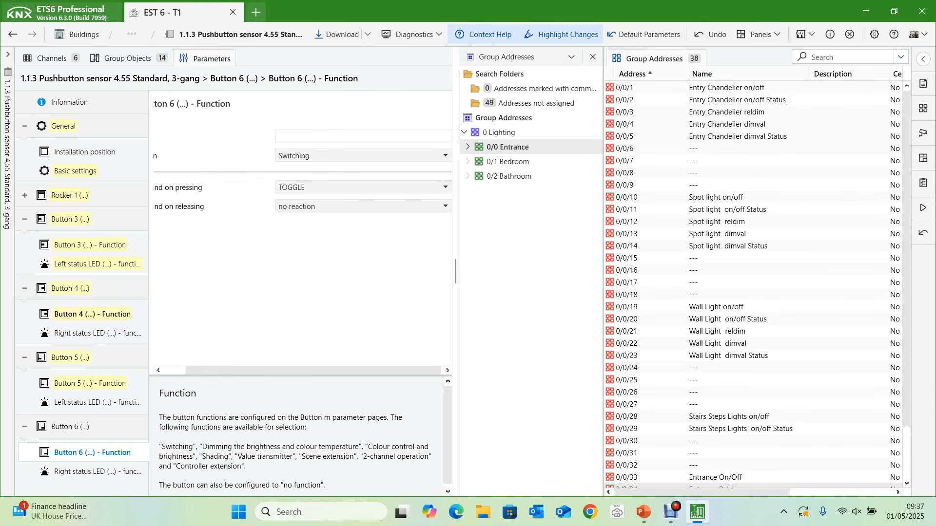
Link Button 3's switching, dimming and feedback objects to Entry Chandelier 0/0/1, 0/0/3 and 0/0/2, and Button 4's to Spot light 0/0/10, 0/0/12 and 0/0/11
left_click(124, 58)
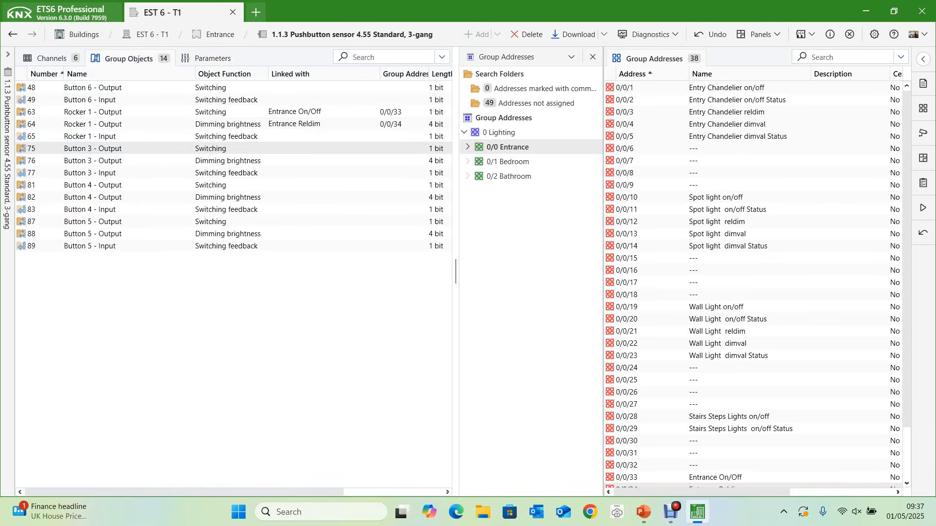
left_click(92, 149)
left_click_drag(780, 87, 302, 149)
left_click_drag(726, 112, 789, 100)
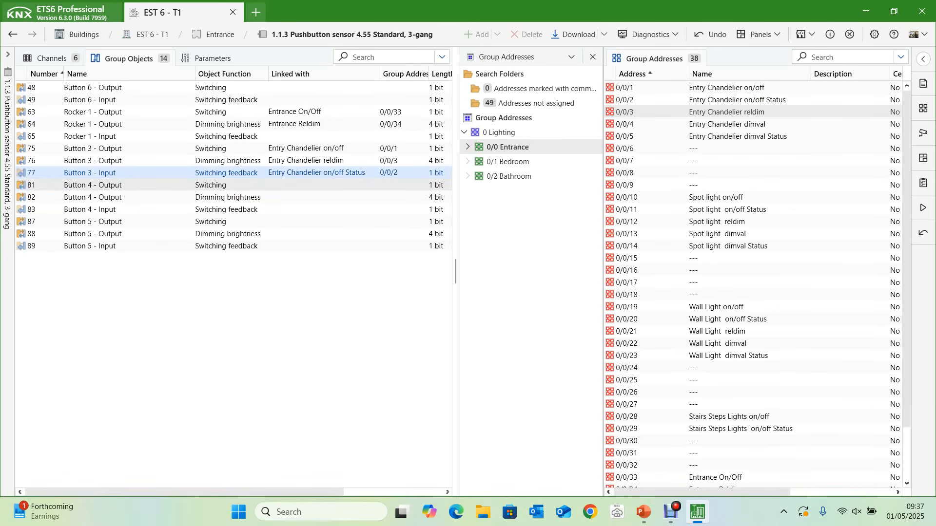
left_click_drag(215, 186, 312, 198)
left_click_drag(244, 210, 761, 217)
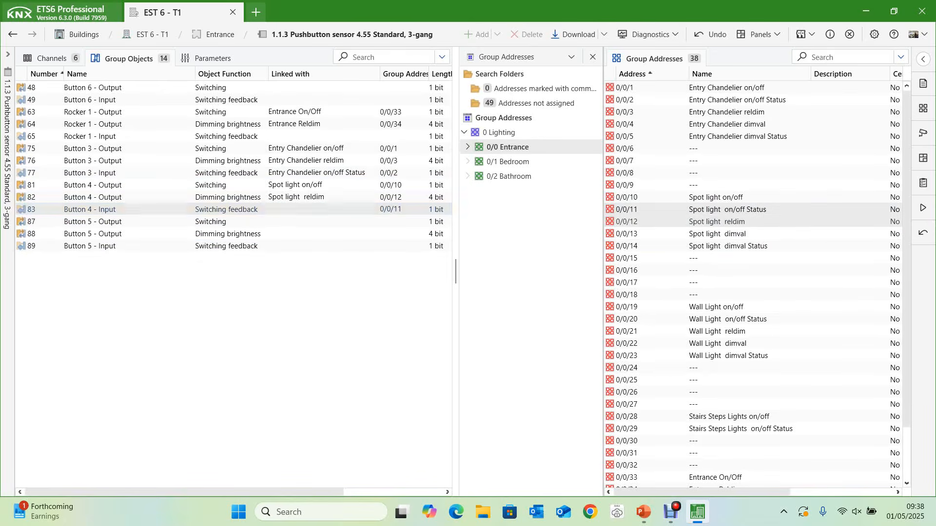
Link Button 5's switching, dimming and feedback objects to Wall Light 0/0/19, 0/0/21 and 0/0/20, and Button 6's objects to Stairs Steps Lights 0/0/28 and 0/0/29
left_click(731, 307)
left_click_drag(731, 308, 794, 332)
left_click(244, 234)
left_click(692, 319)
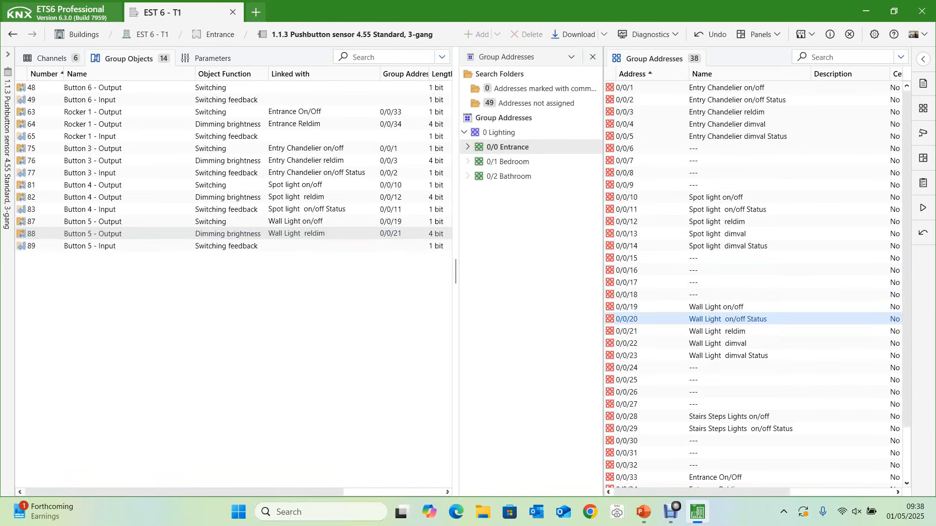
left_click_drag(673, 324, 251, 246)
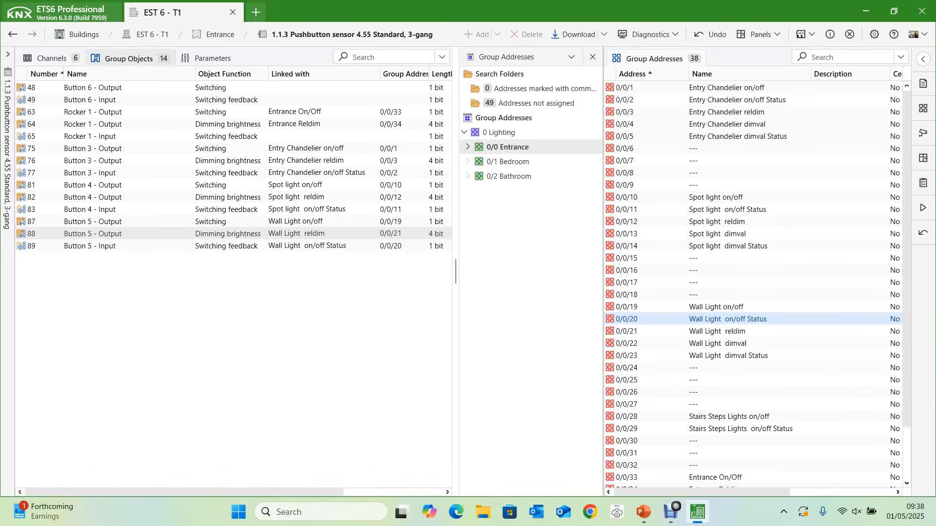
left_click(218, 88)
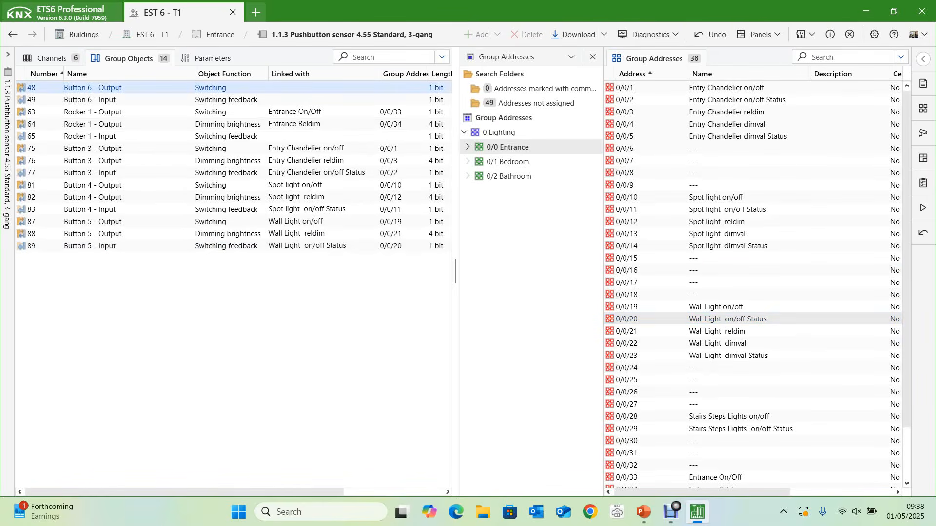
left_click_drag(692, 319, 268, 102)
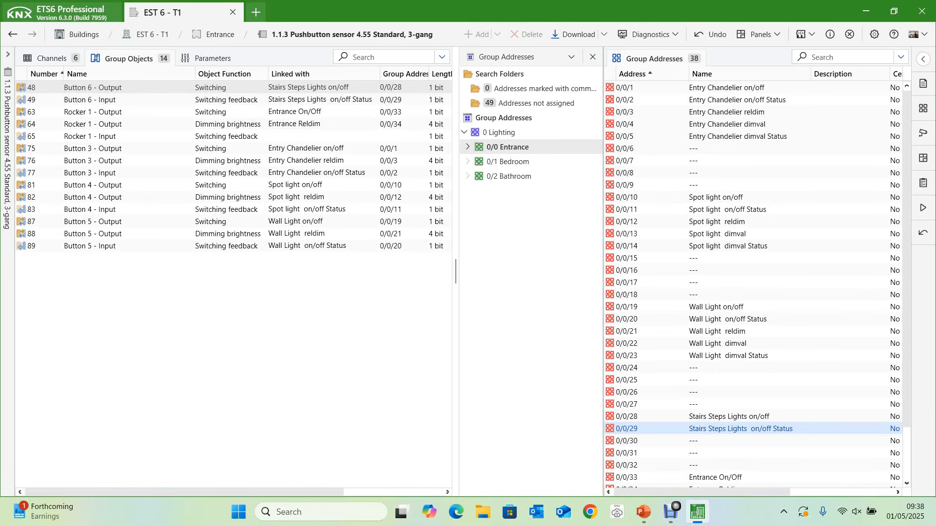
Set the description of the Entrance room's pushbutton sensor 1.1.3 to KNX 1
left_click(8, 55)
left_click(42, 220)
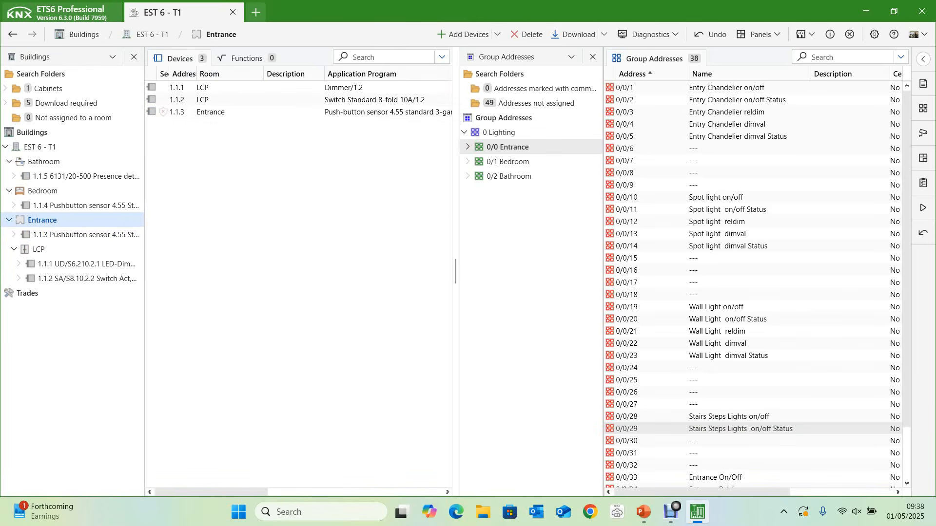
left_click(214, 112)
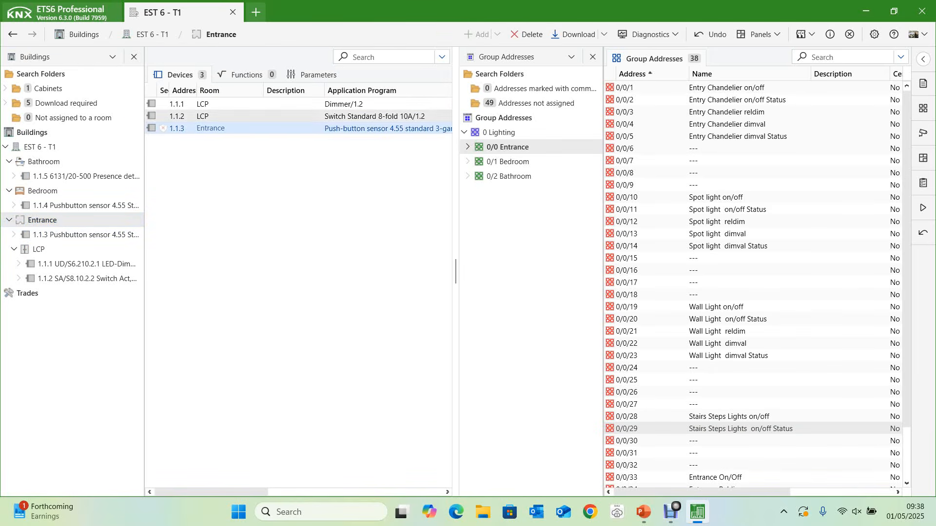
left_click(294, 129)
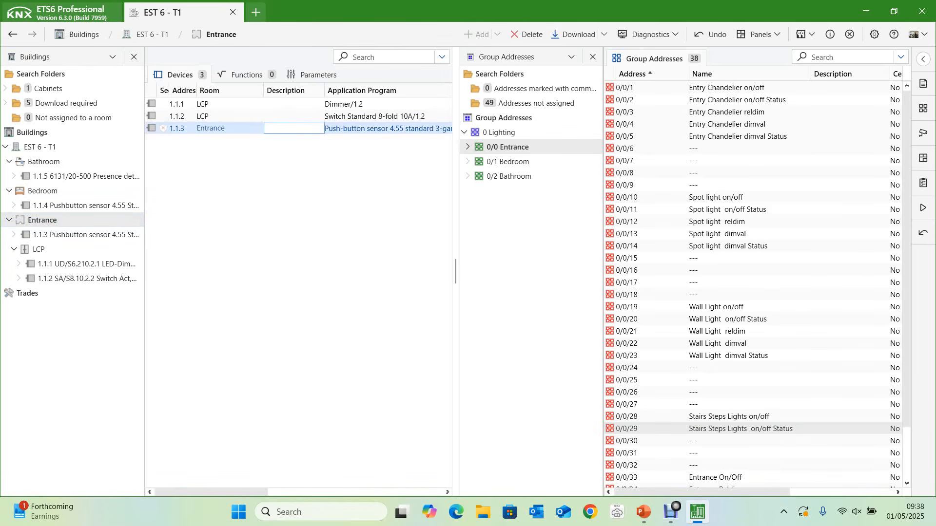
type("KNX 1")
key("Return")
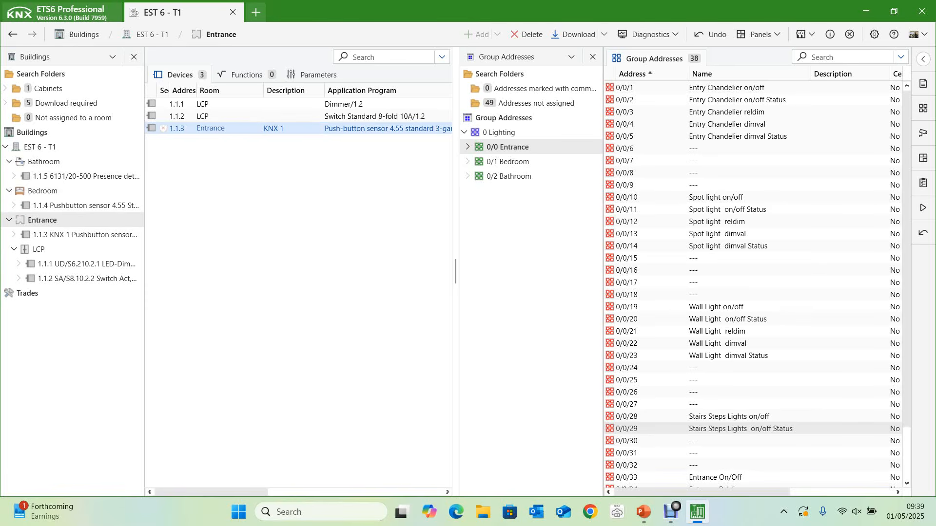
Delete the pushbutton sensor 1.1.4 from the Bedroom
left_click(42, 191)
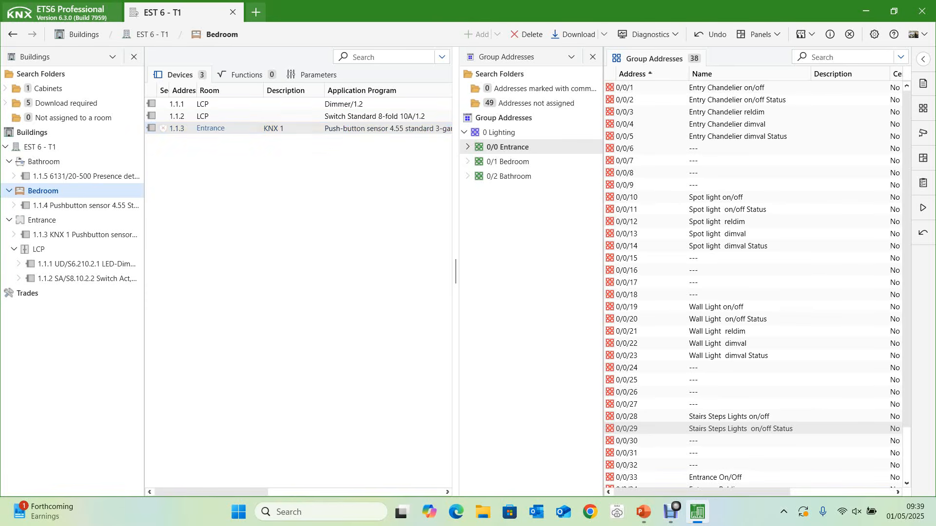
left_click(212, 88)
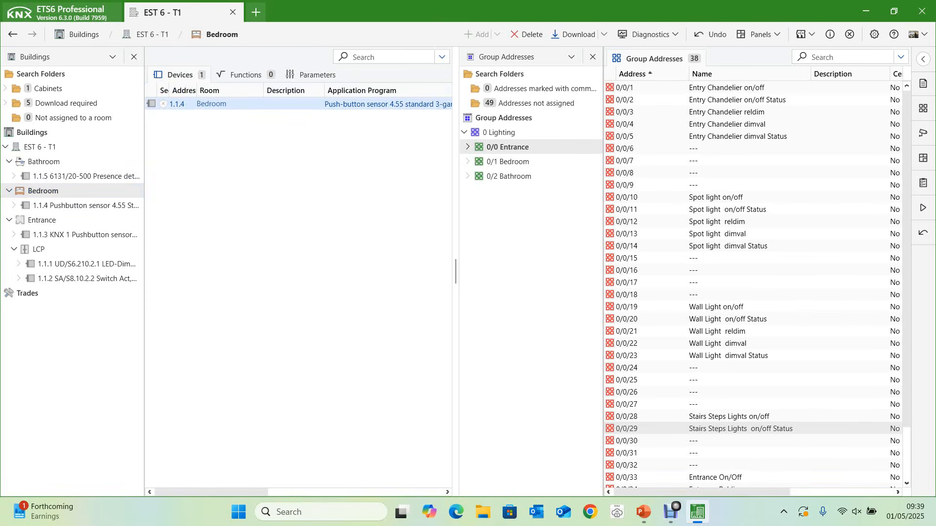
key("Delete")
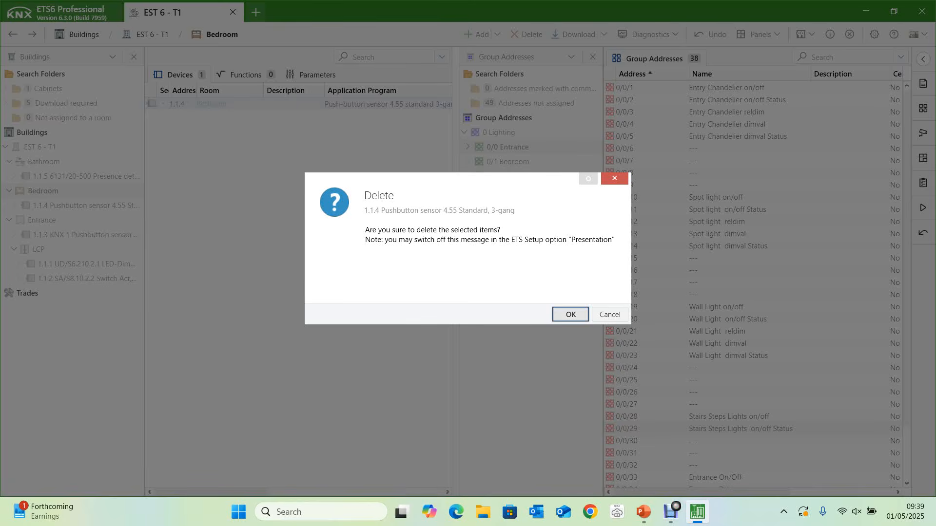
key("Return")
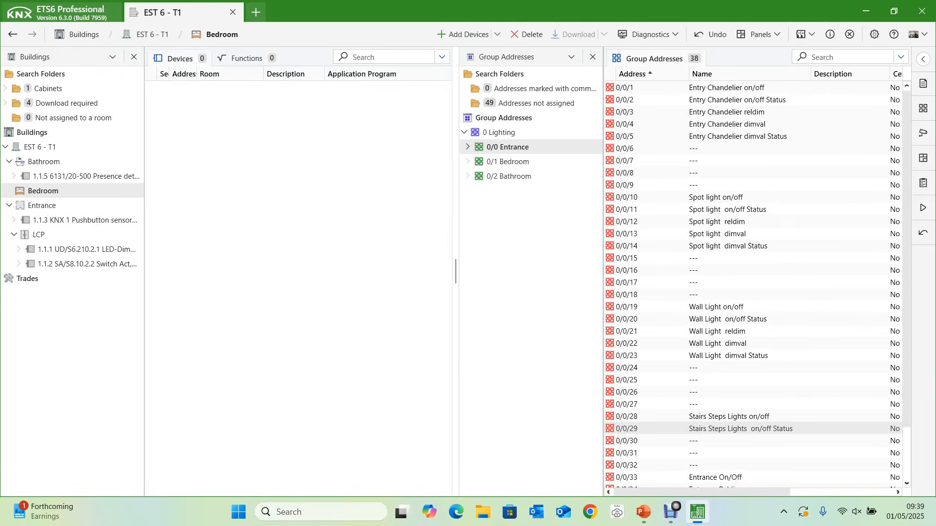
Copy the Entrance sensor KNX 1 into the Bedroom with Paste Special, as one item without copying group addresses and using the first free address
left_click(42, 206)
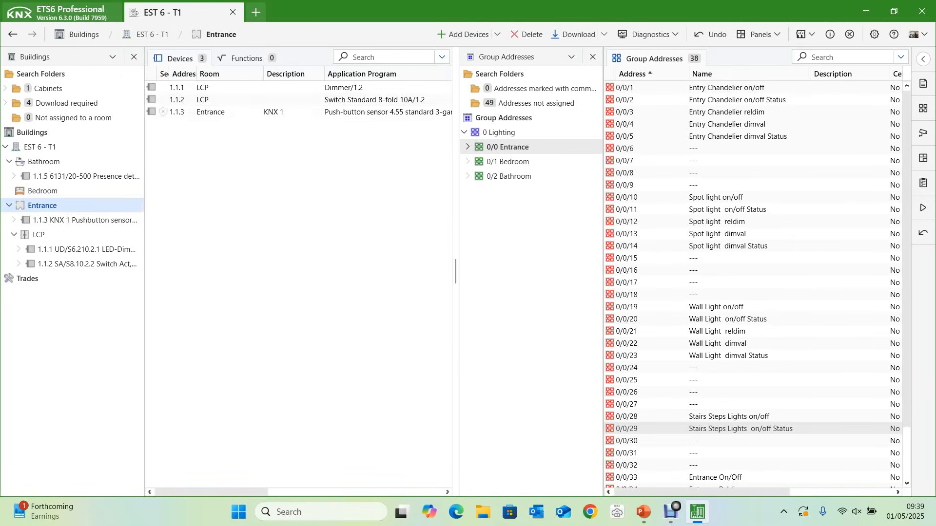
left_click(215, 113)
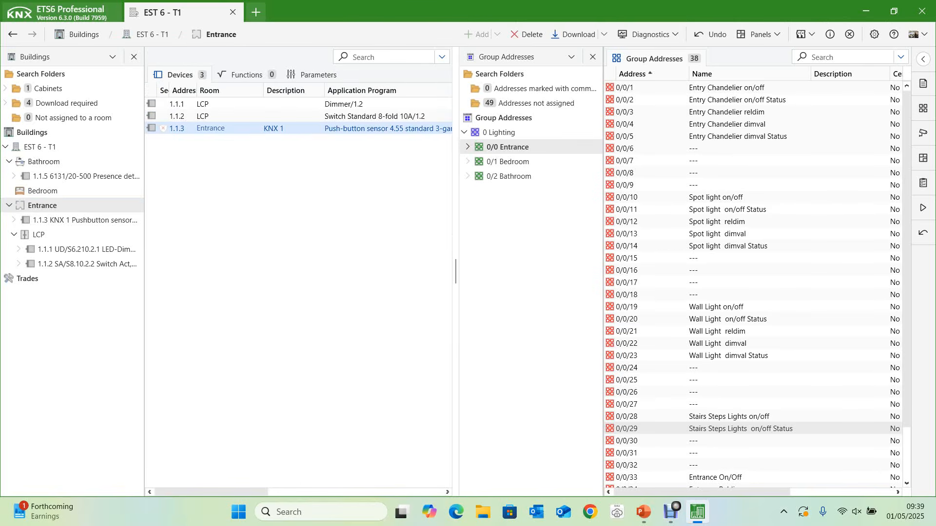
left_click(43, 191)
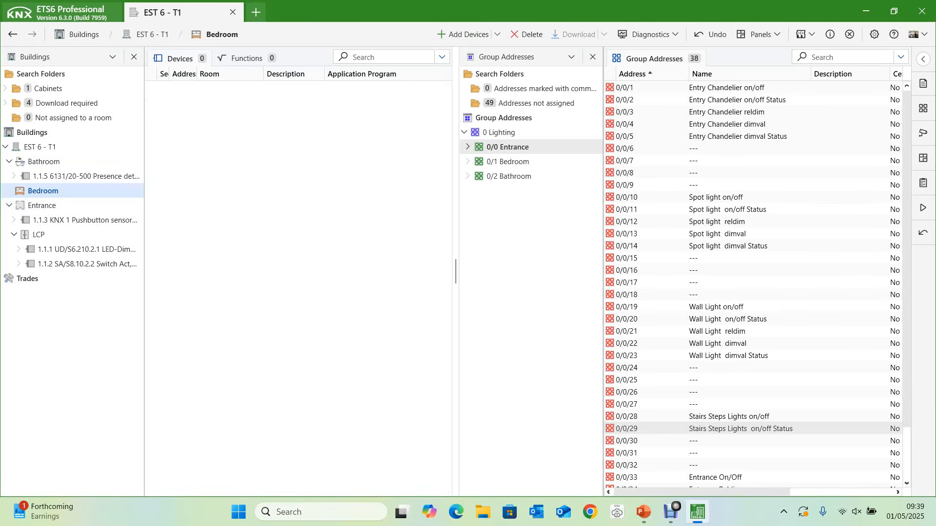
key("ctrl+shift+v")
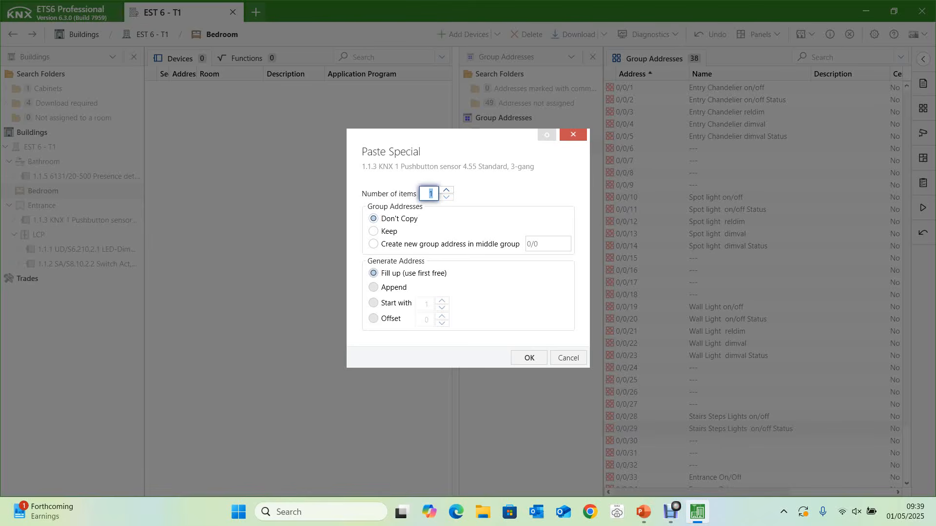
key("Return")
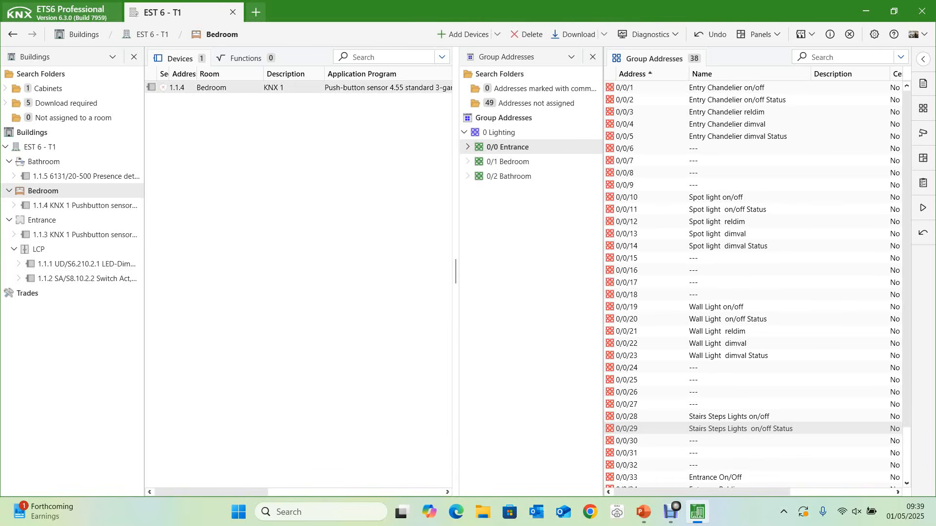
Change the description of the Bedroom's pushbutton sensor to KNX 2
left_click(211, 88)
key("F2")
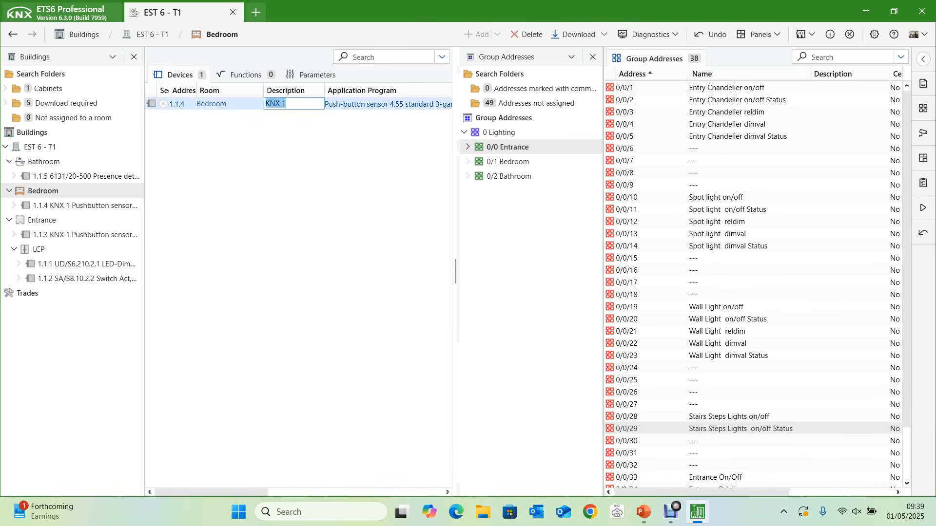
key("End")
key("BackSpace")
type("2")
key("Return")
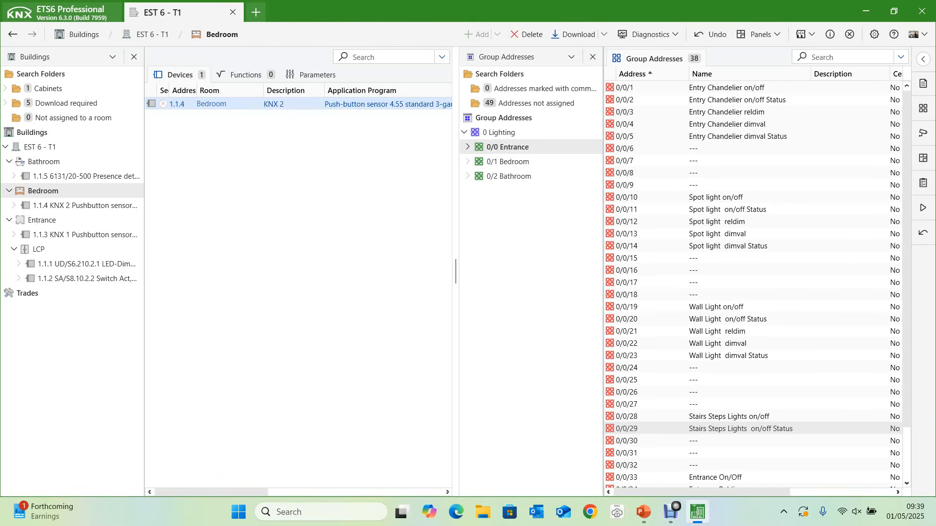
Link the KNX 2 sensor's Rocker 1 switching output to Bedroom On/Off 0/1/33 and its dimming brightness output to Bedroom Reldim 0/1/34
left_click(85, 206)
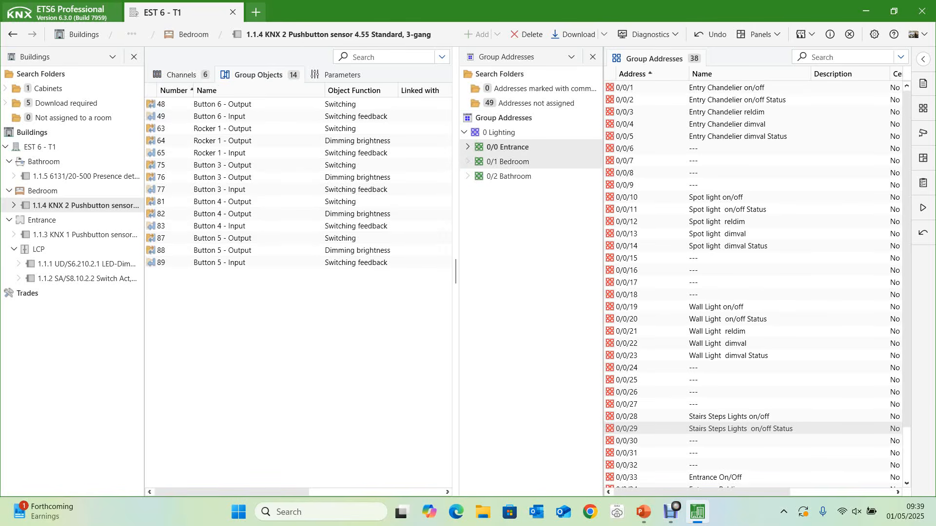
left_click(507, 161)
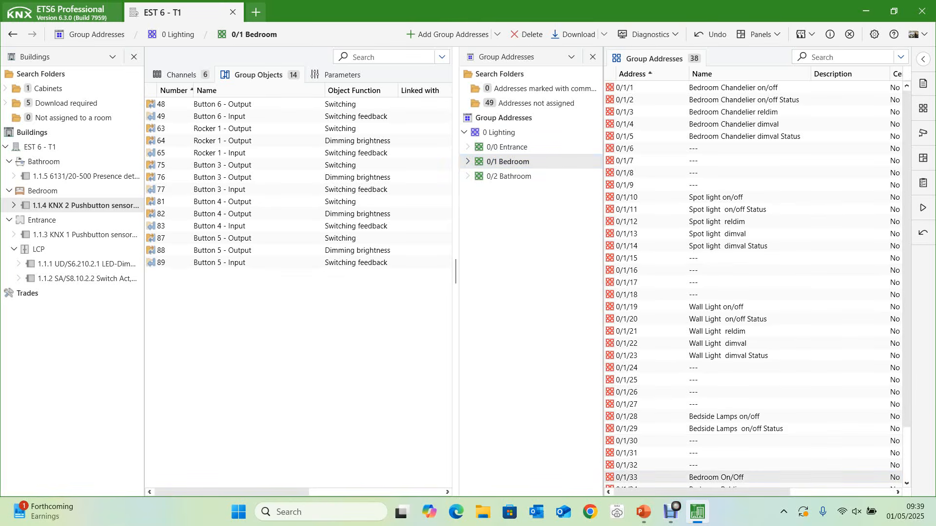
left_click(716, 478)
left_click_drag(716, 478, 746, 430)
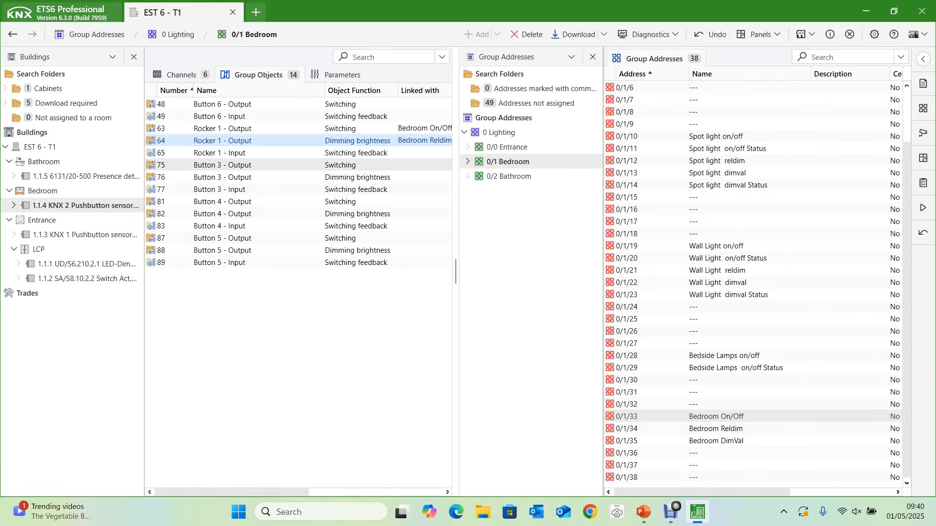
Link KNX 2's Button 3 switching output to Bedroom Chandelier on/off 0/1/1, its dimming output to reldim 0/1/3 and its feedback input to on/off Status 0/1/2
left_click(273, 165)
left_click_drag(273, 165, 795, 88)
left_click_drag(733, 111, 780, 101)
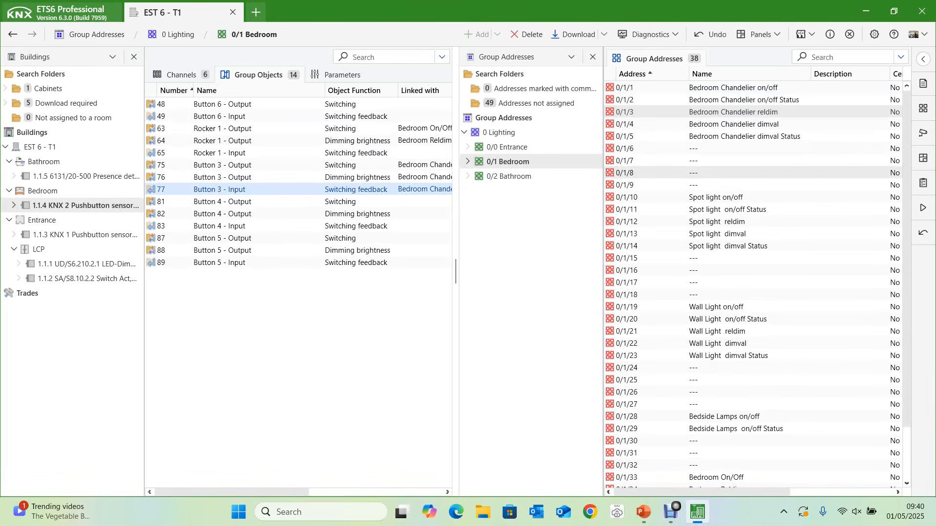
Link KNX 2's Button 4 switching, dimming and feedback objects to Spot light 0/1/10, 0/1/12 and 0/1/11, and Button 5's to Wall Light 0/1/19, 0/1/21 and 0/1/20
left_click_drag(712, 197, 371, 225)
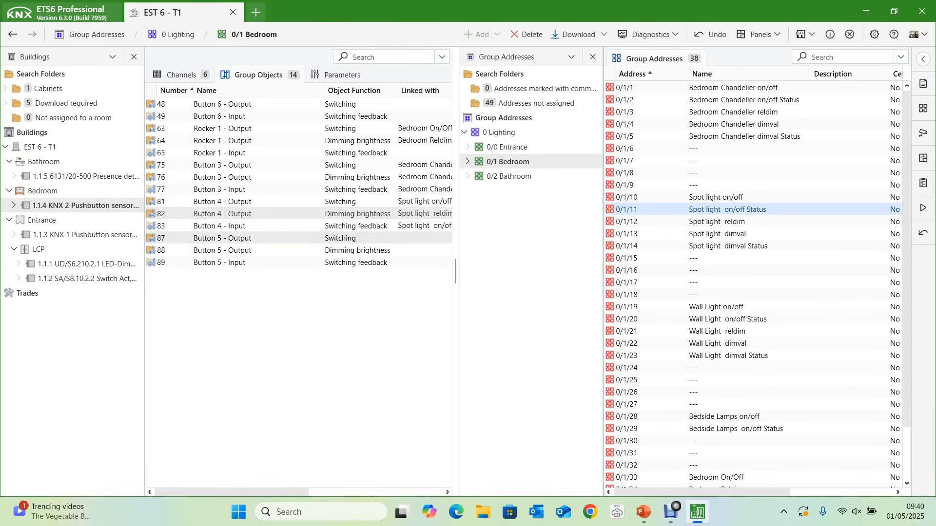
left_click_drag(243, 237, 305, 255)
left_click_drag(221, 262, 776, 330)
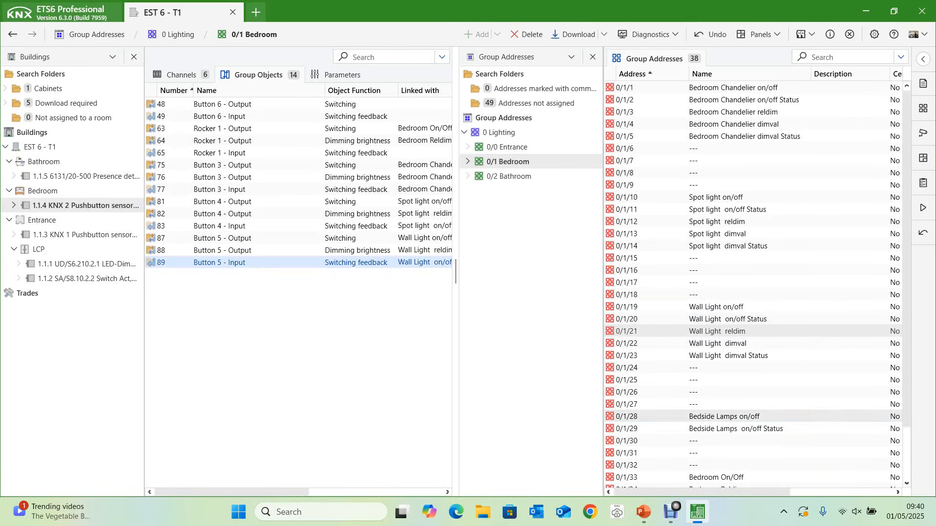
Link KNX 2's Button 6 switching output to Bedside Lamps on/off 0/1/28 and its feedback input to Bedside Lamps on/off Status 0/1/29
left_click(723, 416)
left_click_drag(724, 417, 308, 123)
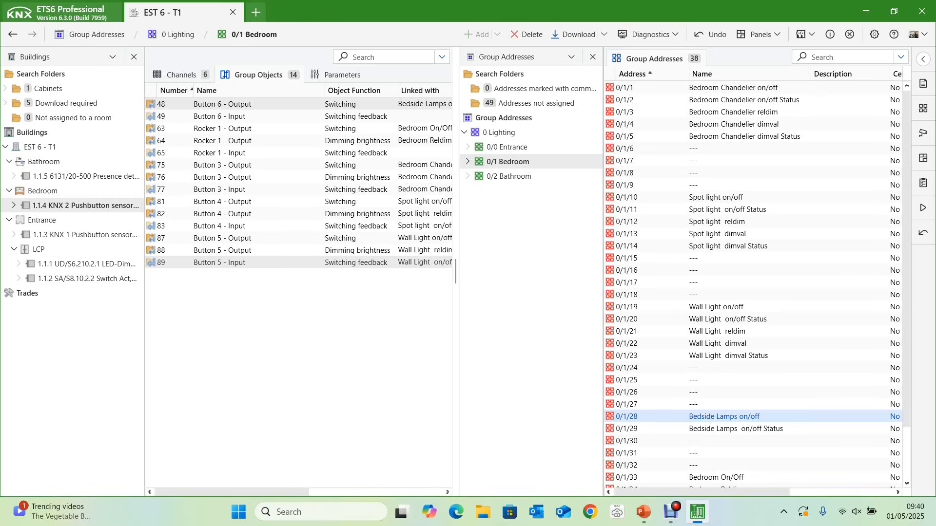
left_click(726, 429)
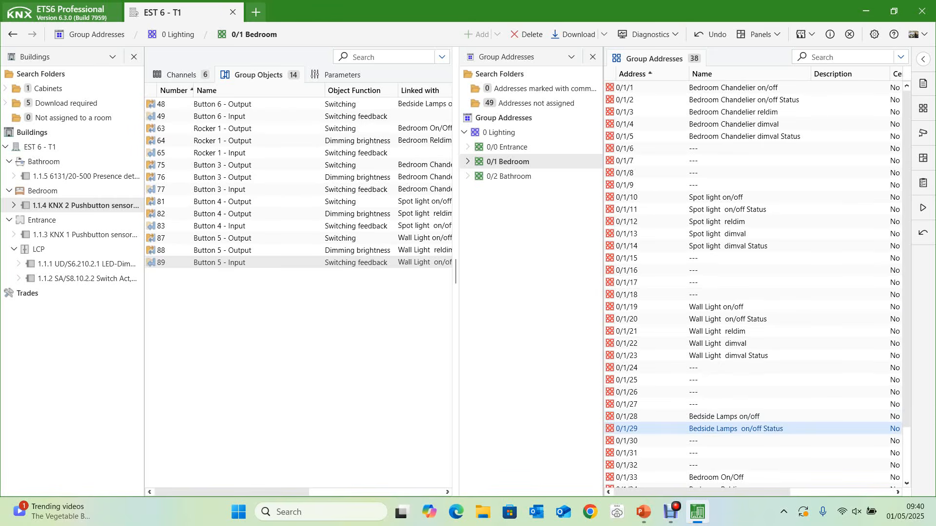
left_click_drag(726, 429, 363, 120)
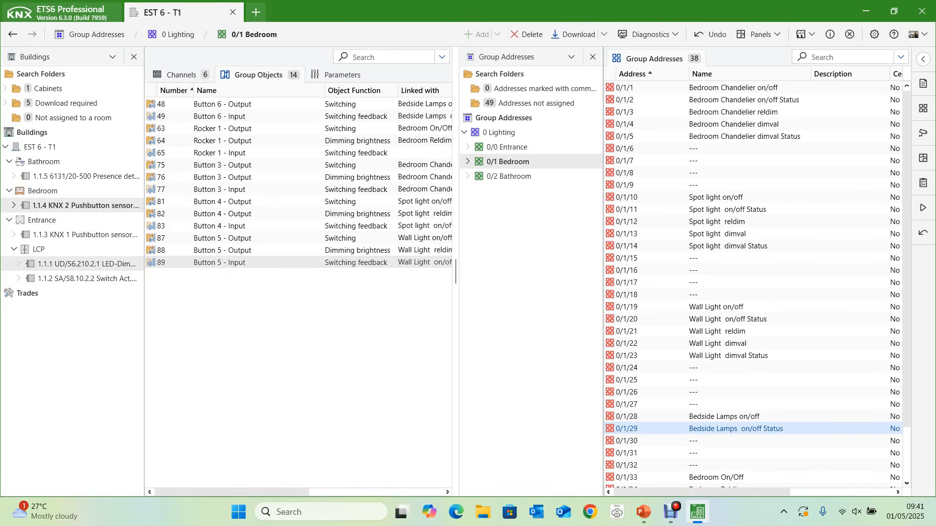
Review the 1.1.1 LED dimmer's group object links, comparing the Channel B and Channel E switching inputs
left_click(87, 264)
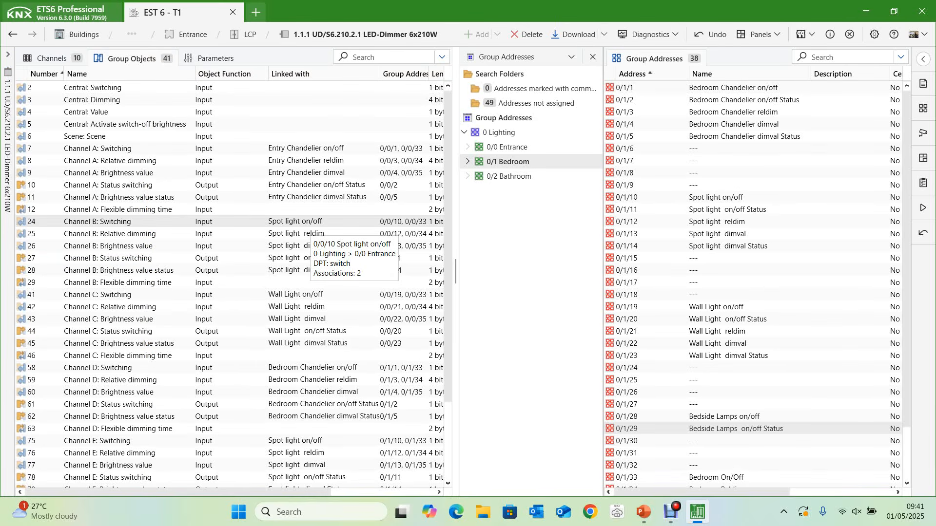
left_click(310, 223)
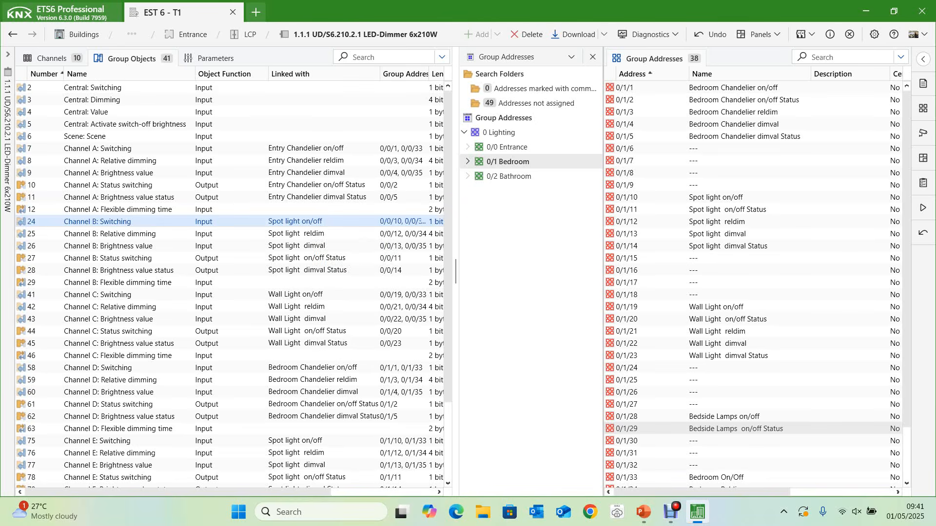
left_click(310, 442)
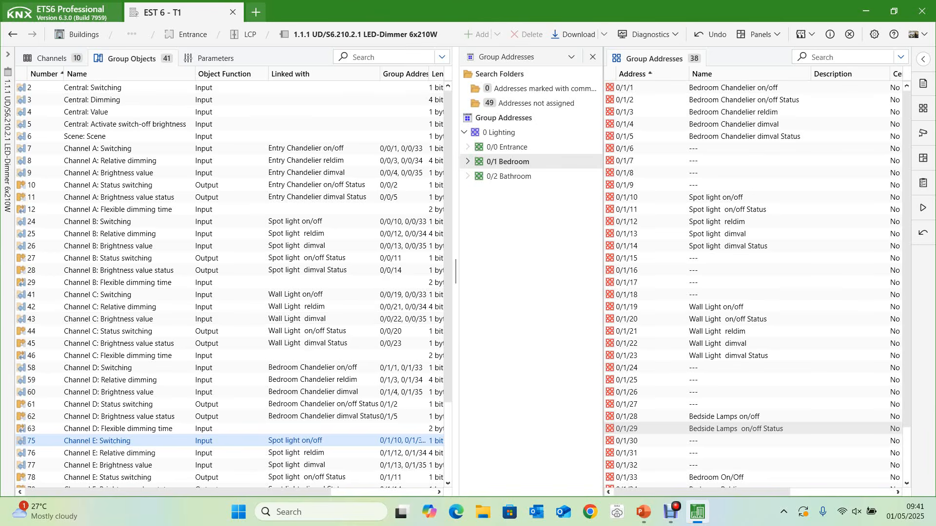
Fade in the extended parameters for Presence 1 of the Bathroom's 1.1.5 presence detector mini
left_click(8, 54)
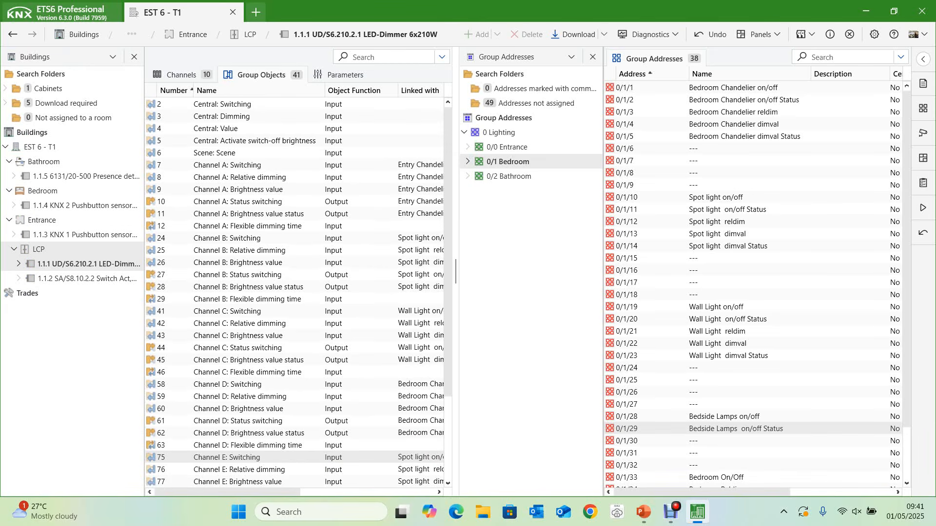
left_click(15, 249)
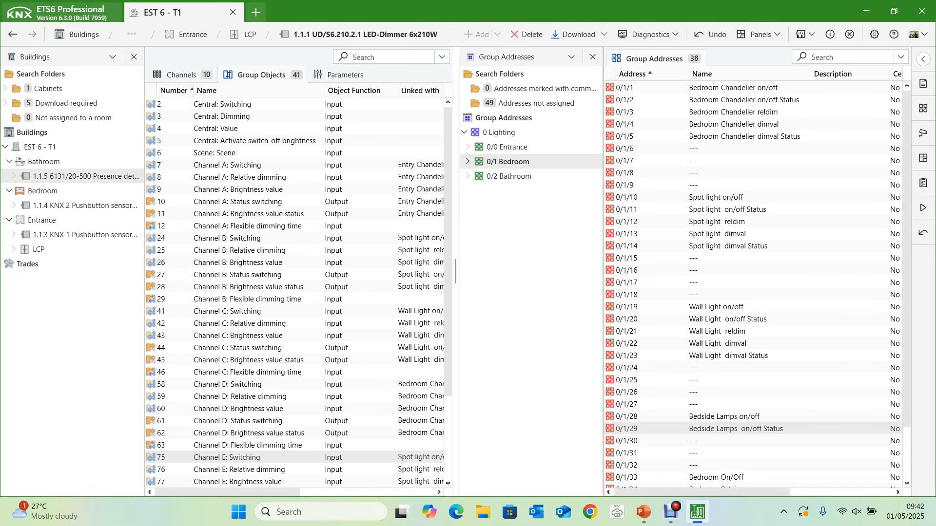
left_click(86, 176)
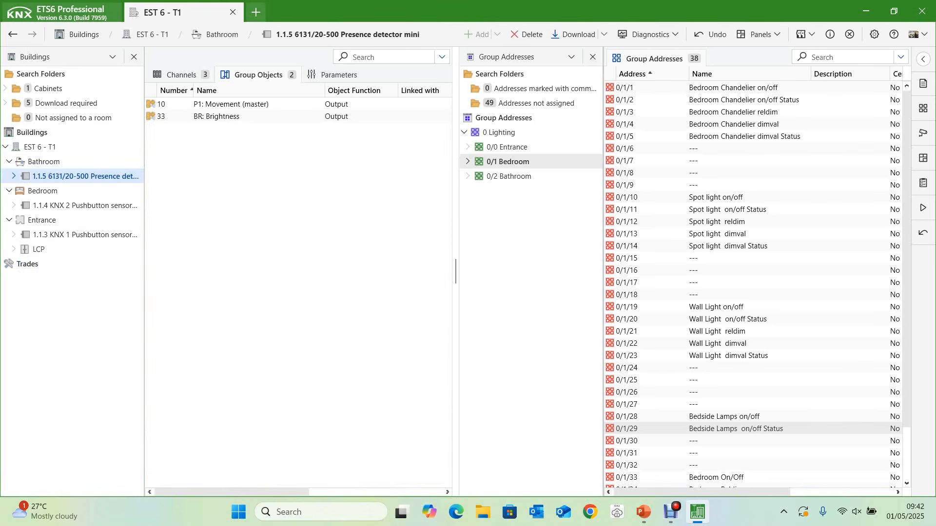
left_click_drag(145, 206, 15, 206)
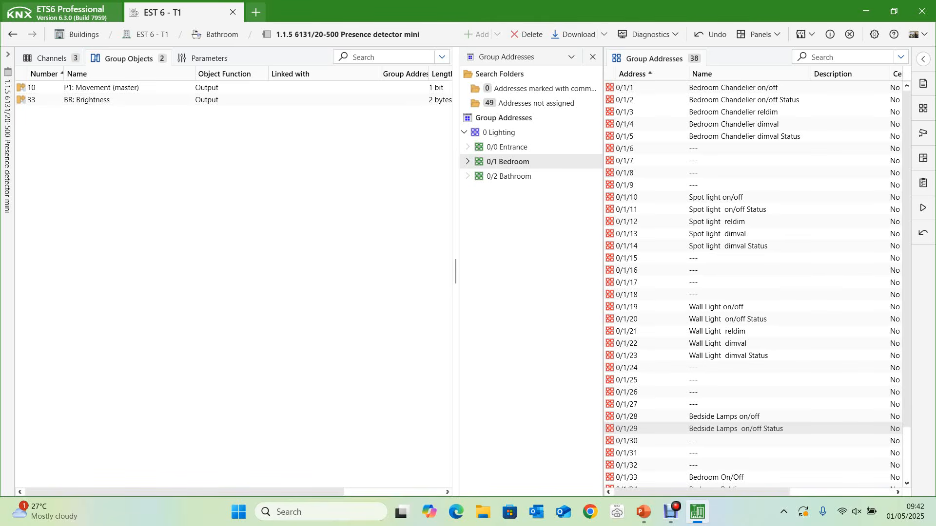
left_click(203, 58)
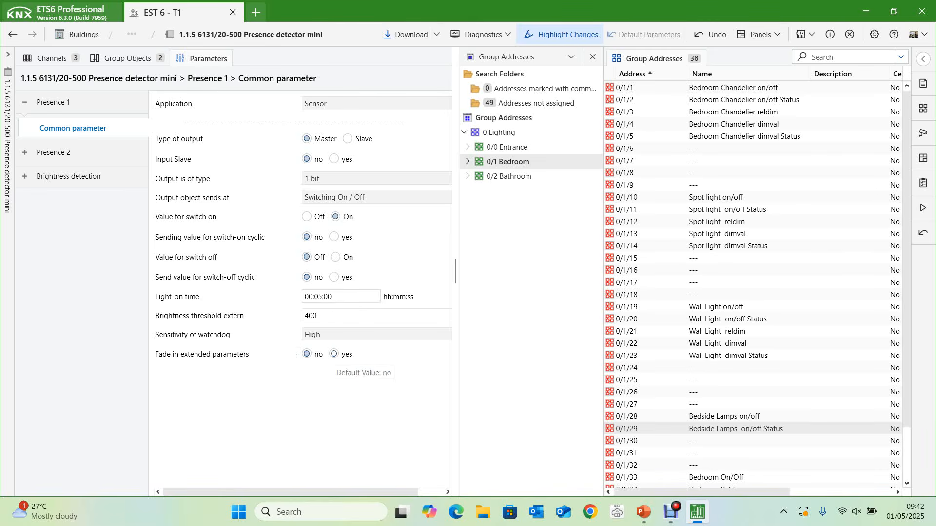
left_click(334, 354)
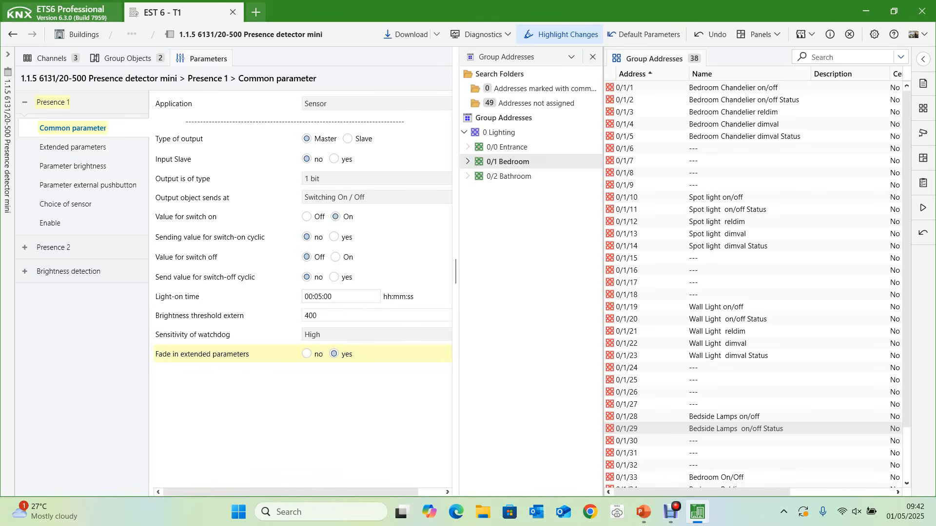
Set Presence 1's used brightness to Brightness-independent and return to its common parameters
left_click(75, 165)
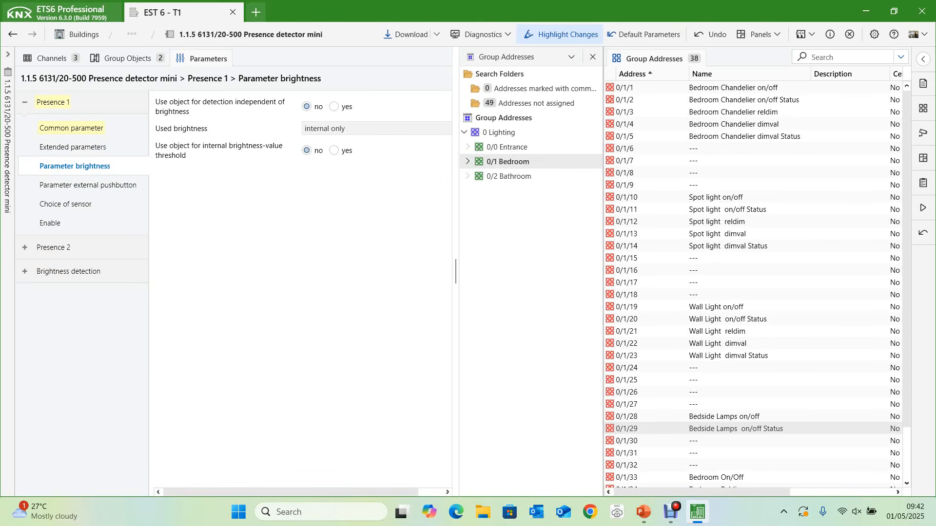
left_click(377, 129)
key("Up")
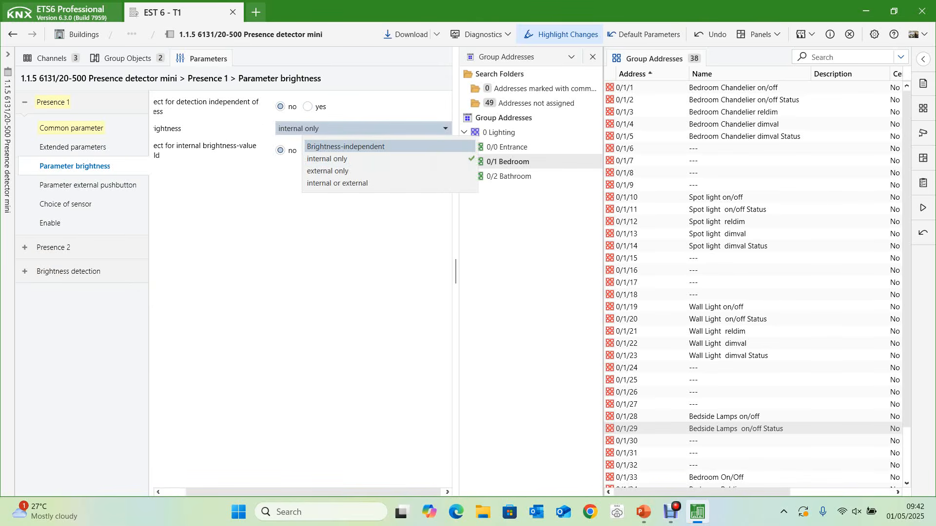
key("Return")
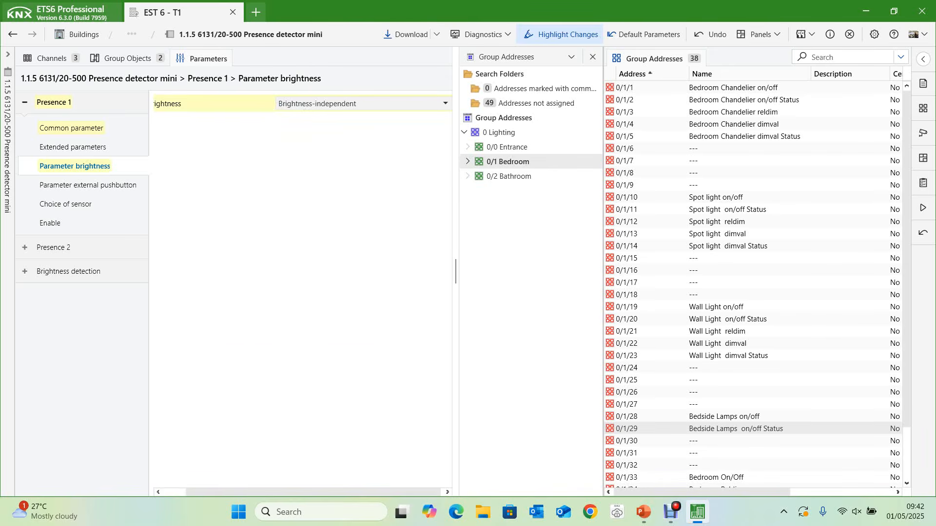
left_click(72, 128)
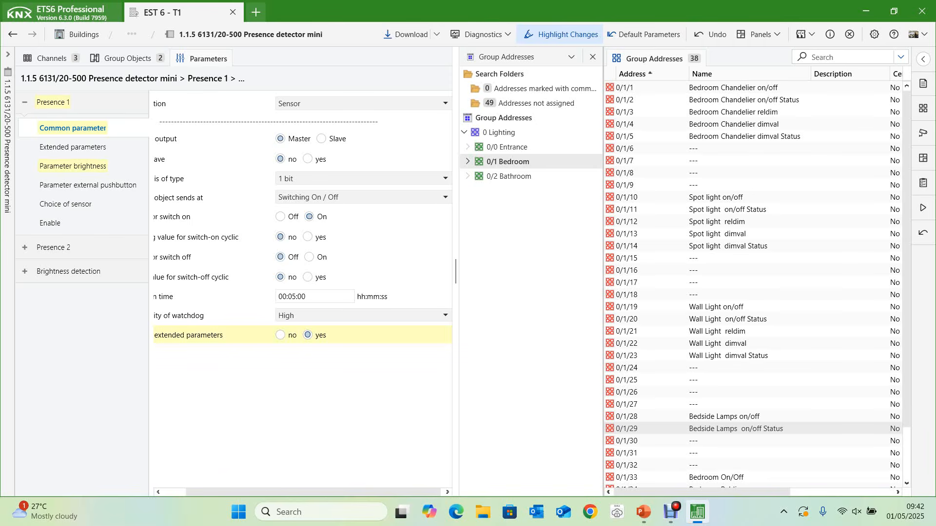
Link the presence detector's P1: Movement (master) output to the Bathroom on/off group address 0/2/15
left_click(128, 58)
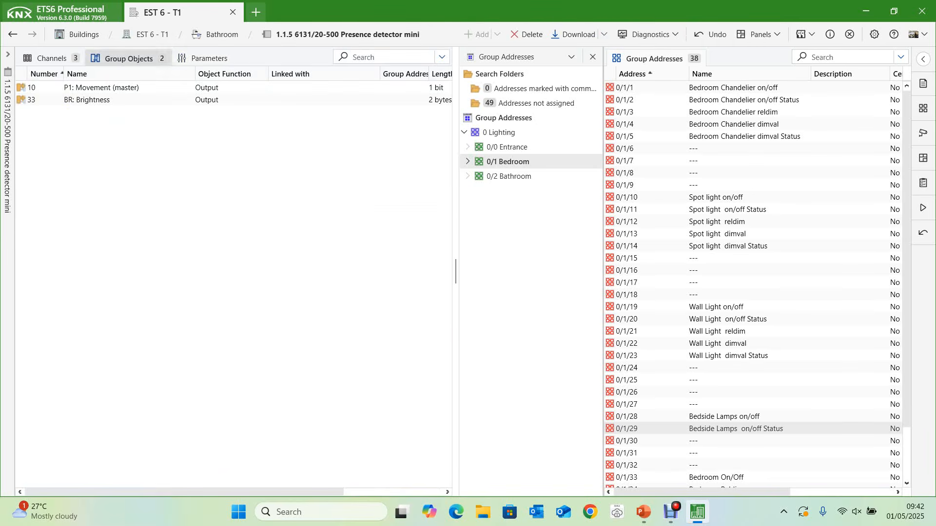
left_click(102, 88)
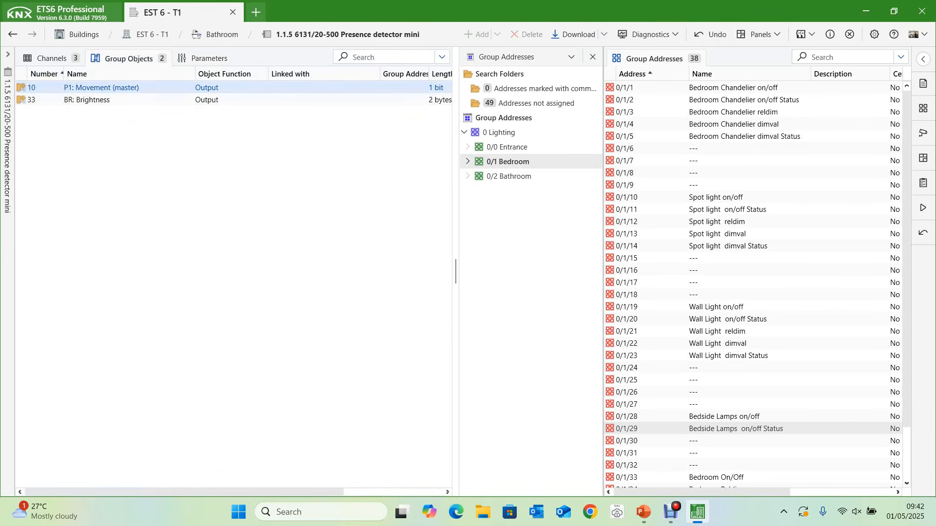
left_click_drag(101, 88, 217, 305)
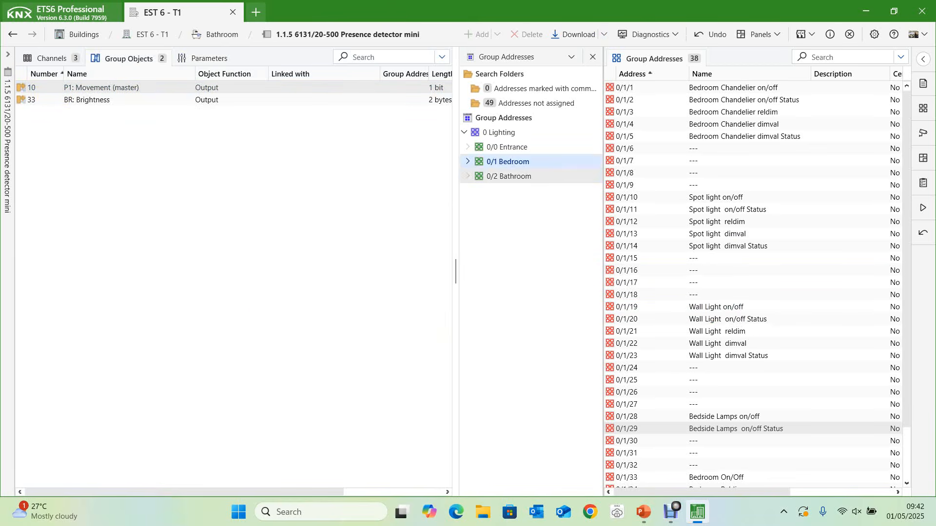
left_click(509, 176)
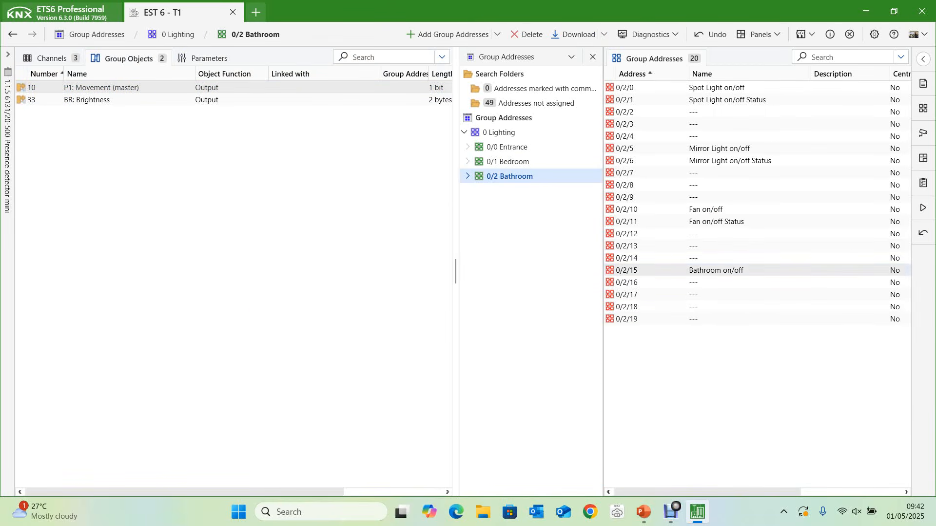
left_click(716, 271)
left_click_drag(715, 270, 176, 92)
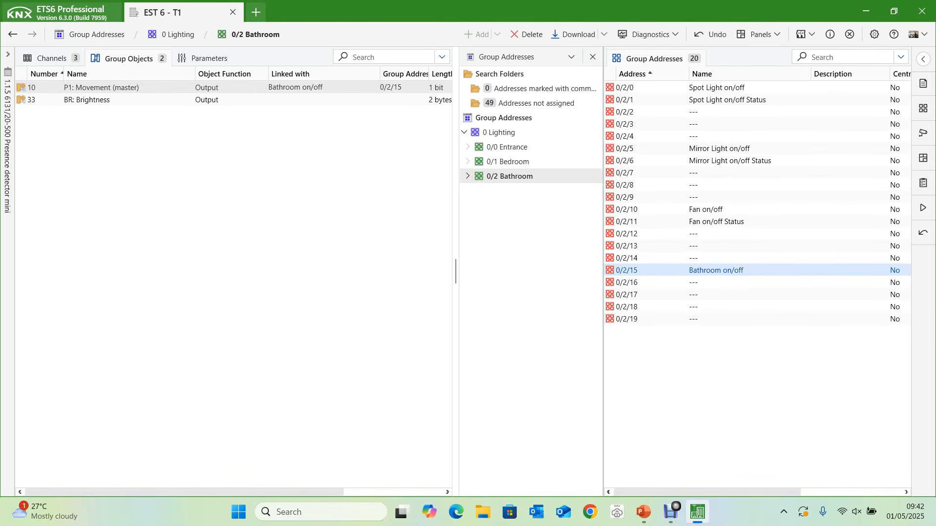
Check the data type, length and number of associations of the Bathroom on/off group address 0/2/15
left_click(7, 55)
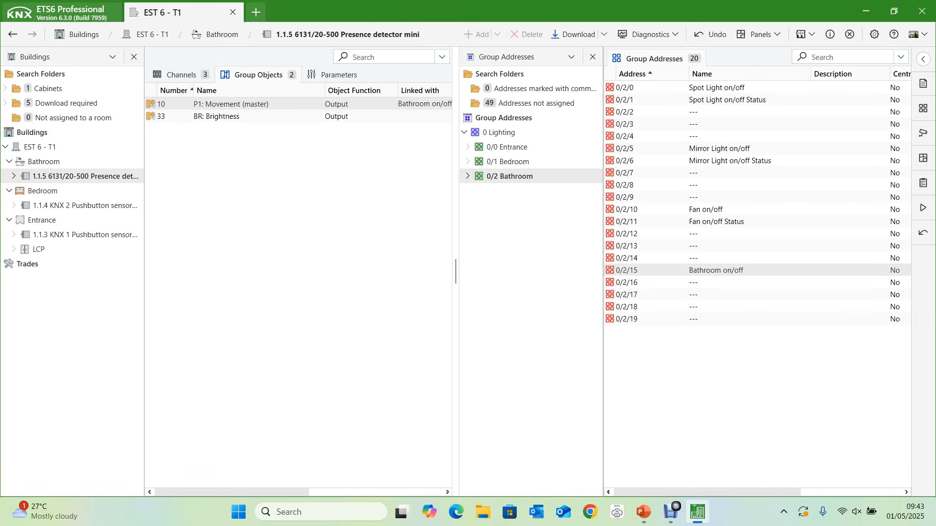
left_click(716, 271)
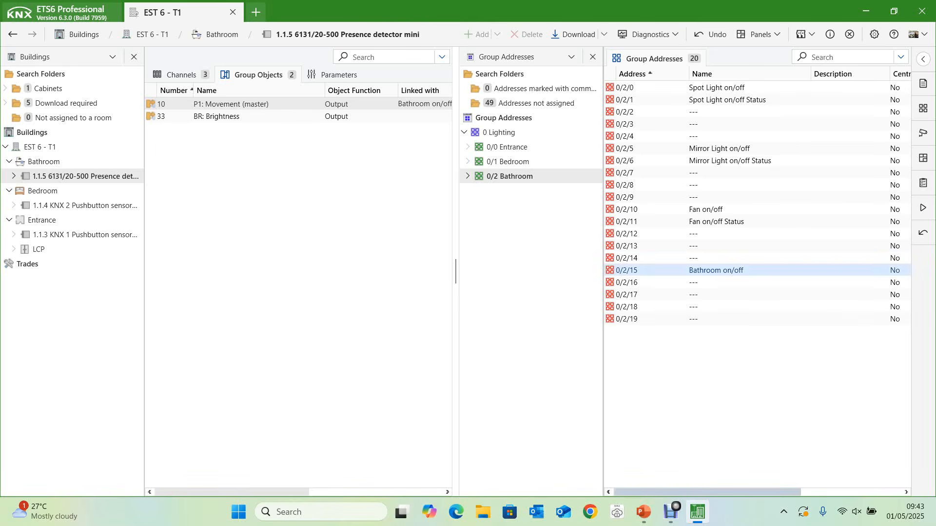
scroll(758, 288, "right", 5)
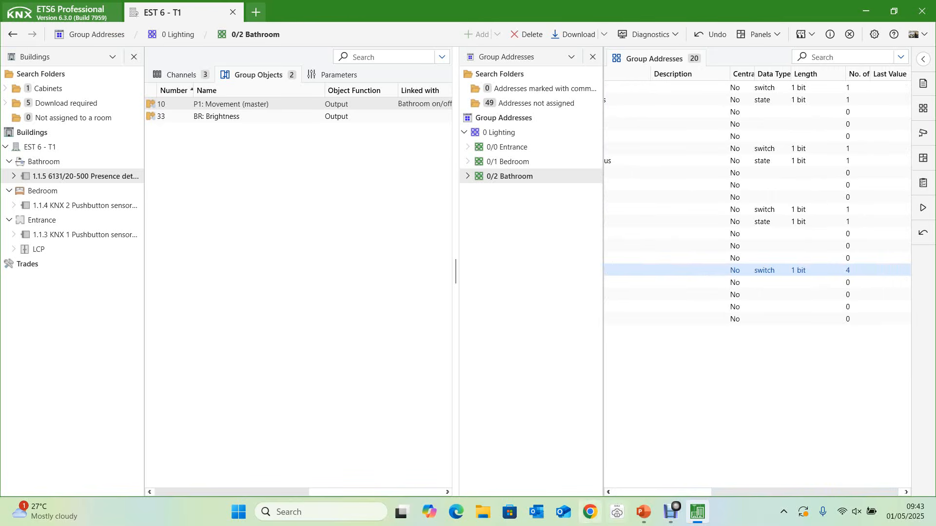
Switch to the KNX Tutorial 1 presentation in PowerPoint and start its slide show from the first slide
left_click(643, 512)
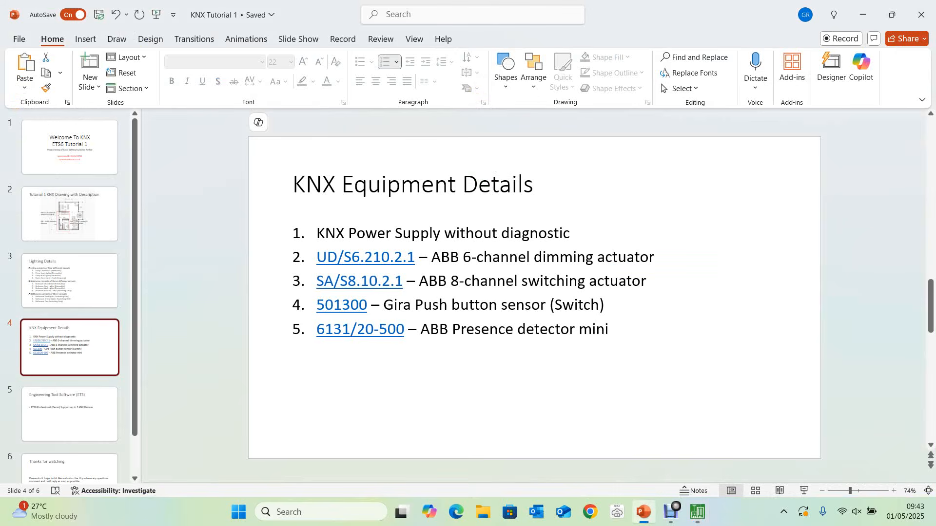
key("F5")
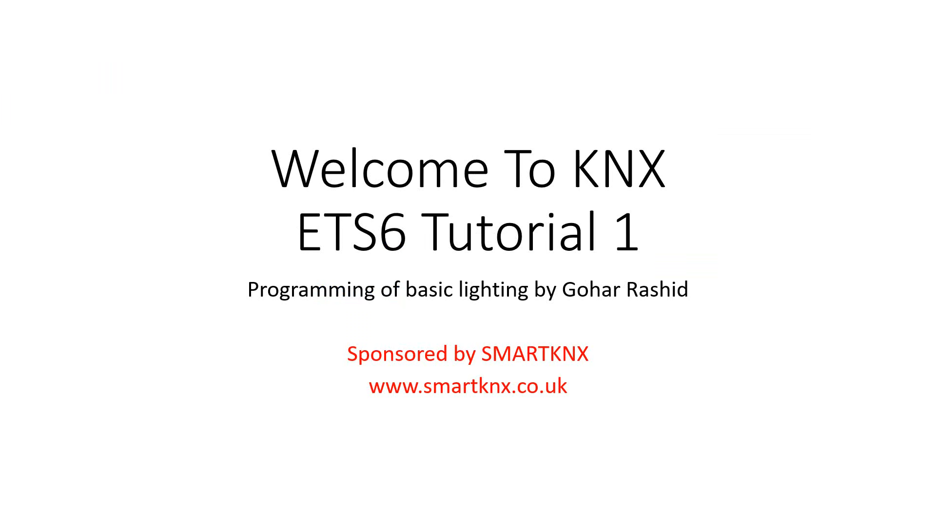